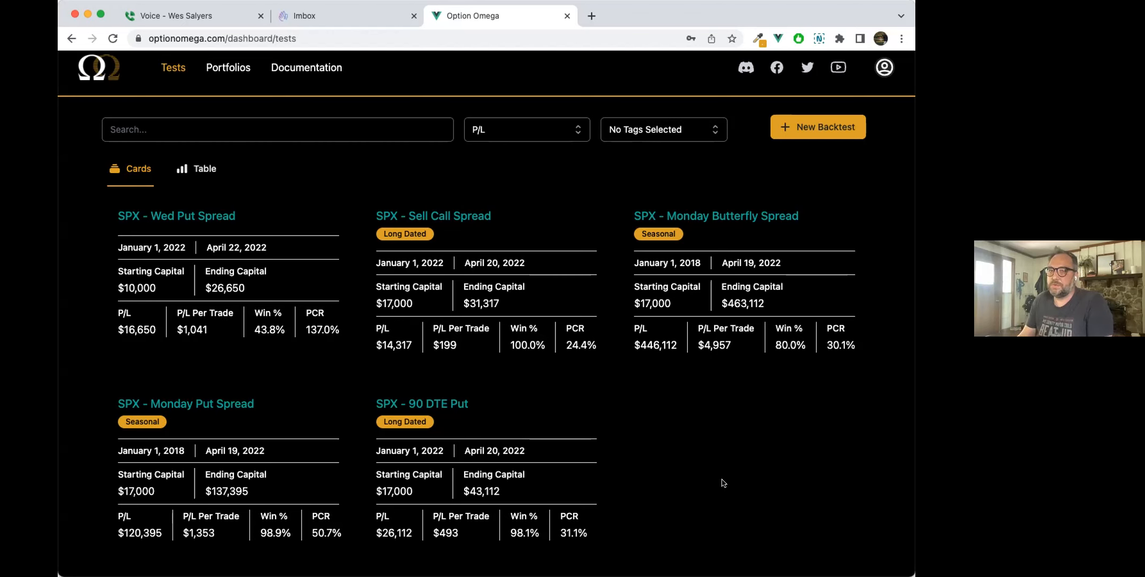
key(super+Tab)
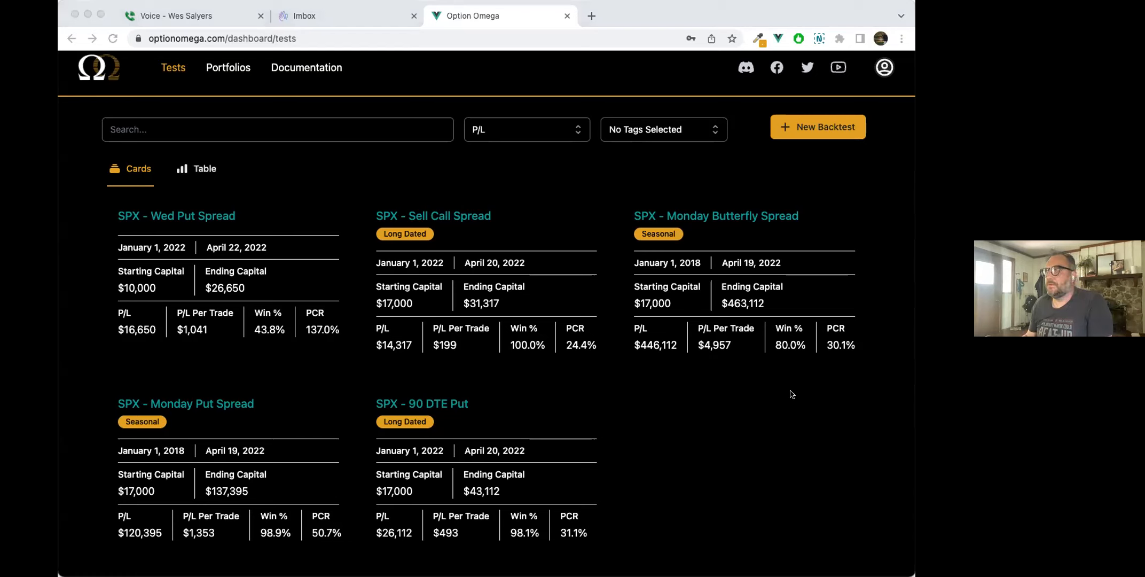
click(784, 151)
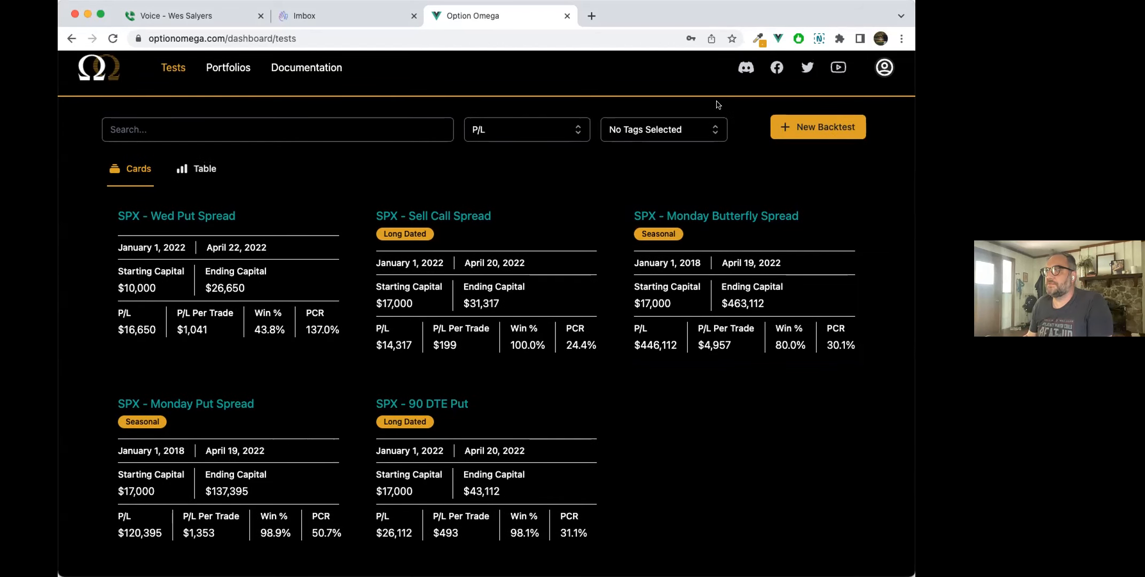
Start a new backtest and remove all three prefilled butterfly legs
click(784, 124)
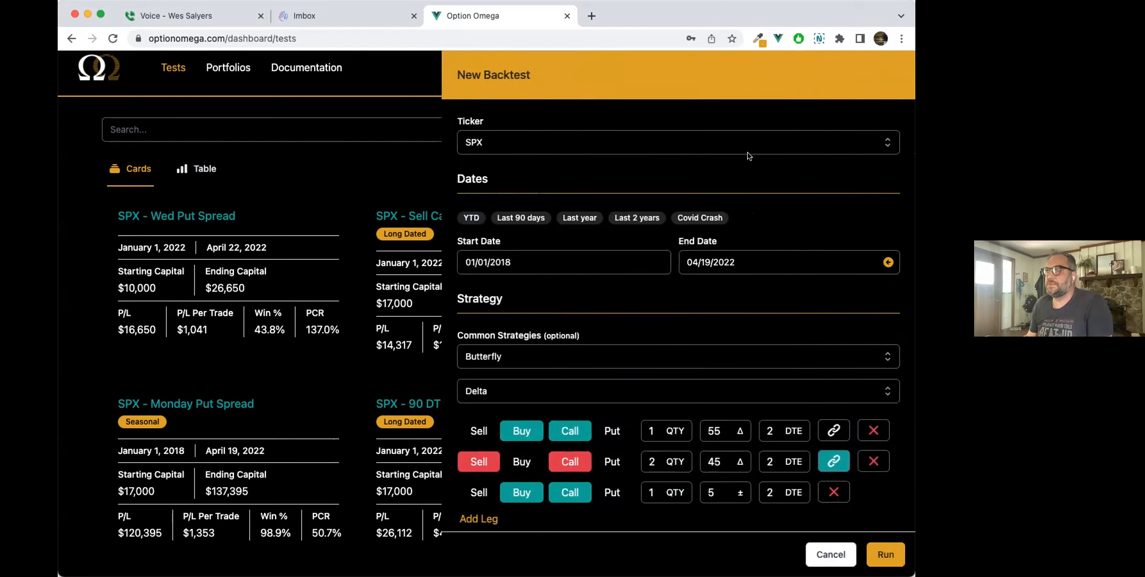
scroll(718, 194, down, 2)
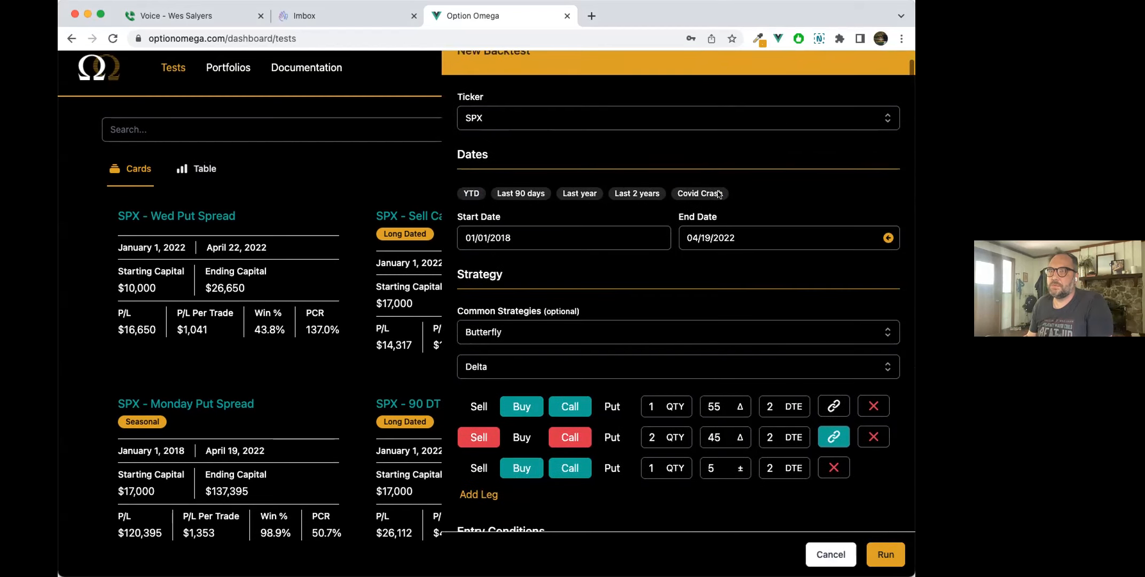
scroll(718, 194, up, 2)
scroll(717, 194, down, 1)
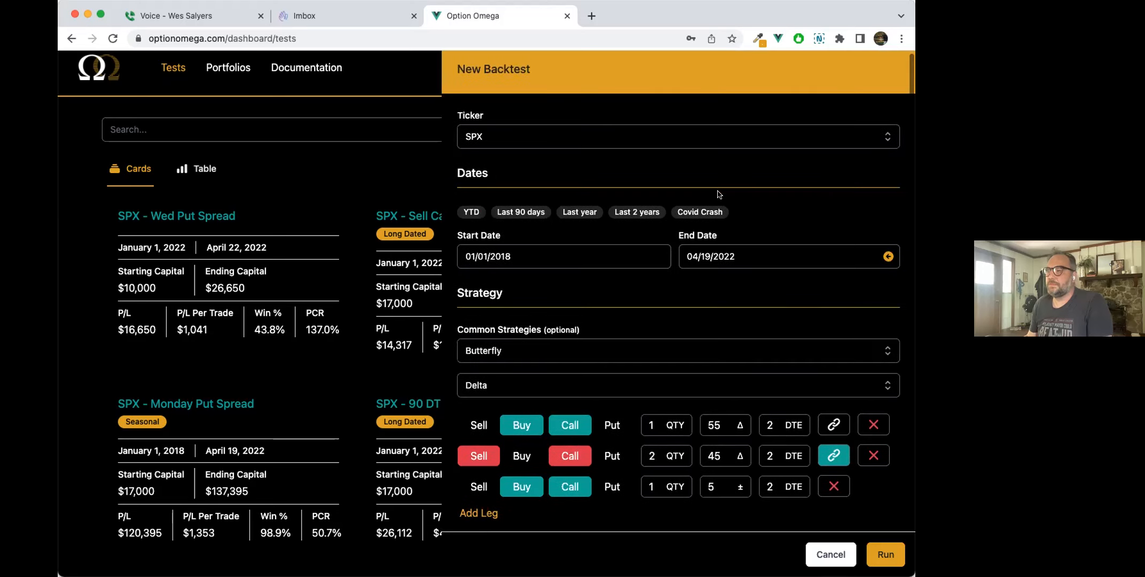
click(874, 425)
click(873, 419)
click(834, 418)
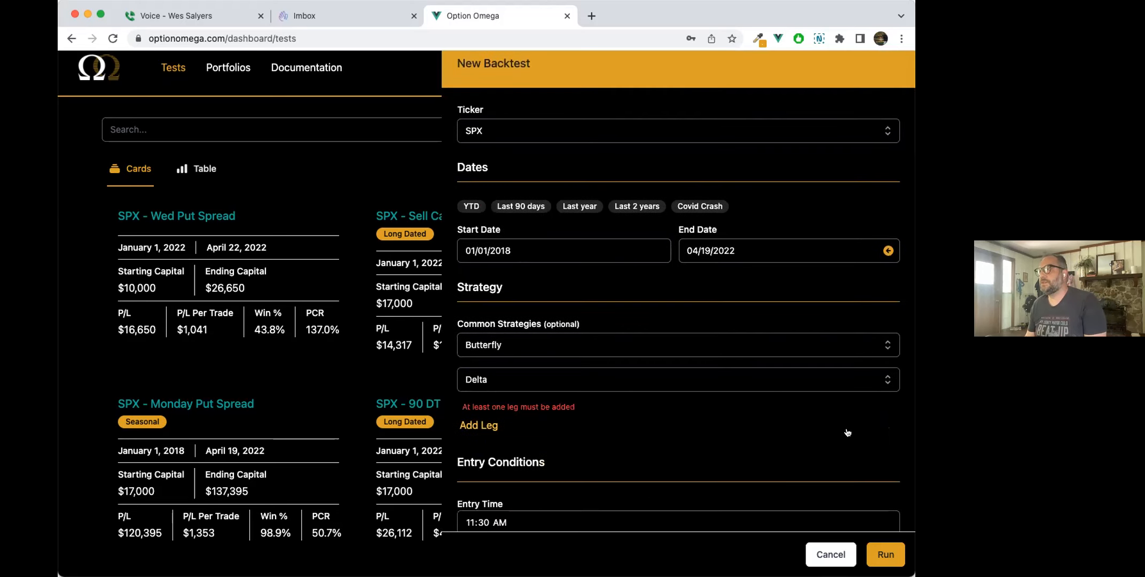
scroll(501, 212, up, 1)
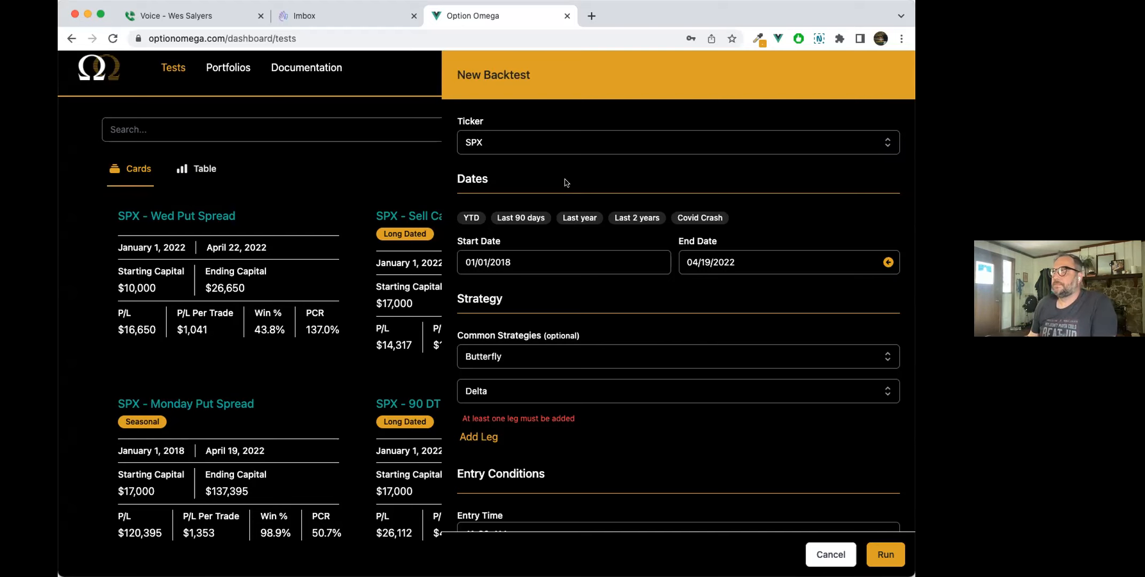
Add a leg that buys one put at 26 delta, with SPX selected as the ticker
scroll(682, 214, down, 2)
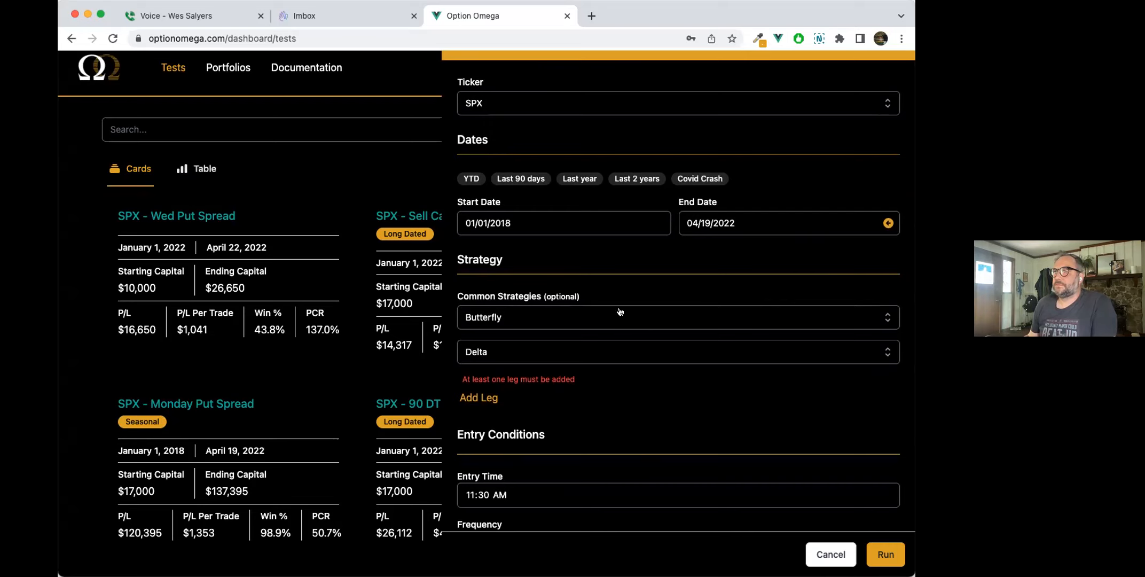
scroll(565, 255, down, 1)
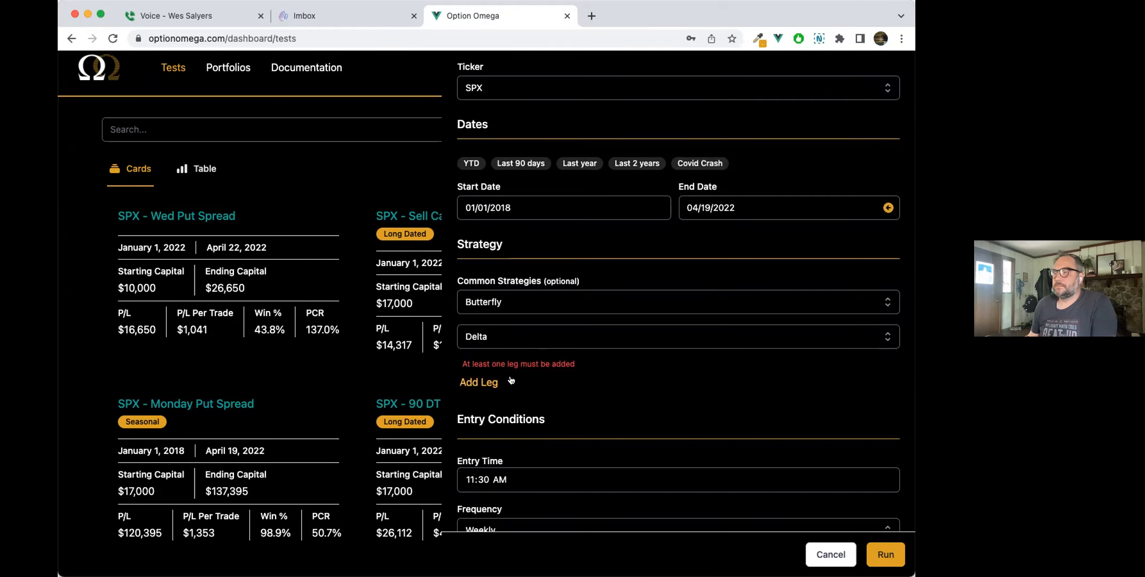
click(492, 382)
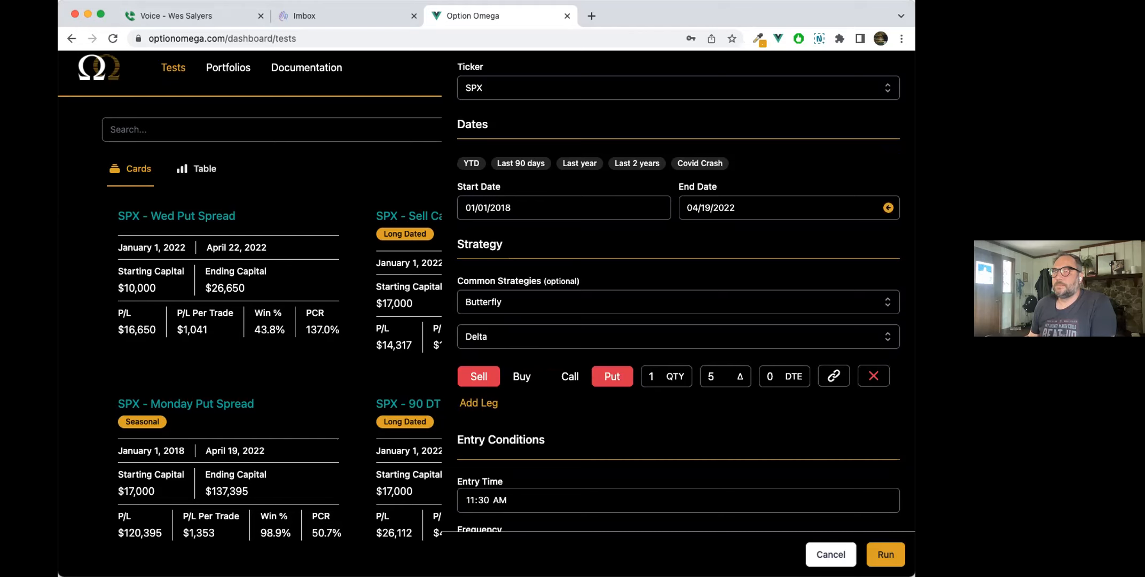
scroll(551, 237, up, 2)
click(524, 150)
click(512, 191)
scroll(554, 238, down, 4)
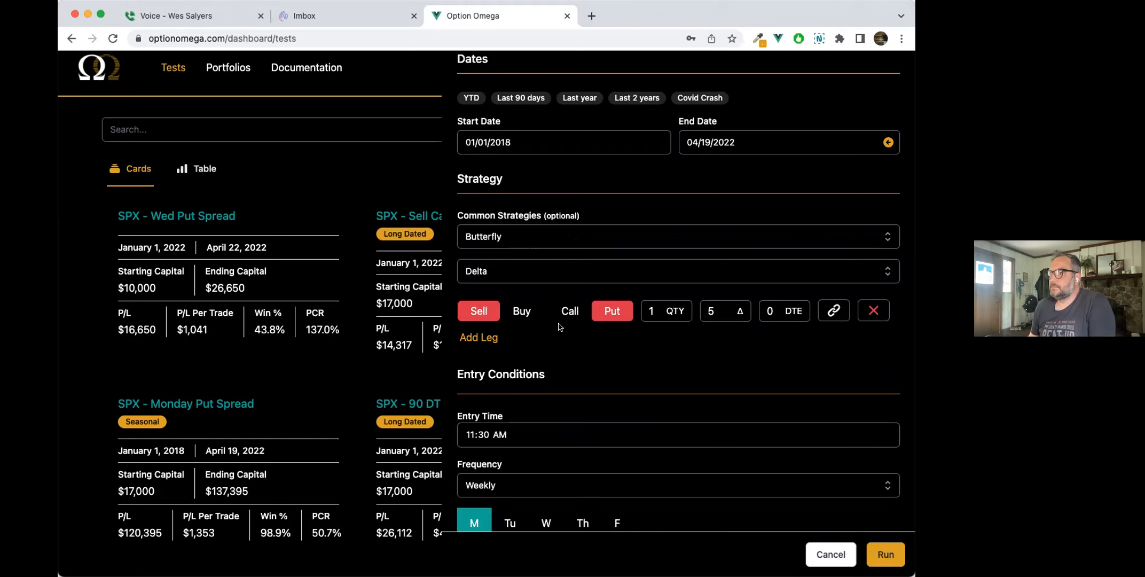
click(526, 316)
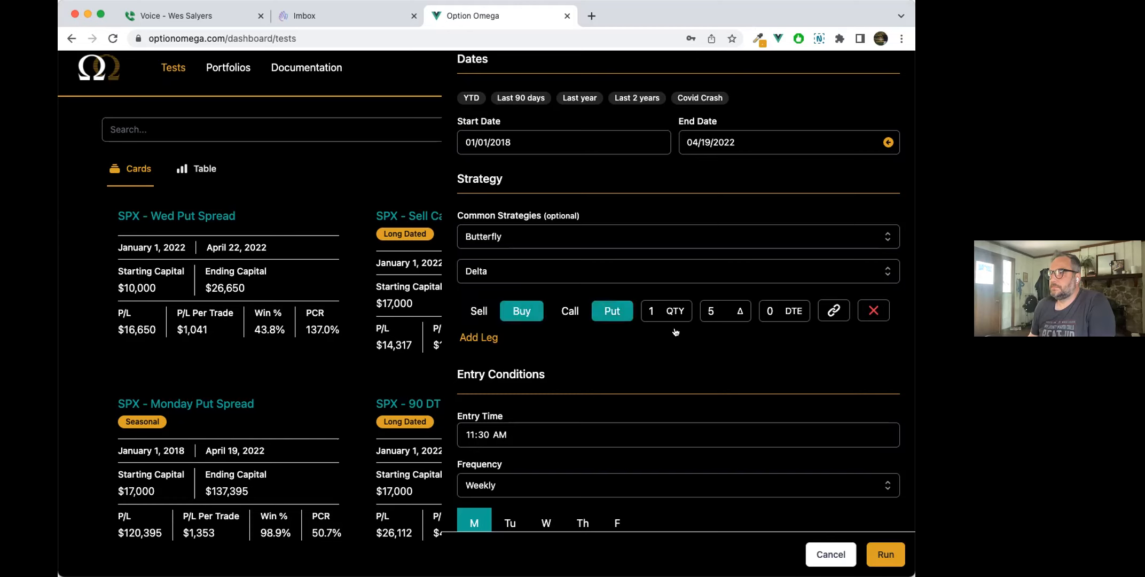
double_click(711, 312)
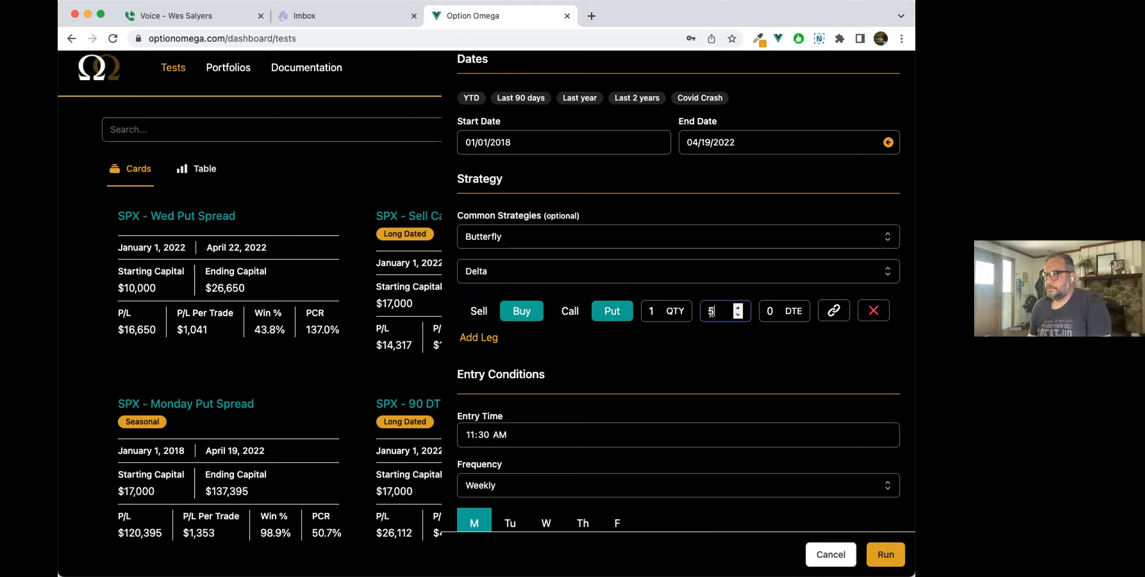
text(26)
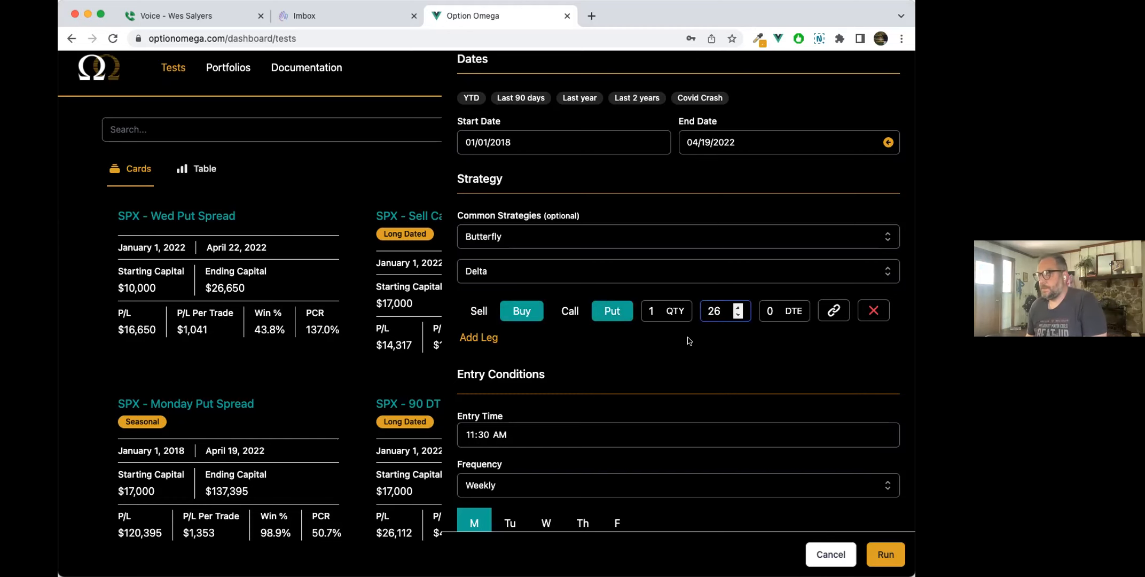
Add a second leg selling one put, and set the bought put's expiration to 60 DTE
click(487, 338)
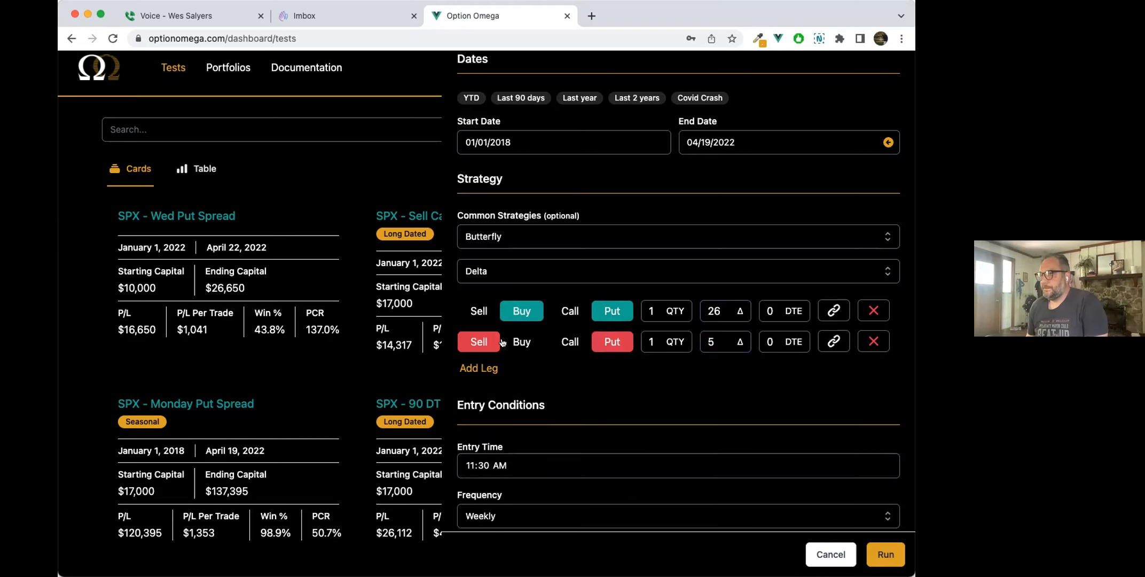
click(762, 312)
double_click(763, 312)
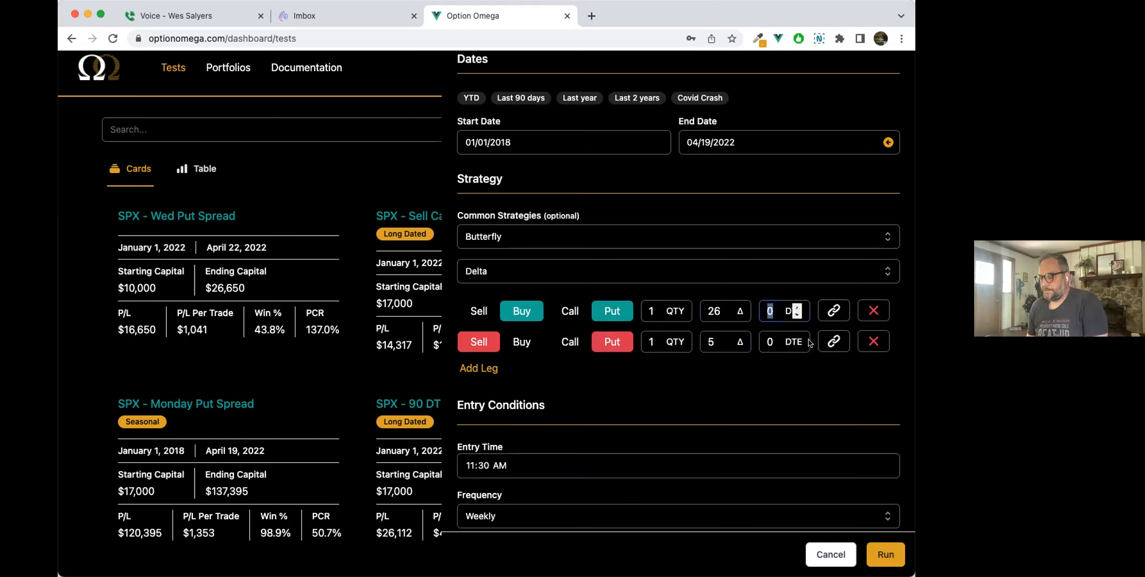
text(60)
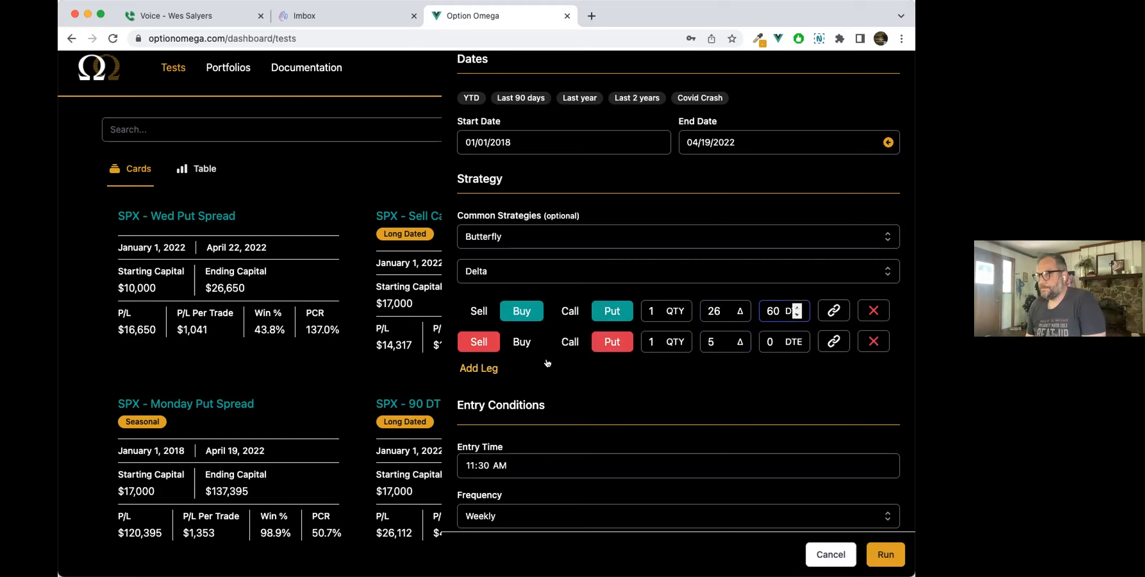
Set the sold put in the second leg to 60 DTE and 23 delta
scroll(547, 363, down, 1)
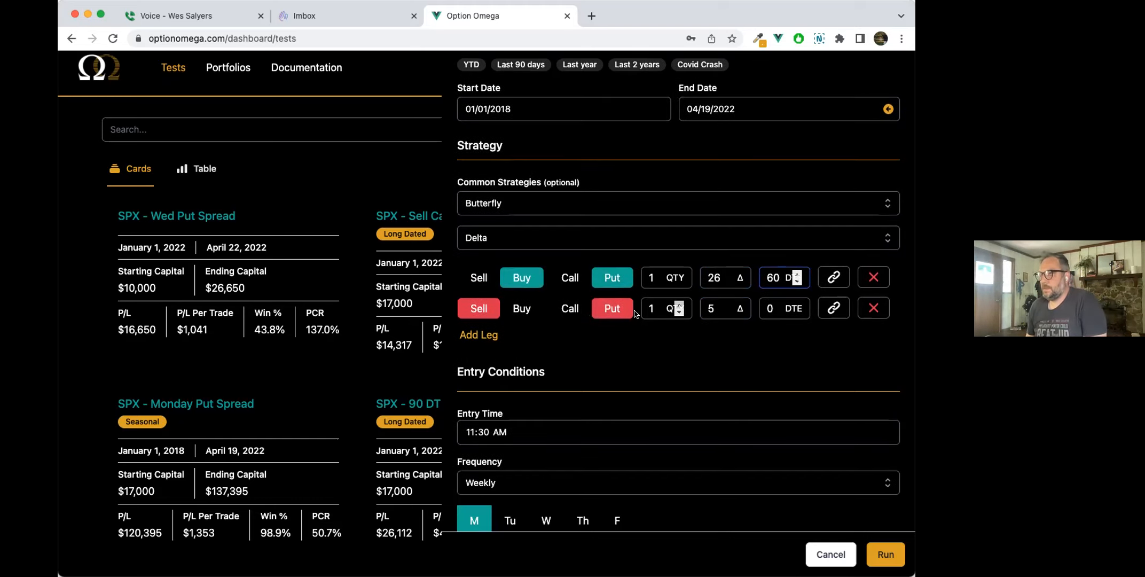
double_click(769, 309)
text(60)
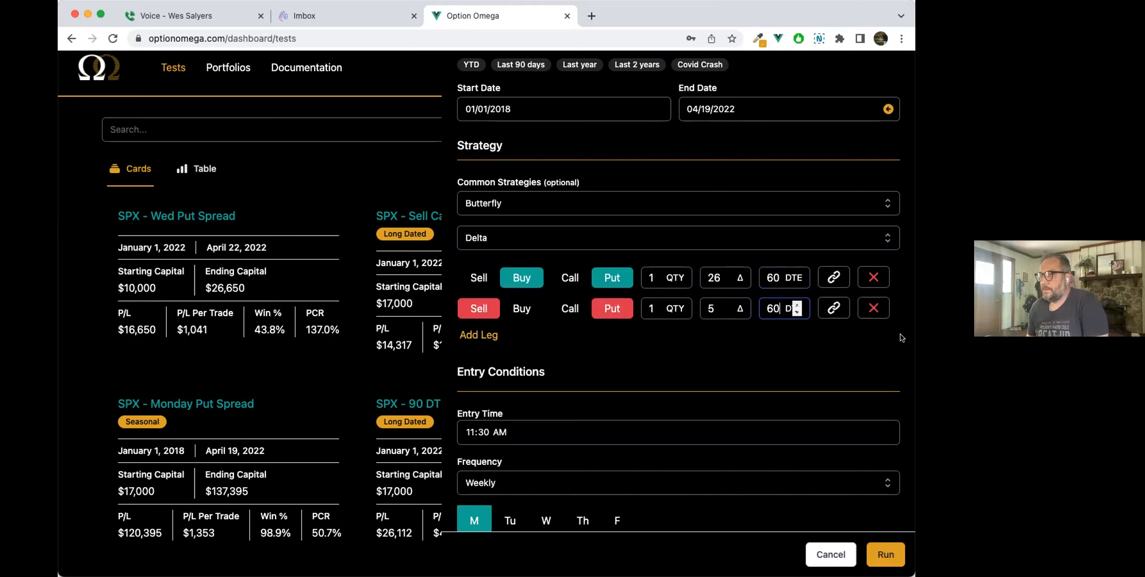
double_click(710, 308)
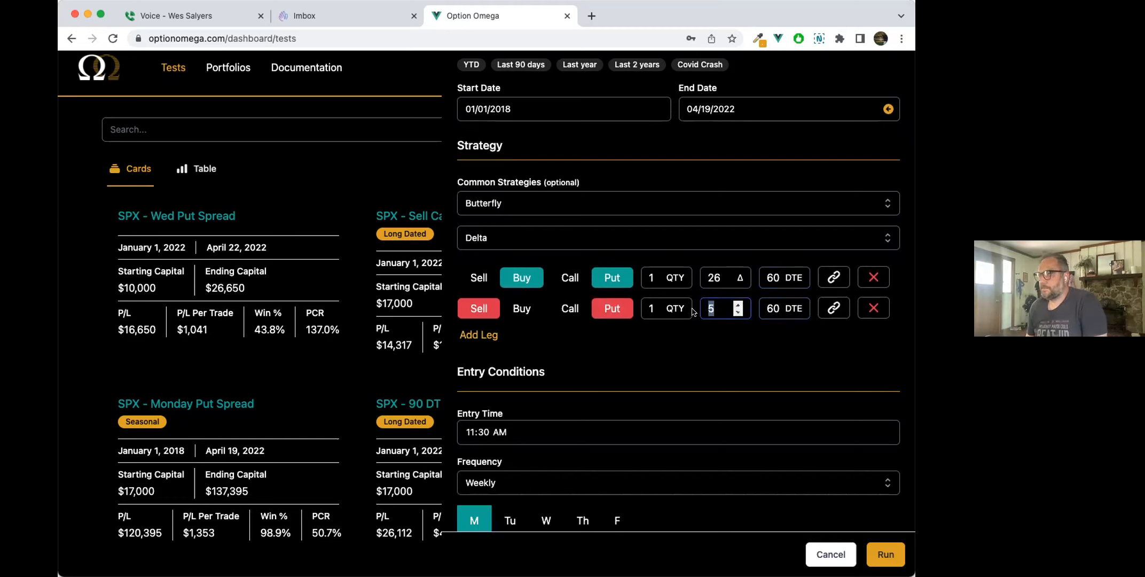
text(23)
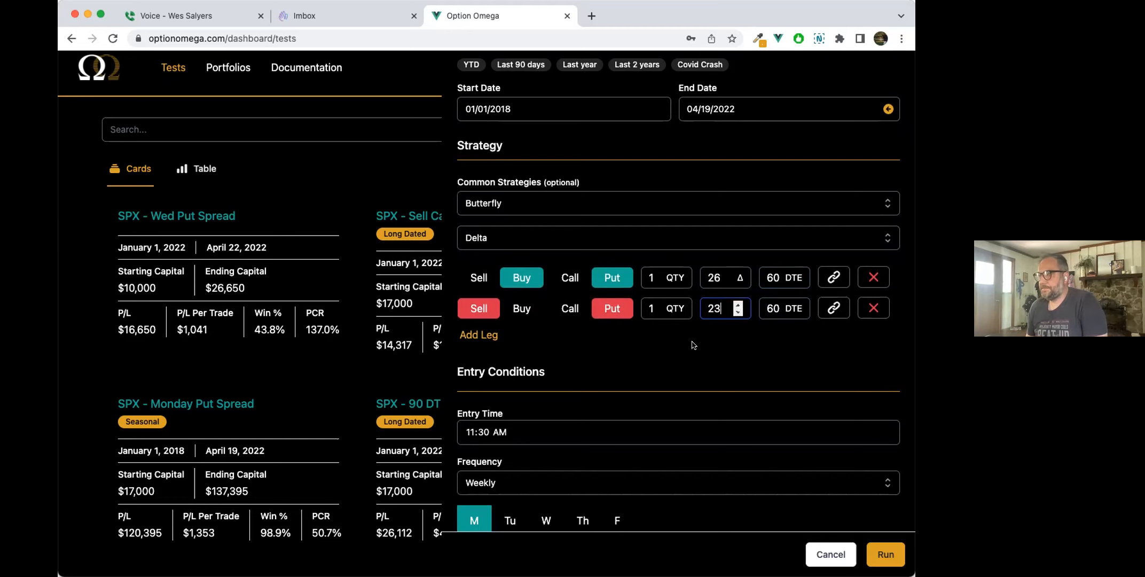
Add a third leg that sells one put at 7 delta and 60 DTE
click(484, 335)
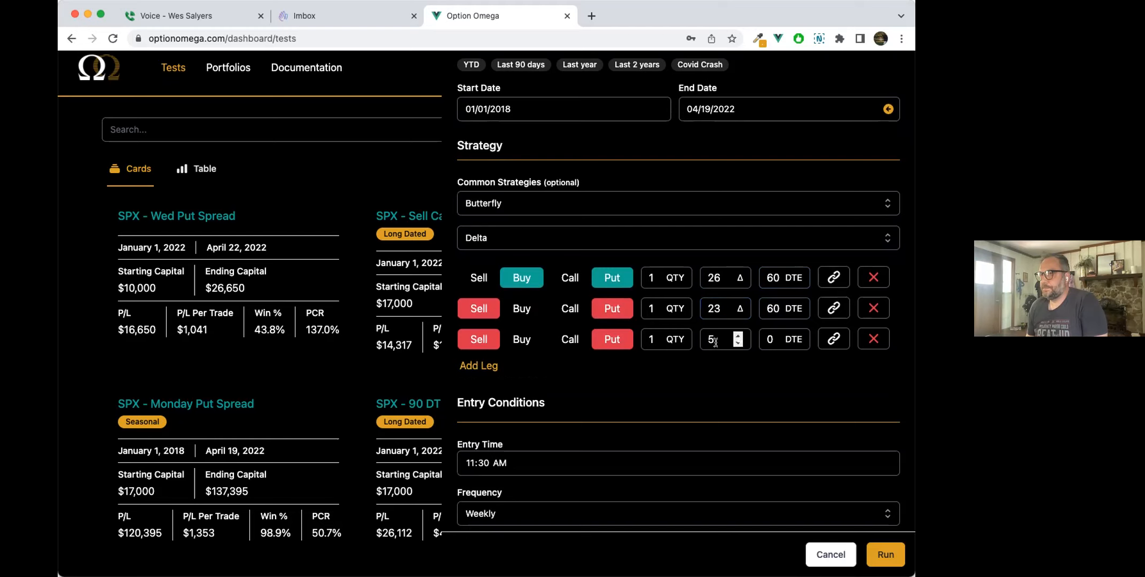
key(Tab)
text(60)
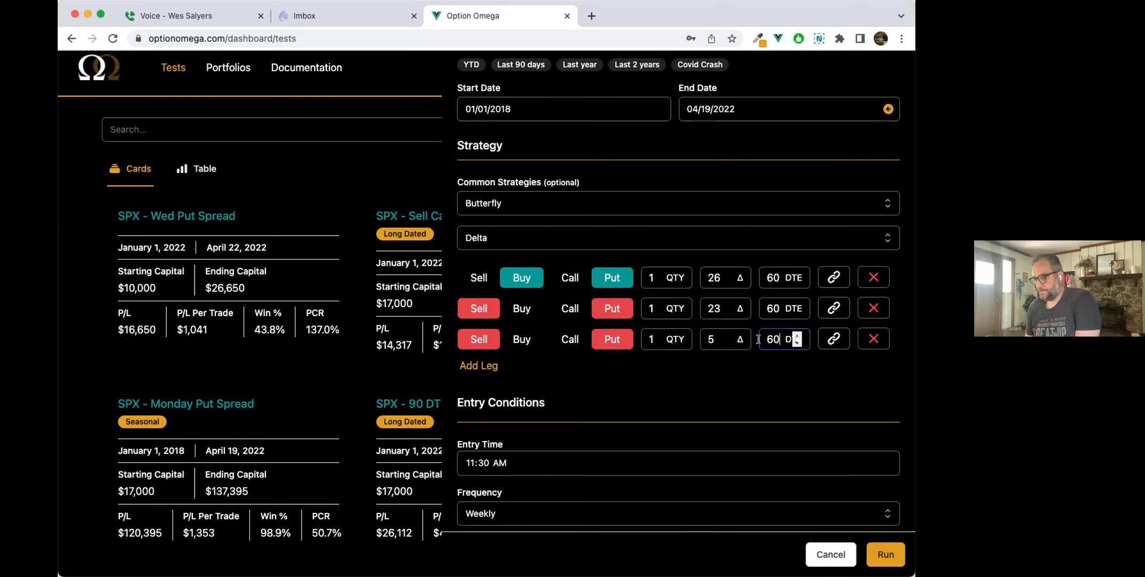
click(717, 340)
double_click(738, 336)
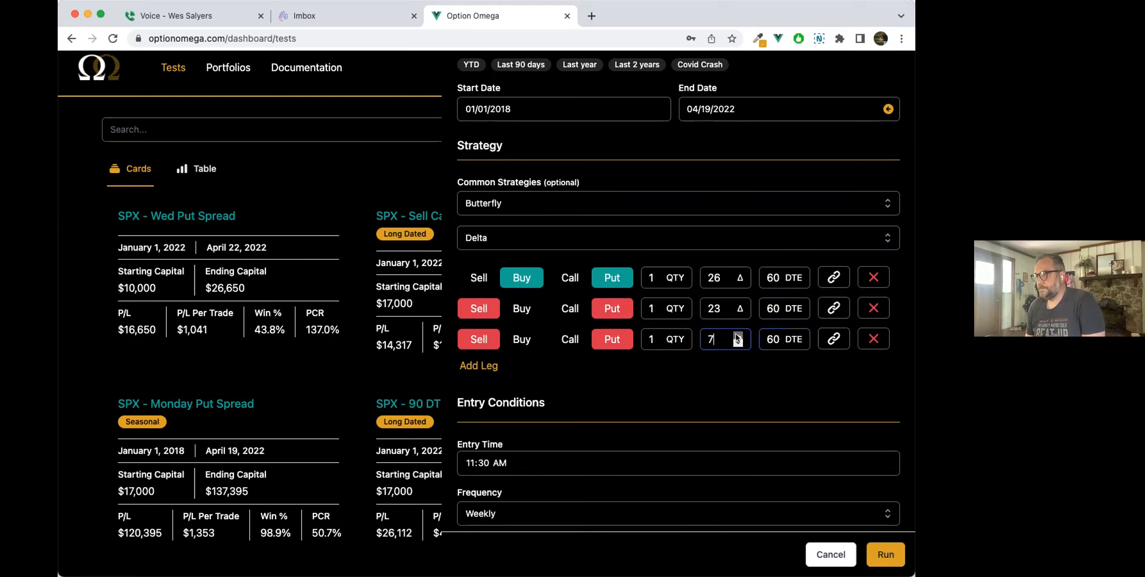
Turn off Use Exact DTE and set the entry frequency to Daily
scroll(715, 362, down, 2)
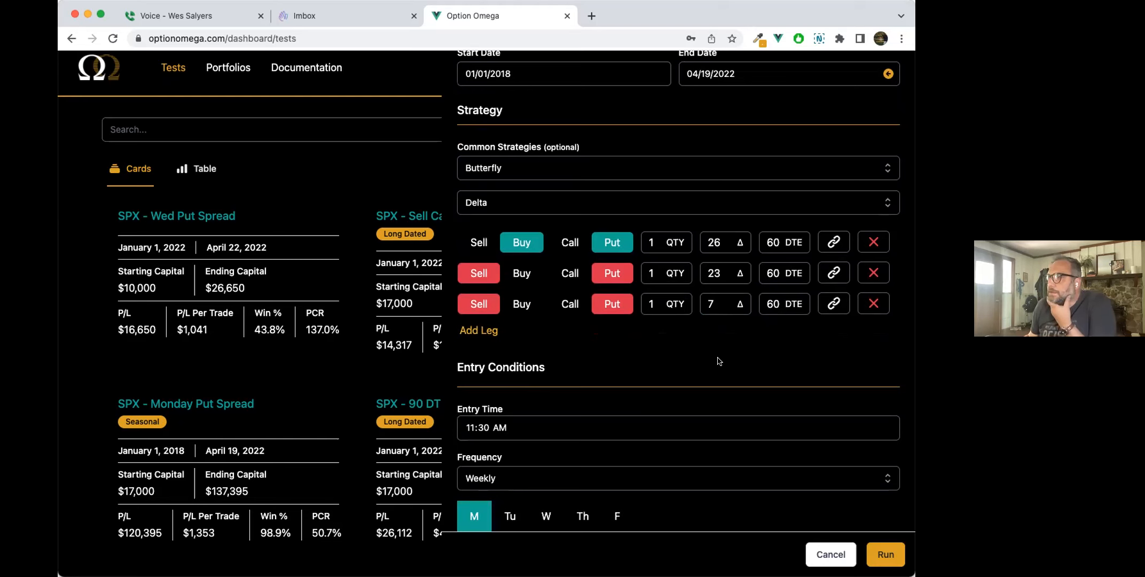
scroll(688, 356, down, 5)
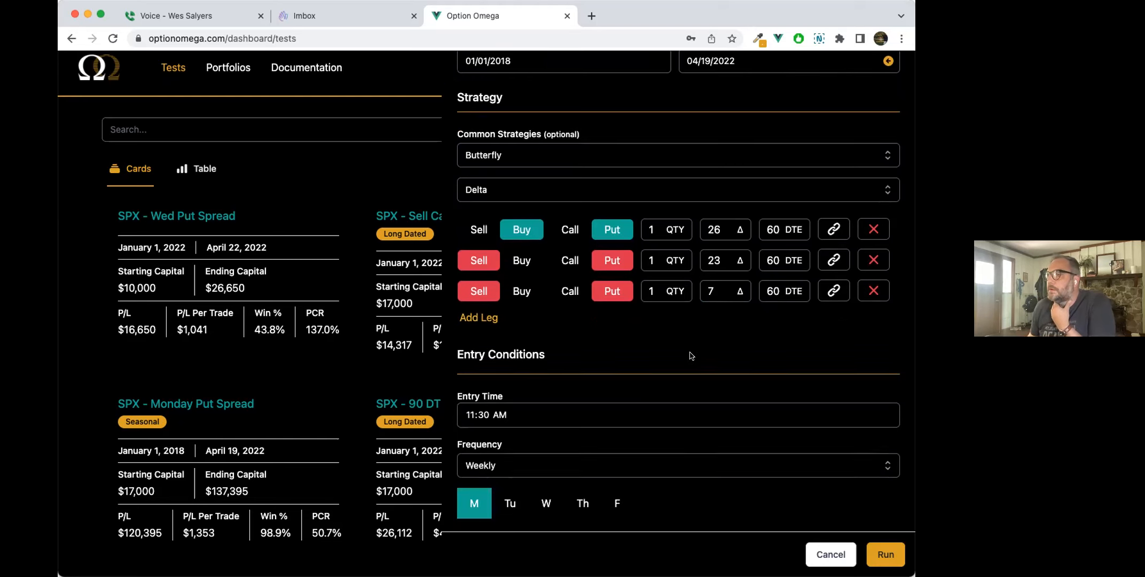
scroll(539, 385, down, 2)
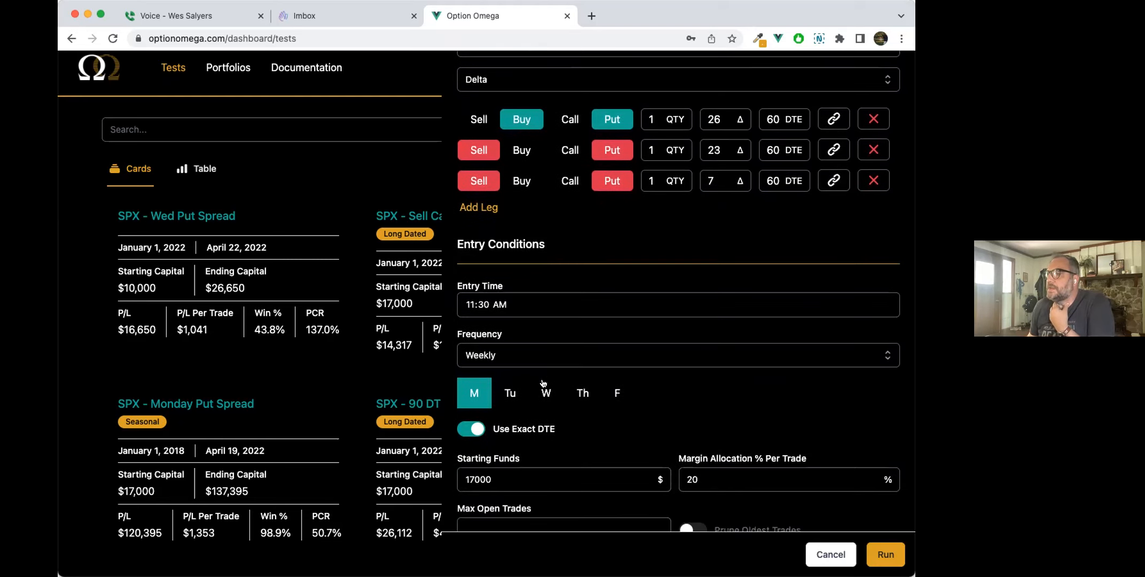
scroll(479, 418, down, 1)
click(473, 424)
click(508, 361)
click(508, 379)
Set the backtest's starting funds to $100000 in the entry conditions
scroll(514, 366, down, 1)
scroll(514, 365, down, 3)
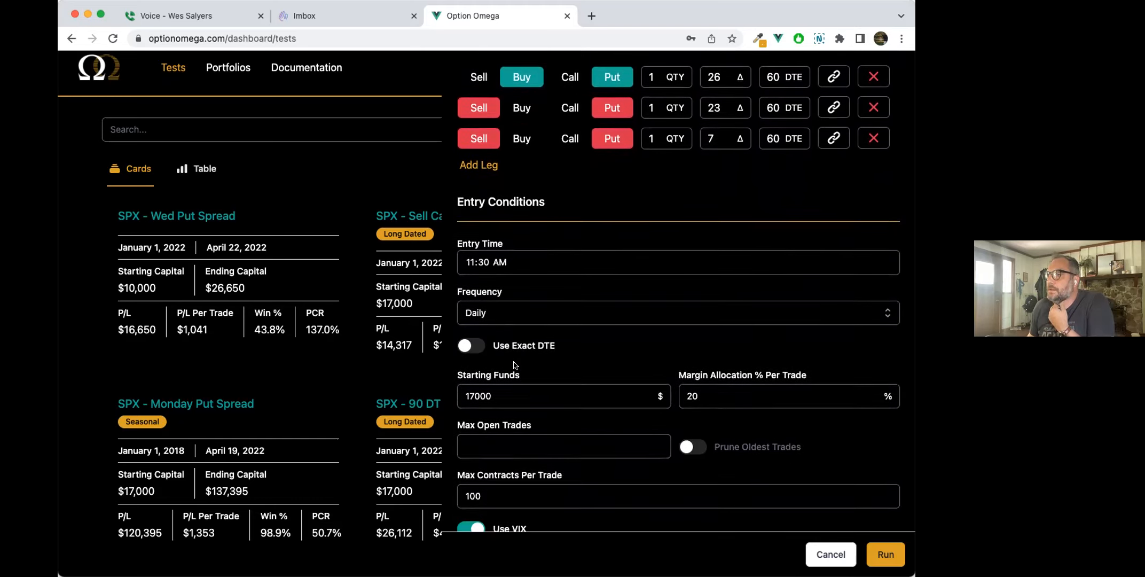
scroll(514, 365, down, 2)
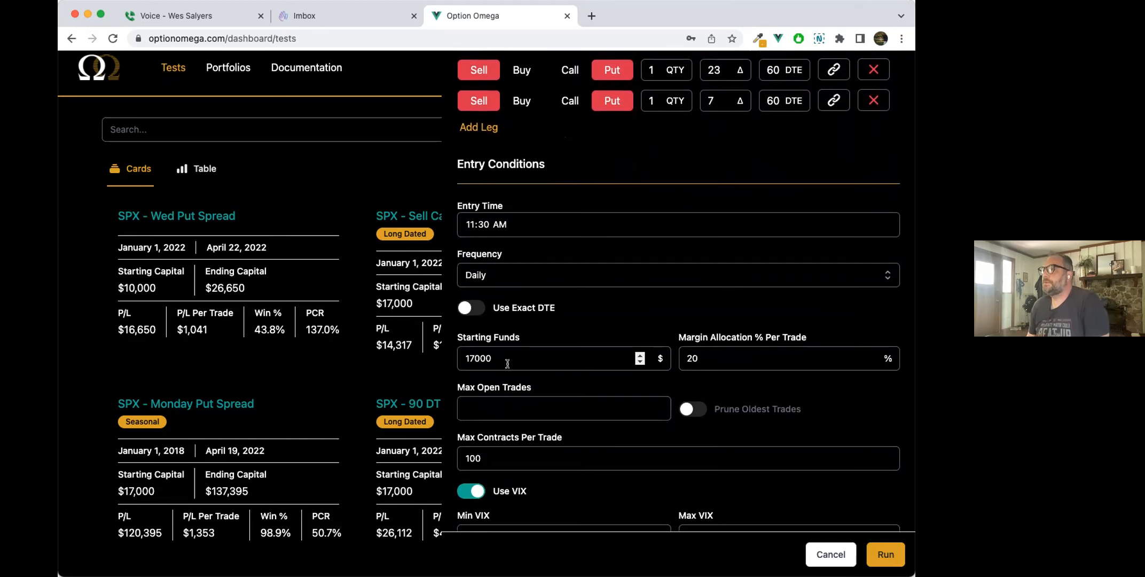
double_click(508, 363)
text(100)
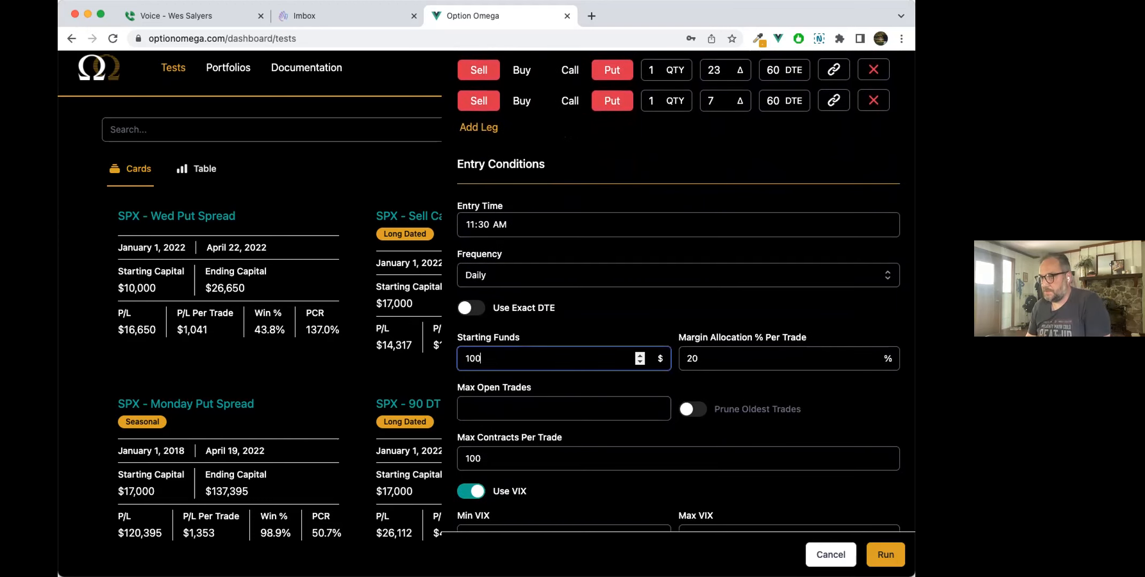
text(000)
Limit the maximum contracts per trade to 1
scroll(602, 384, down, 3)
click(689, 287)
double_click(686, 287)
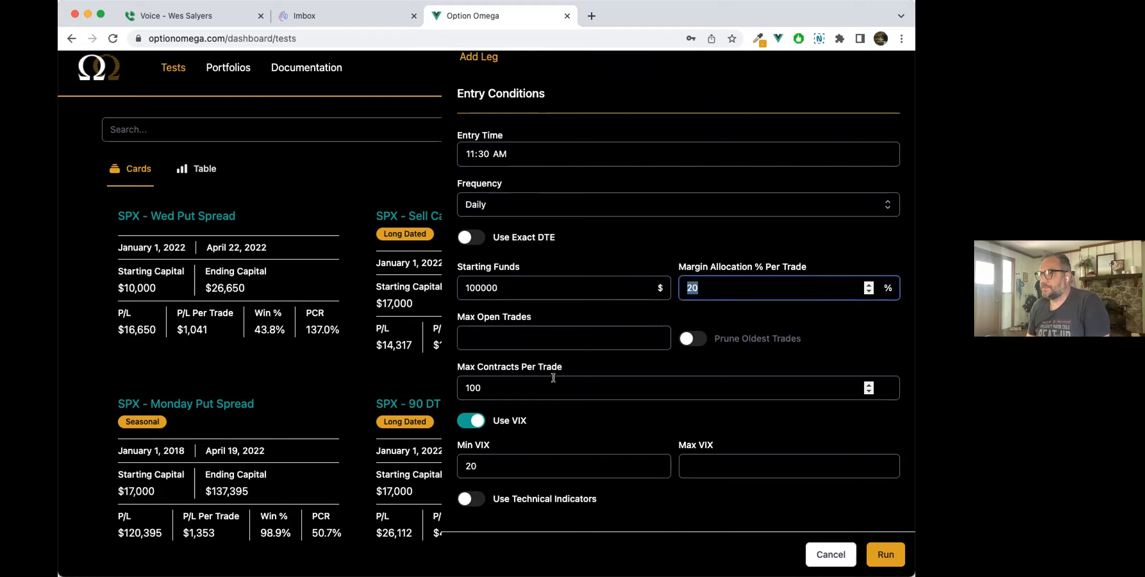
scroll(553, 377, down, 1)
double_click(514, 355)
text(1)
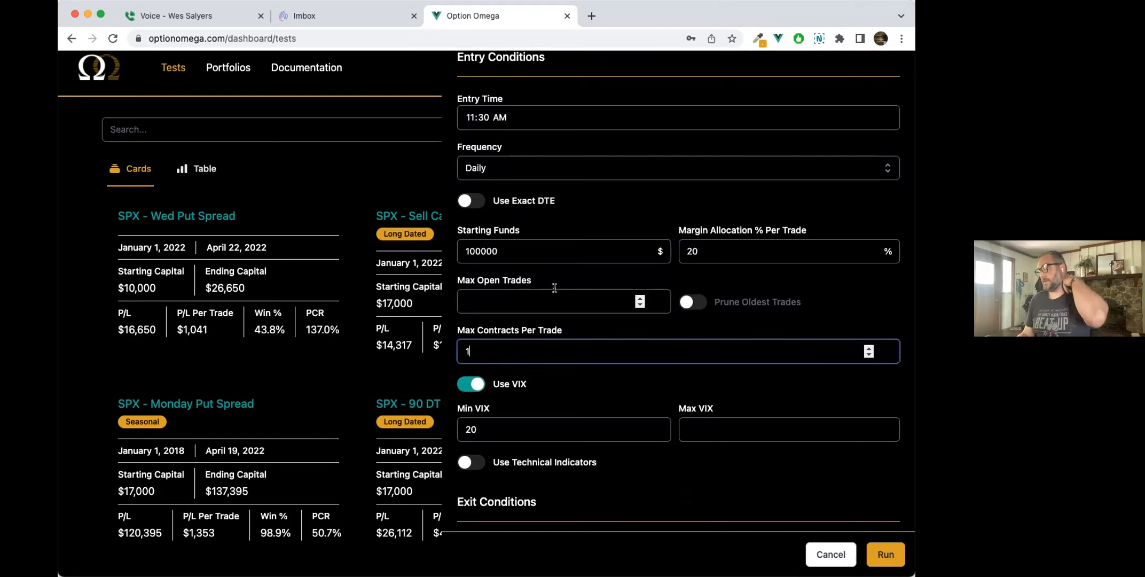
Set the maximum open trades to 23 and turn on Prune Oldest Trades
scroll(551, 291, down, 1)
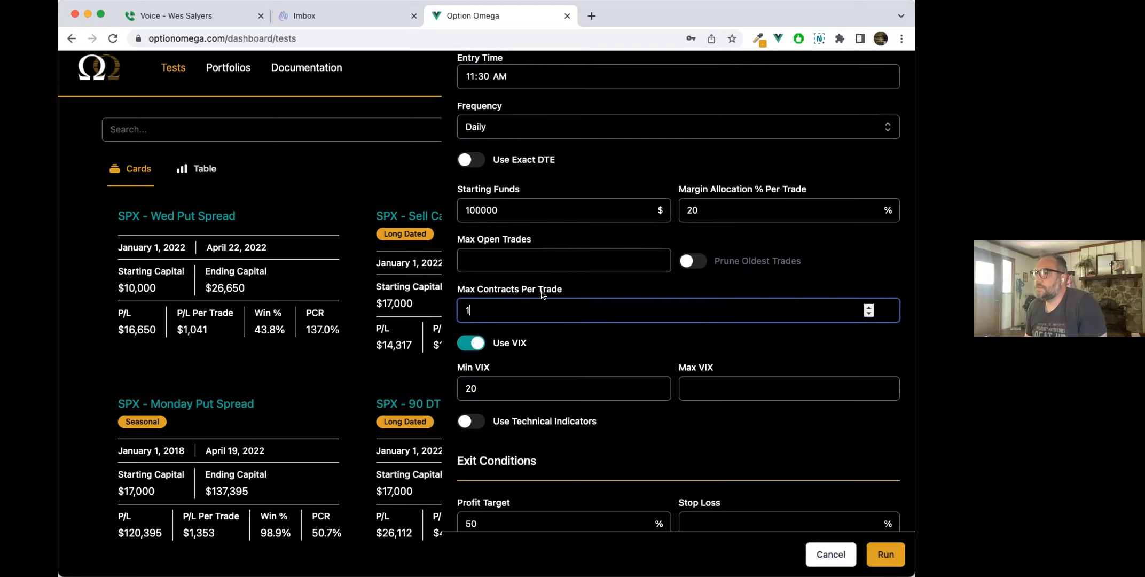
scroll(593, 304, down, 1)
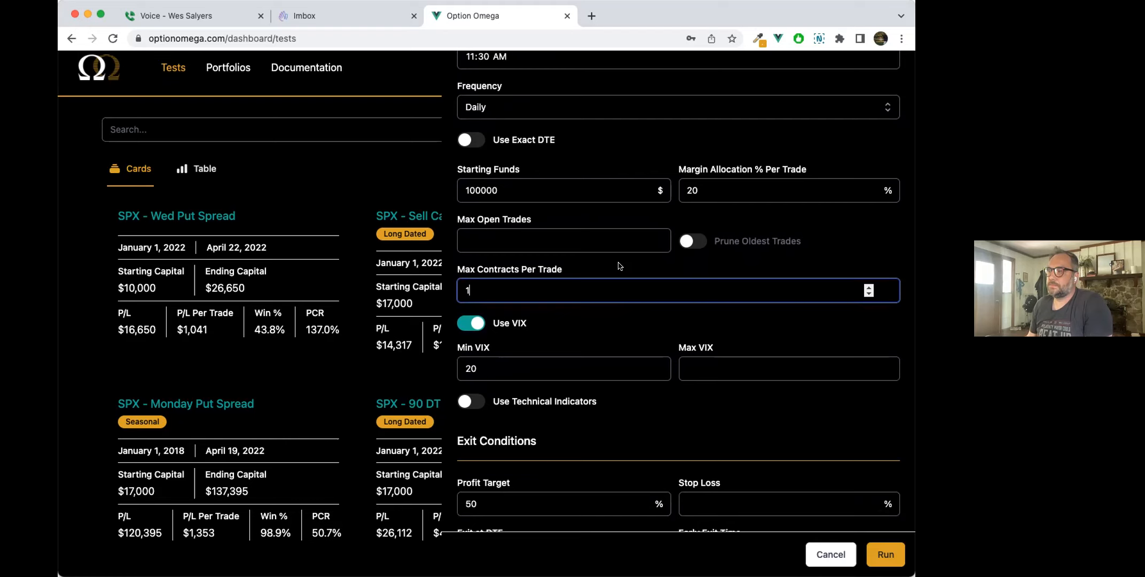
scroll(618, 264, up, 1)
scroll(618, 264, down, 3)
scroll(618, 265, down, 3)
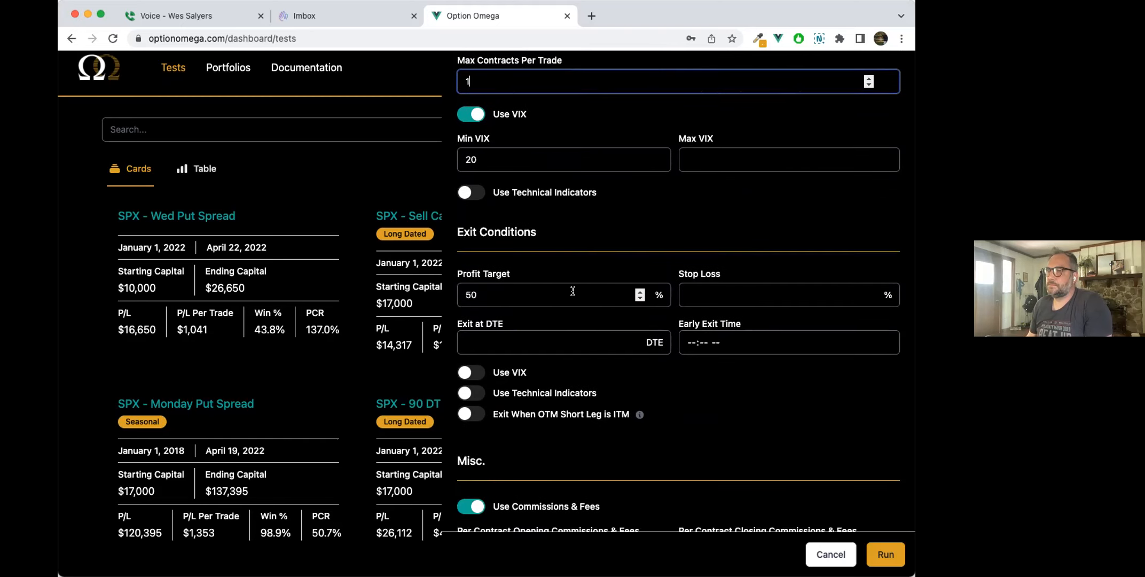
scroll(572, 291, up, 5)
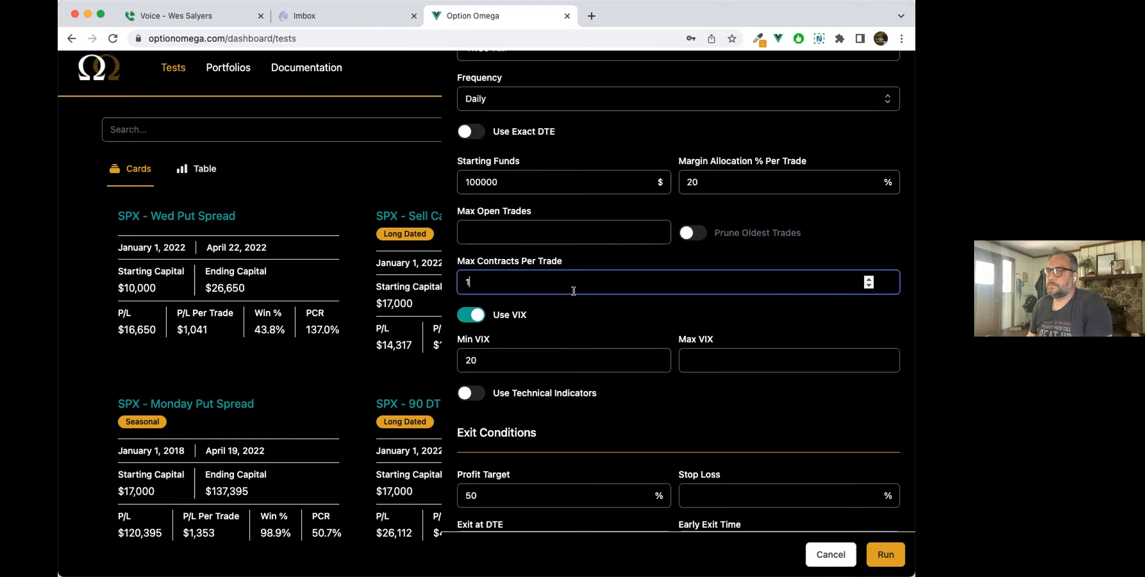
click(524, 239)
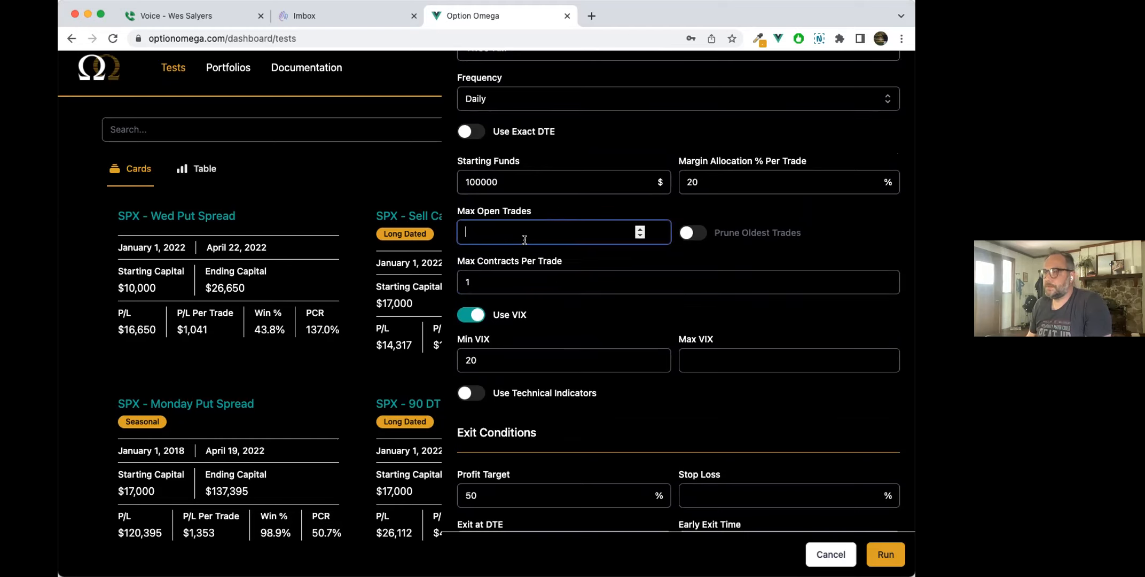
scroll(576, 327, up, 1)
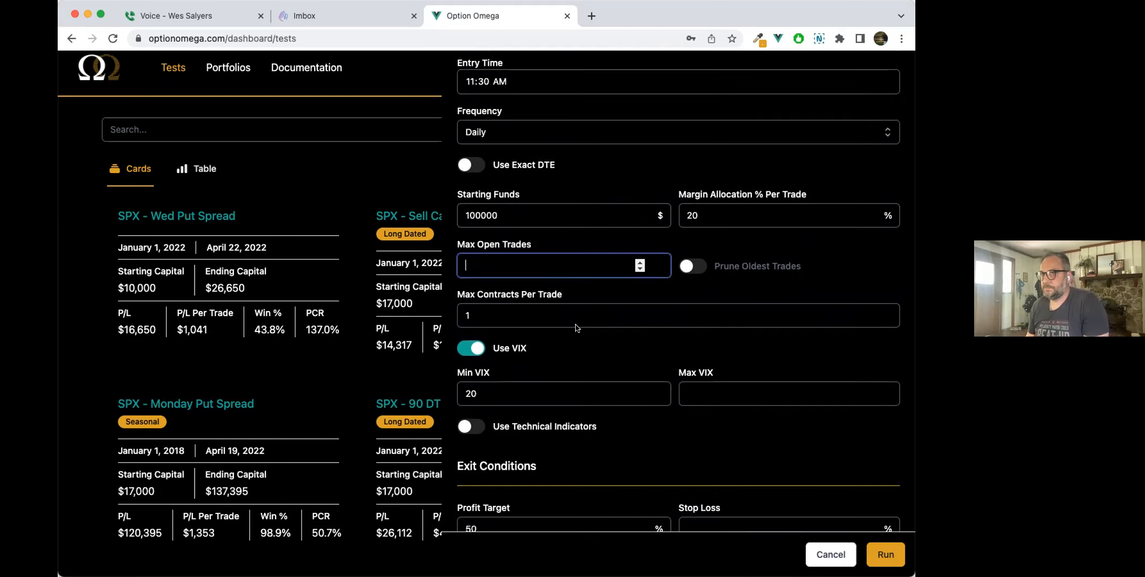
text(23)
click(690, 266)
Turn off the Use VIX filter in the entry conditions
scroll(606, 297, down, 2)
scroll(605, 297, down, 2)
click(469, 235)
Turn off Use Commissions & Fees and Ignore Trades with Wide Bid-Ask Spread in the miscellaneous settings
scroll(502, 255, down, 4)
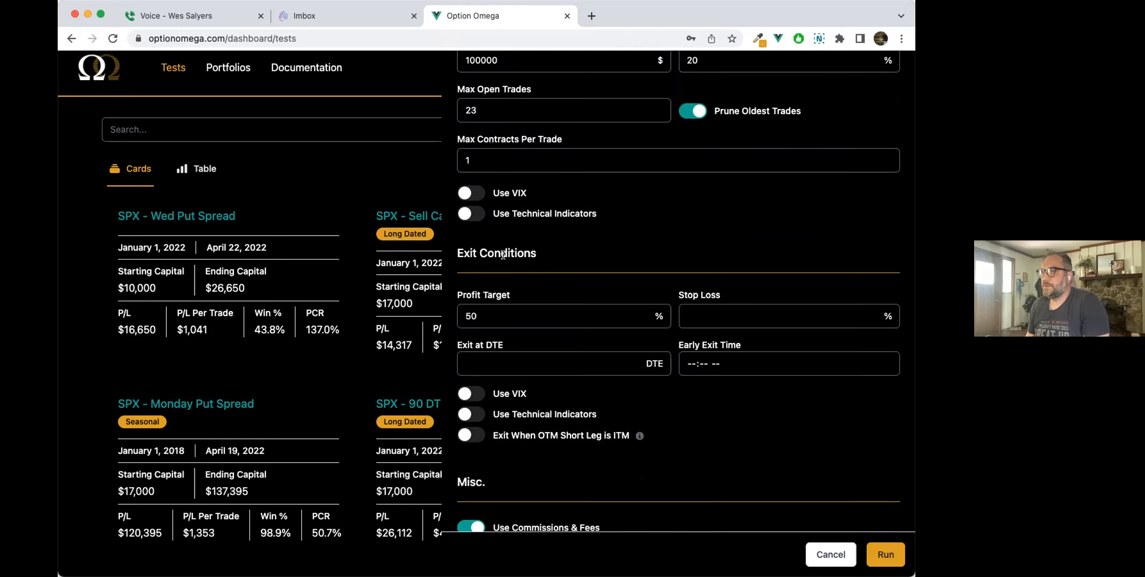
scroll(515, 259, down, 4)
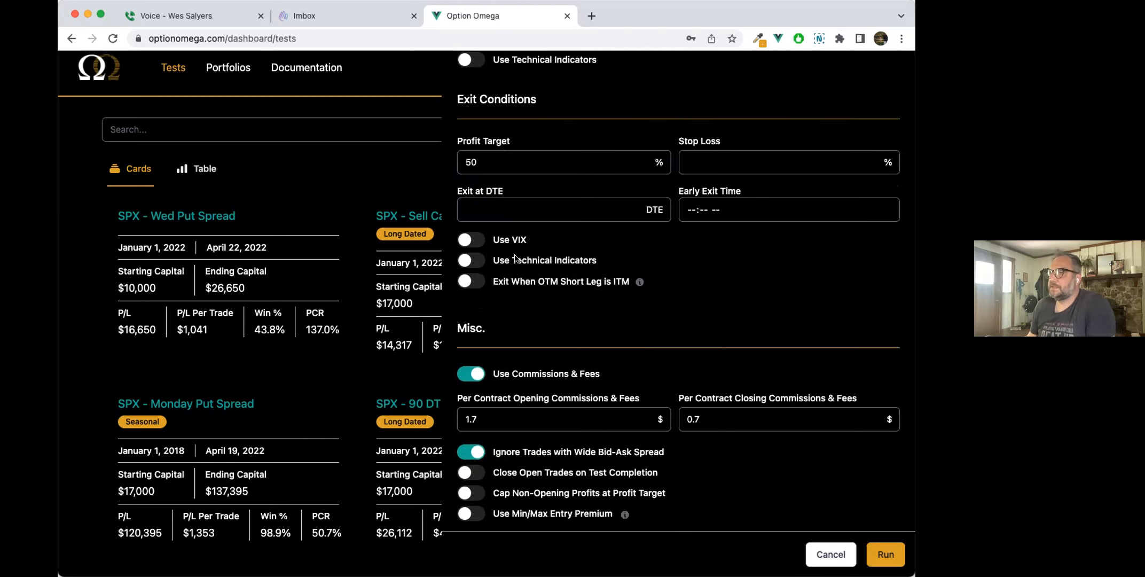
click(468, 367)
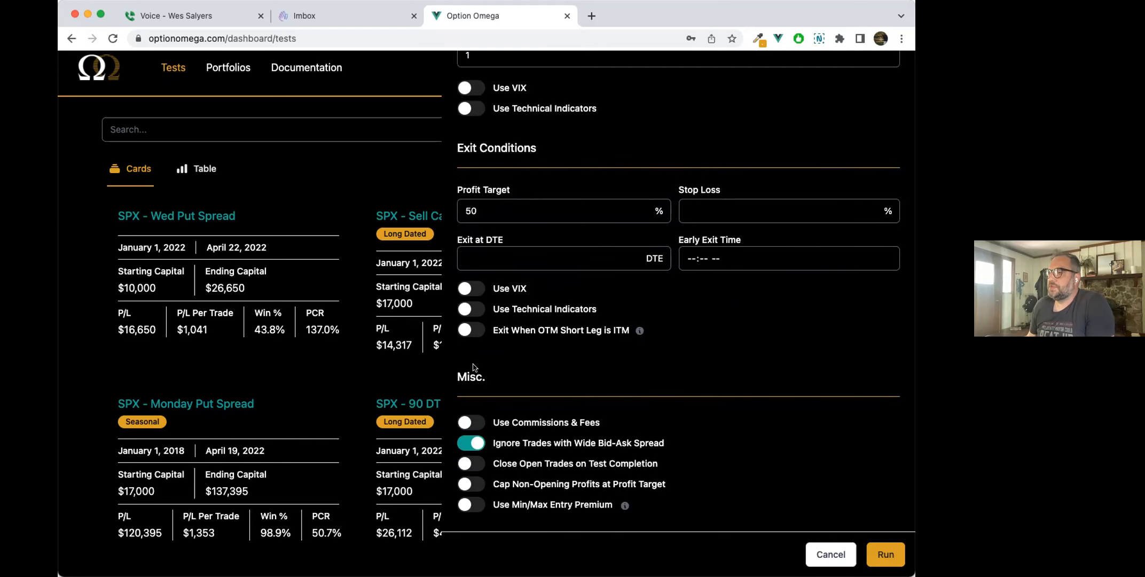
click(467, 444)
scroll(522, 406, up, 2)
scroll(522, 395, down, 2)
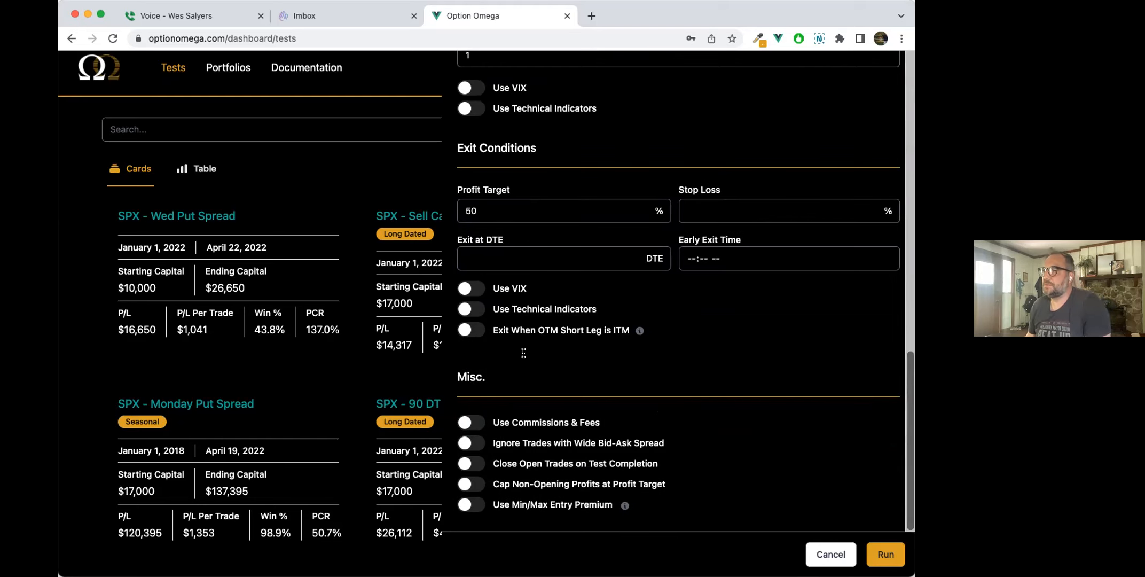
Clear the profit target in the exit conditions and run the backtest
double_click(507, 212)
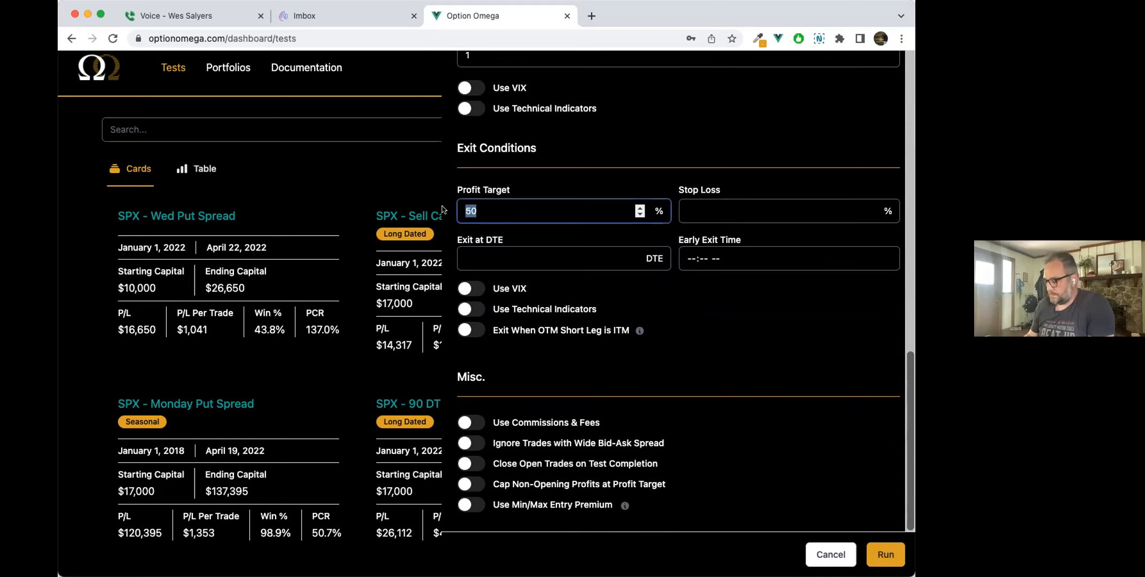
key(BackSpace)
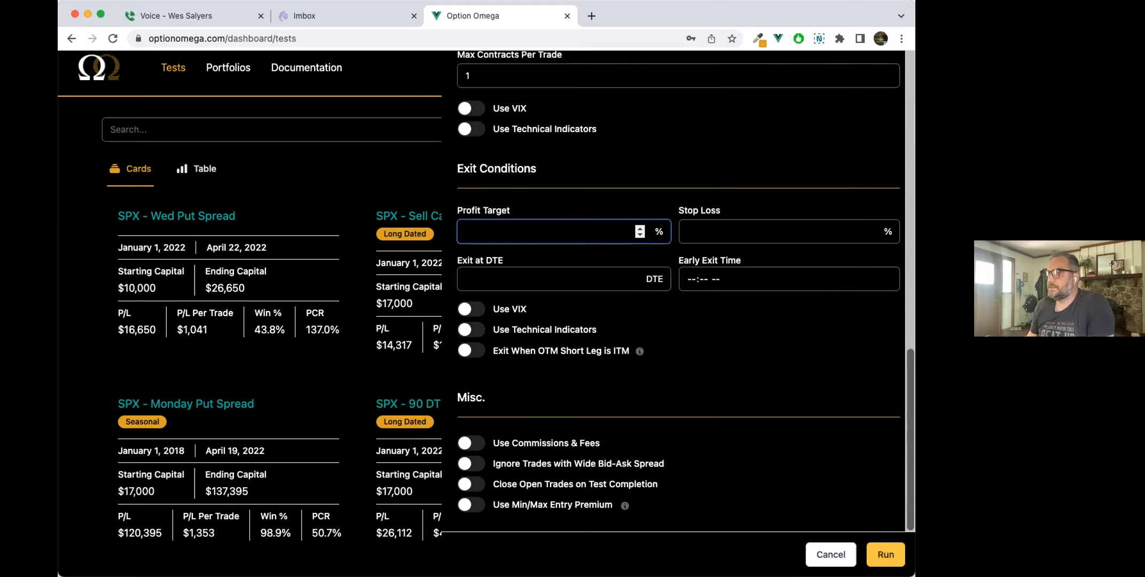
click(883, 555)
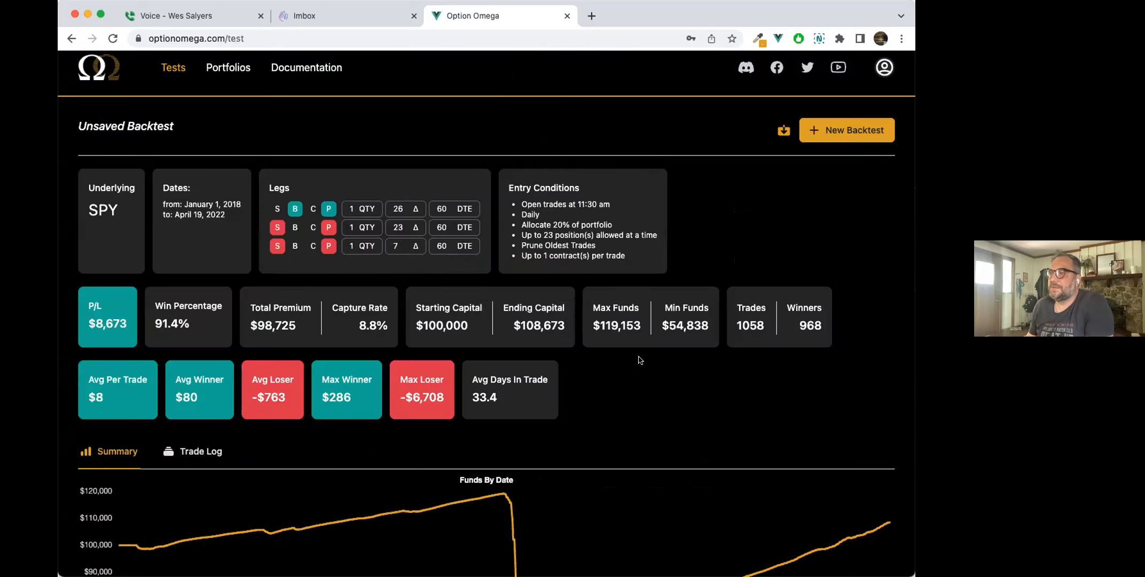
Examine the backtest's result statistics and the Funds By Date chart
scroll(637, 358, down, 3)
scroll(539, 282, up, 2)
scroll(538, 282, up, 1)
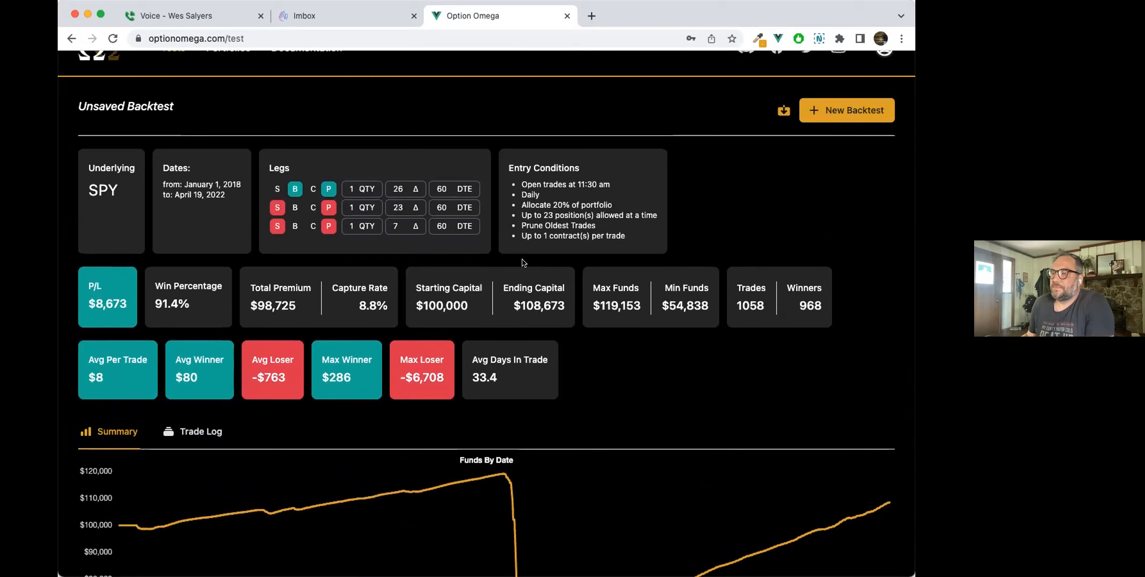
scroll(522, 262, down, 5)
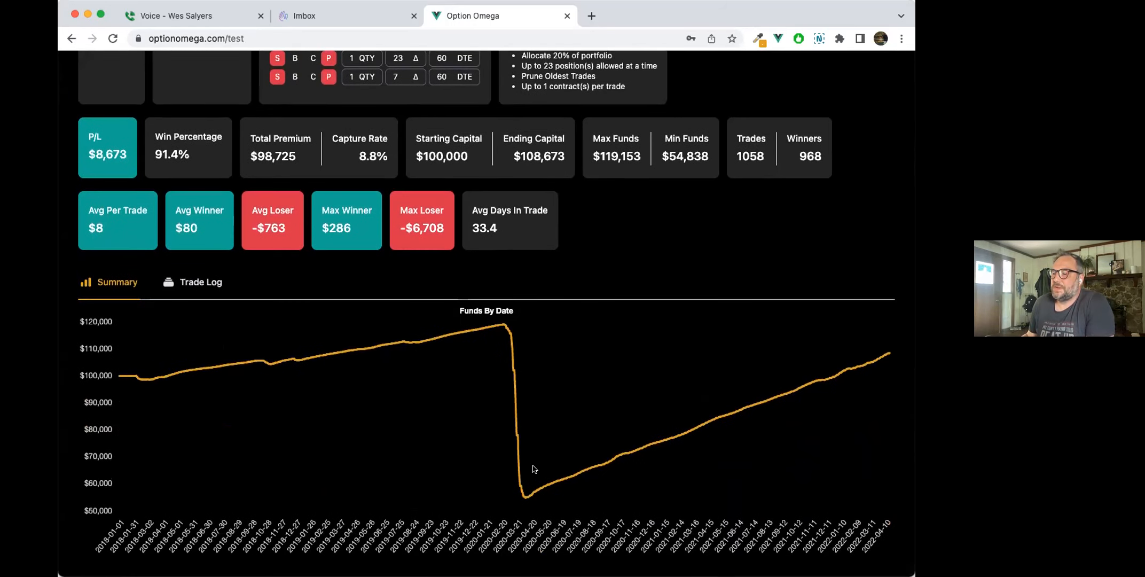
scroll(536, 478, up, 1)
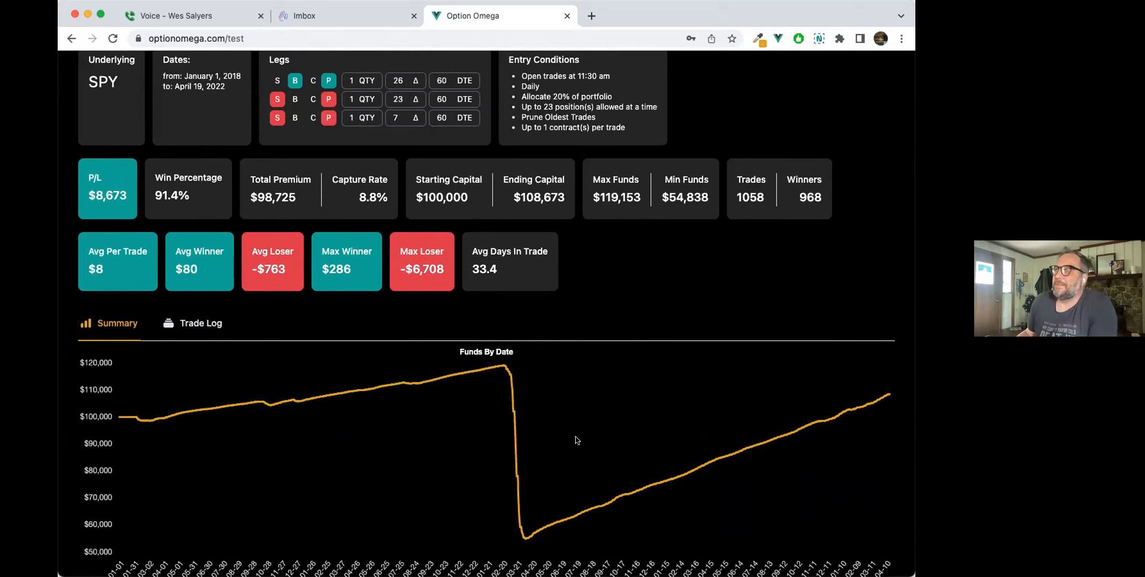
scroll(575, 440, down, 1)
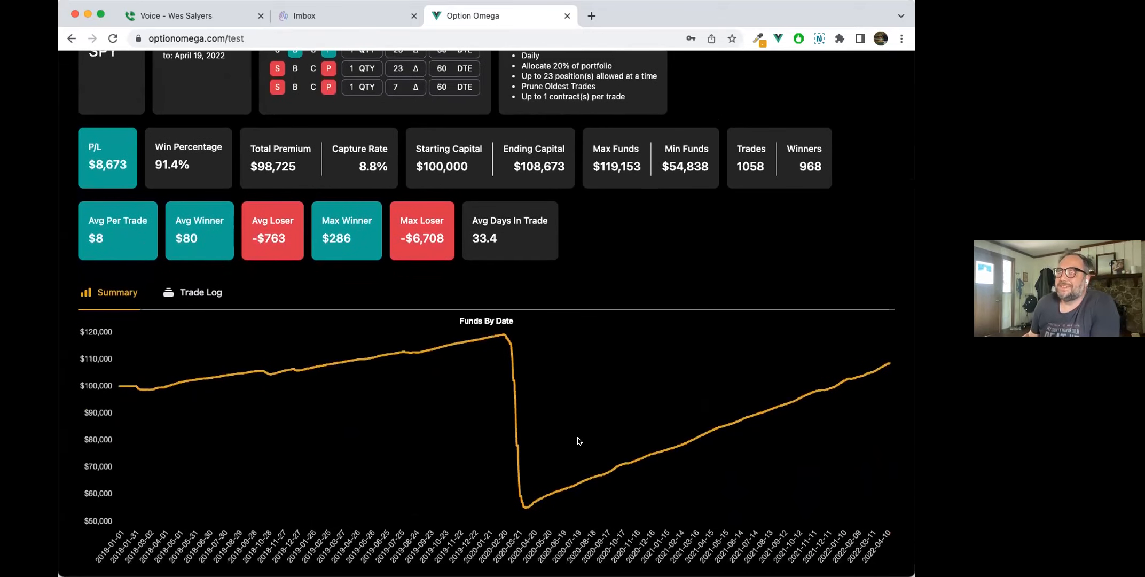
scroll(576, 440, up, 2)
scroll(580, 441, up, 1)
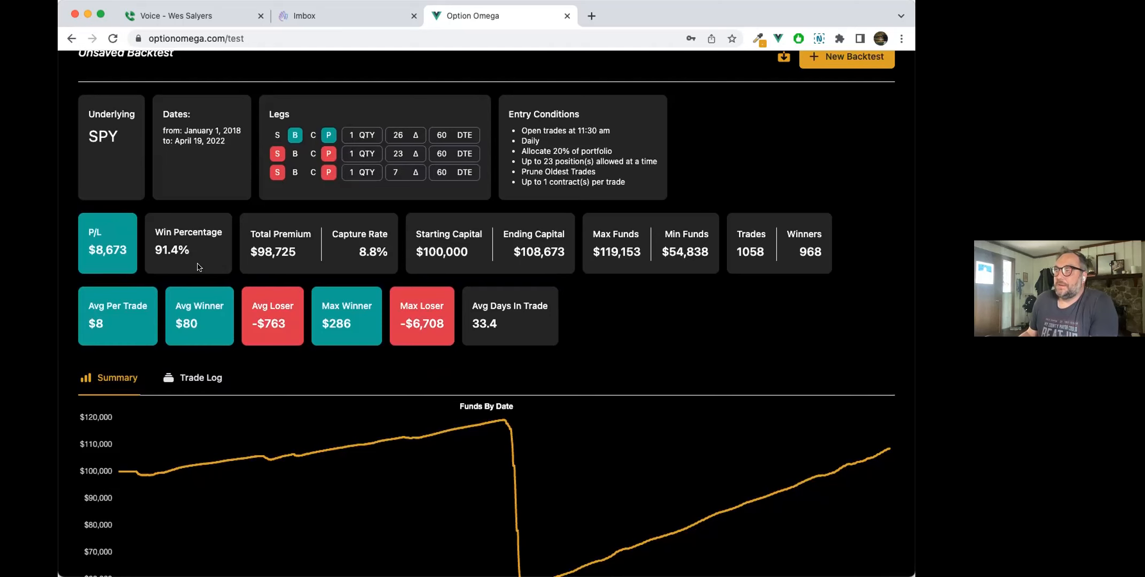
scroll(198, 267, down, 1)
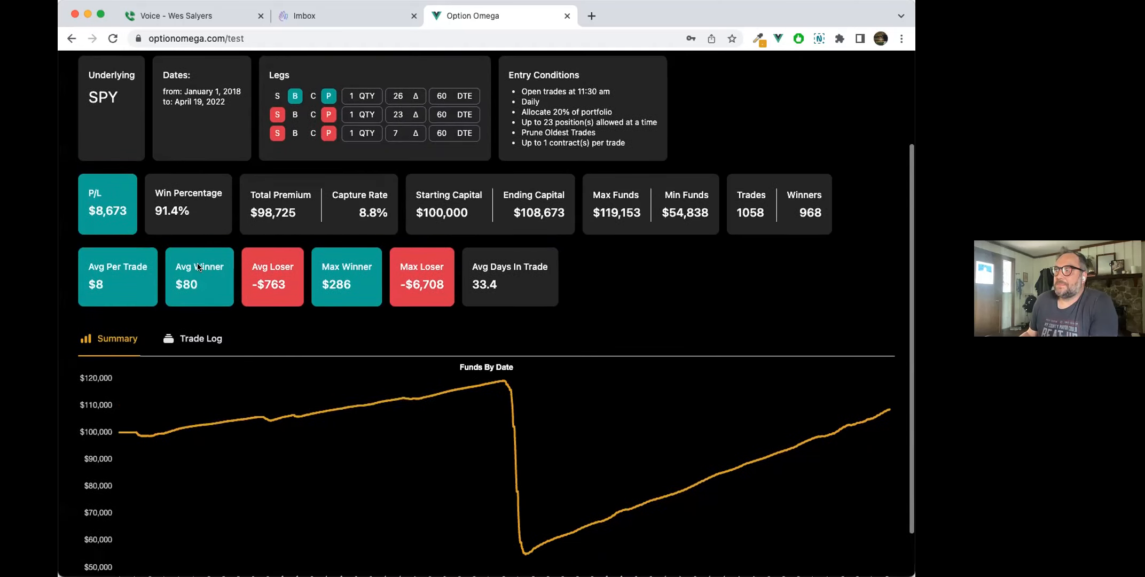
scroll(372, 252, up, 1)
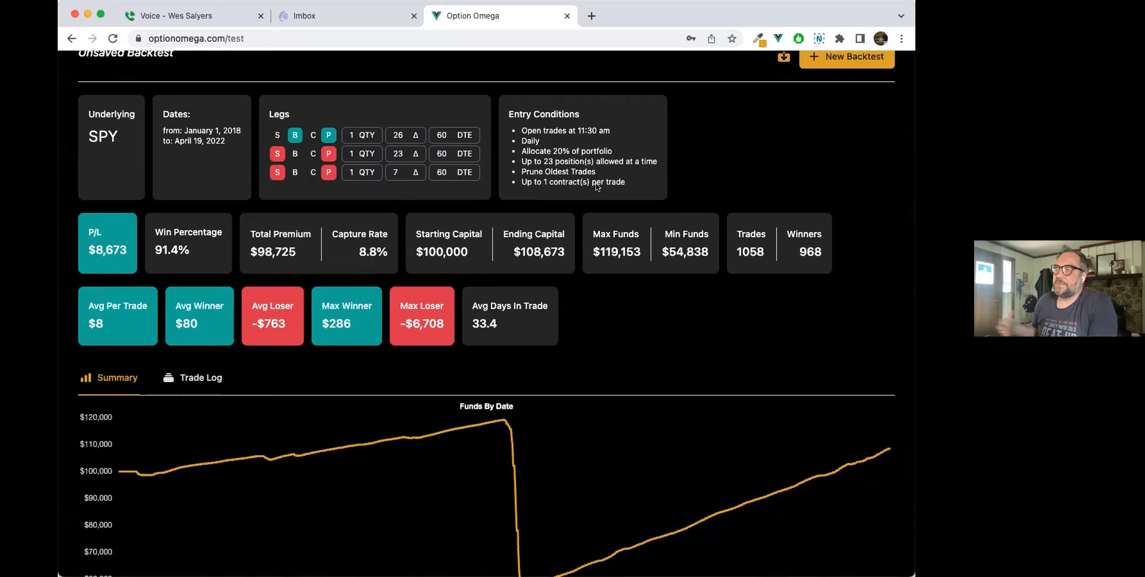
Highlight the portfolio allocation and the contracts-per-trade limit in the backtest's entry conditions, clearing the selection after each
drag(614, 154, 517, 152)
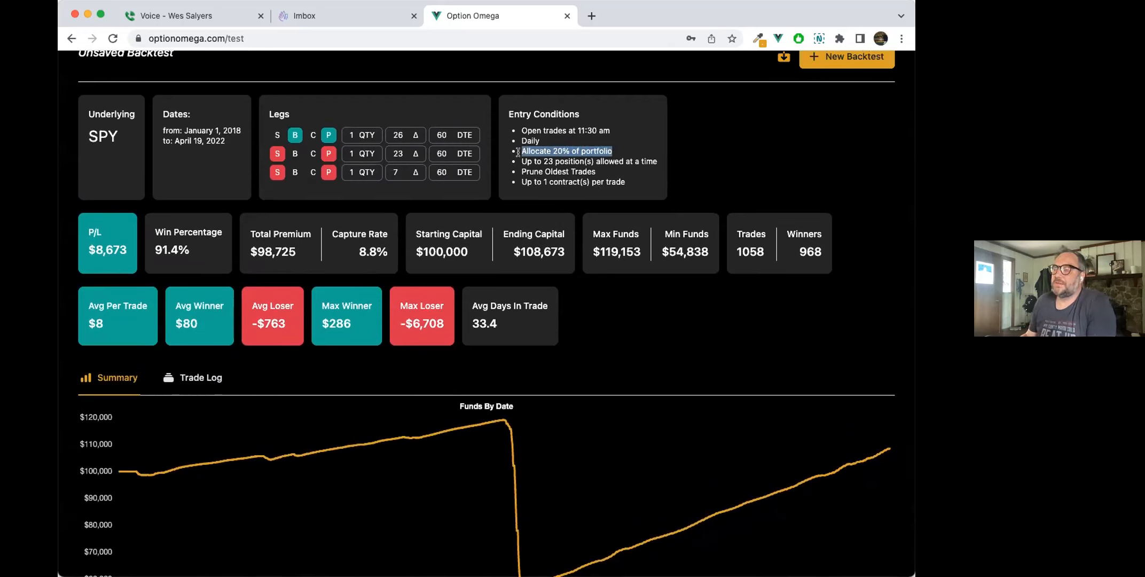
click(600, 174)
drag(620, 180, 523, 182)
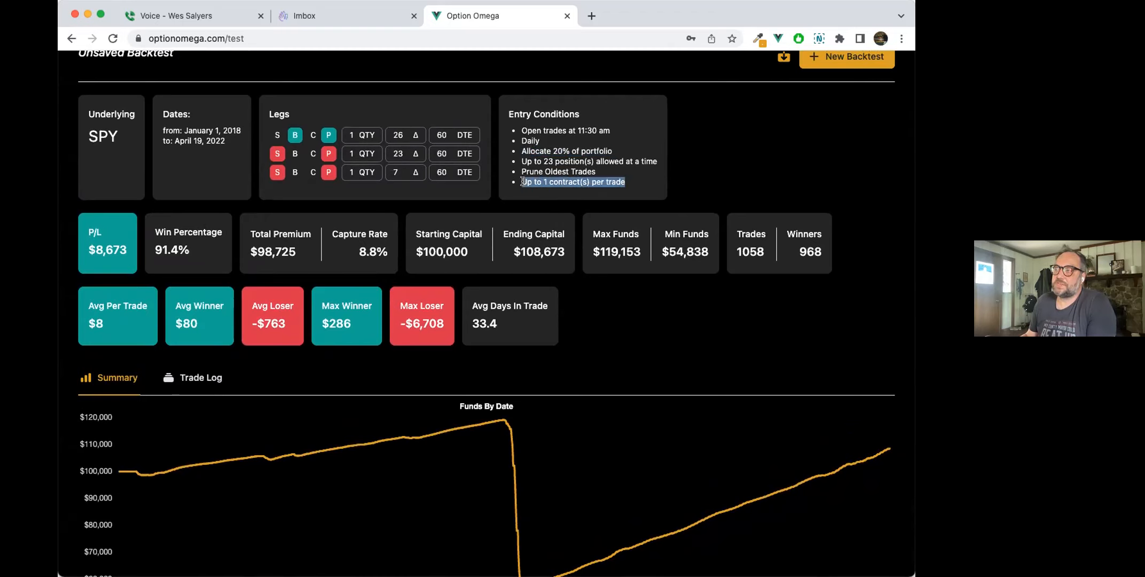
click(569, 193)
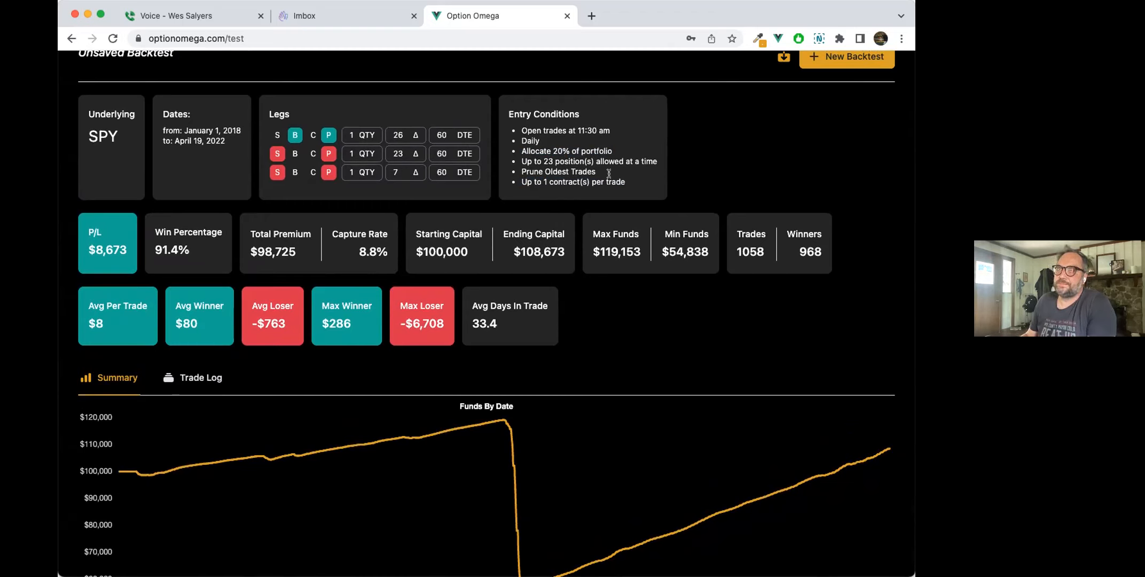
Open the backtest's trade log and review the legs, close reasons and P/L of the January 2018 trades
click(201, 381)
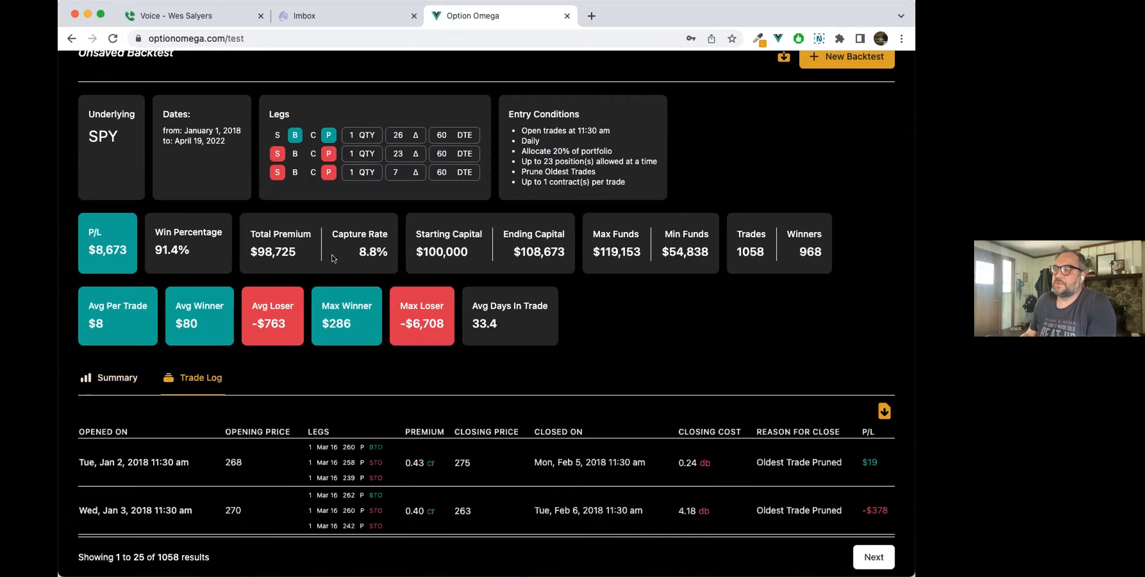
scroll(332, 258, down, 3)
scroll(332, 259, down, 5)
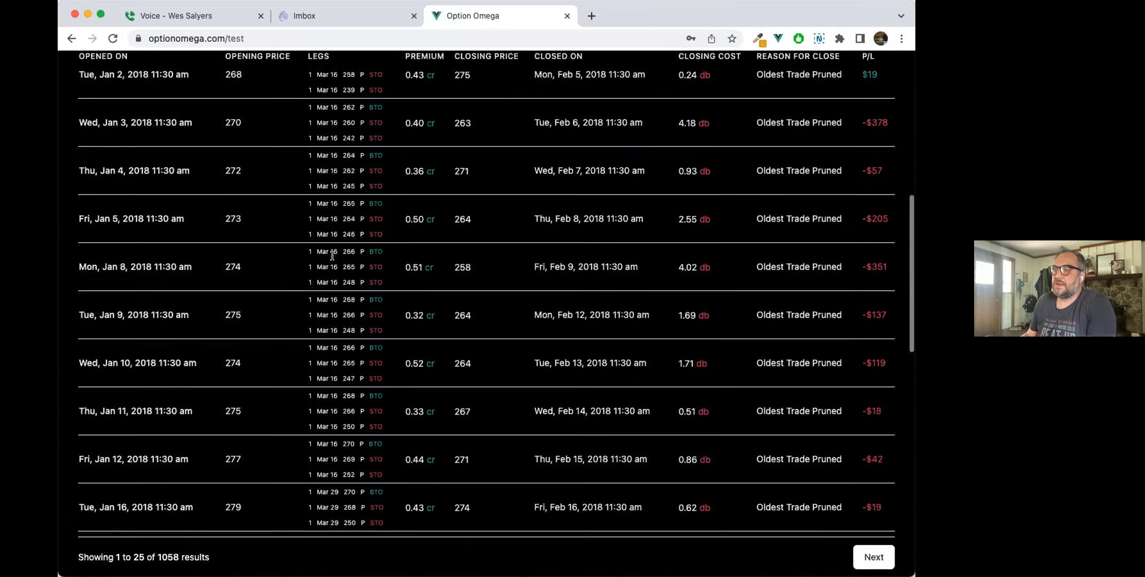
scroll(332, 256, down, 3)
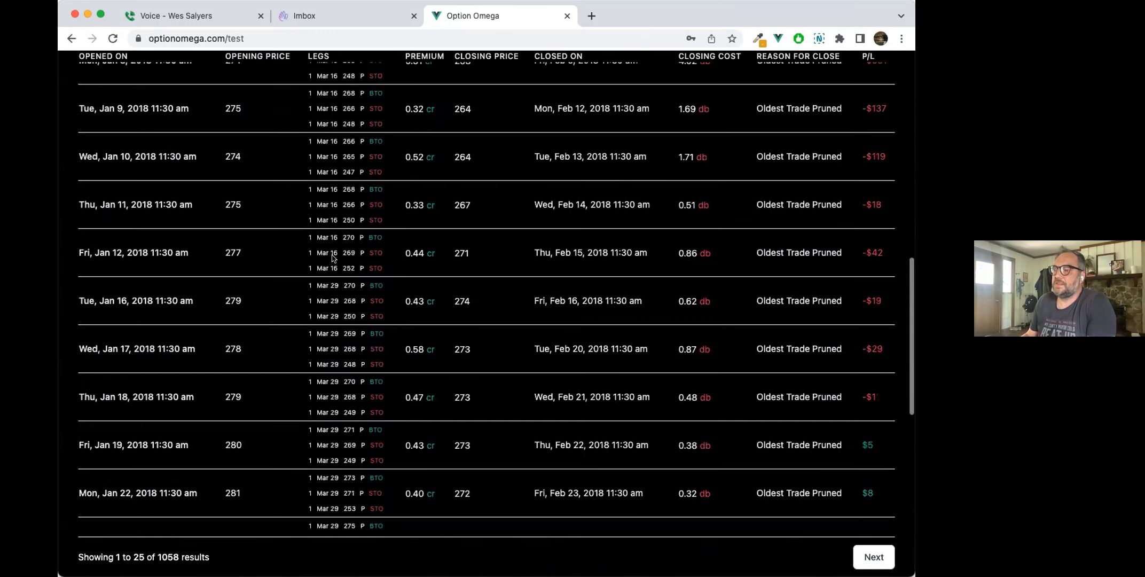
scroll(332, 259, up, 1)
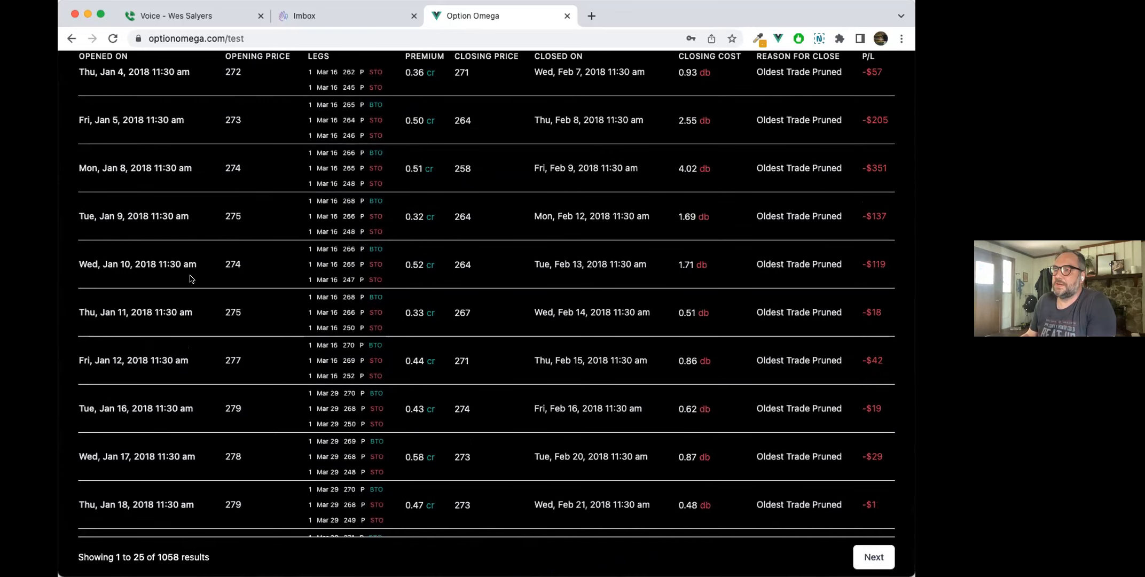
scroll(188, 296, down, 2)
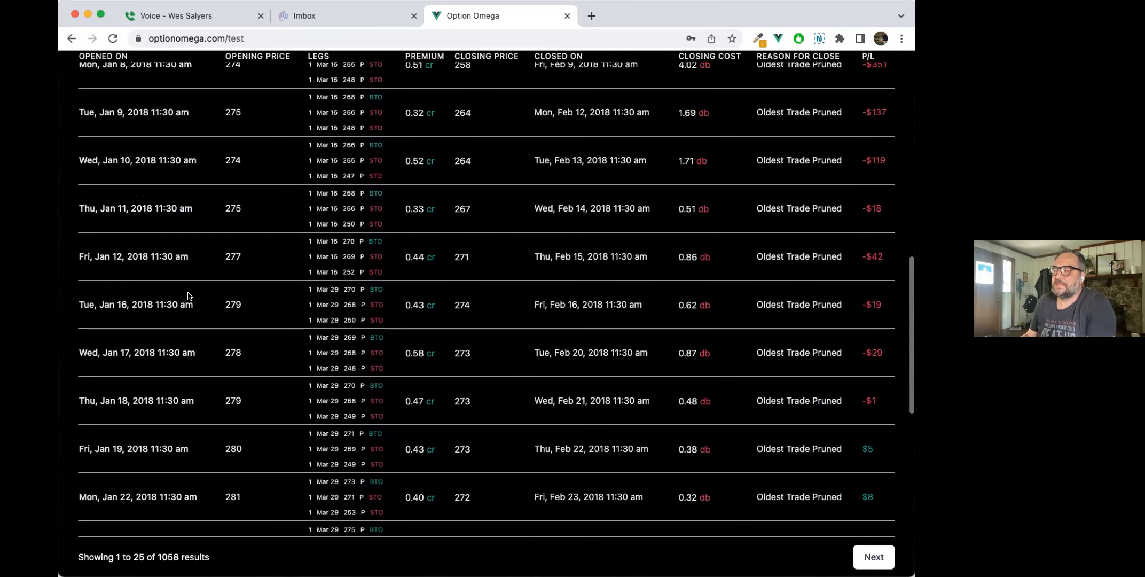
scroll(188, 296, down, 4)
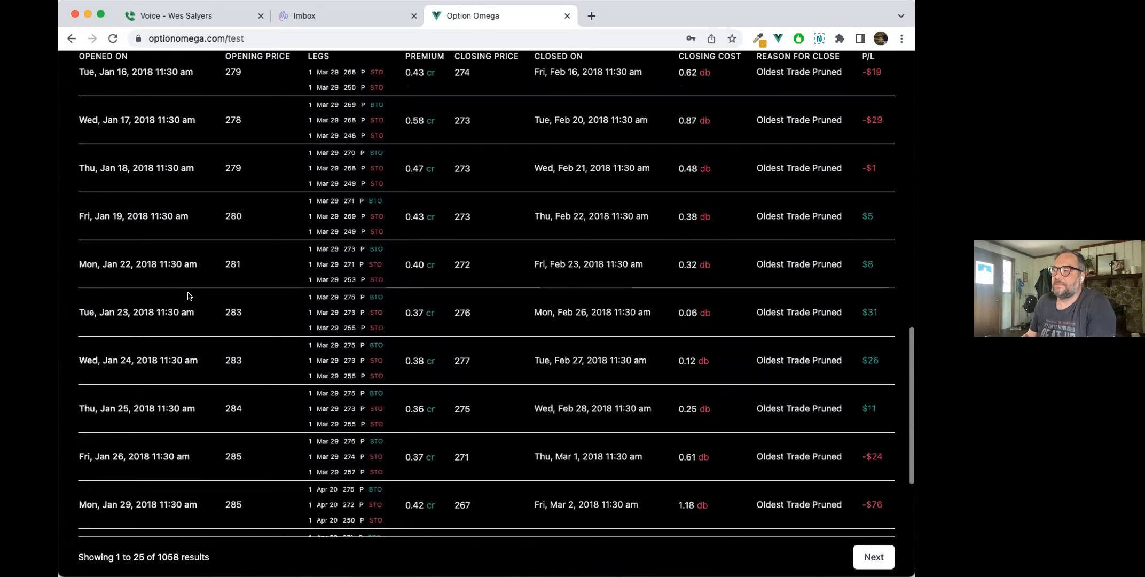
Page forward through the trade log to the trades opened from December 31, 2018, checking their P/L
click(862, 555)
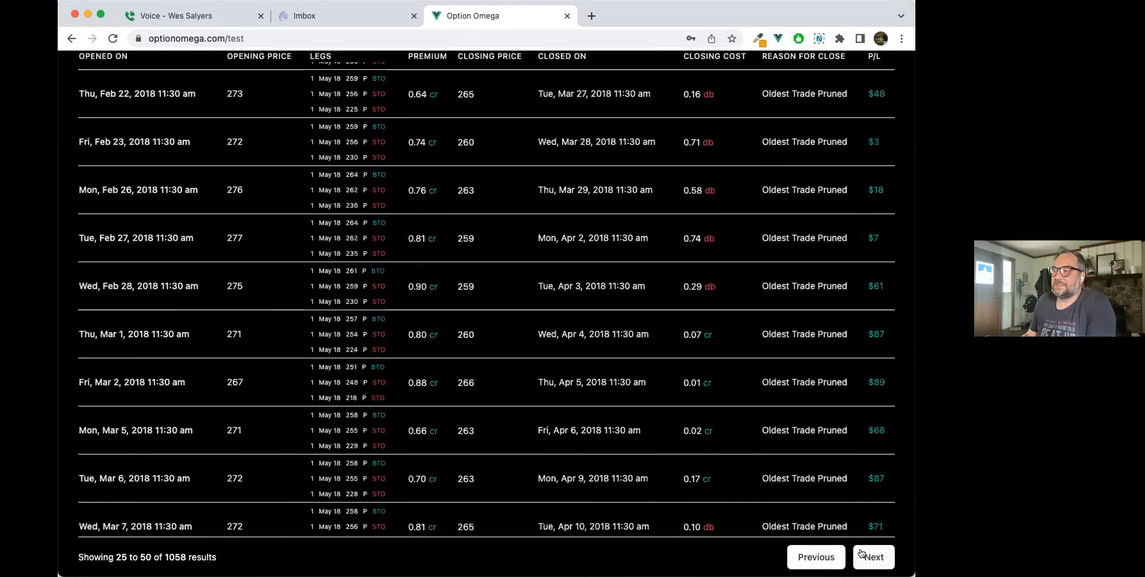
click(862, 555)
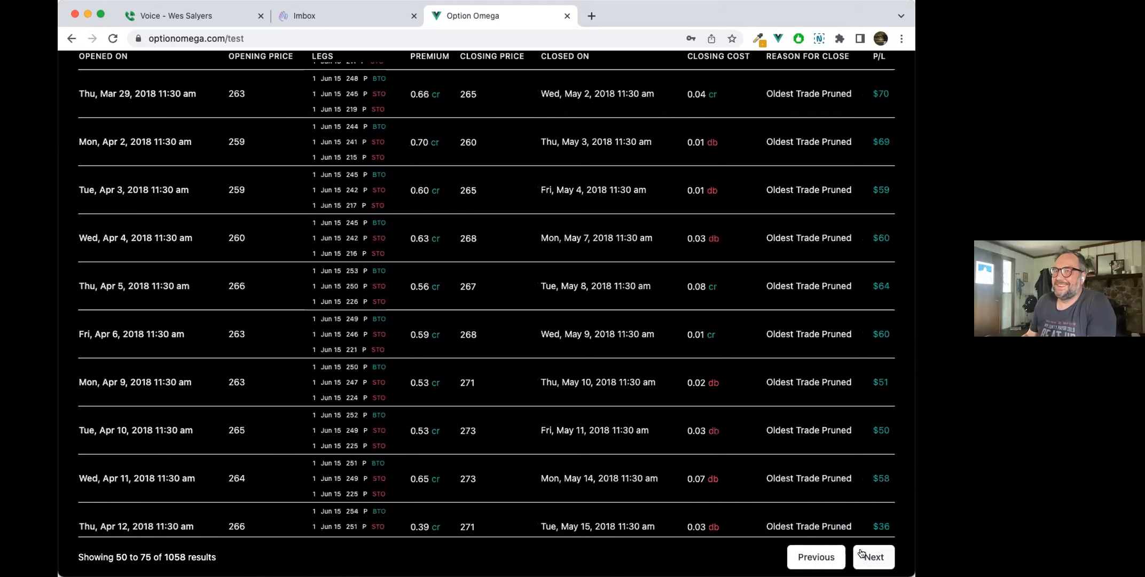
click(862, 553)
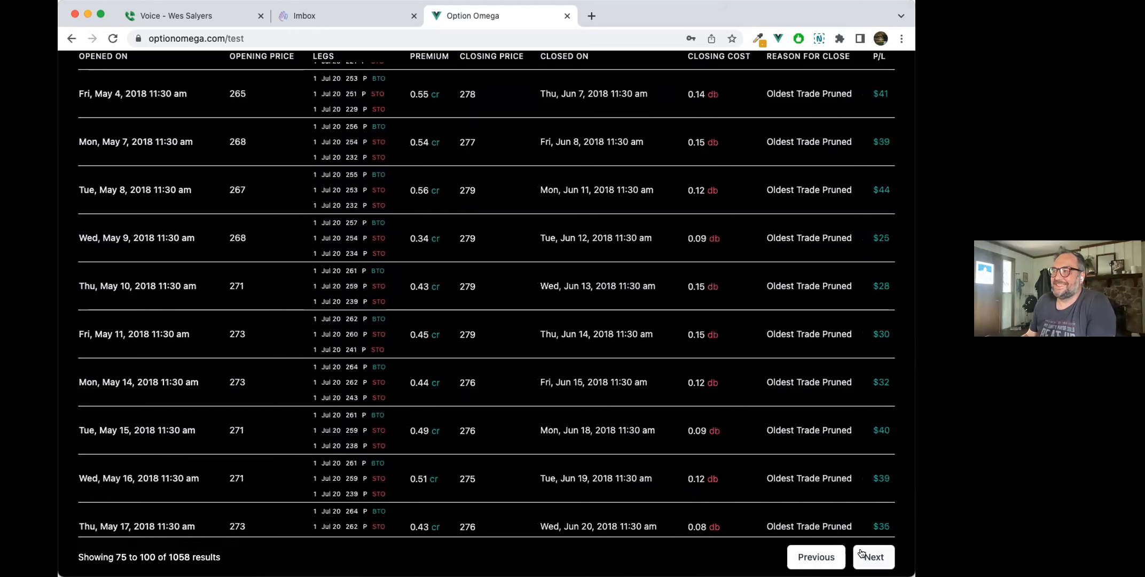
click(862, 553)
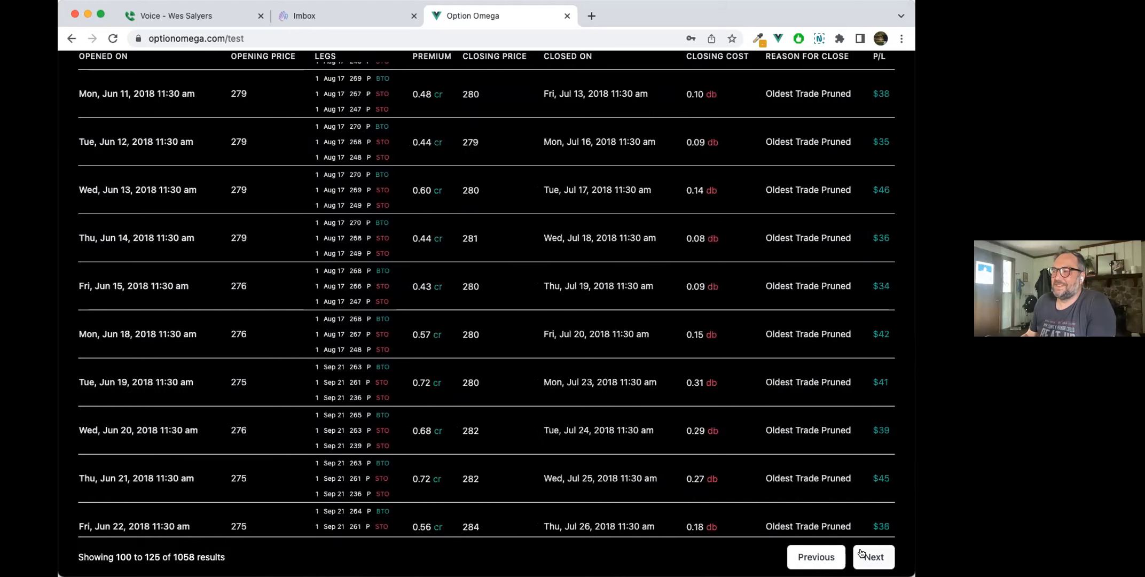
click(862, 554)
click(864, 555)
click(876, 558)
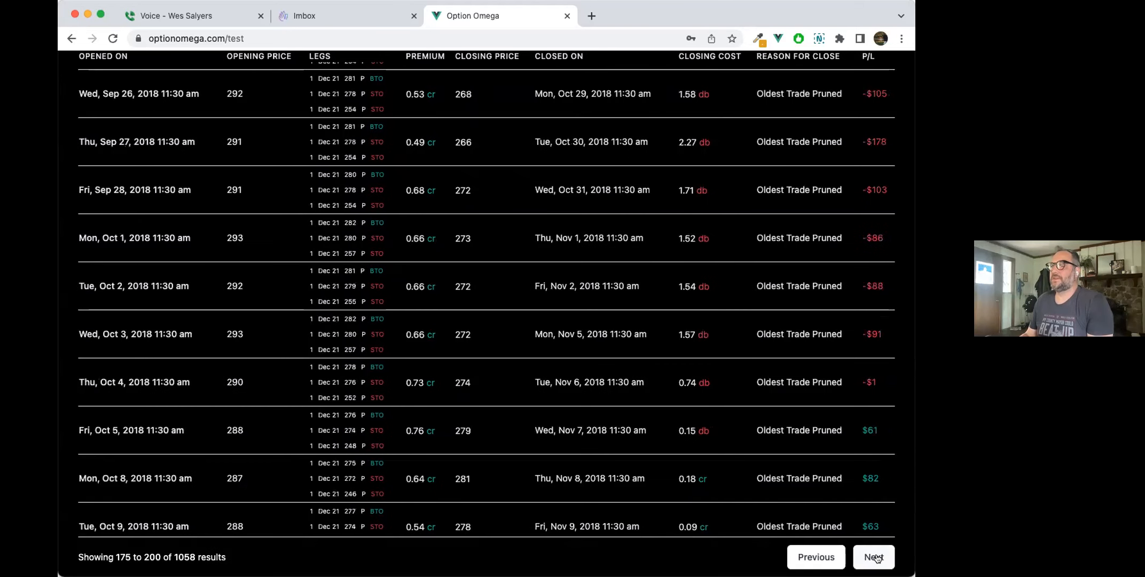
click(876, 557)
click(876, 558)
click(876, 558)
scroll(585, 445, up, 4)
scroll(585, 445, up, 10)
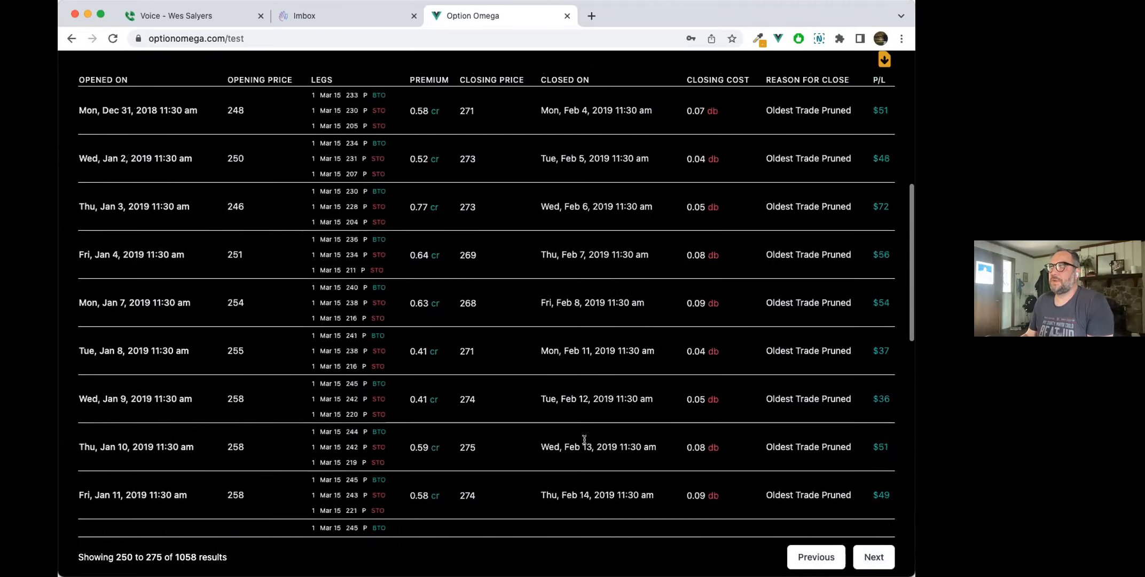
Start a new SPY backtest from the current setup and set its dates to year to date
scroll(584, 441, up, 1)
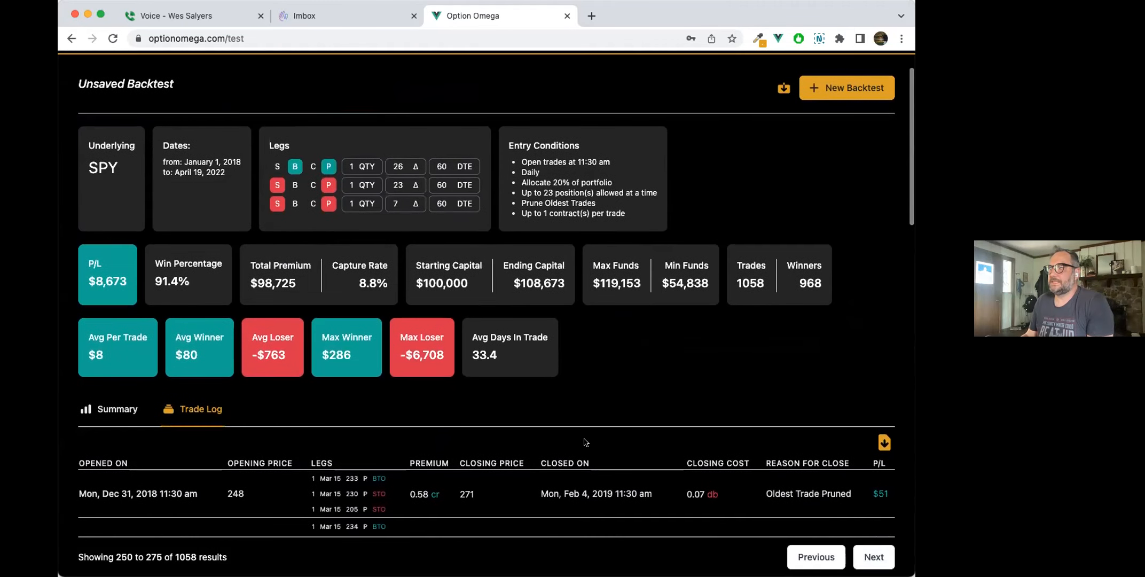
click(846, 87)
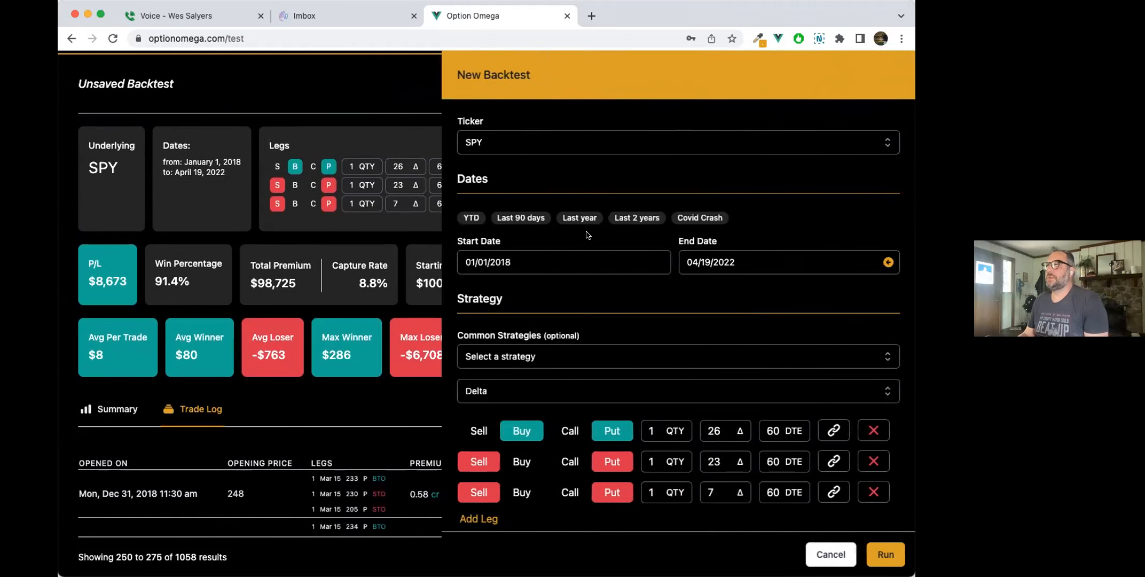
click(471, 193)
scroll(551, 233, down, 5)
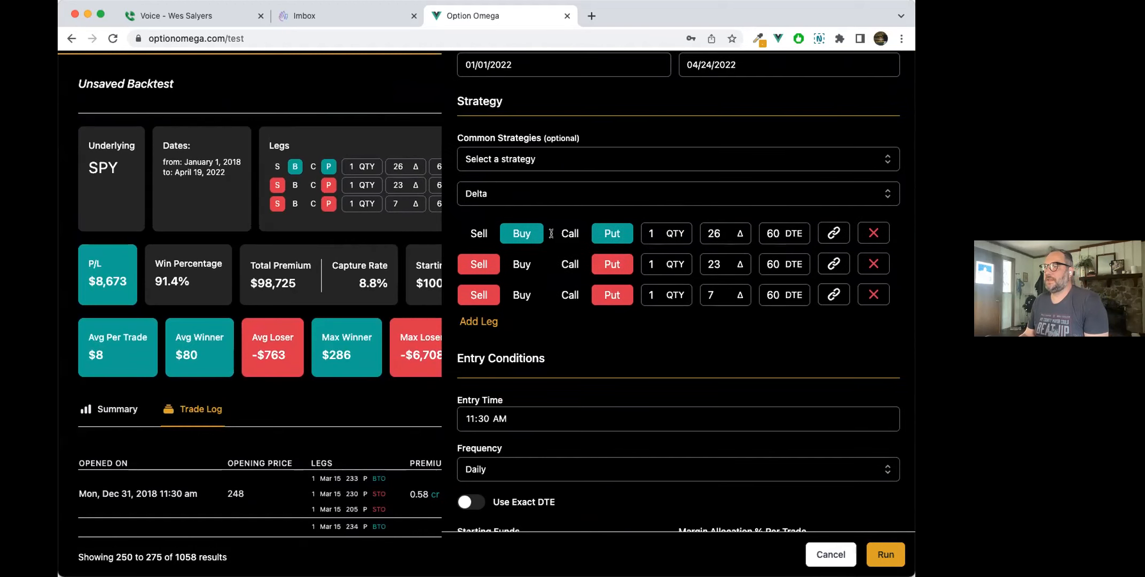
Set the entry time to 12:30 PM and run the backtest
click(473, 305)
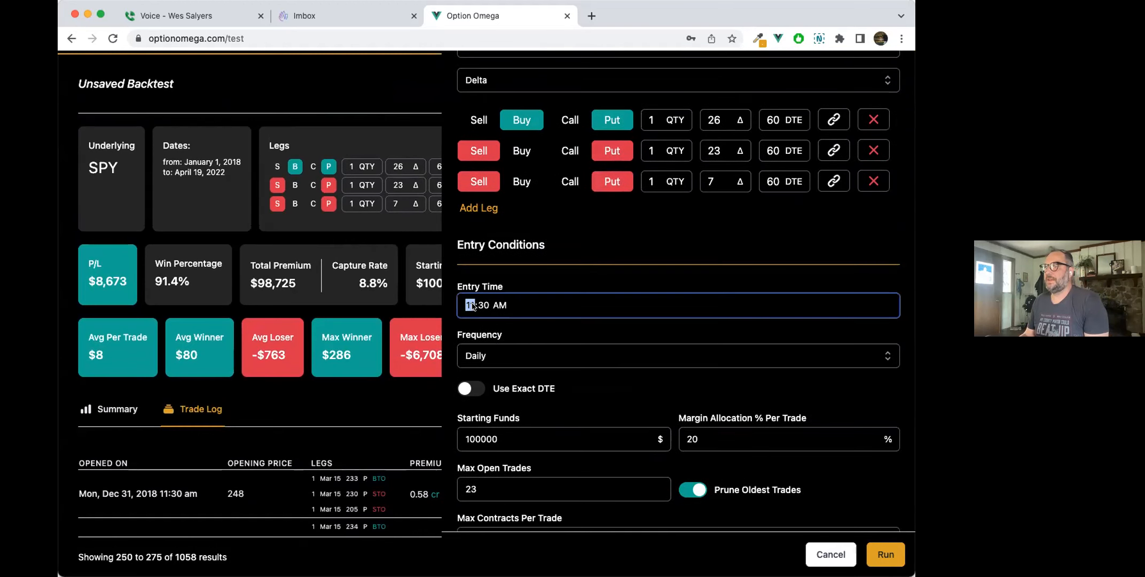
text(11)
text(30)
text(p)
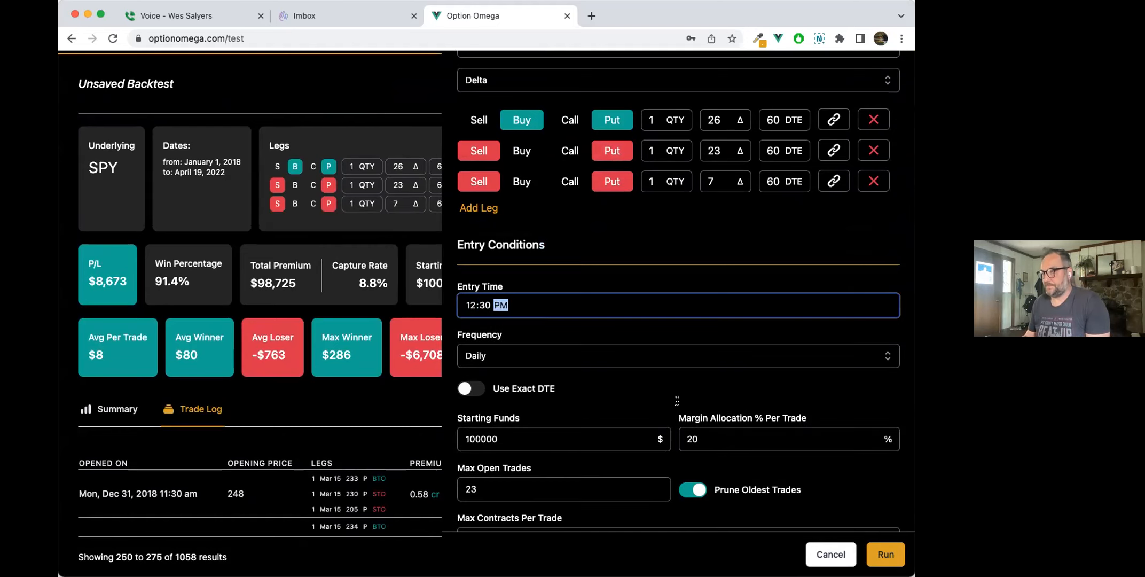
click(877, 554)
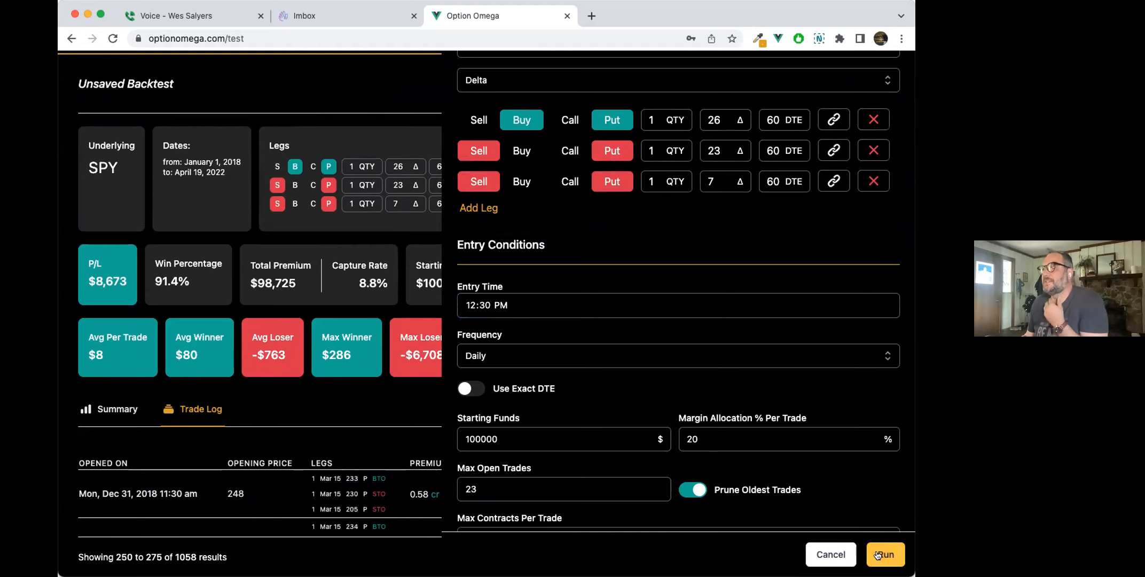
click(876, 554)
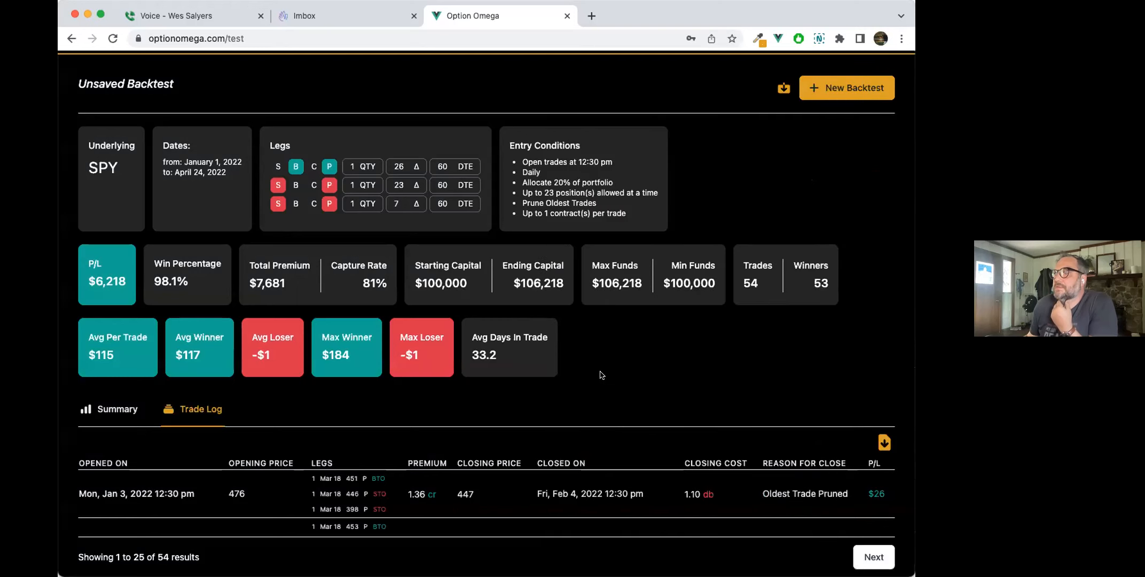
Review the year-to-date statistics and January 2022 trades, highlighting the close reason of the trade opened January 11
scroll(604, 374, down, 4)
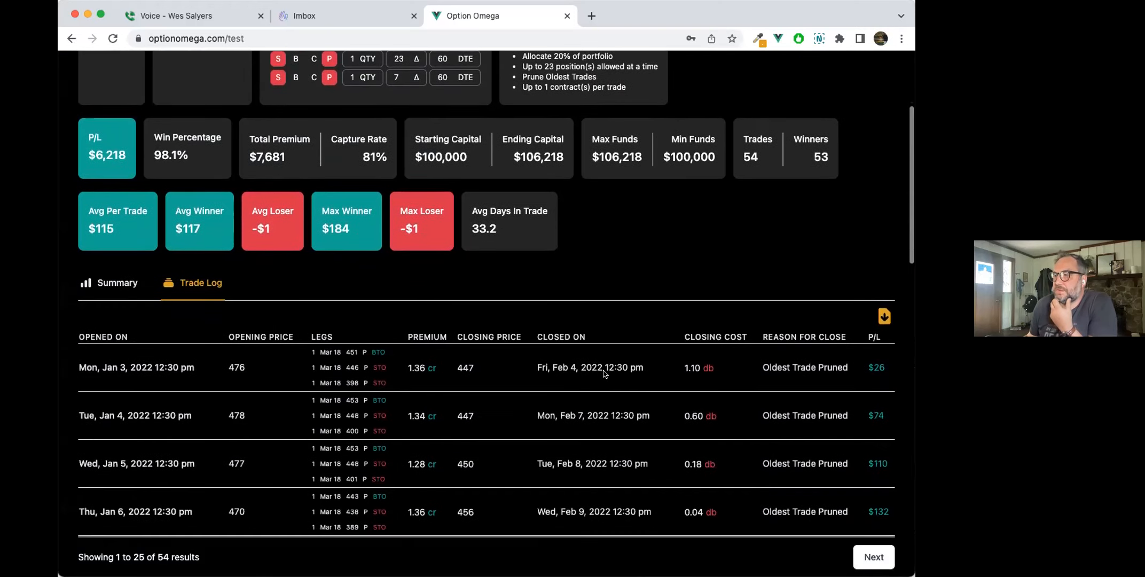
scroll(604, 374, up, 1)
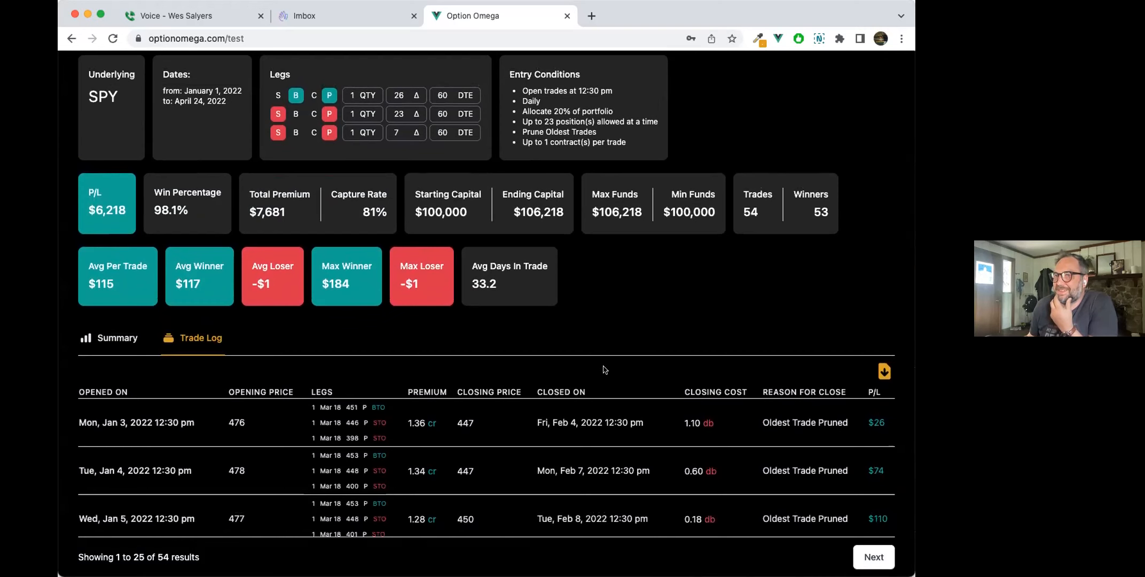
scroll(604, 369, up, 2)
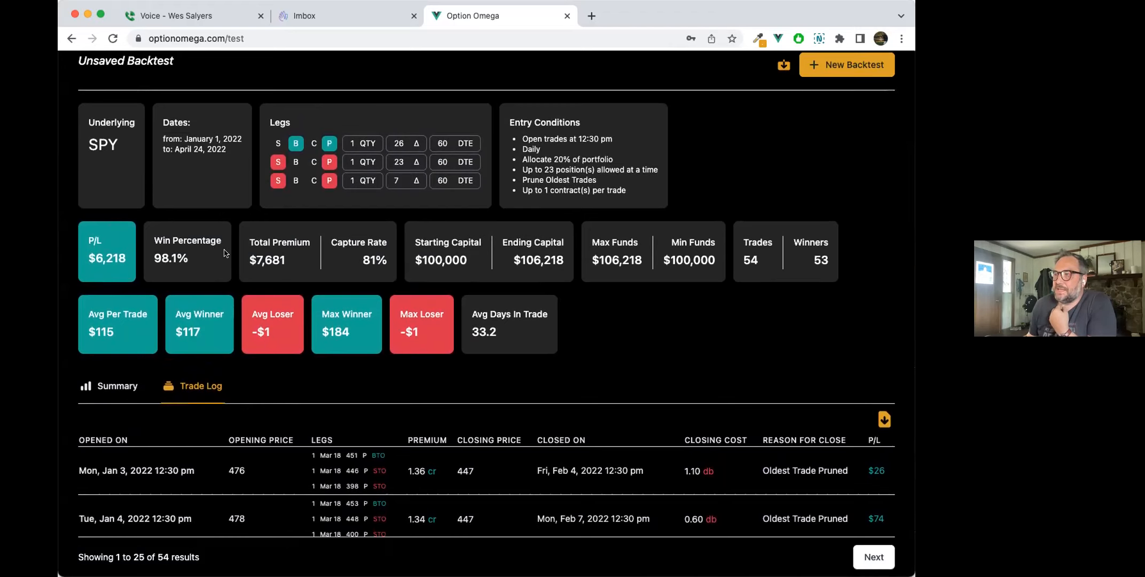
scroll(251, 260, down, 15)
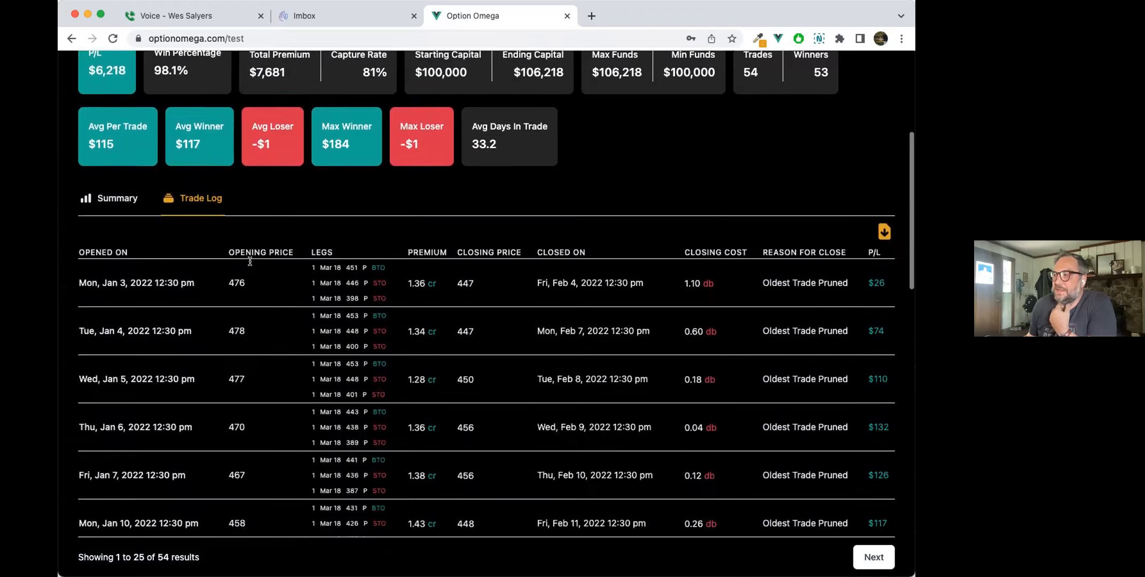
scroll(251, 266, up, 2)
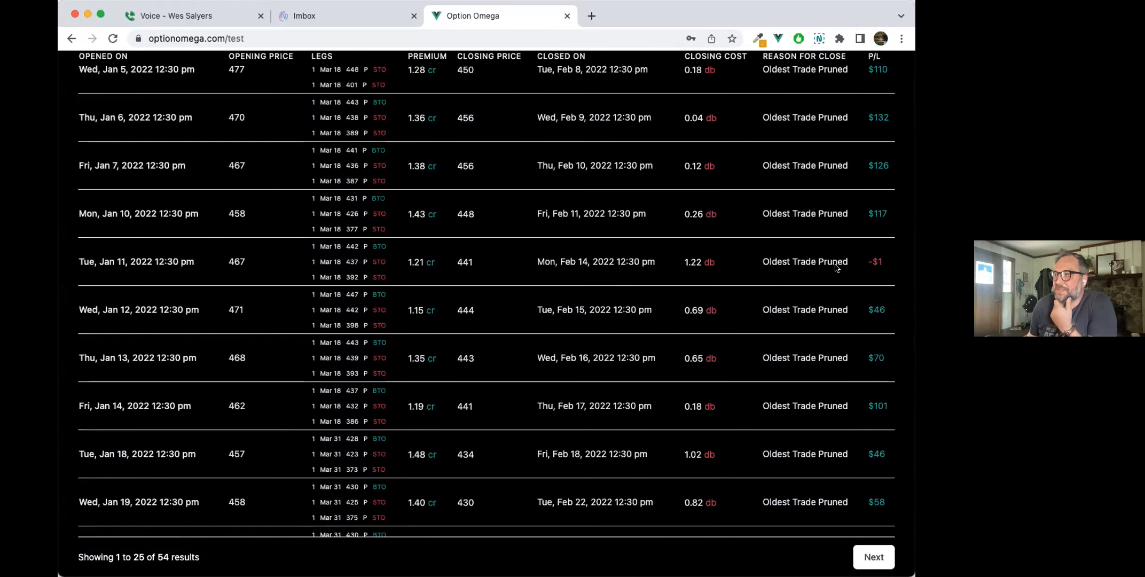
drag(845, 261, 760, 261)
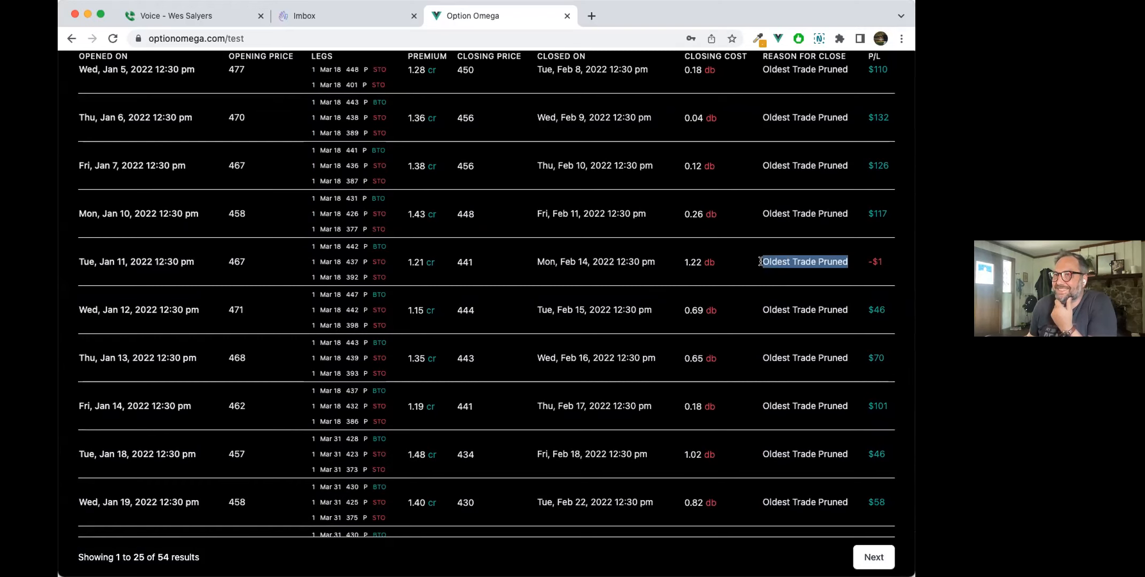
Page through the rest of the trade log to the last trades, opened in mid-March 2022
scroll(682, 273, down, 10)
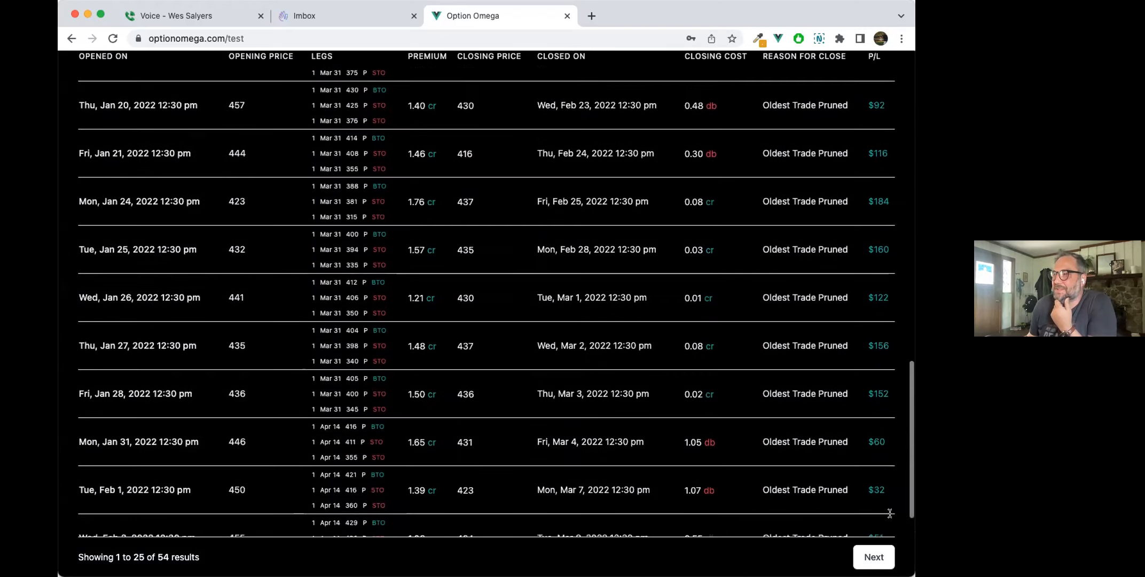
click(869, 548)
scroll(696, 363, down, 5)
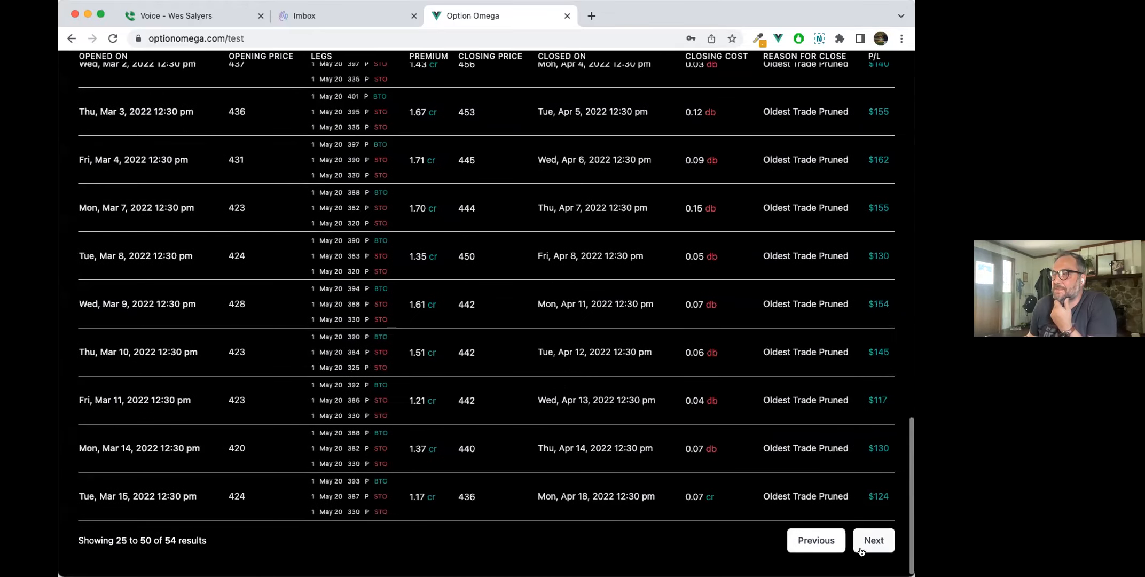
click(862, 538)
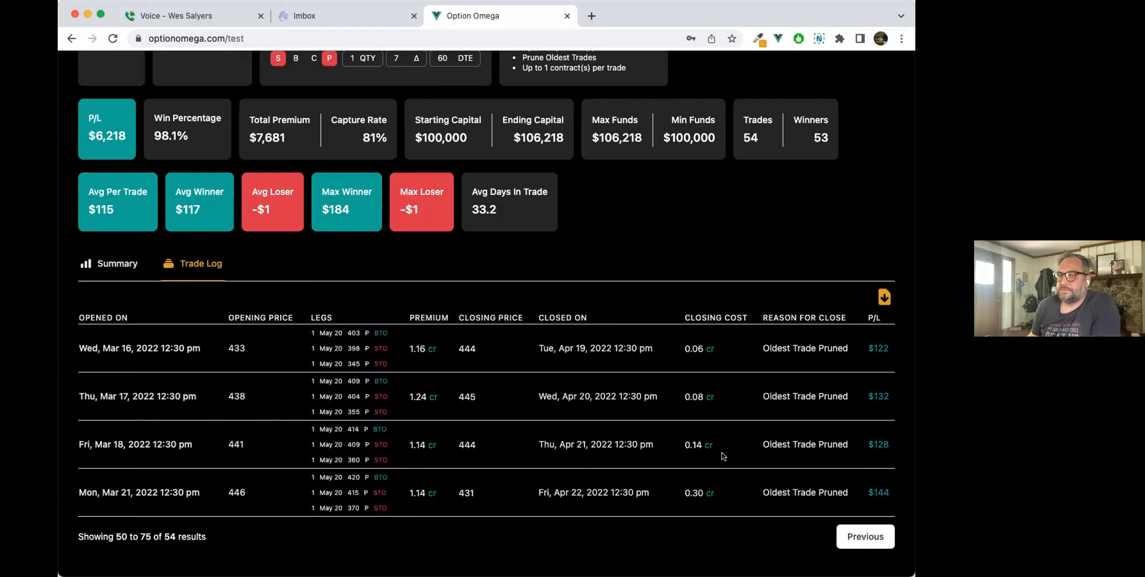
Start another backtest from the current setup and clear its maximum contracts per trade limit
scroll(722, 455, up, 5)
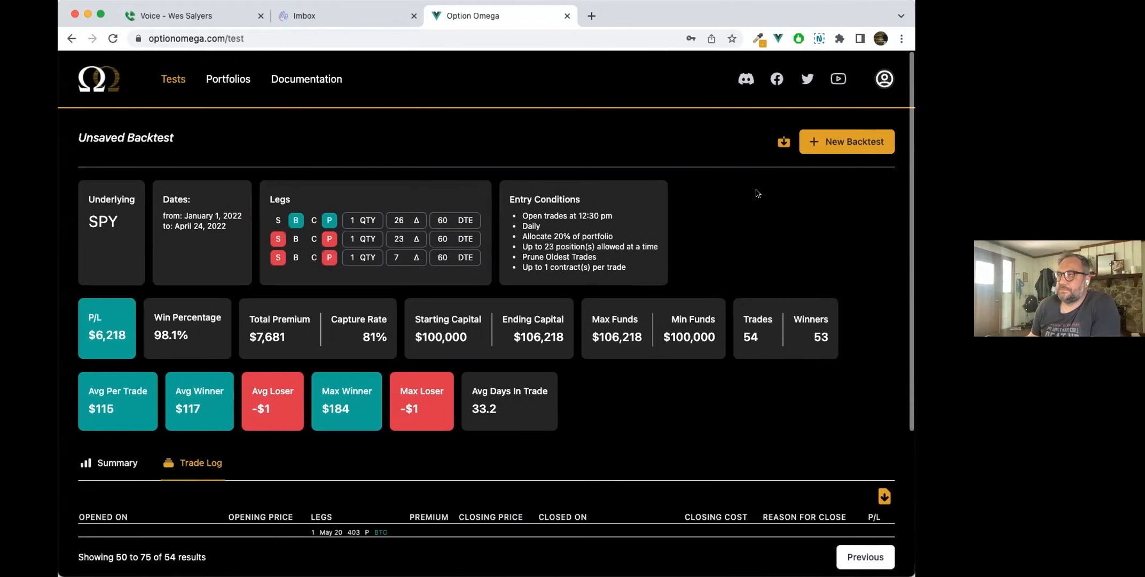
click(845, 142)
scroll(629, 307, down, 8)
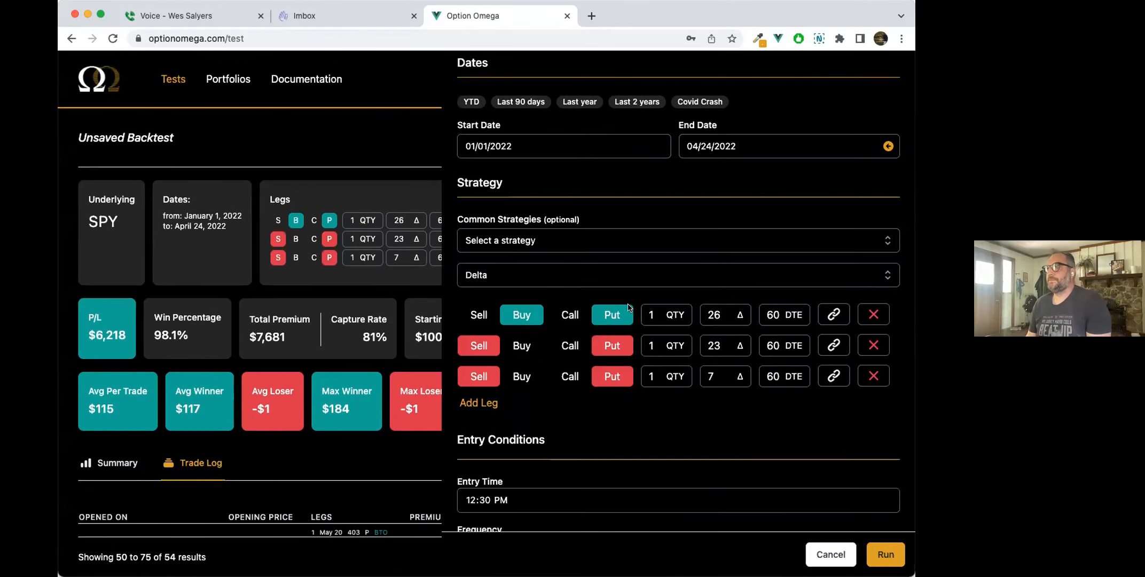
scroll(629, 307, down, 4)
click(505, 318)
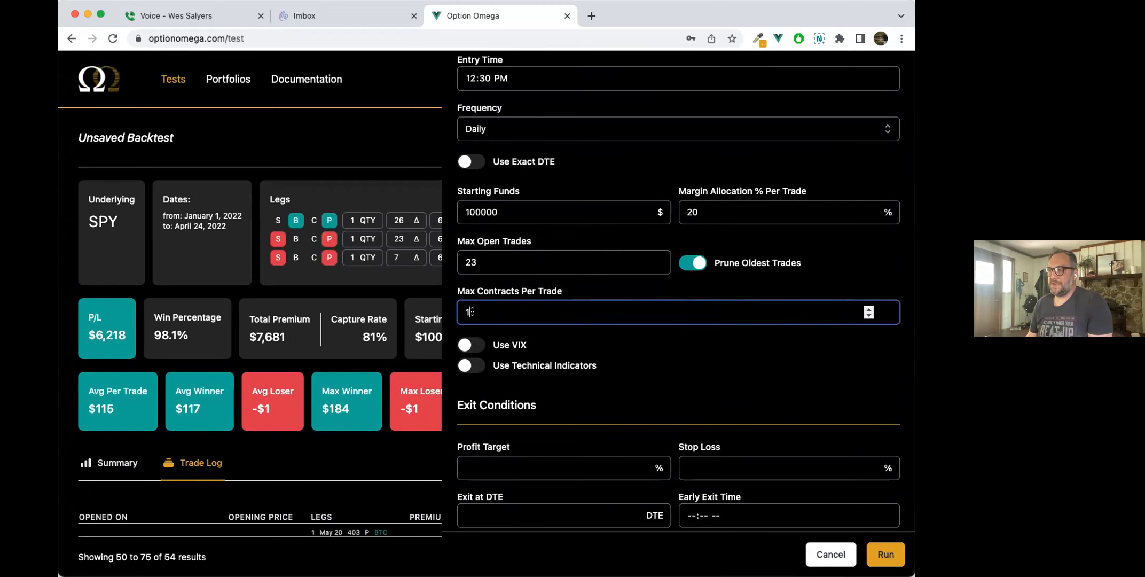
key(super+a)
key(BackSpace)
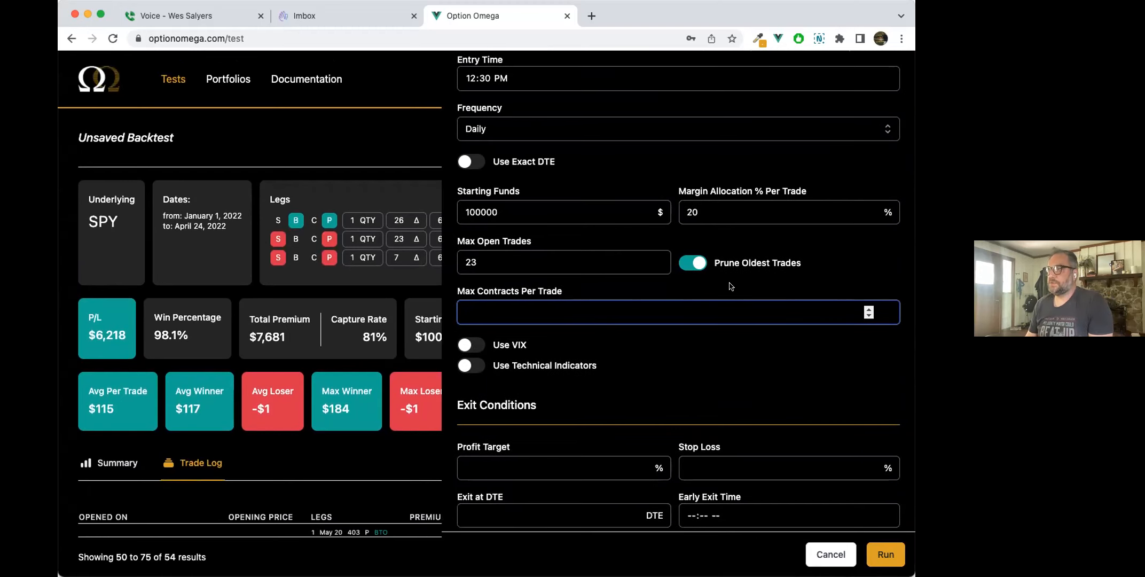
Set the margin allocation per trade to 35% and run the backtest
double_click(677, 212)
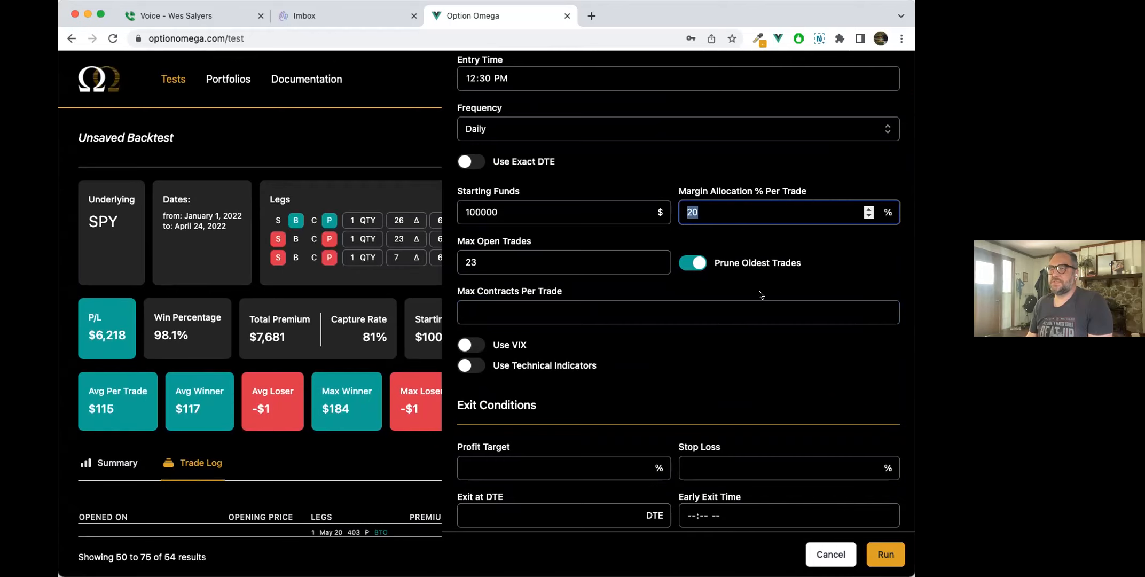
text(35)
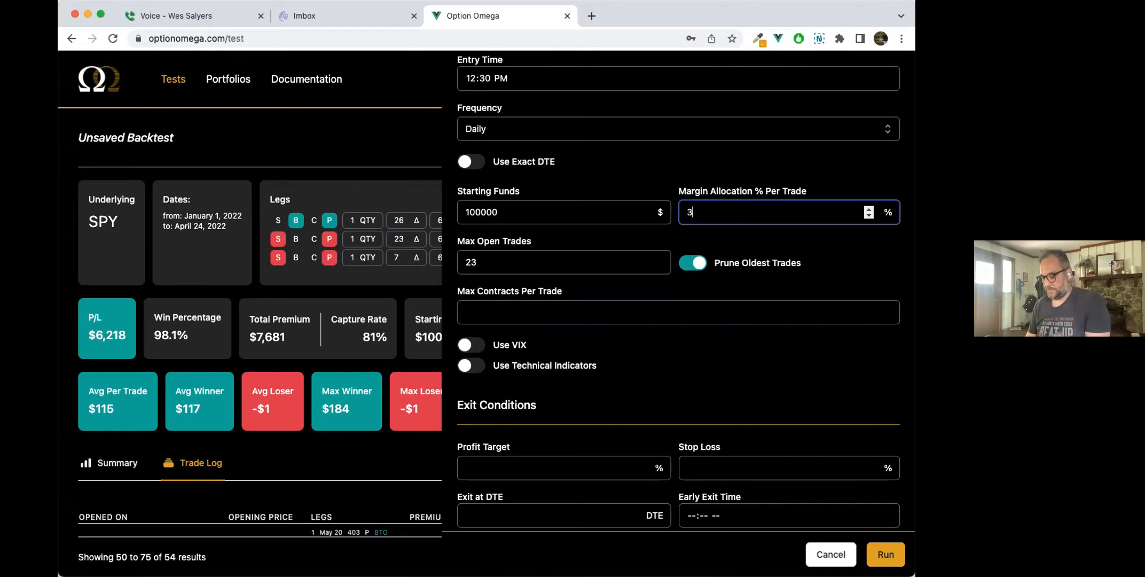
click(884, 553)
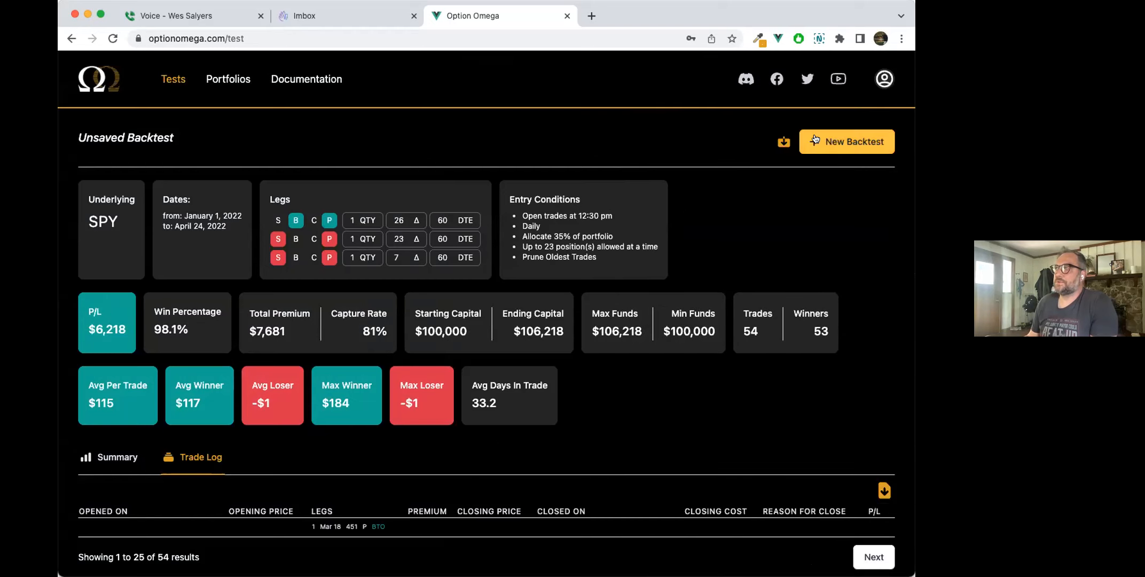
Rerun the backtest with the margin allocation per trade set to 5%
click(846, 141)
scroll(760, 260, down, 10)
click(706, 302)
double_click(706, 302)
text(5)
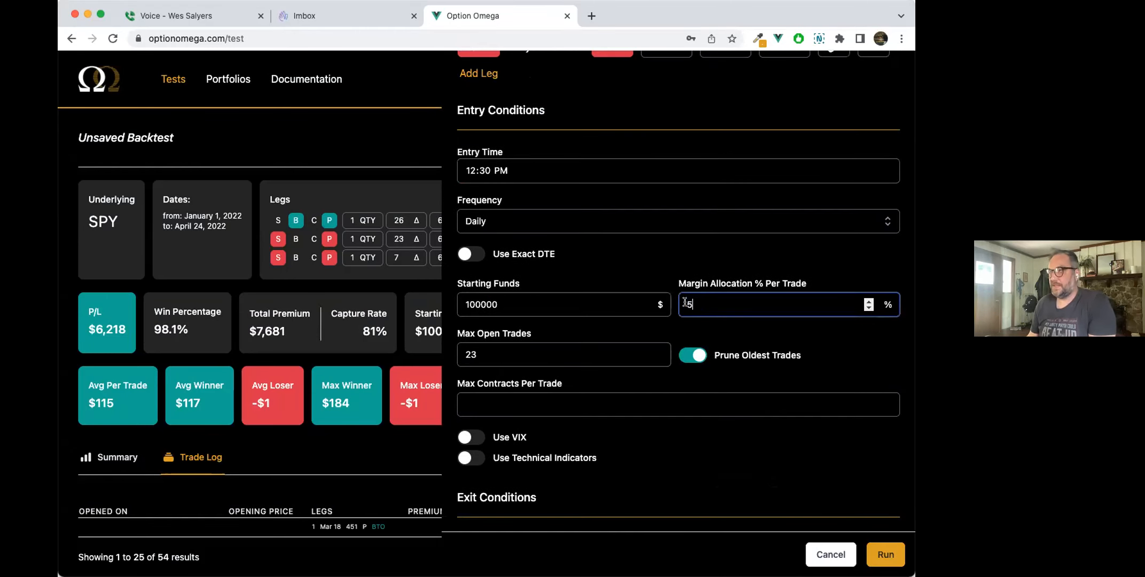
click(876, 544)
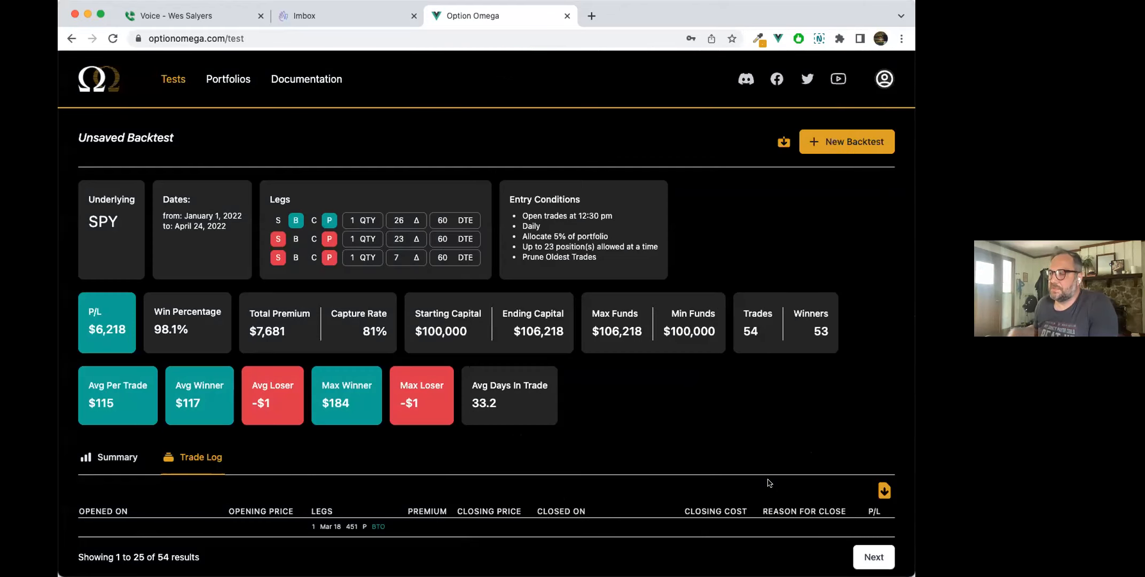
Examine the first page of the 5% allocation backtest's trade log, checking contract quantities, closing costs and P/L through February 7, 2022
scroll(769, 482, down, 7)
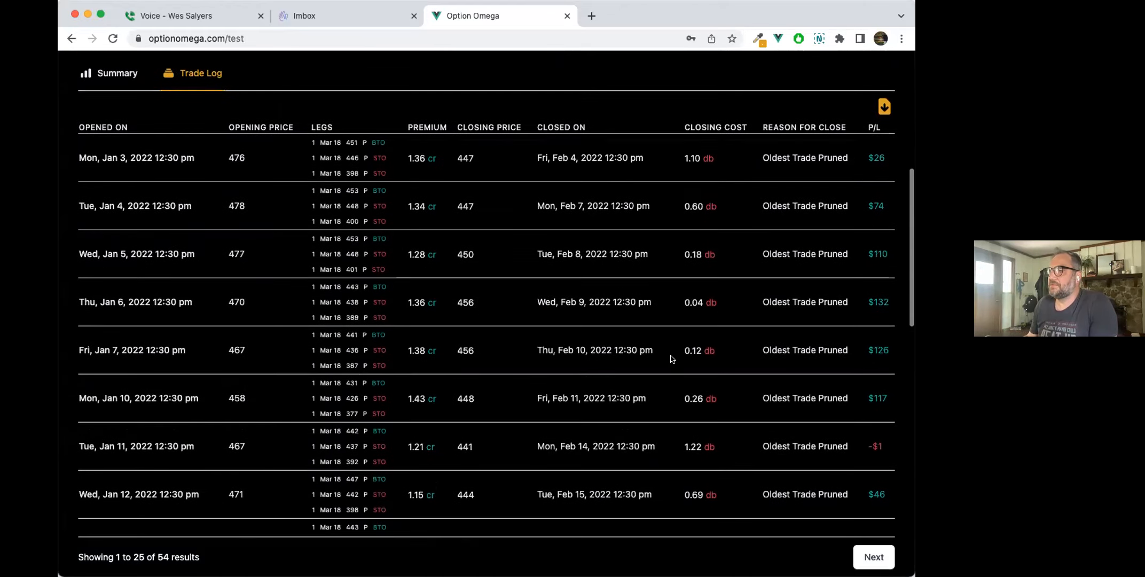
scroll(672, 359, down, 6)
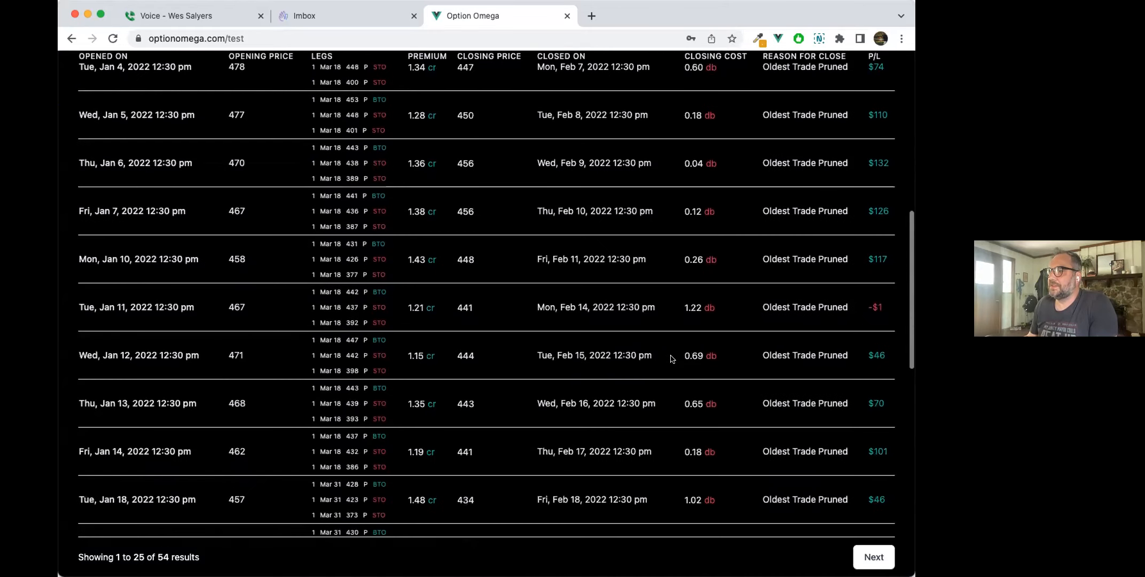
scroll(672, 358, down, 4)
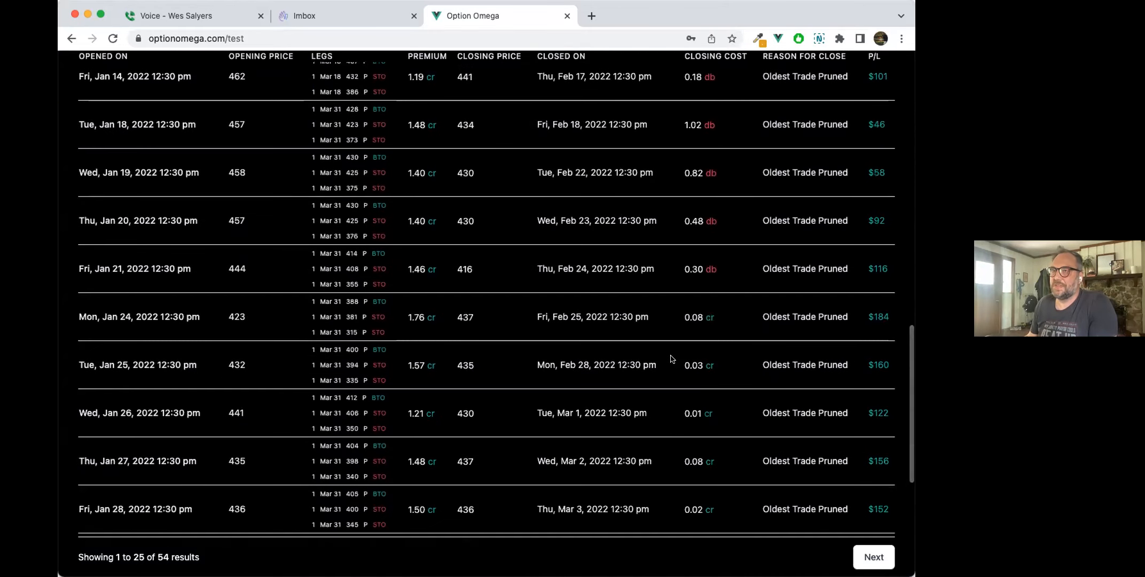
scroll(672, 358, down, 2)
scroll(672, 359, down, 2)
scroll(672, 359, down, 2)
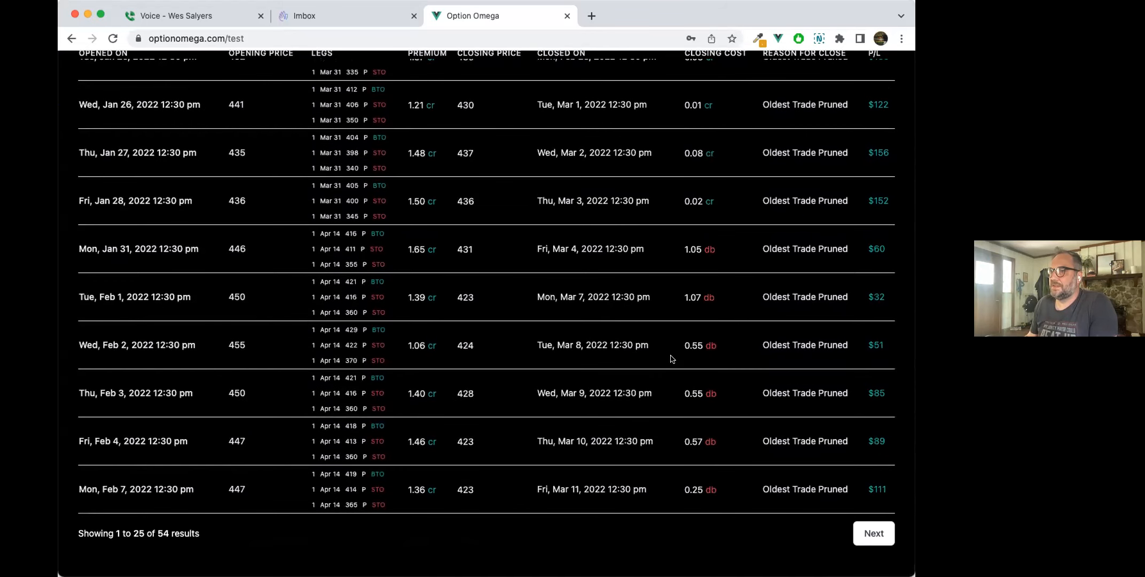
scroll(672, 359, up, 16)
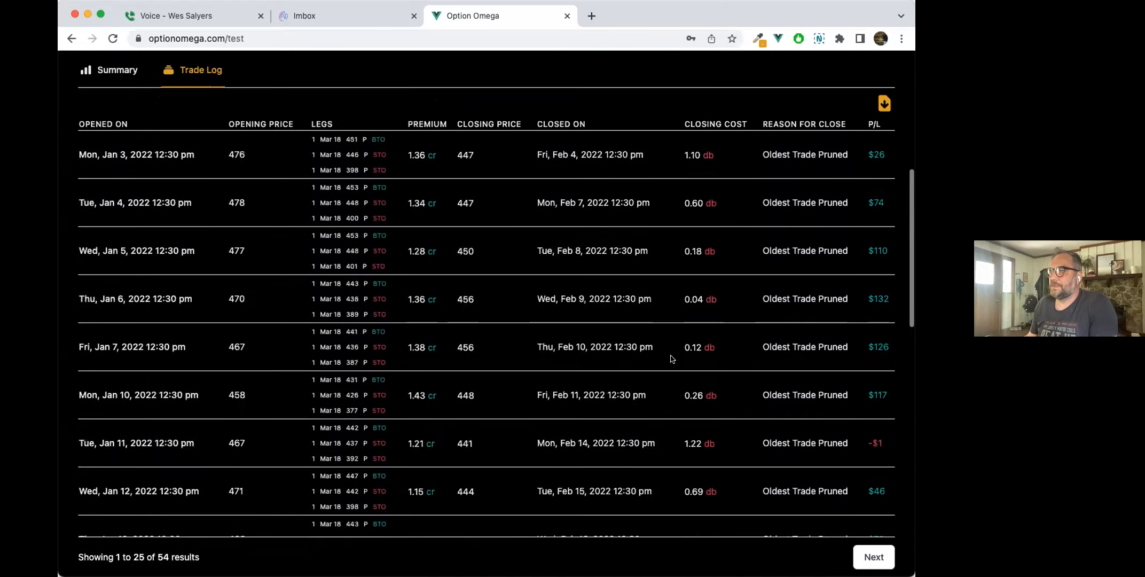
Rerun the backtest over the last year, 04/25/2021 to 04/24/2022, and check its statistics and first trades
scroll(671, 359, up, 7)
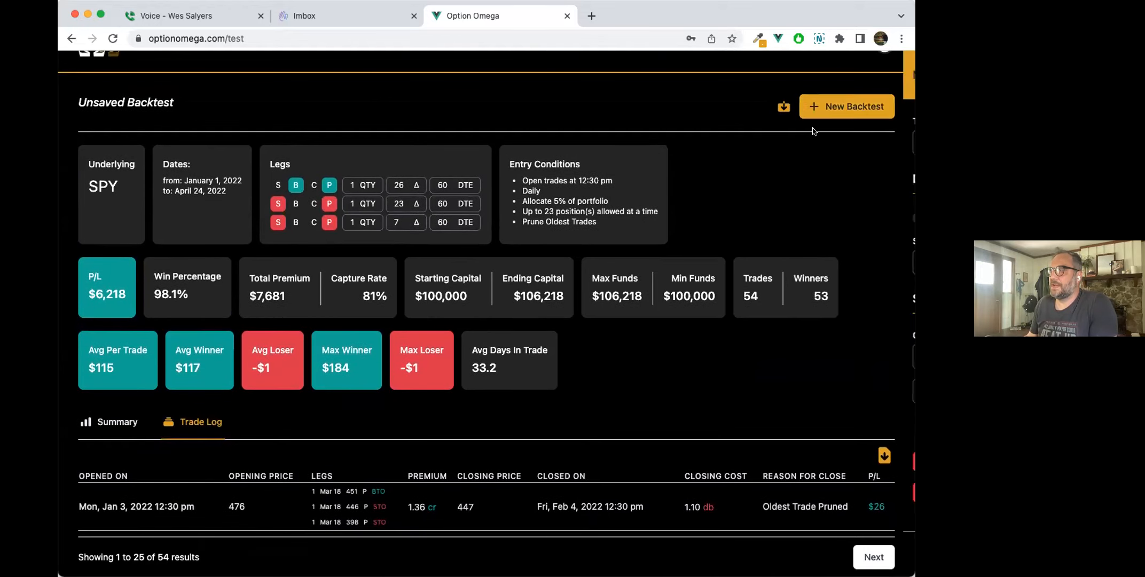
click(815, 109)
click(575, 219)
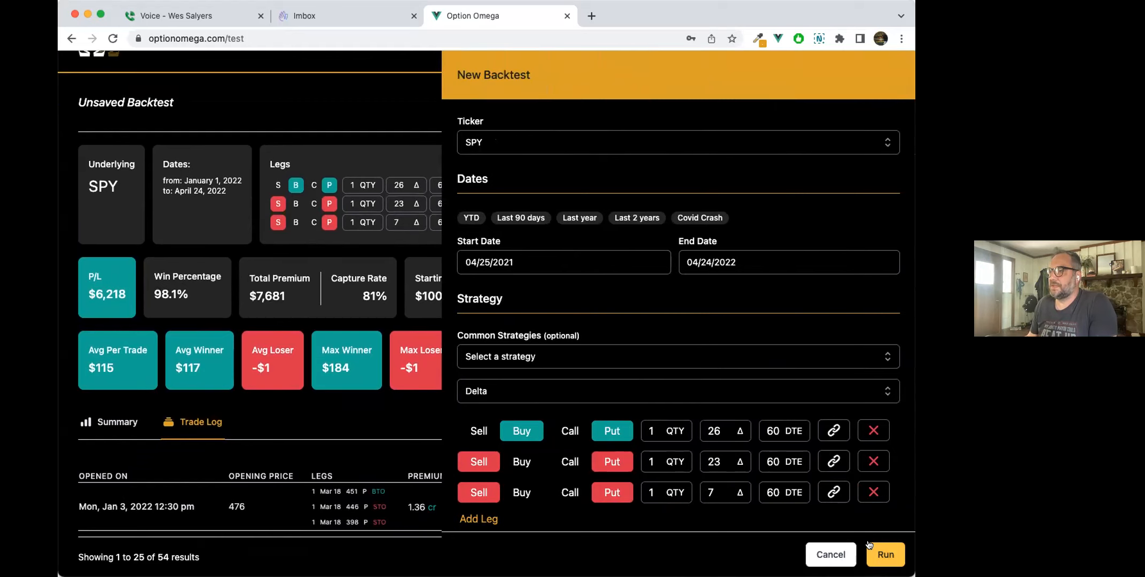
scroll(801, 428, down, 7)
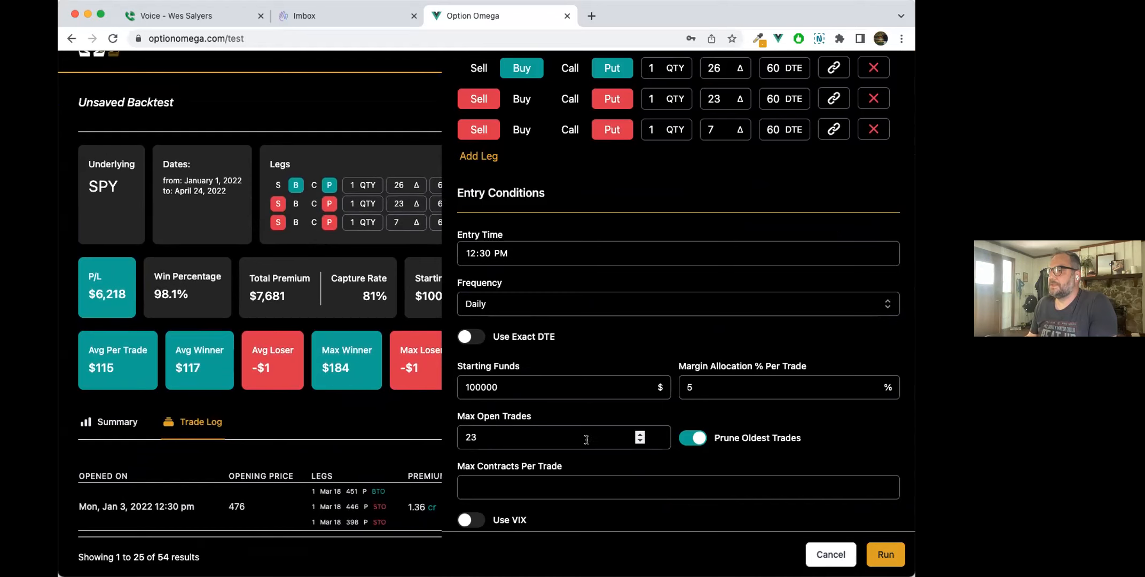
click(884, 553)
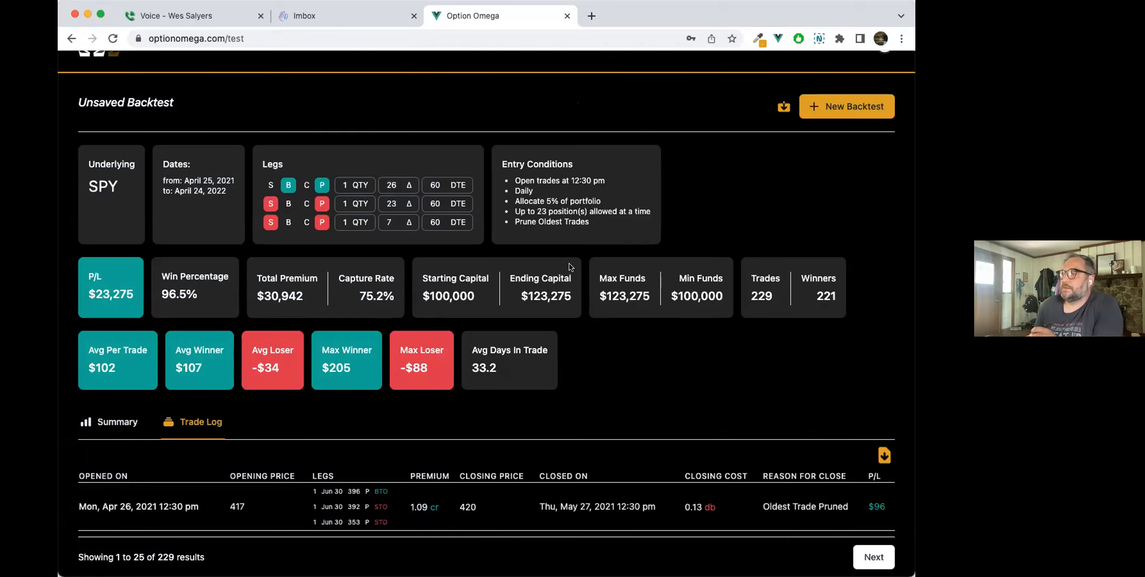
scroll(570, 267, down, 3)
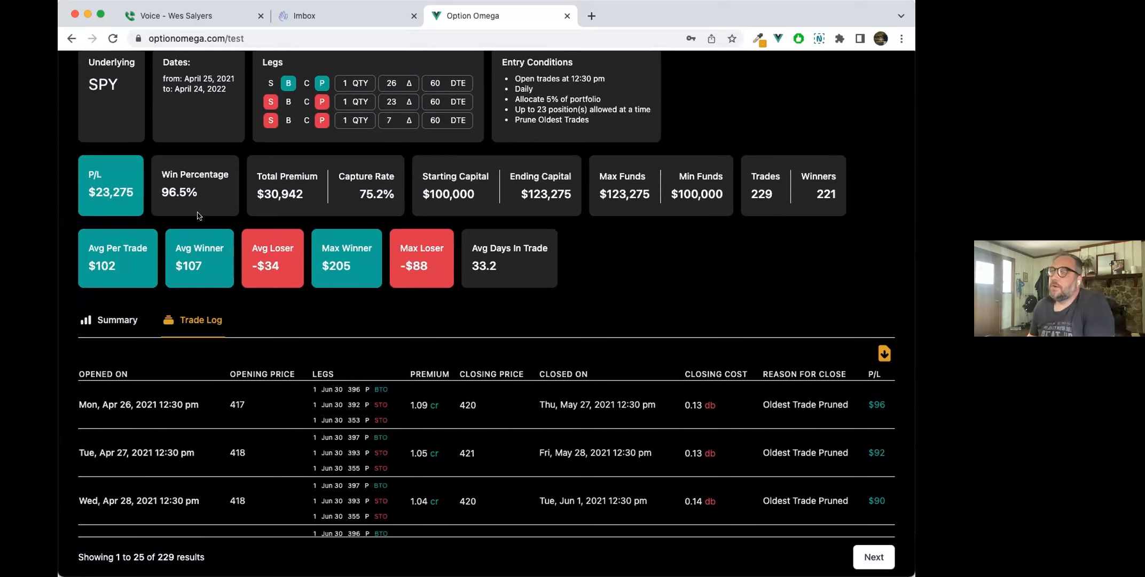
Check the one-year backtest's win percentage and examine its Funds By Date chart together with the summary statistics
drag(206, 197, 158, 197)
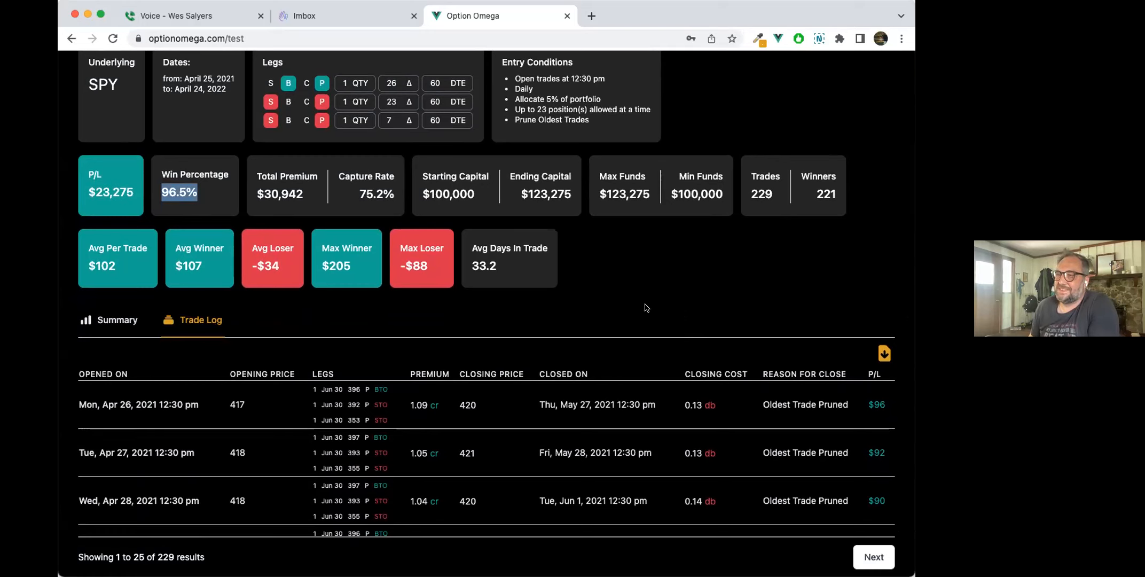
click(115, 321)
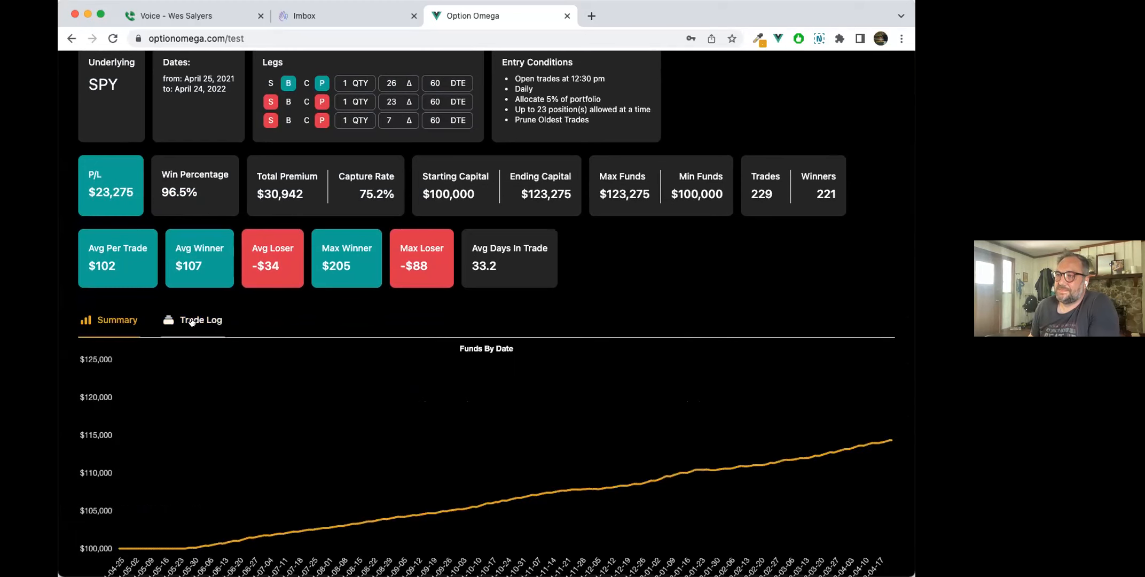
scroll(326, 306, down, 2)
scroll(327, 307, up, 3)
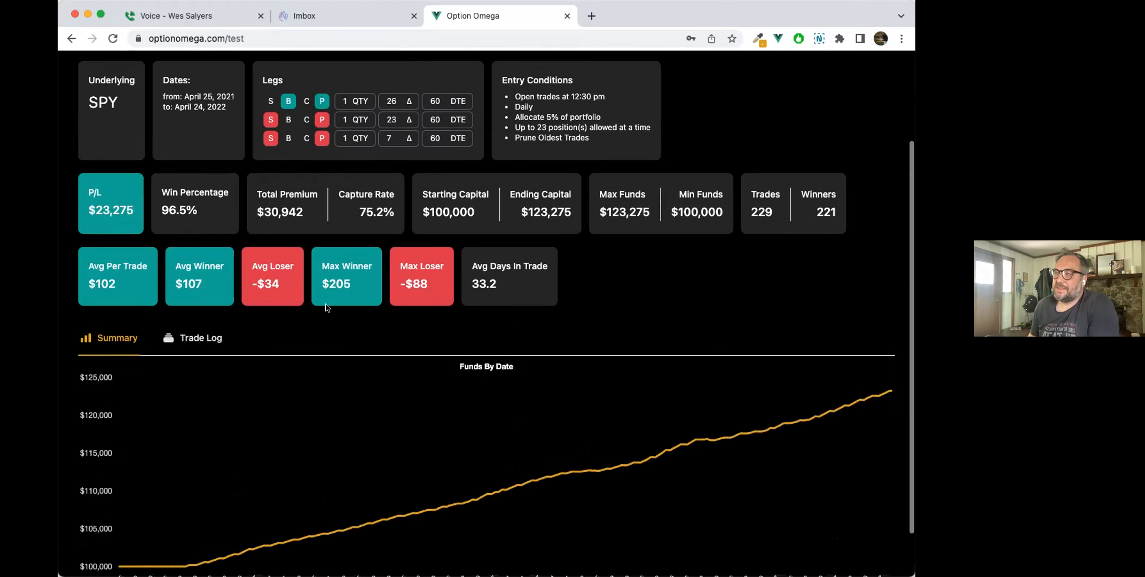
scroll(327, 307, down, 2)
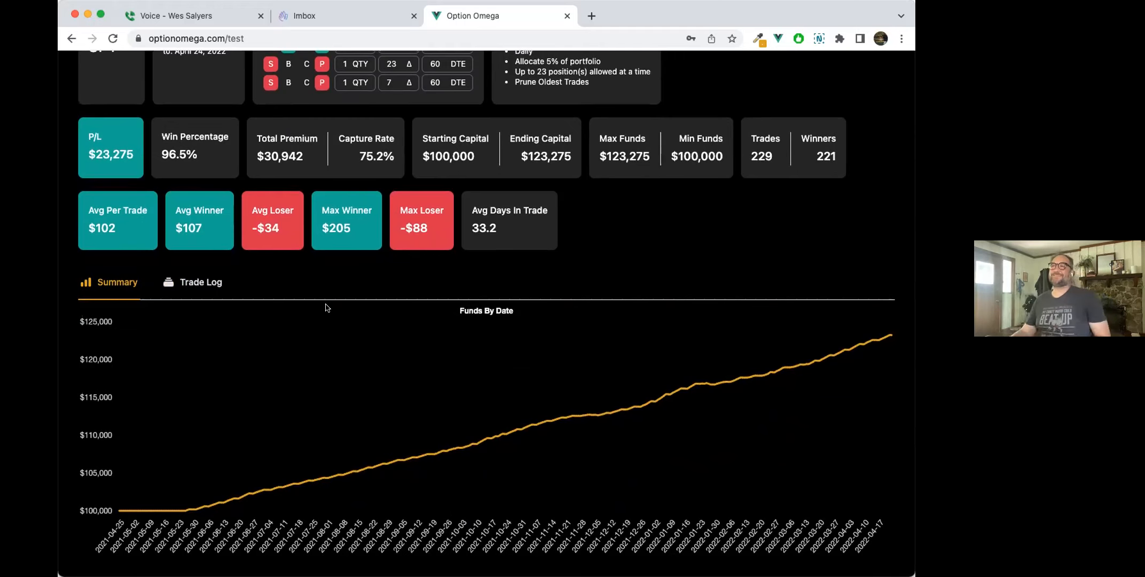
Save the backtest under the name 1-1-1 with a newly created tag, Sweet Bobby
scroll(327, 307, up, 5)
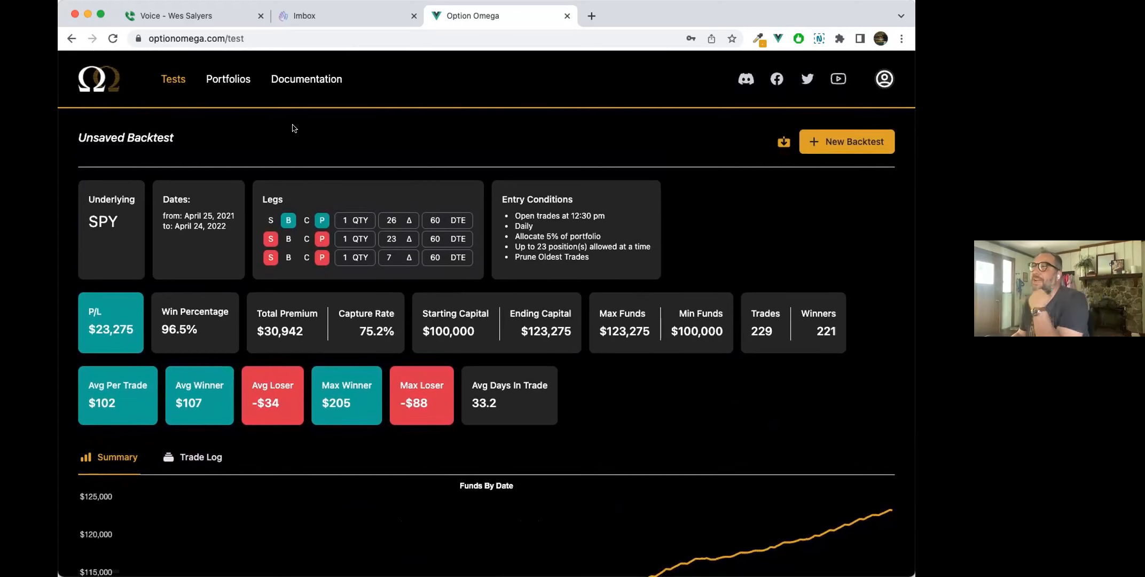
click(784, 143)
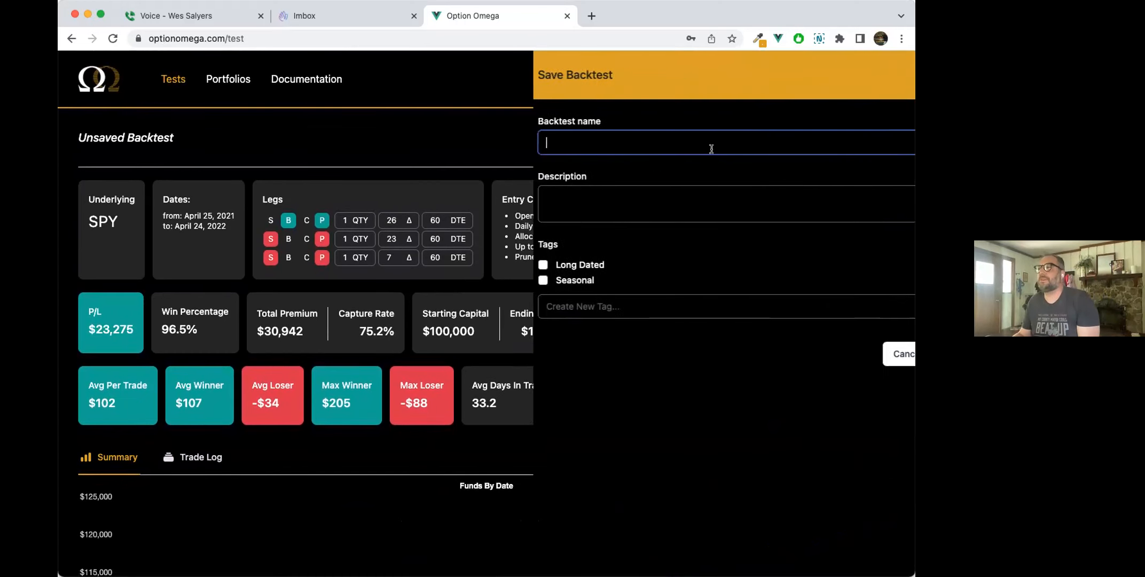
text(1-1-1)
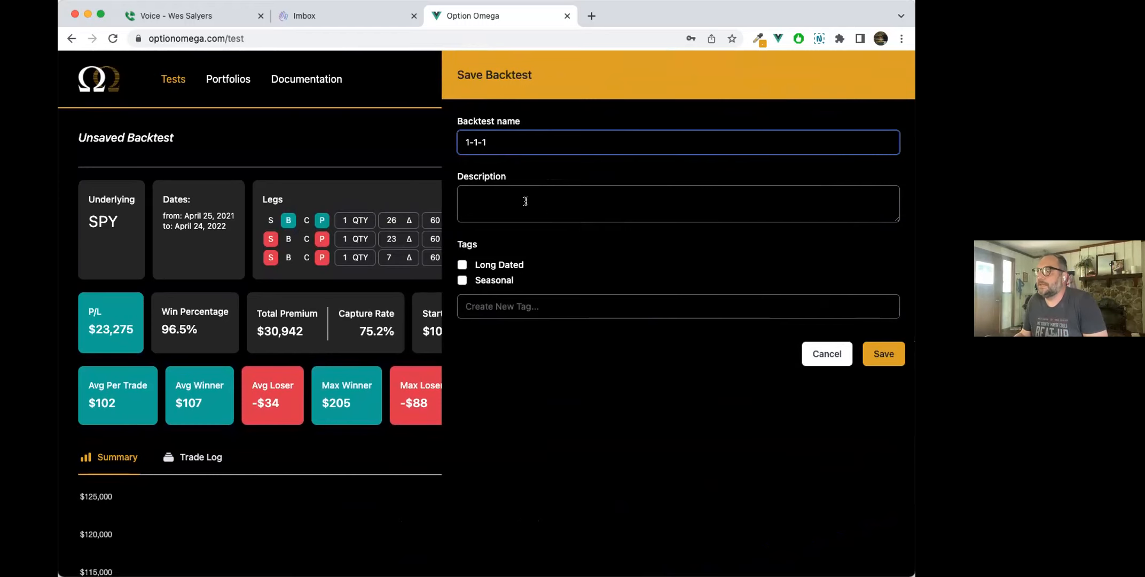
click(583, 303)
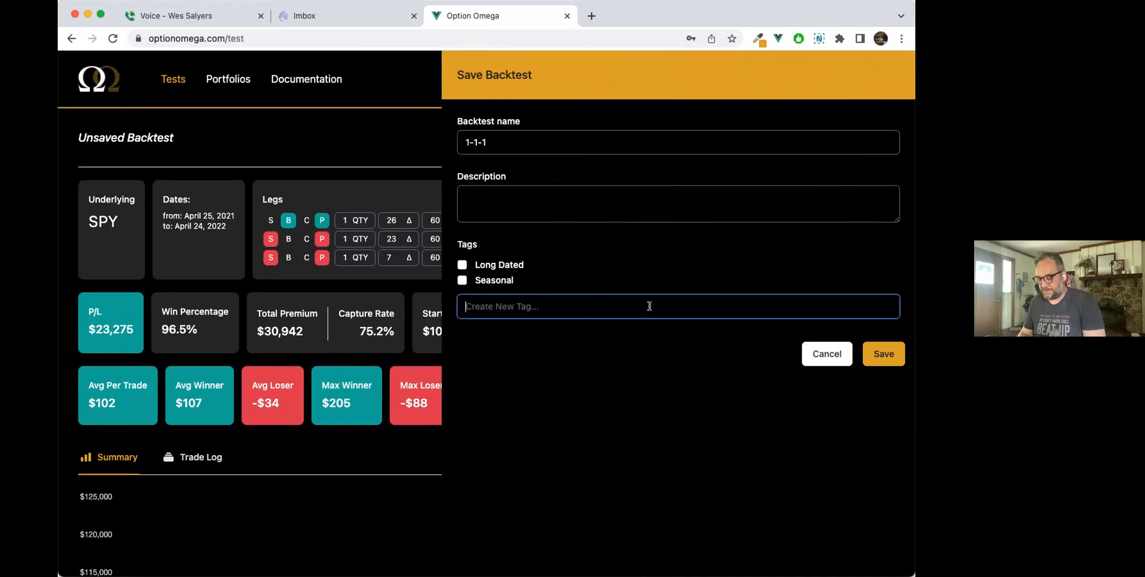
text(Sweet Bobby)
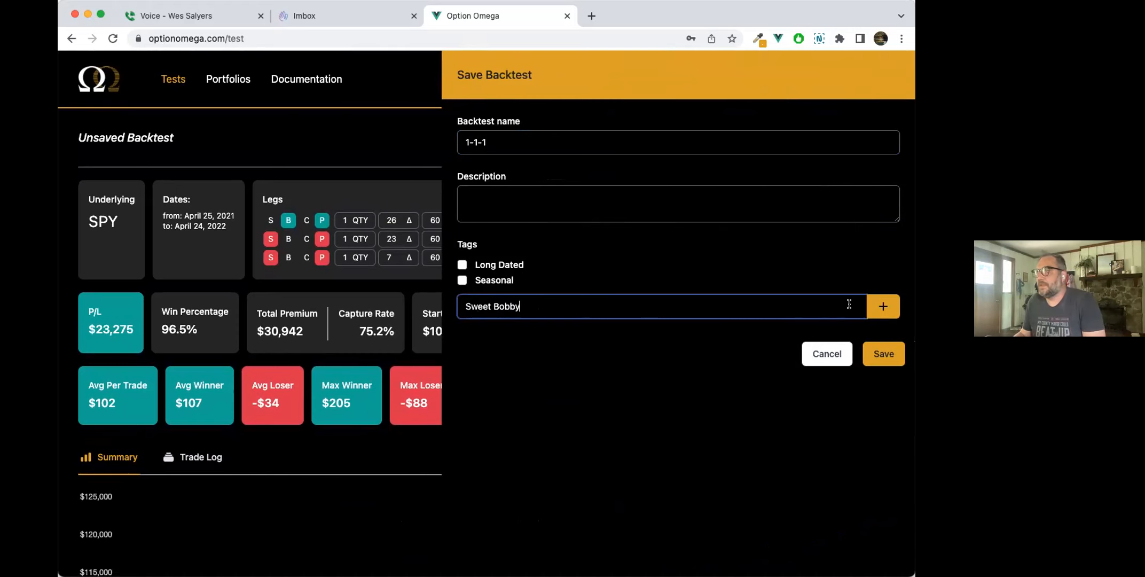
click(883, 306)
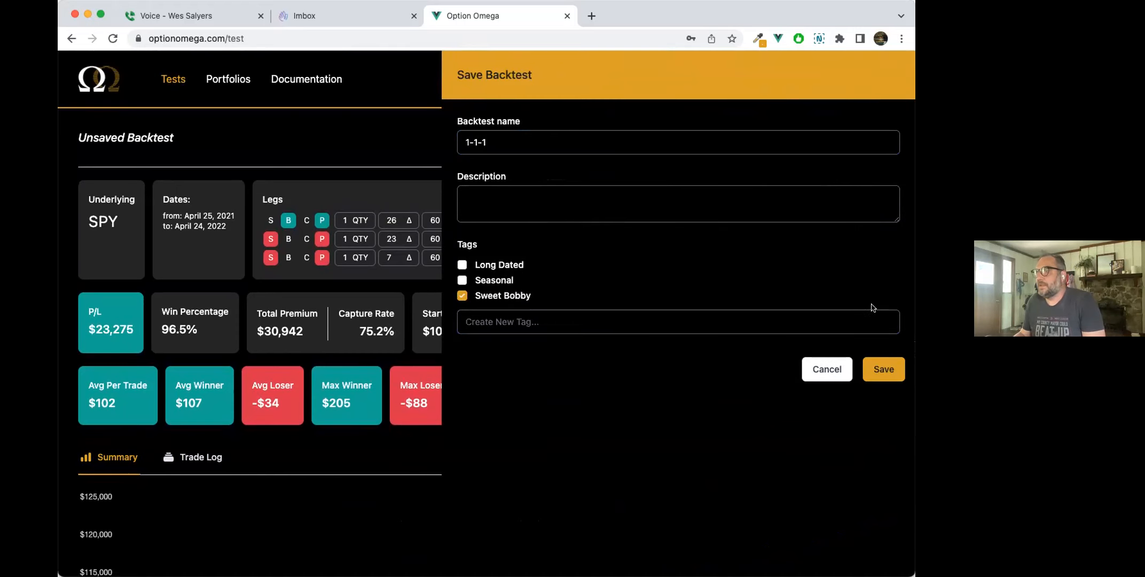
click(881, 369)
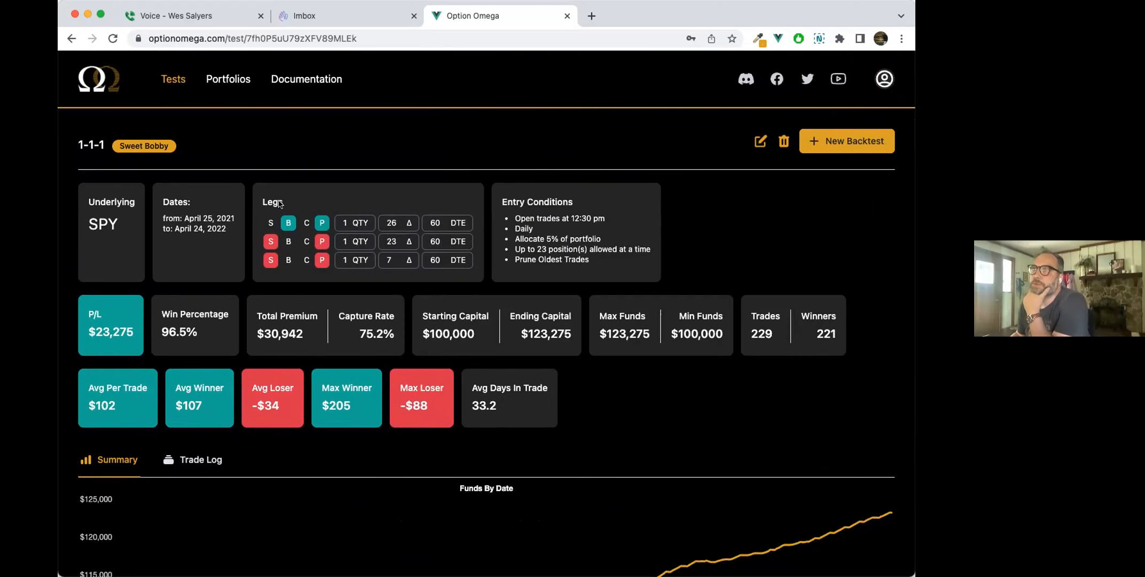
Look over the saved portfolios and the list of saved backtests
click(235, 74)
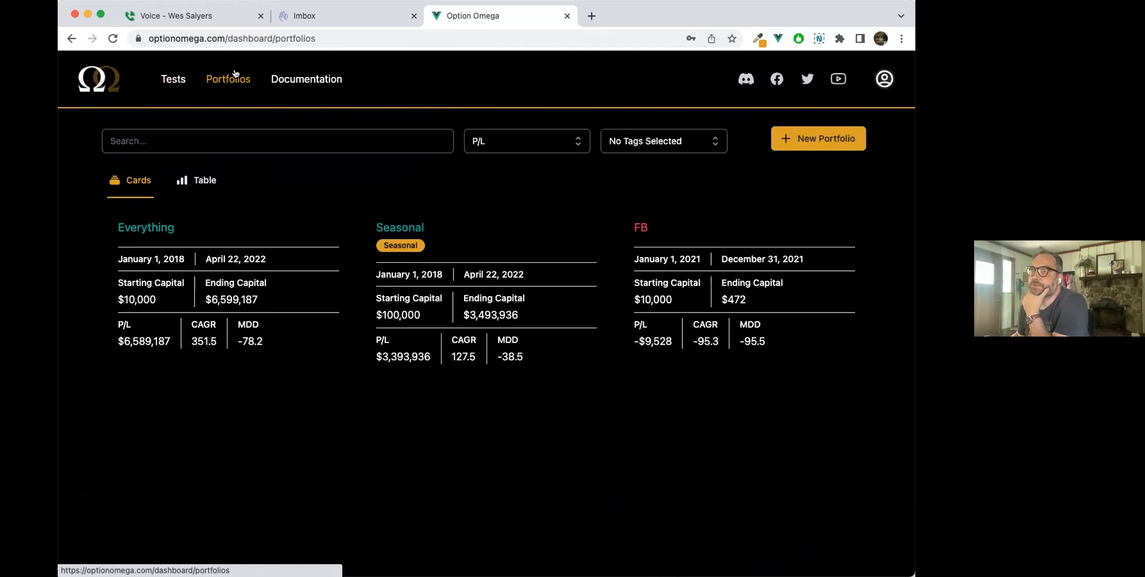
click(169, 80)
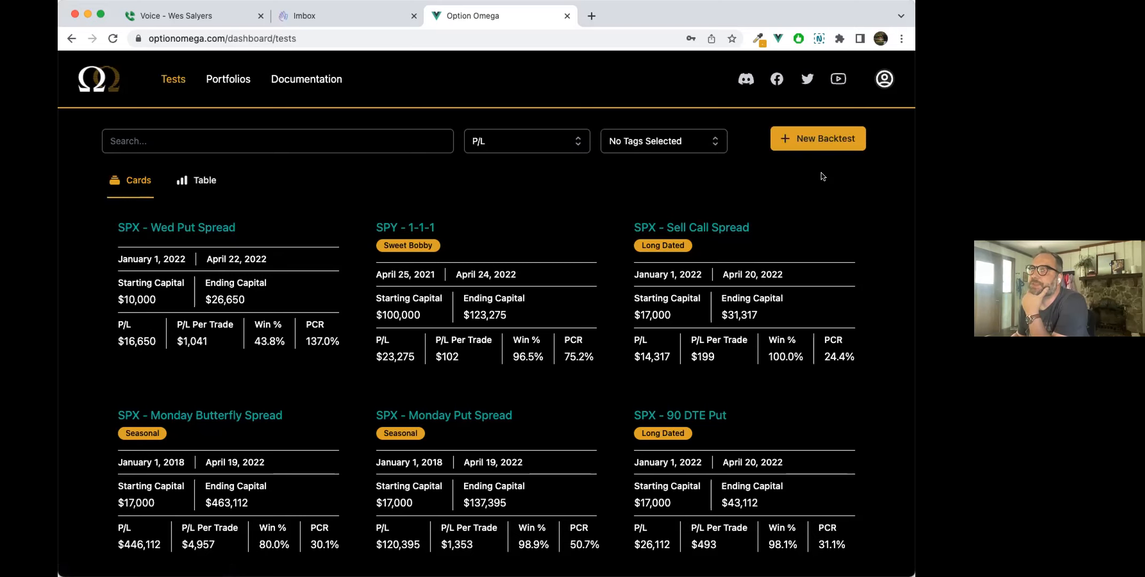
Start a new backtest and replace its three existing put legs with one new leg
click(823, 148)
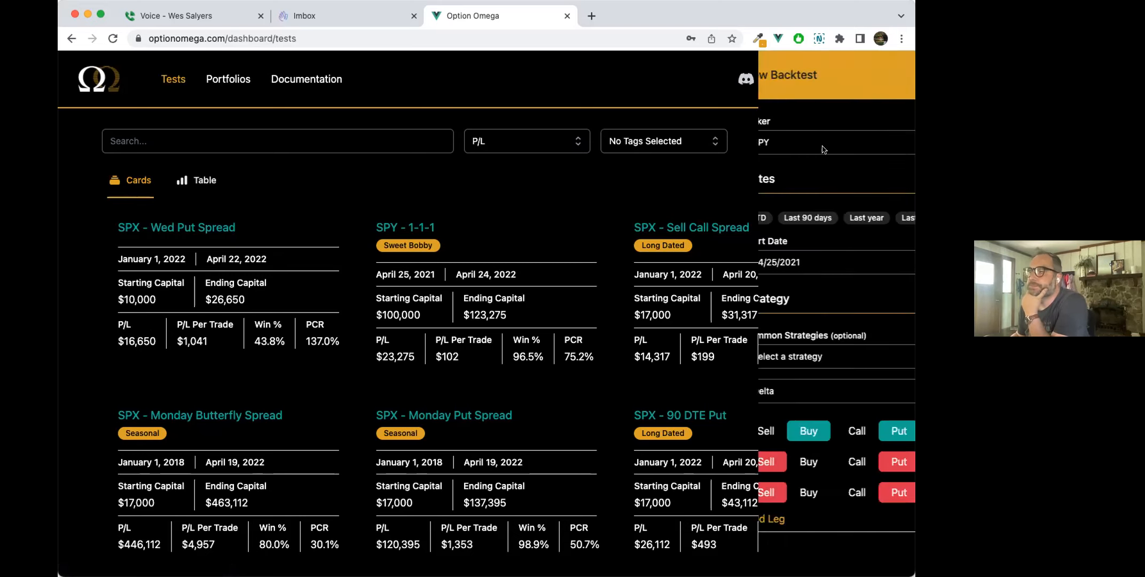
scroll(620, 182, down, 1)
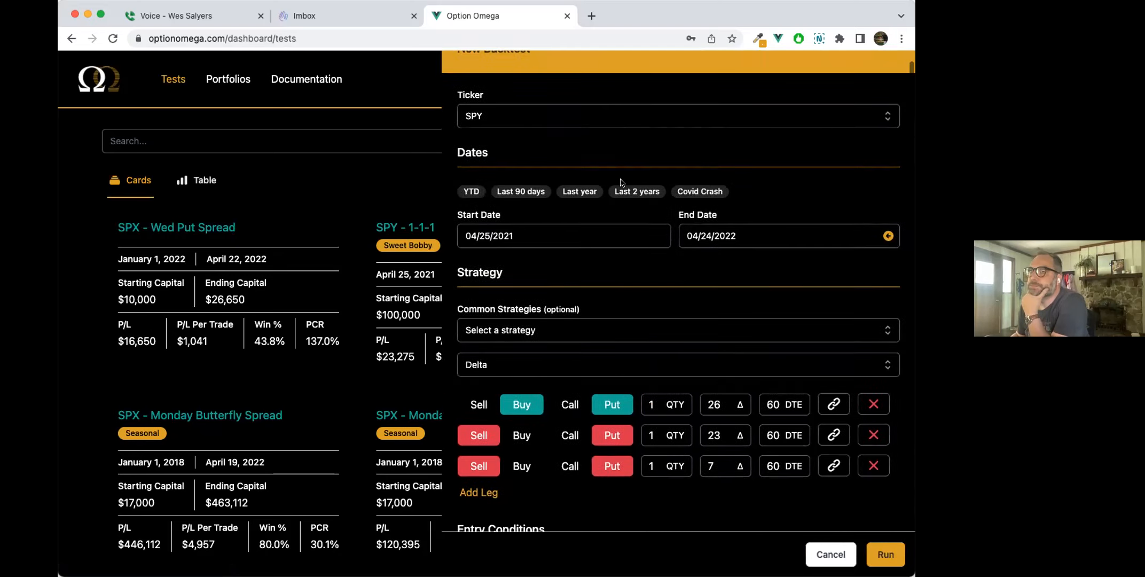
scroll(620, 183, down, 1)
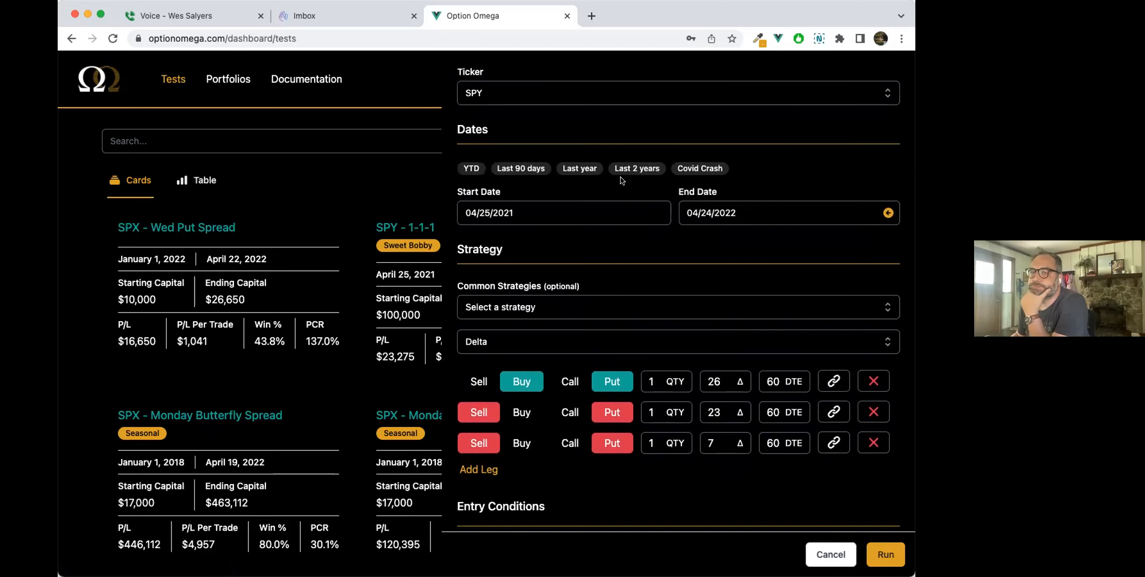
scroll(620, 181, down, 3)
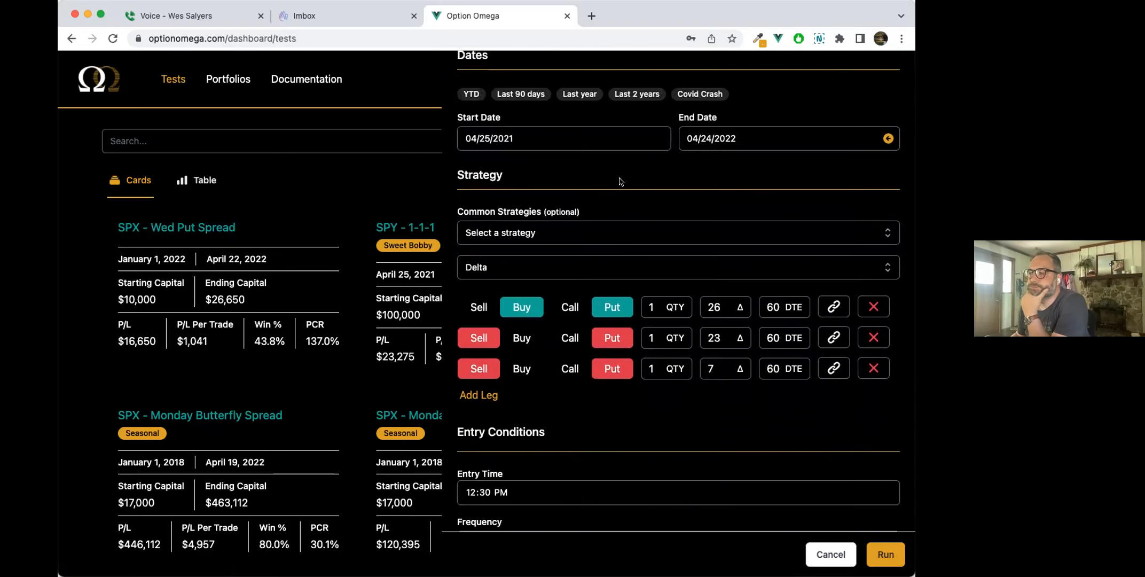
click(865, 305)
click(865, 306)
click(865, 306)
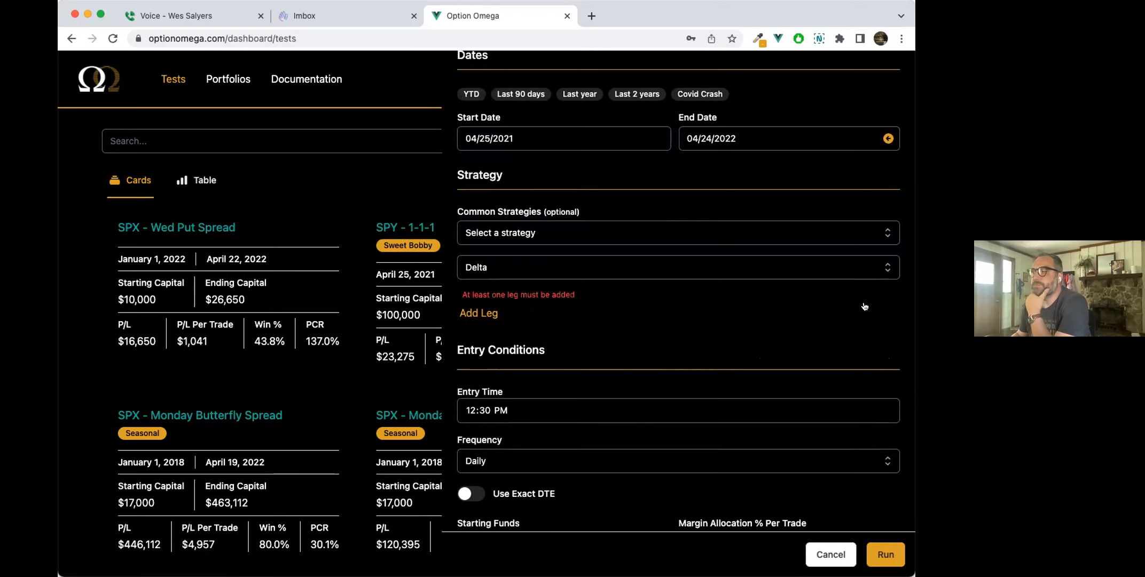
click(479, 312)
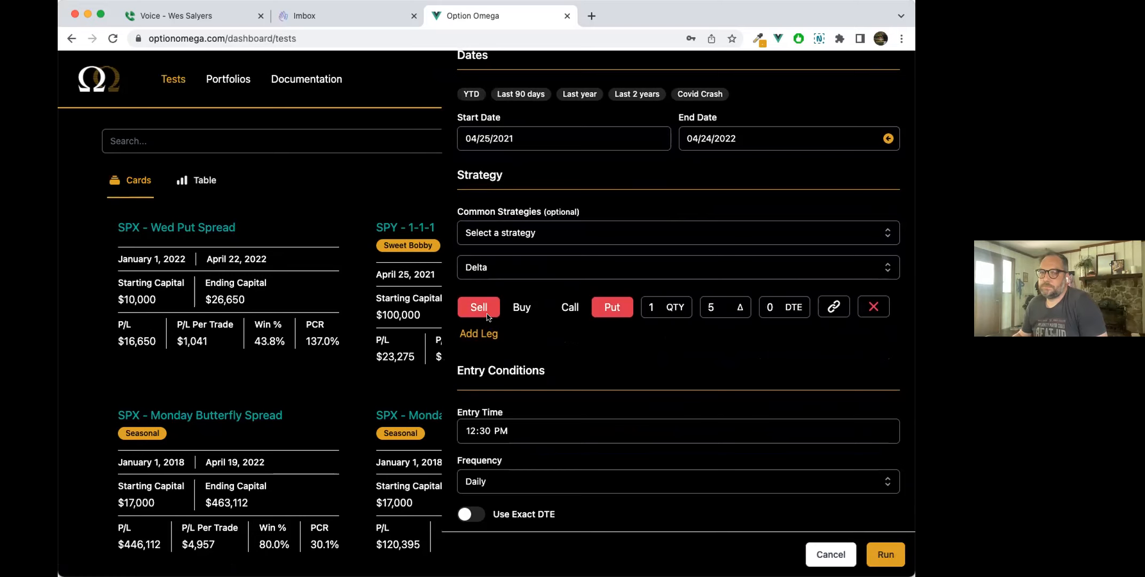
Review the new backtest's dates, strategy, entry conditions, funds allocation and exit conditions
scroll(487, 317, up, 3)
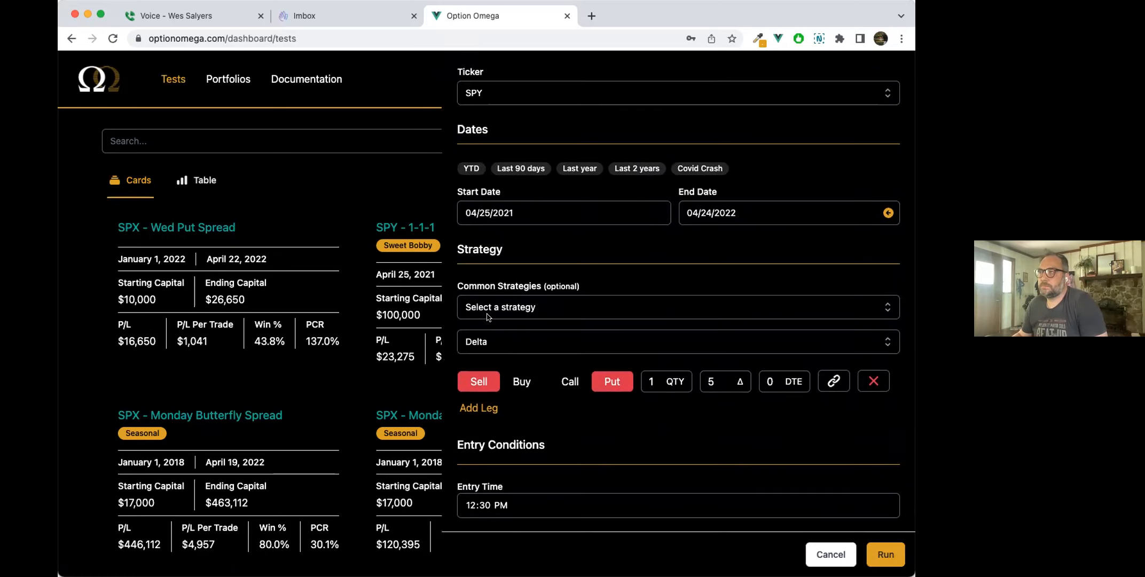
scroll(487, 317, down, 1)
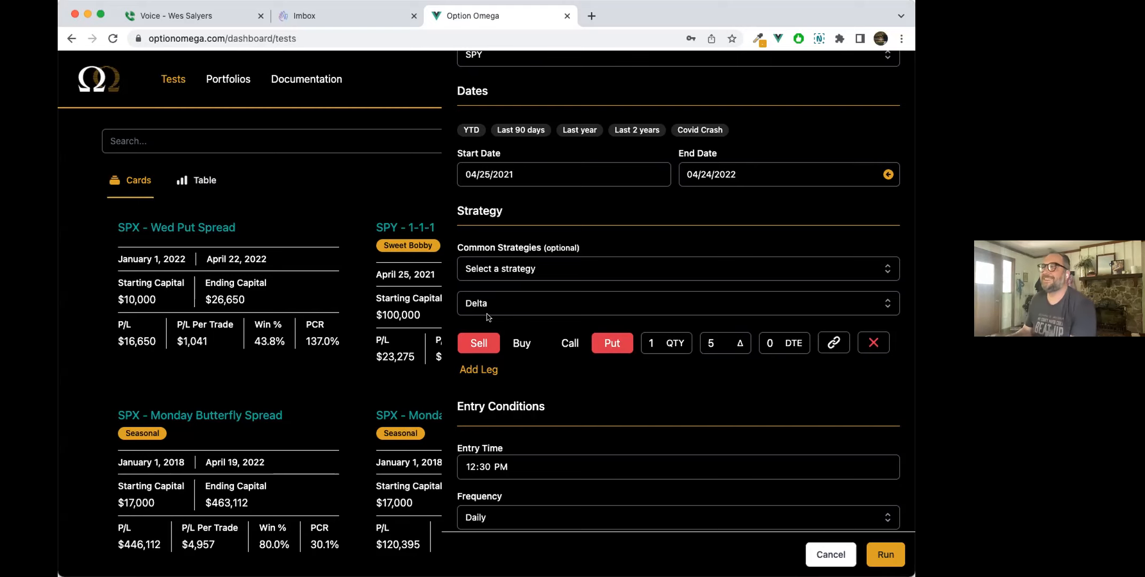
scroll(695, 326, down, 2)
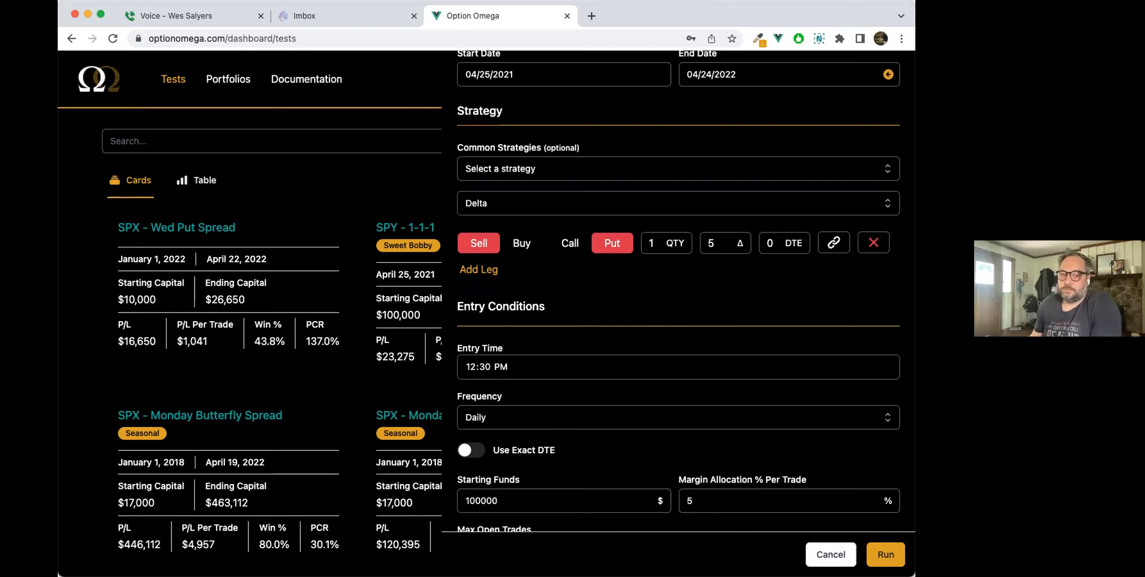
scroll(584, 396, down, 6)
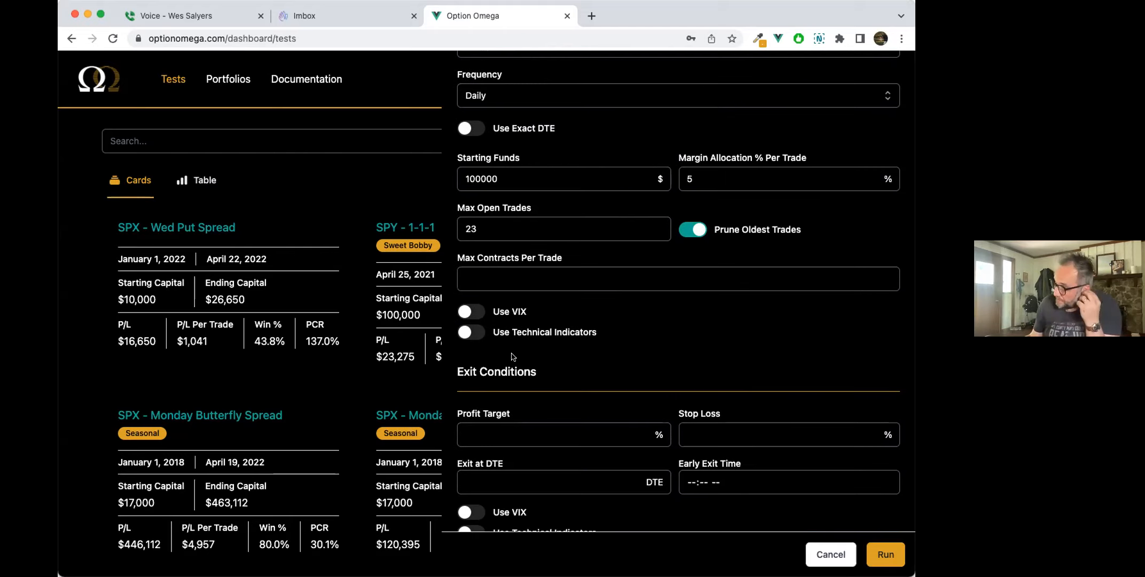
scroll(480, 342, up, 1)
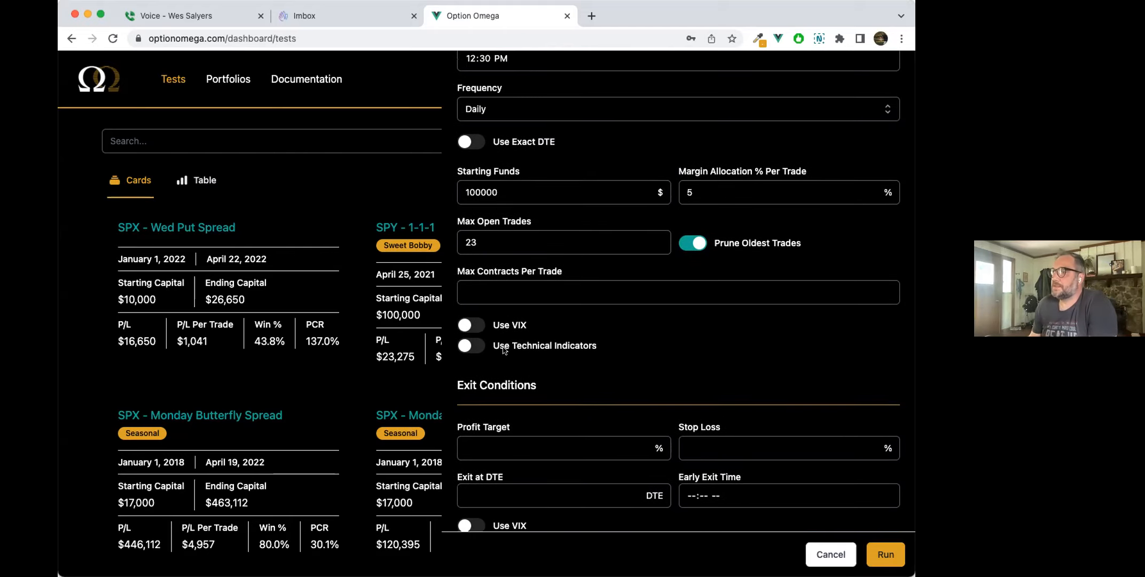
scroll(496, 346, down, 1)
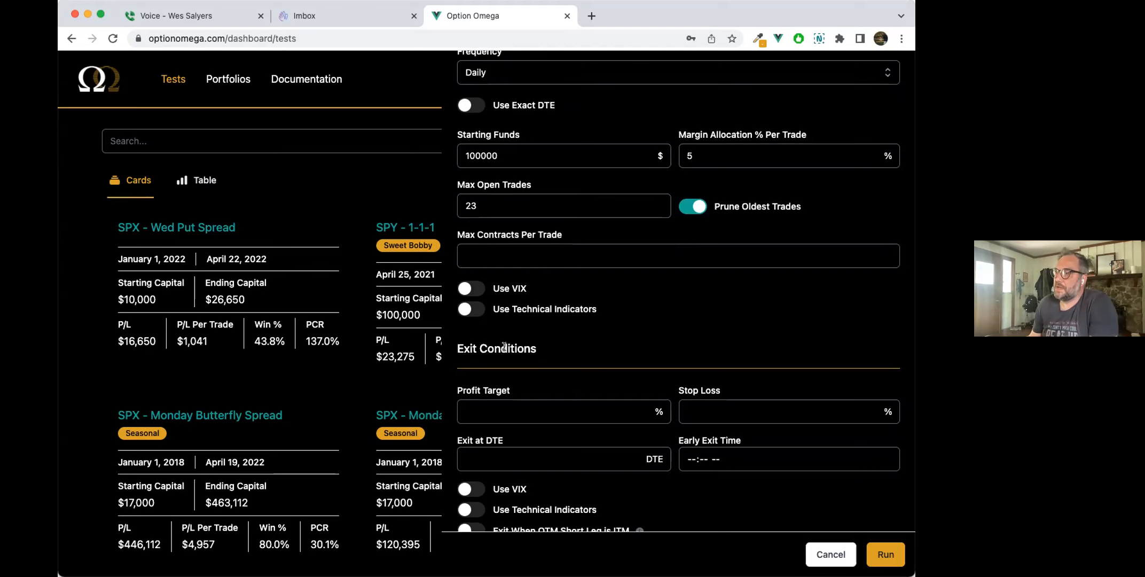
scroll(504, 347, down, 3)
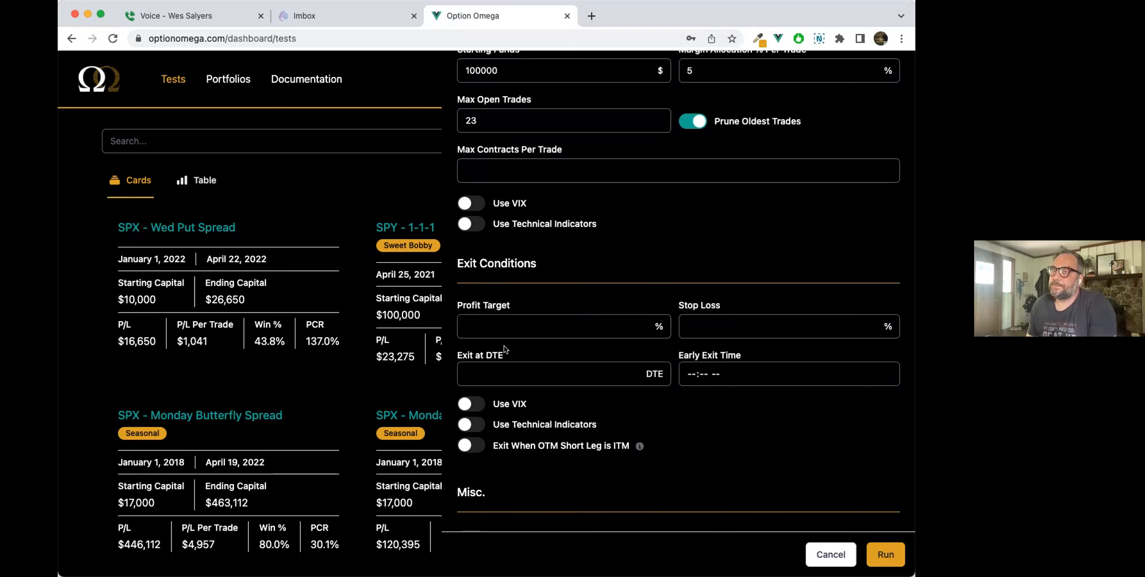
scroll(504, 349, up, 3)
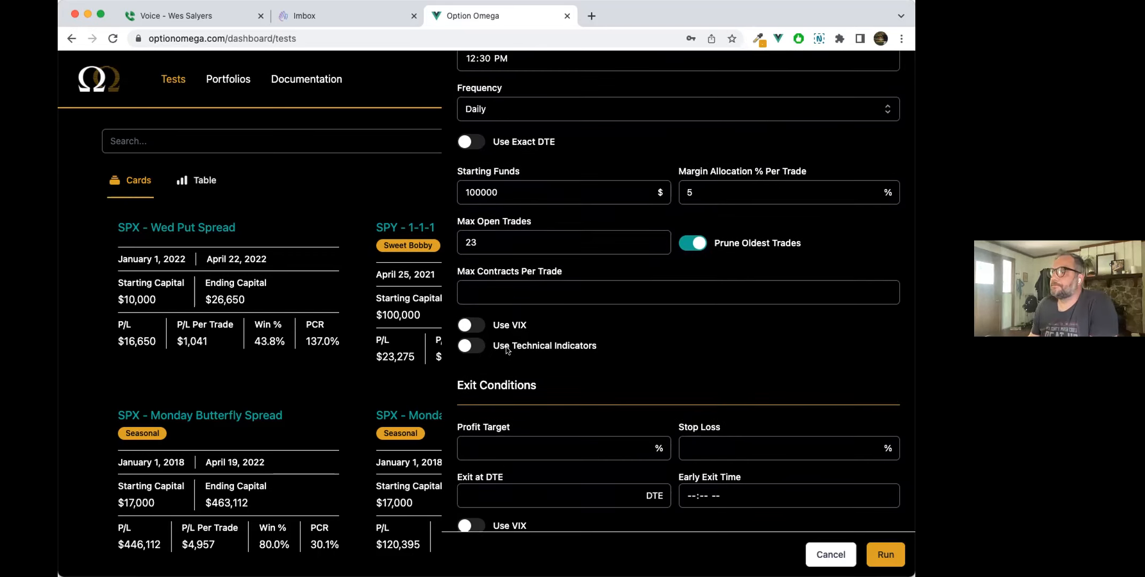
scroll(495, 361, up, 2)
scroll(496, 361, down, 5)
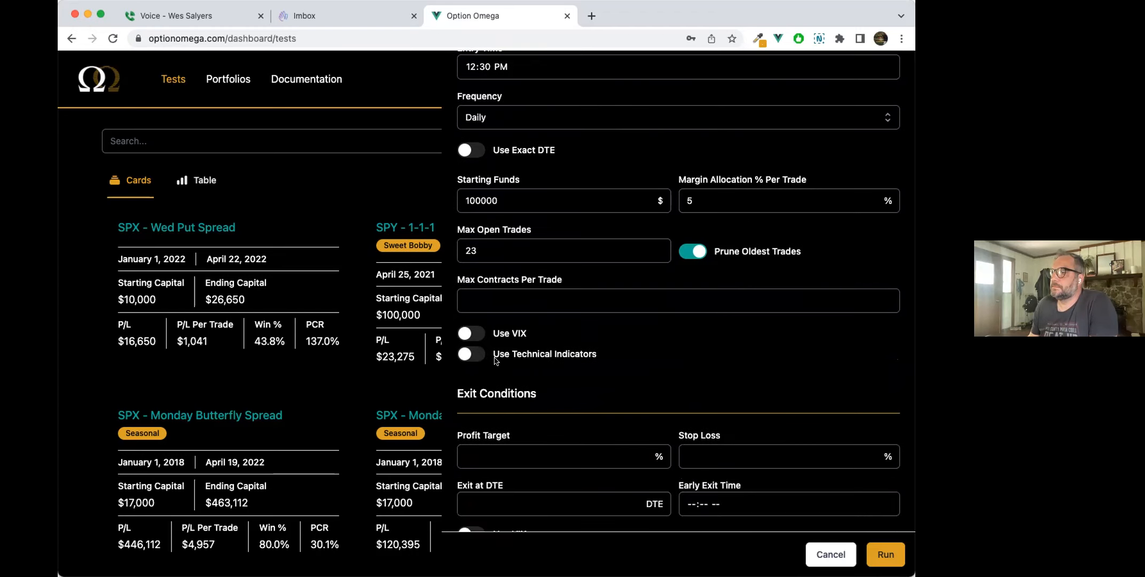
scroll(497, 360, down, 1)
scroll(498, 358, up, 10)
scroll(507, 334, down, 2)
scroll(506, 333, down, 1)
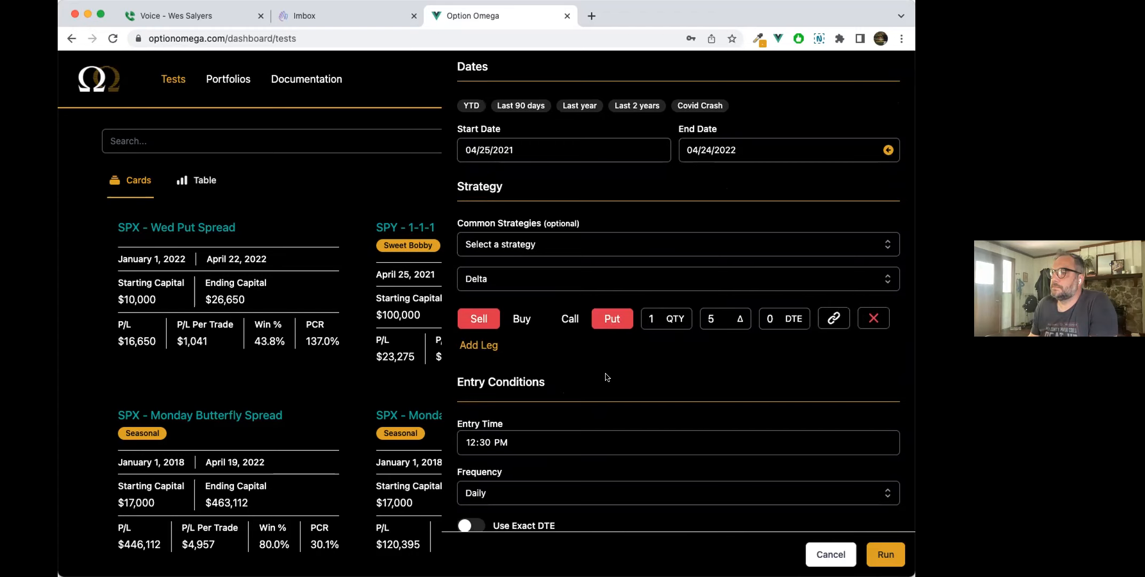
Set the short put leg to quantity 3, delta 2 and 60 DTE
drag(656, 318, 645, 318)
text(3)
key(Tab)
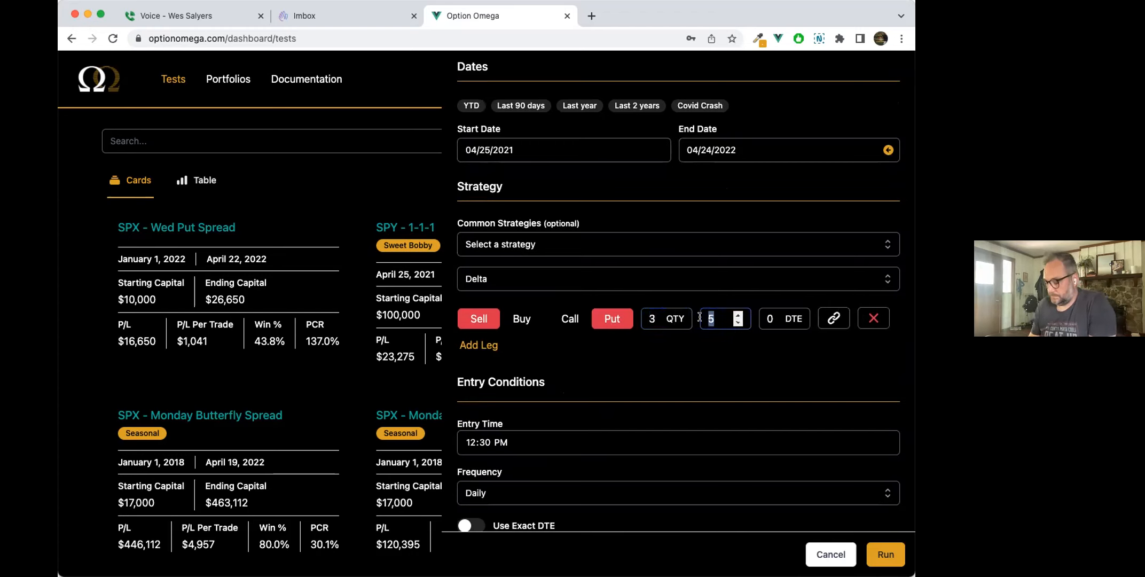
text(60)
key(Tab)
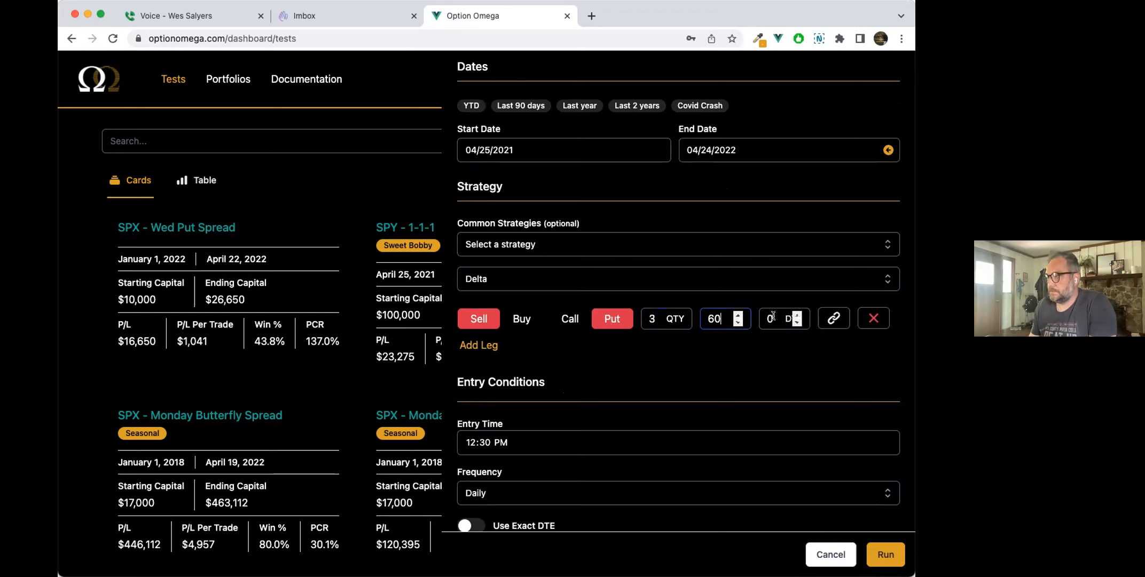
text(60)
key(shift+Tab)
text(2)
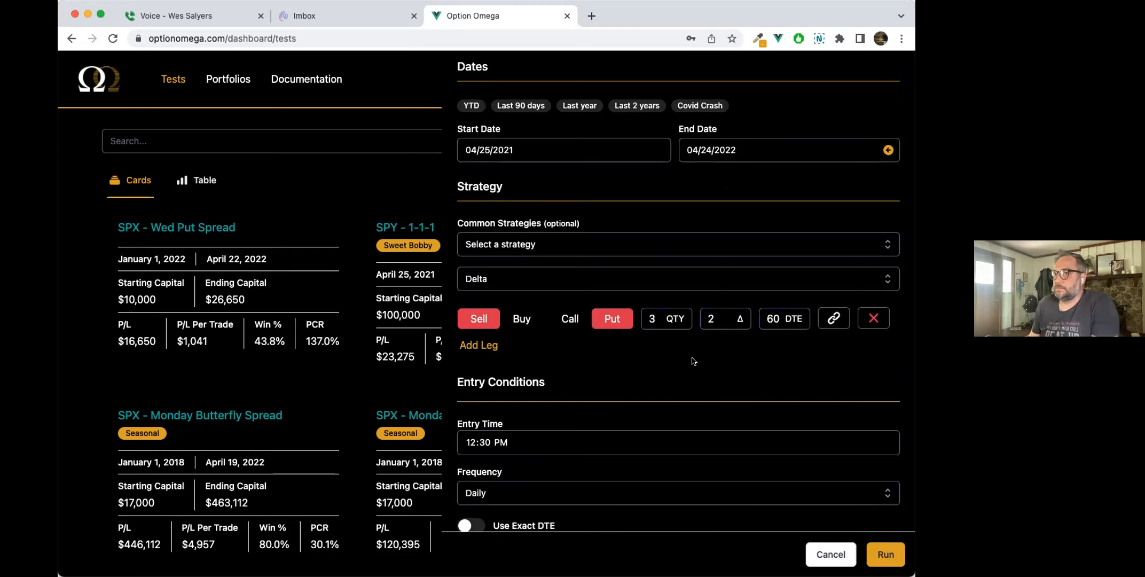
Try a separate long put leg with quantity 5, delta 1 and 60 DTE, and remove it again
click(496, 346)
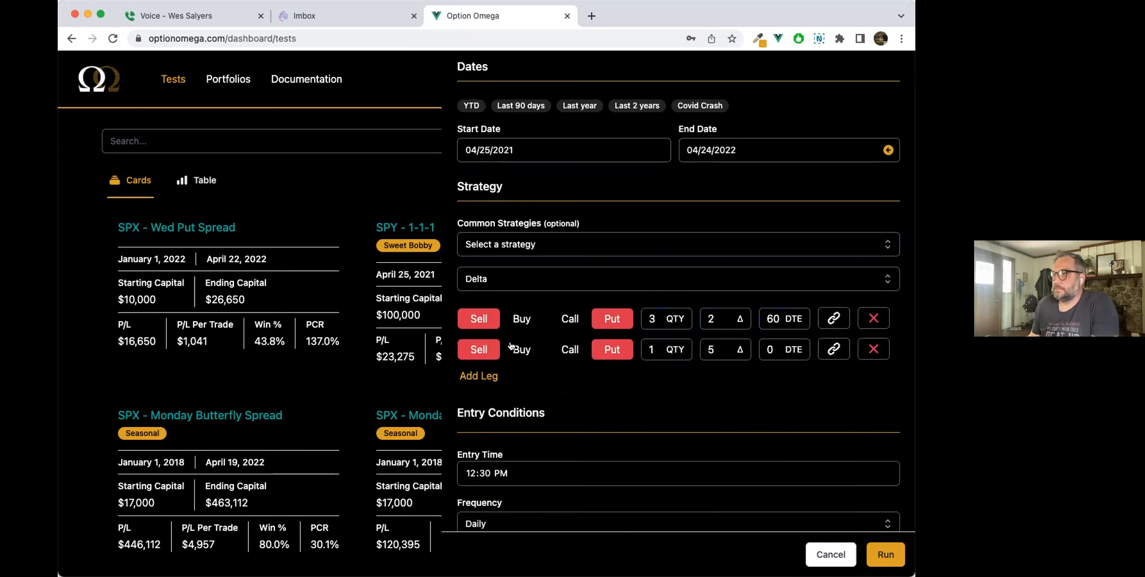
click(513, 348)
drag(662, 349, 639, 350)
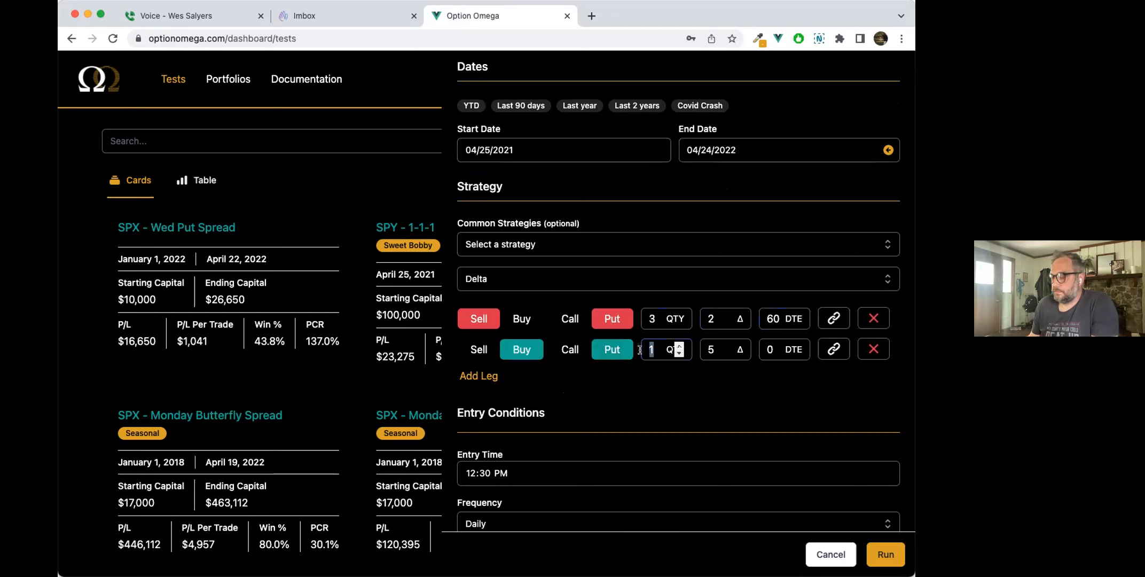
text(5)
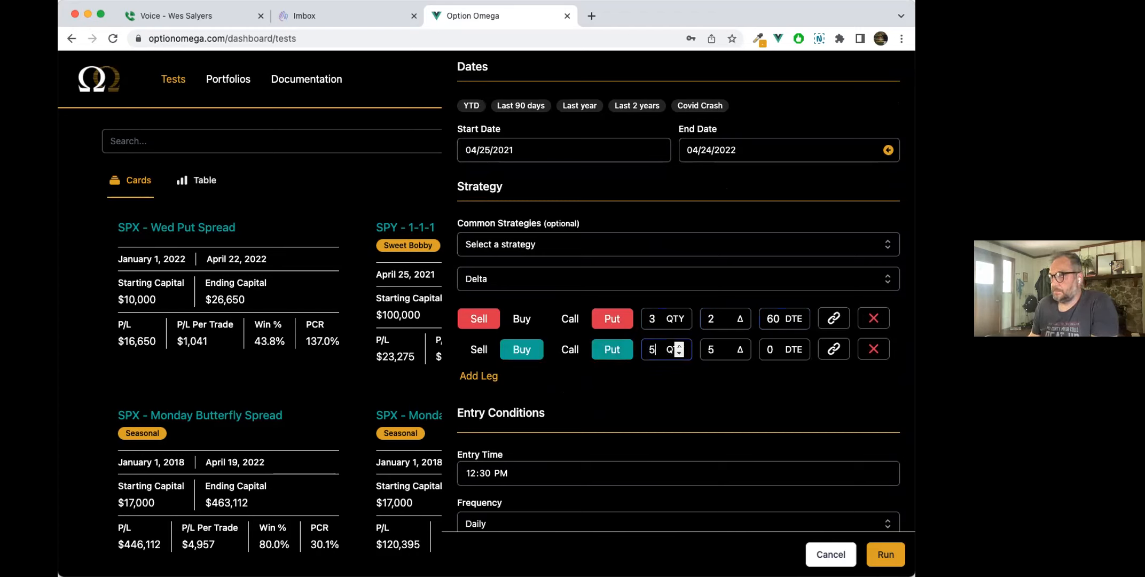
key(Tab)
text(1)
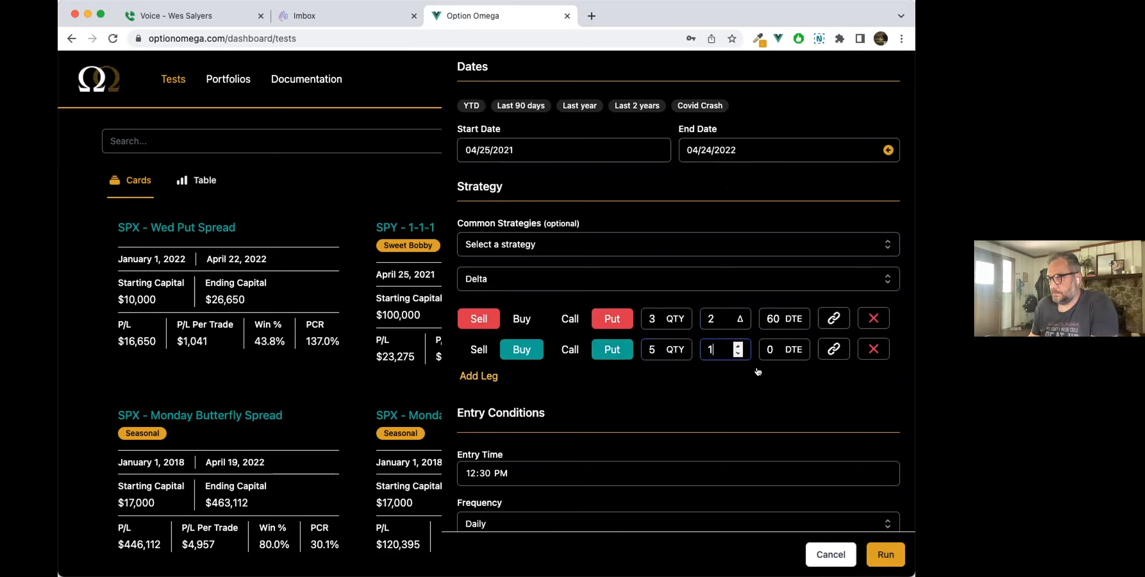
click(770, 348)
text(60)
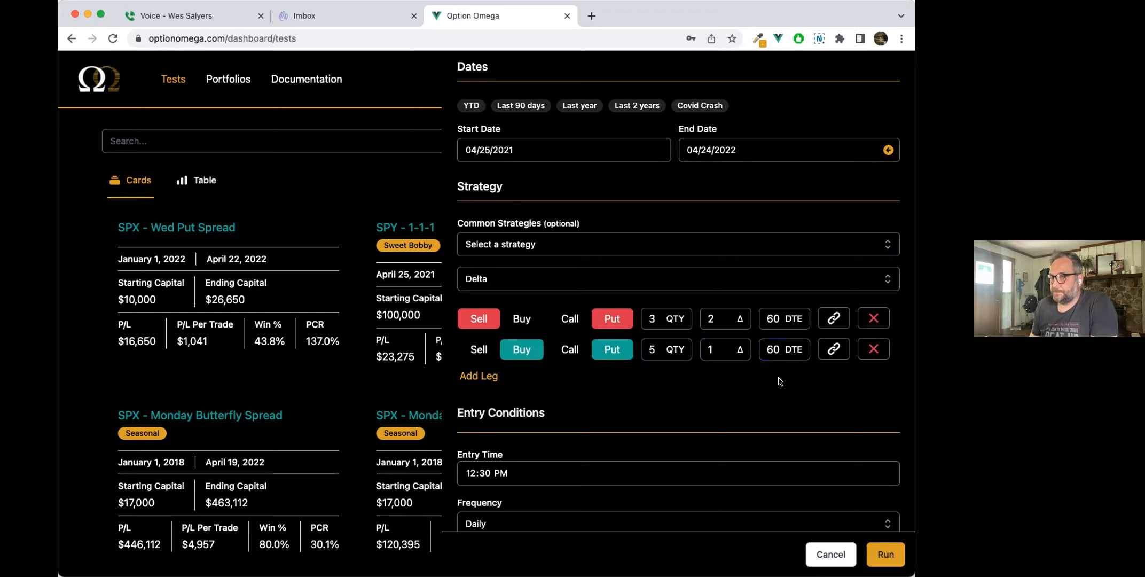
click(873, 349)
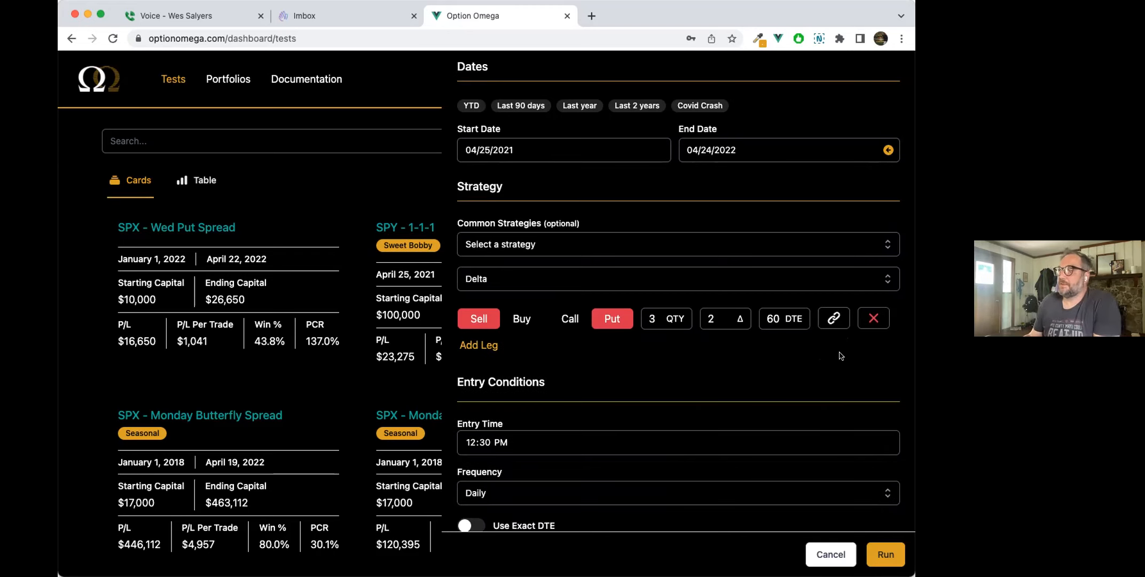
Link a long put leg to the short put, with quantity 5 and a strike offset of -5
click(830, 320)
click(519, 350)
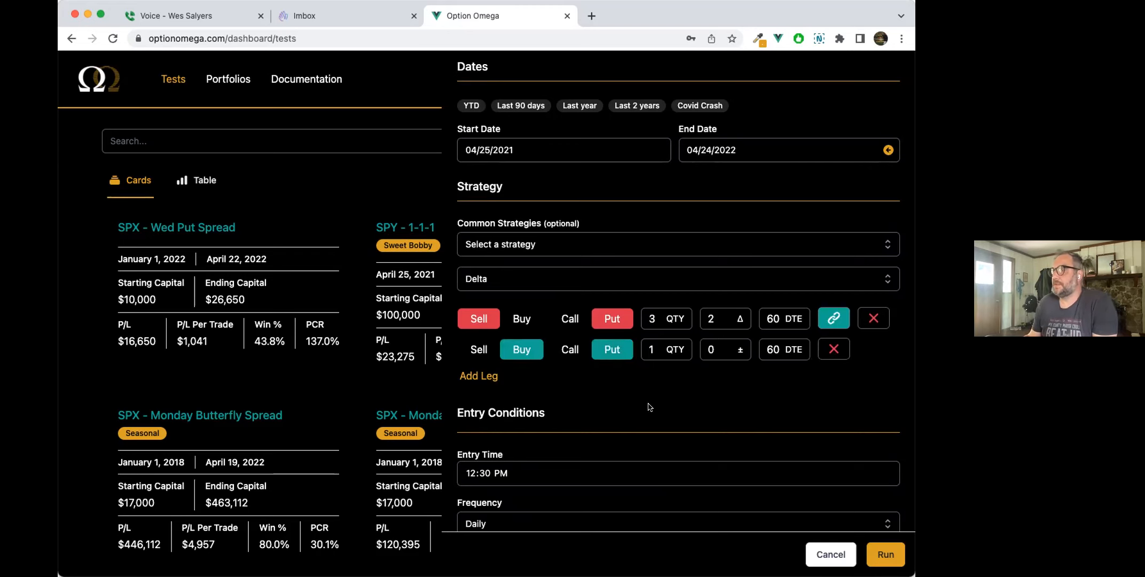
drag(658, 354, 639, 355)
text(5)
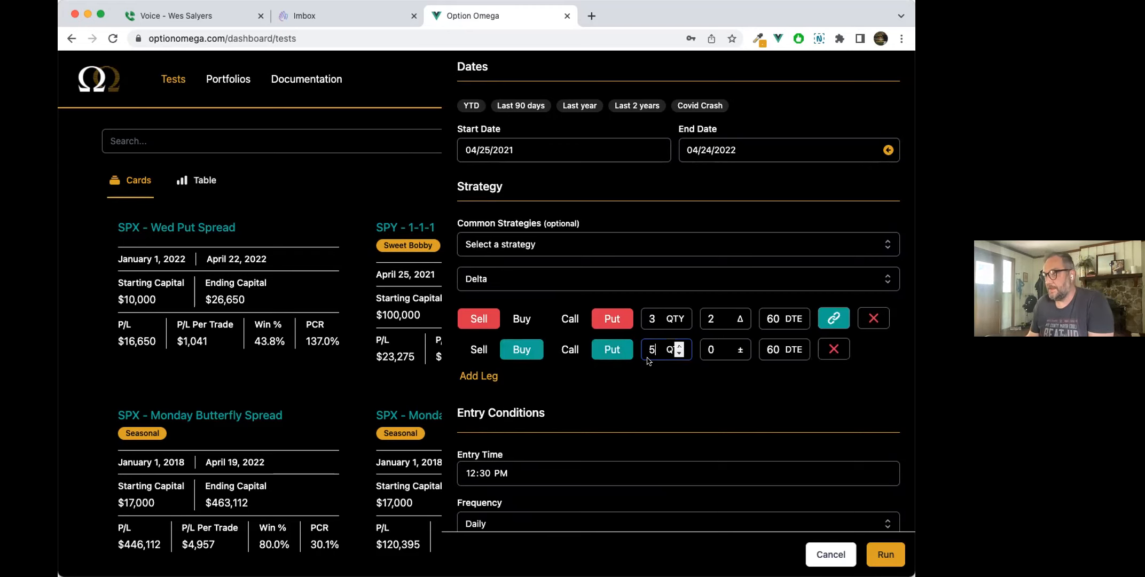
click(738, 353)
click(738, 352)
click(737, 352)
click(737, 352)
click(738, 353)
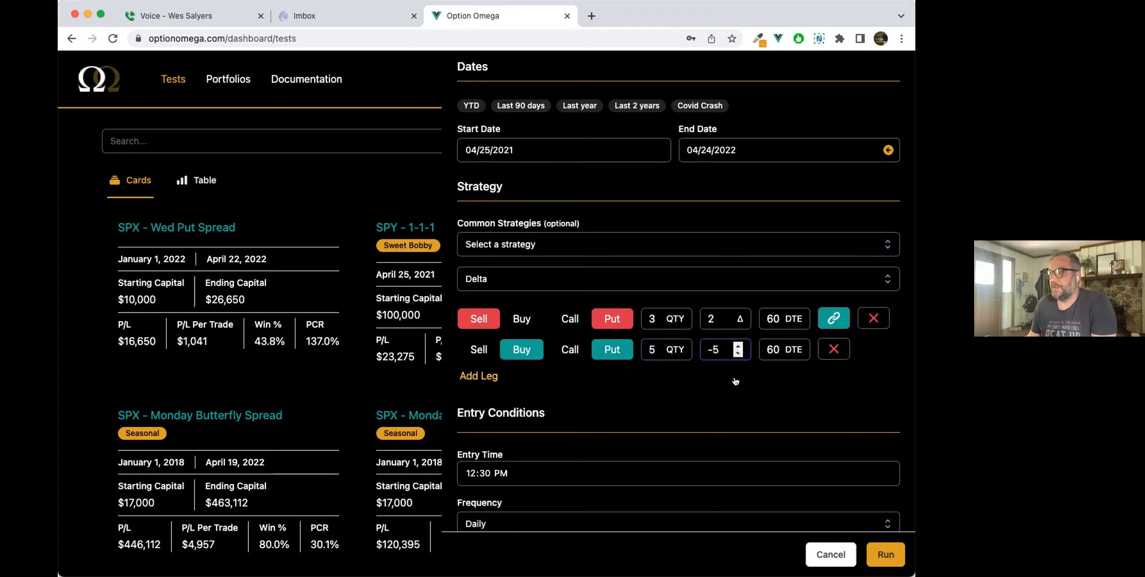
click(736, 381)
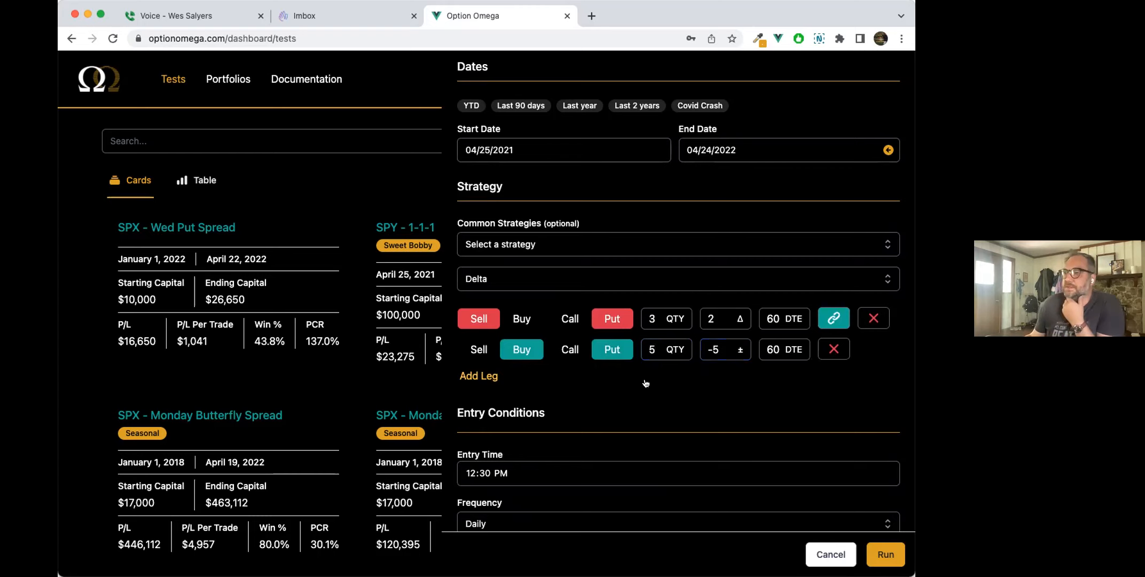
Review the entry and exit conditions and set the entry frequency to monthly
scroll(647, 384, down, 3)
scroll(650, 369, down, 8)
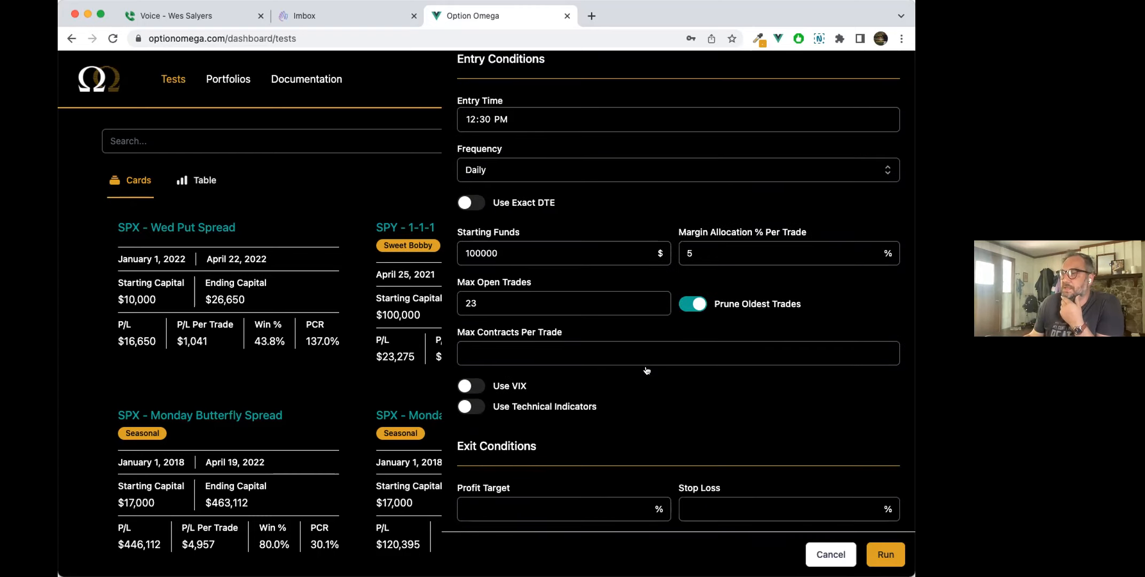
scroll(650, 369, down, 1)
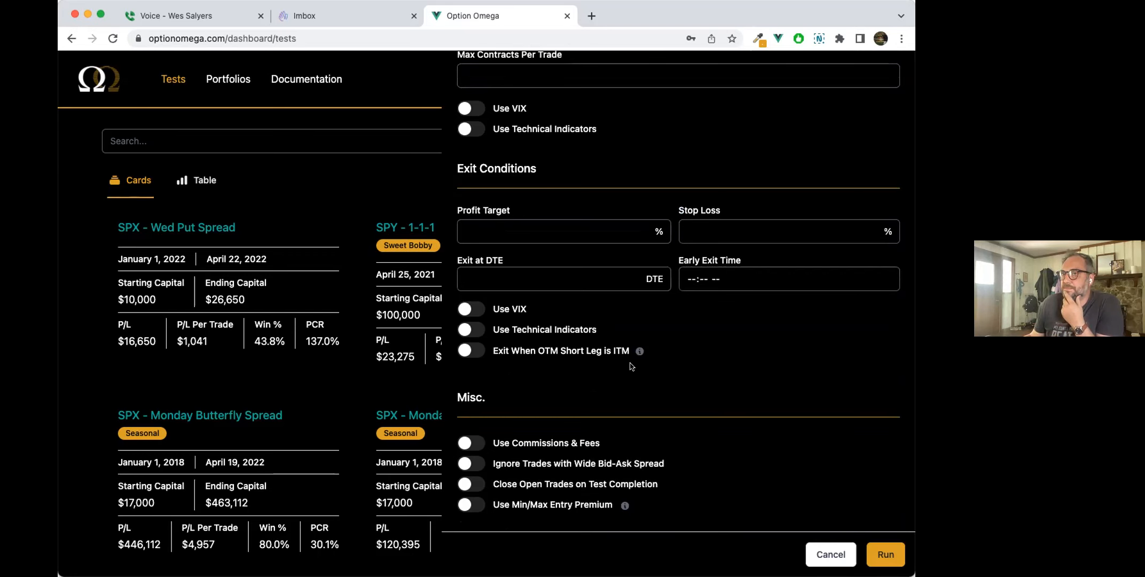
scroll(630, 365, up, 10)
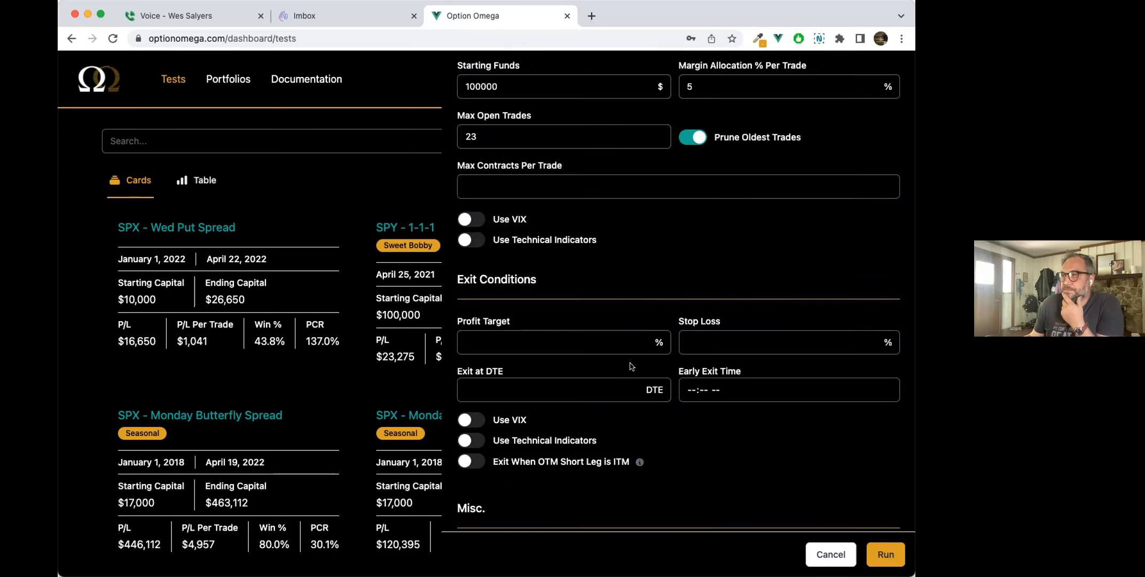
scroll(631, 367, up, 1)
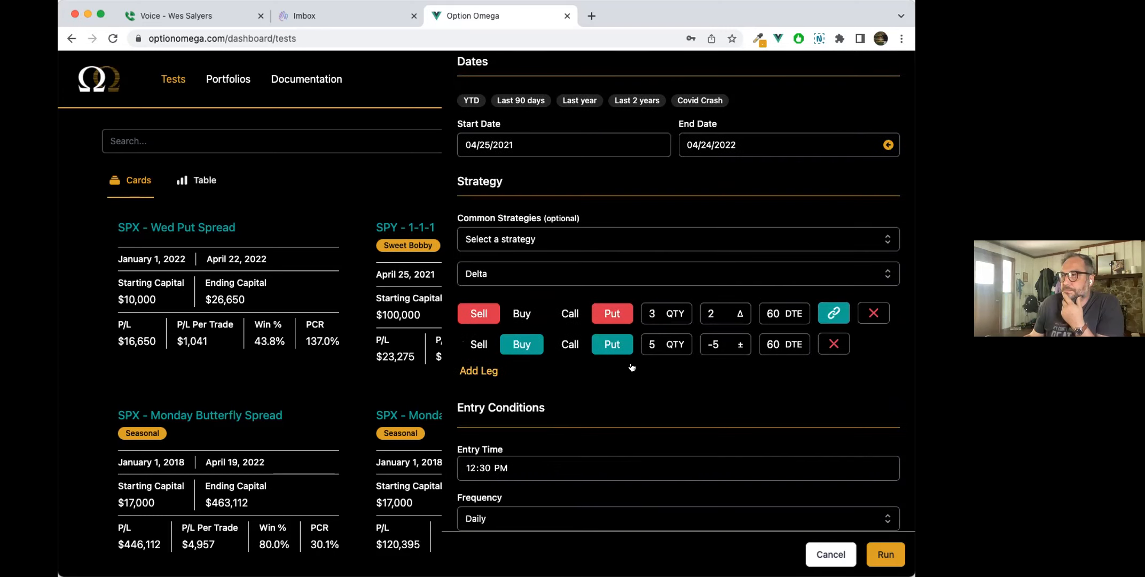
scroll(503, 257, down, 4)
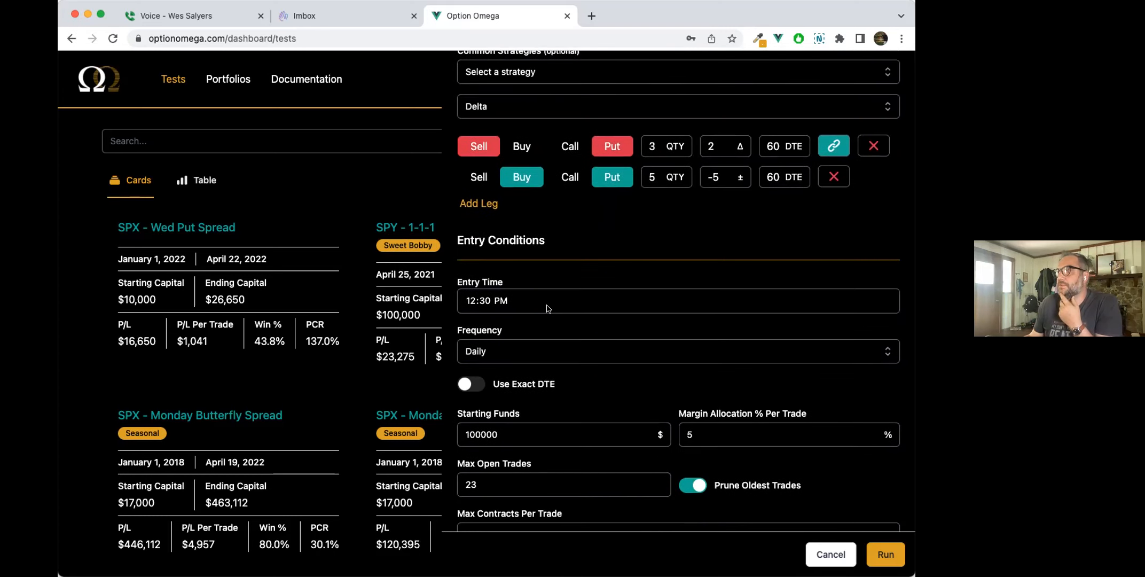
click(519, 320)
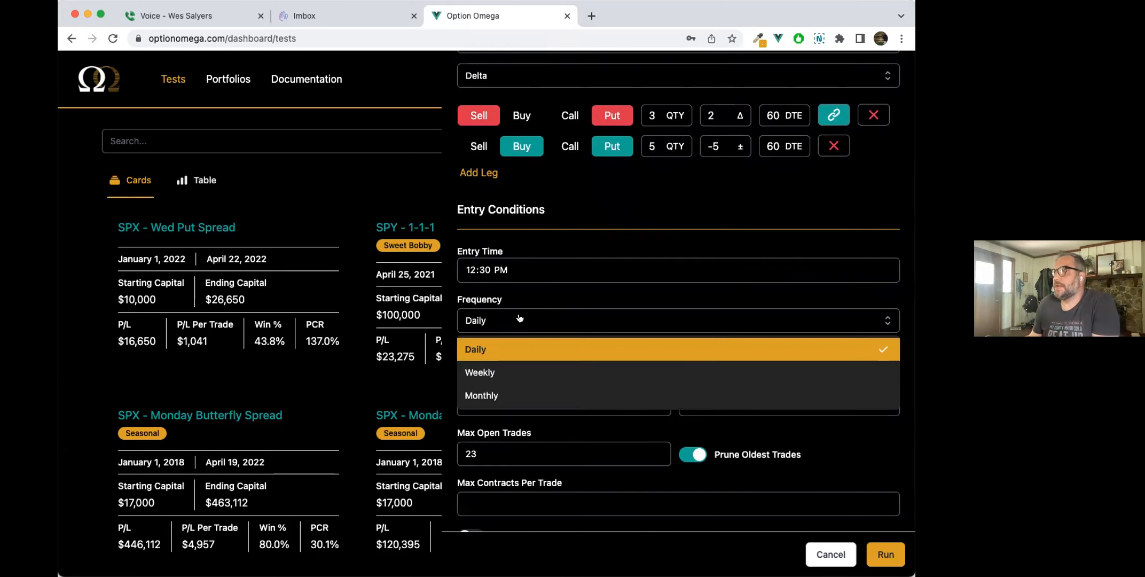
click(515, 389)
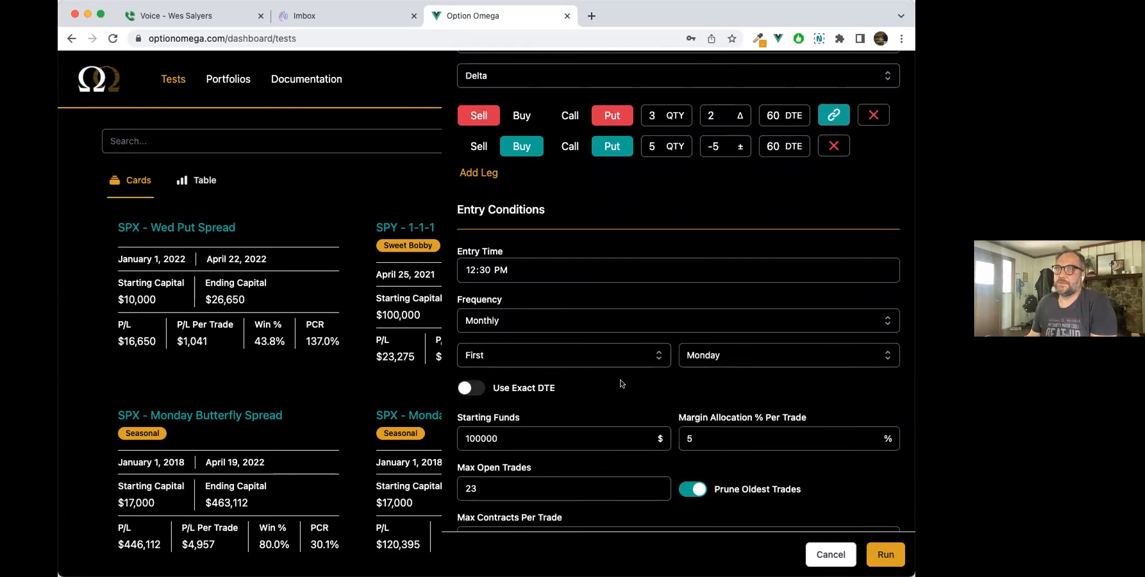
Check the margin allocation and maximum open trades, and run the backtest
scroll(618, 379, down, 5)
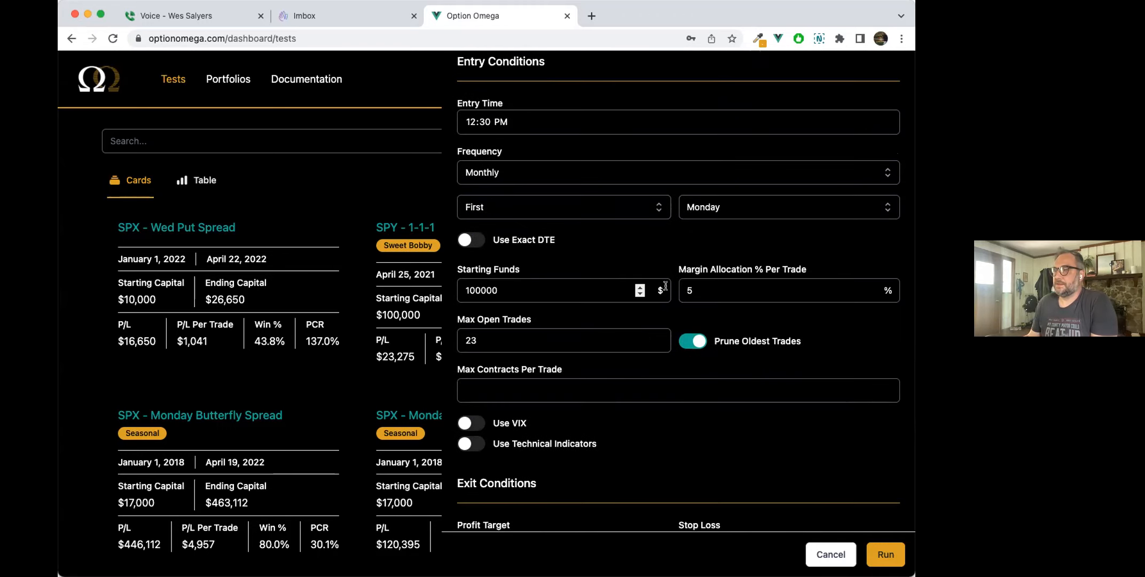
click(715, 292)
drag(688, 292, 683, 291)
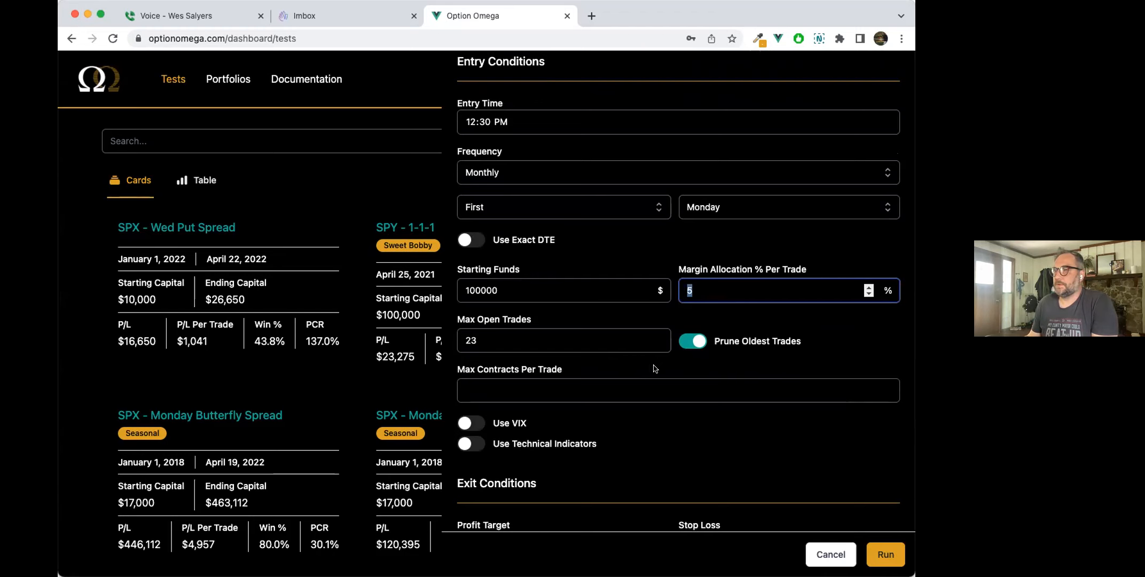
click(525, 338)
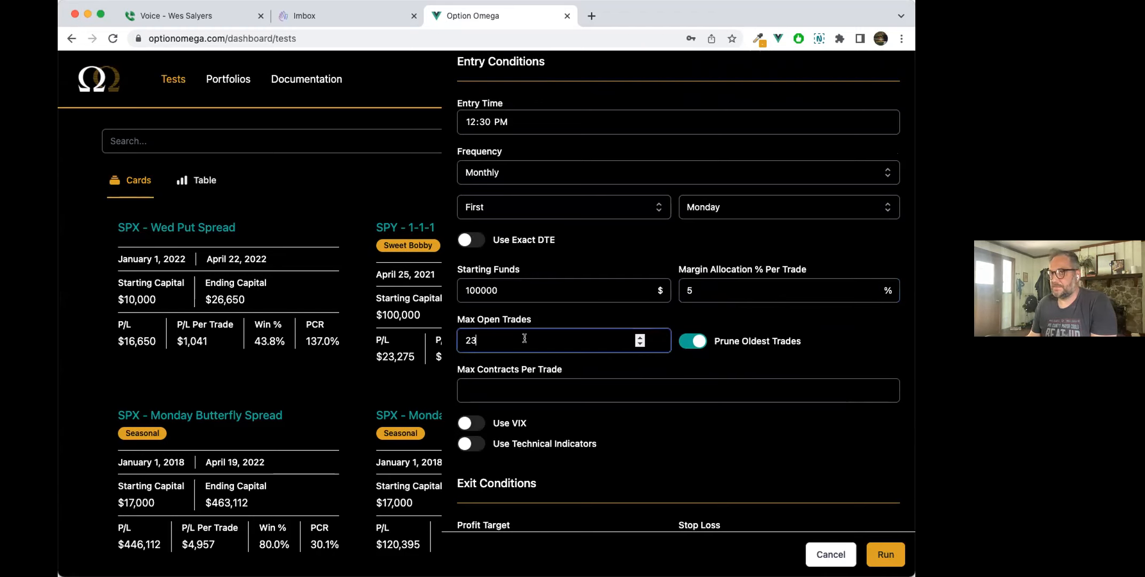
click(880, 555)
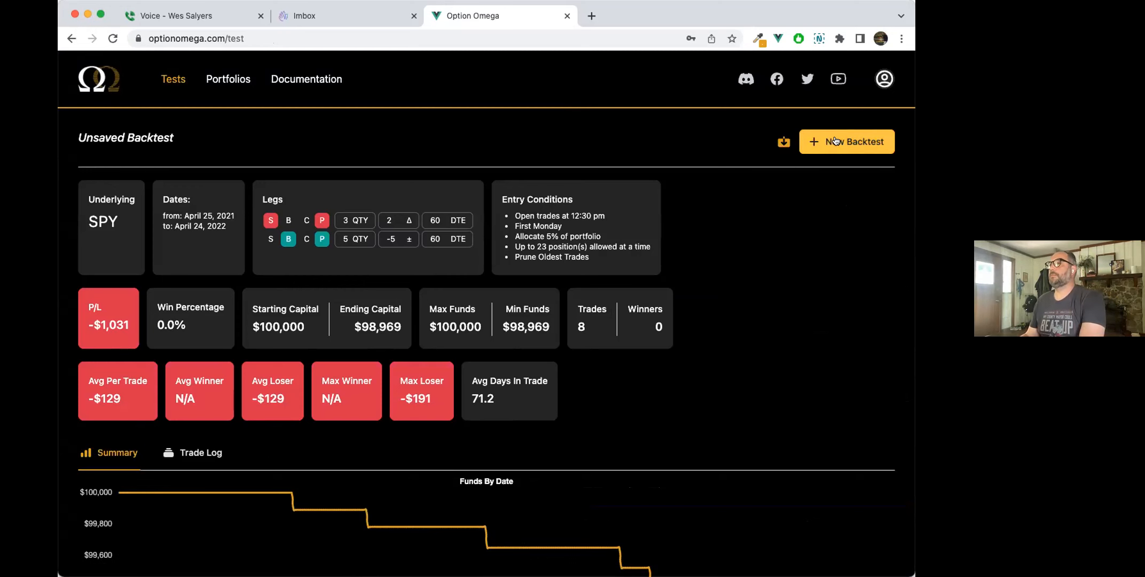
Start a new backtest with the same legs over the Covid Crash date range and run it
click(835, 141)
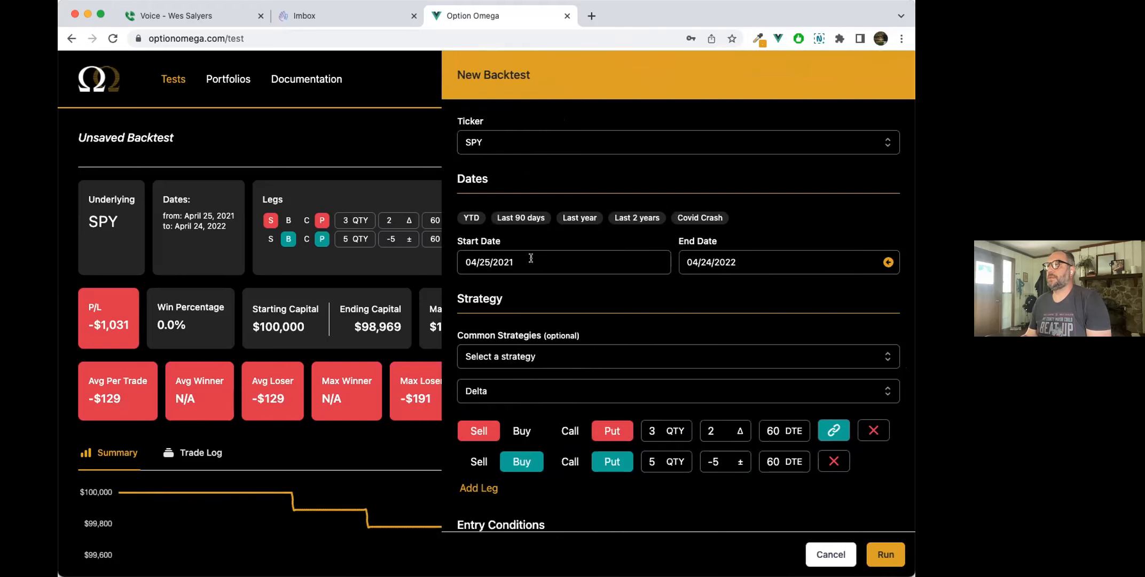
scroll(531, 258, down, 2)
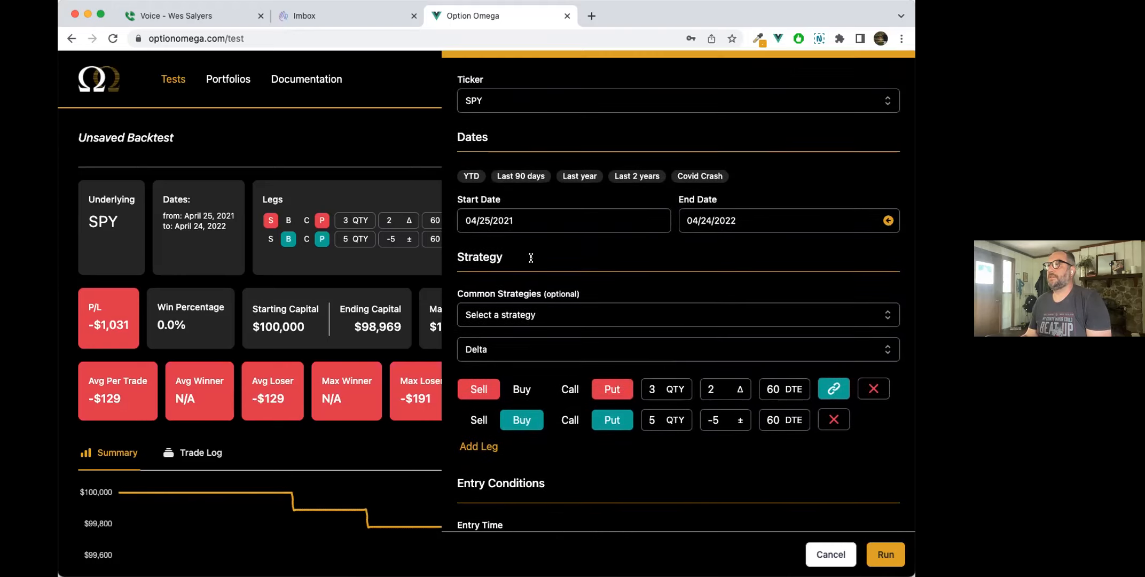
click(700, 177)
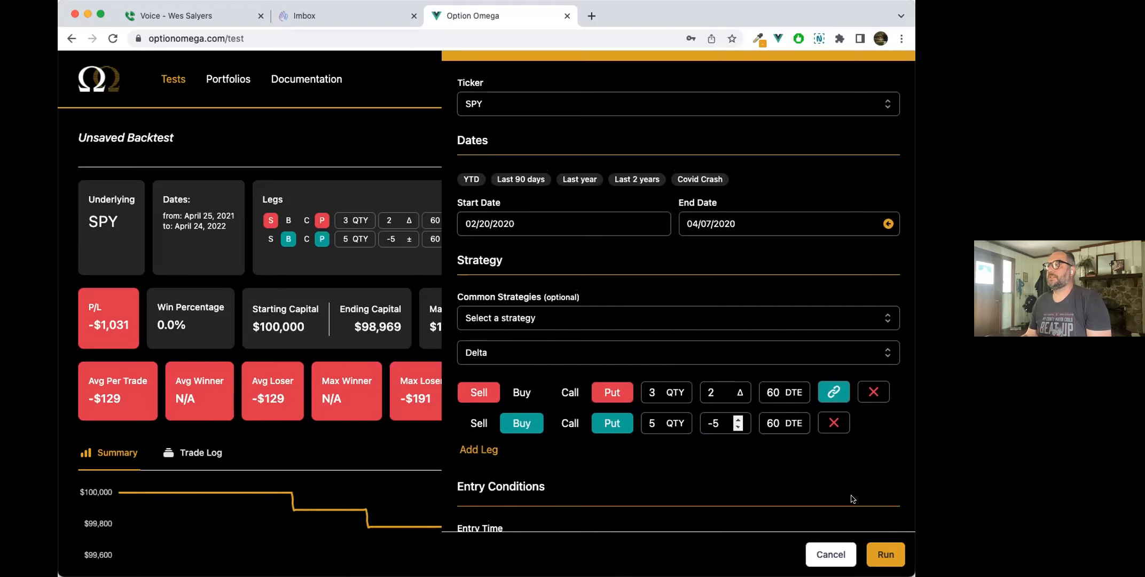
click(885, 555)
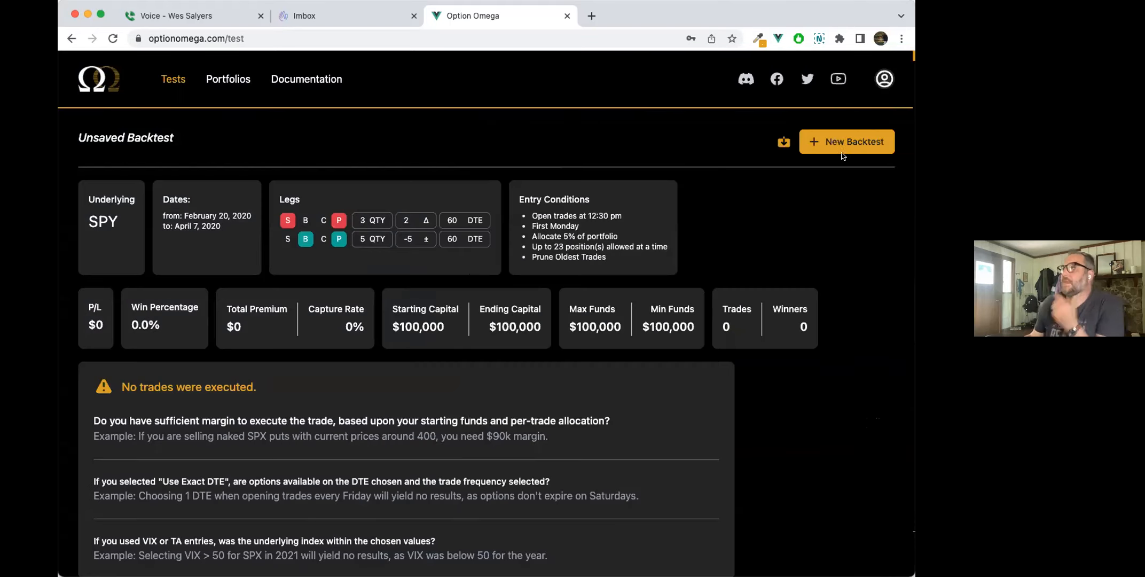
Start another new backtest with the same legs and set its start date to 01/01/2018
click(842, 152)
scroll(609, 276, down, 5)
scroll(609, 276, down, 2)
click(533, 152)
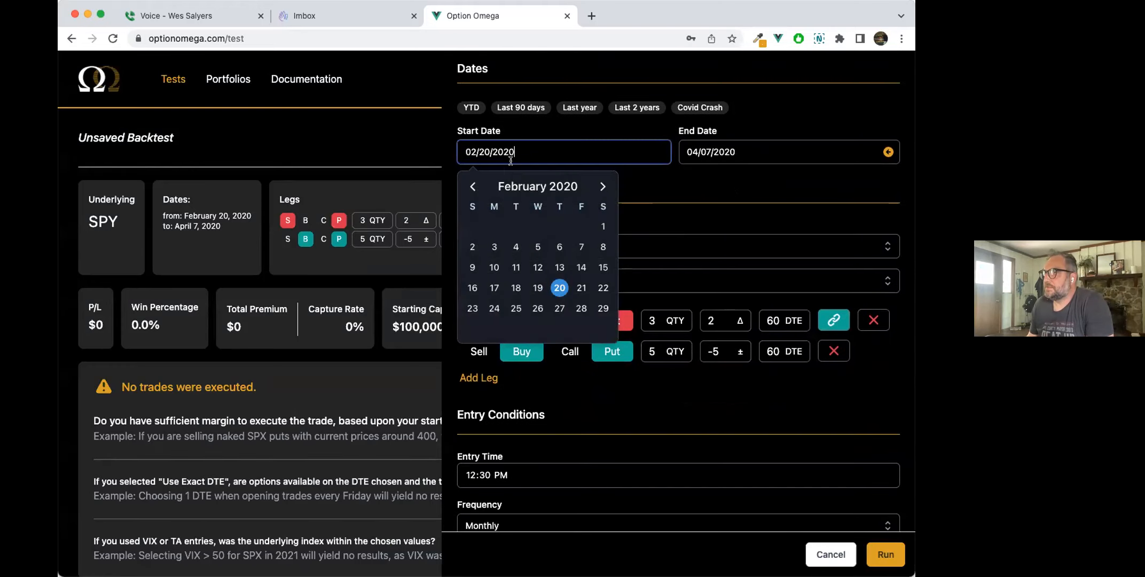
click(555, 184)
click(497, 214)
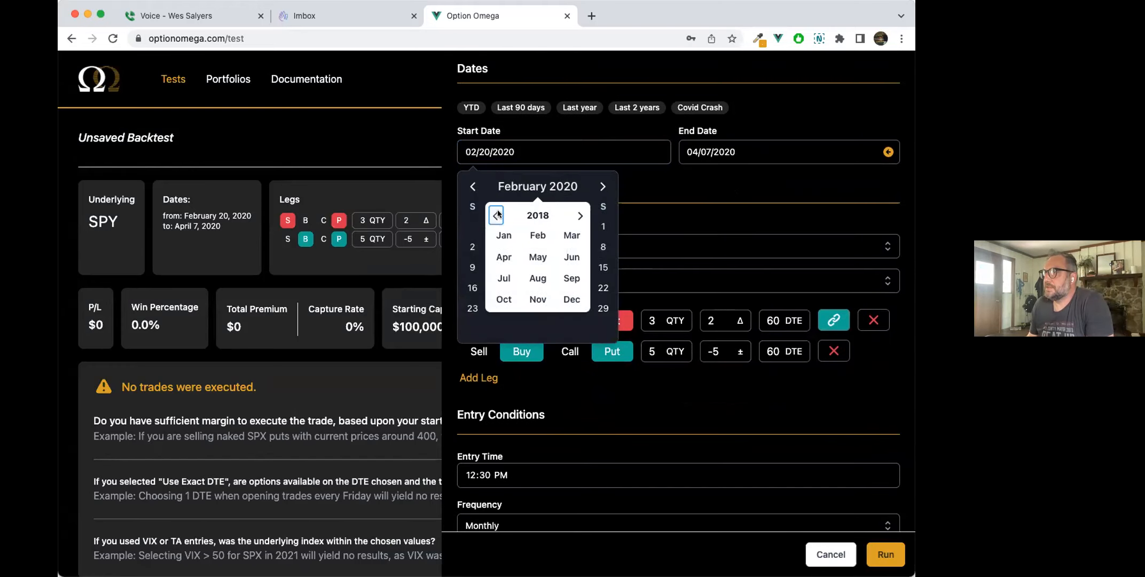
click(503, 235)
click(492, 225)
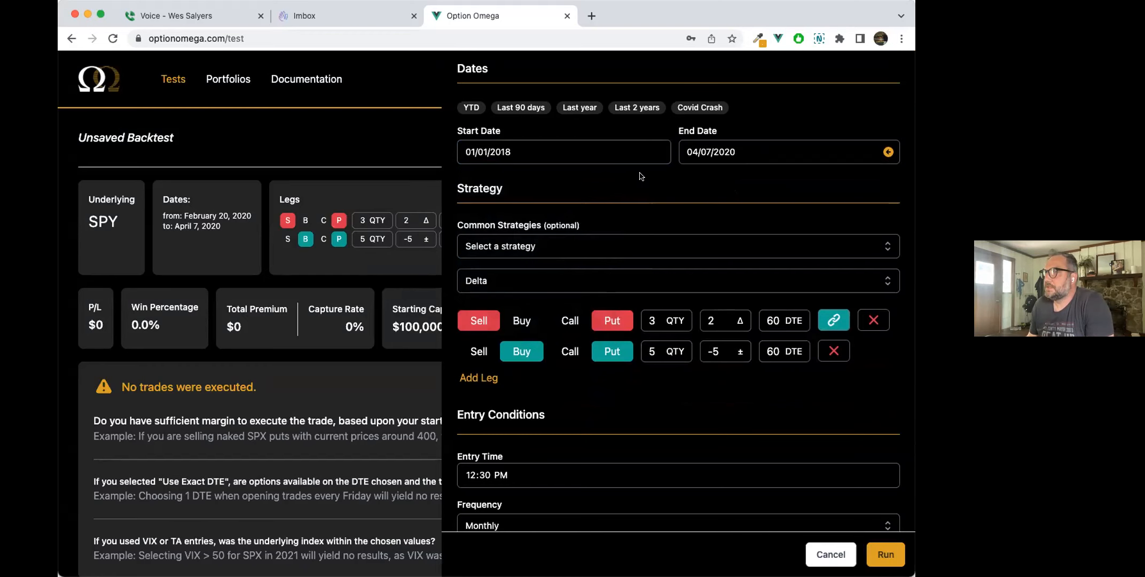
Set the end date to 04/22/2022 and run the backtest to view its results and funds chart
click(727, 153)
click(759, 186)
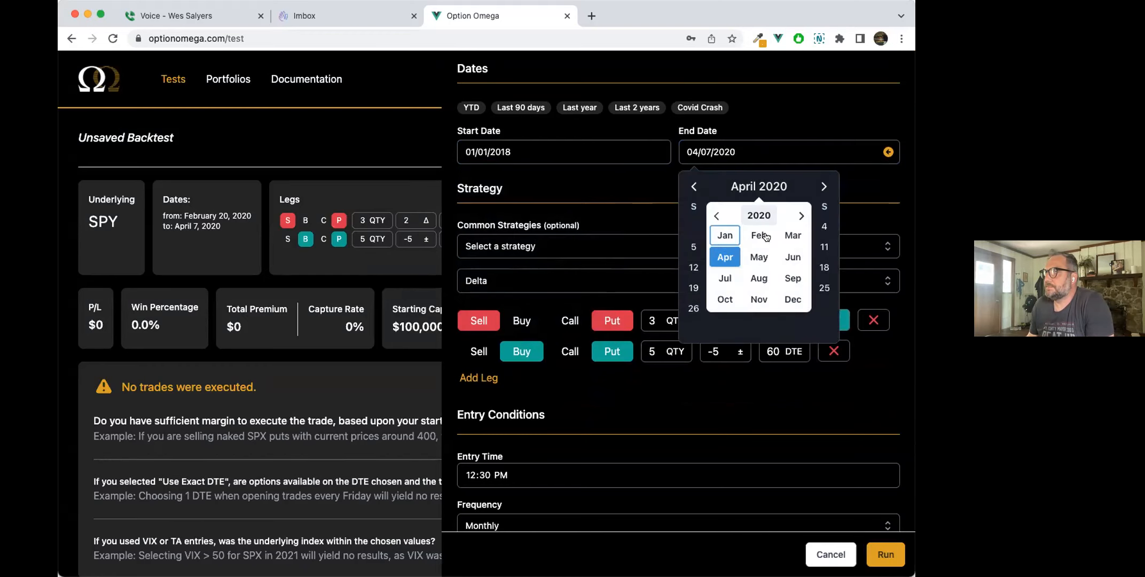
click(759, 215)
click(727, 275)
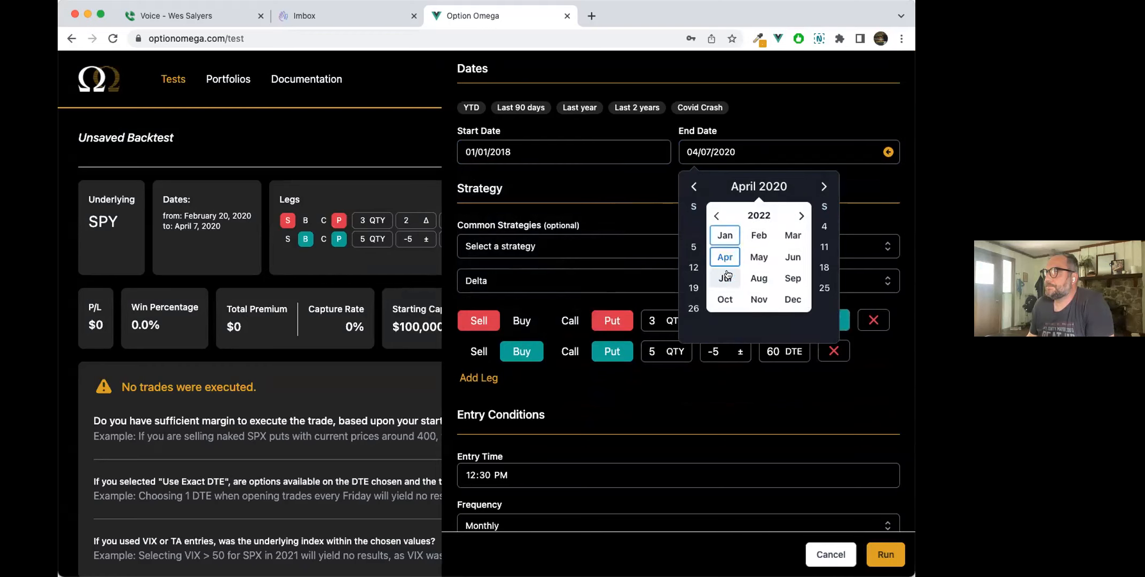
click(727, 259)
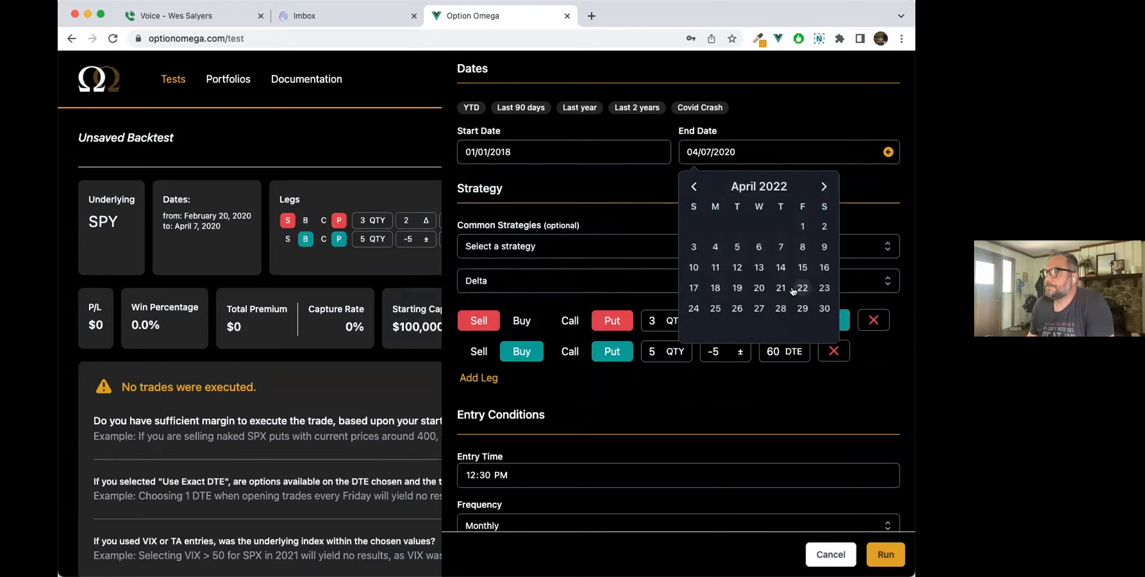
click(801, 288)
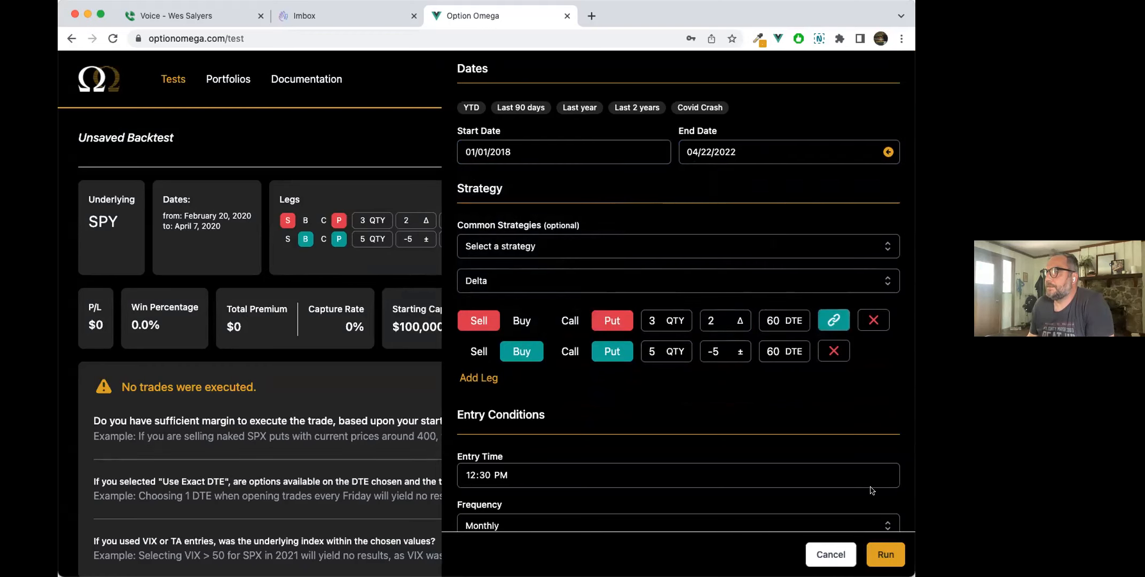
click(883, 553)
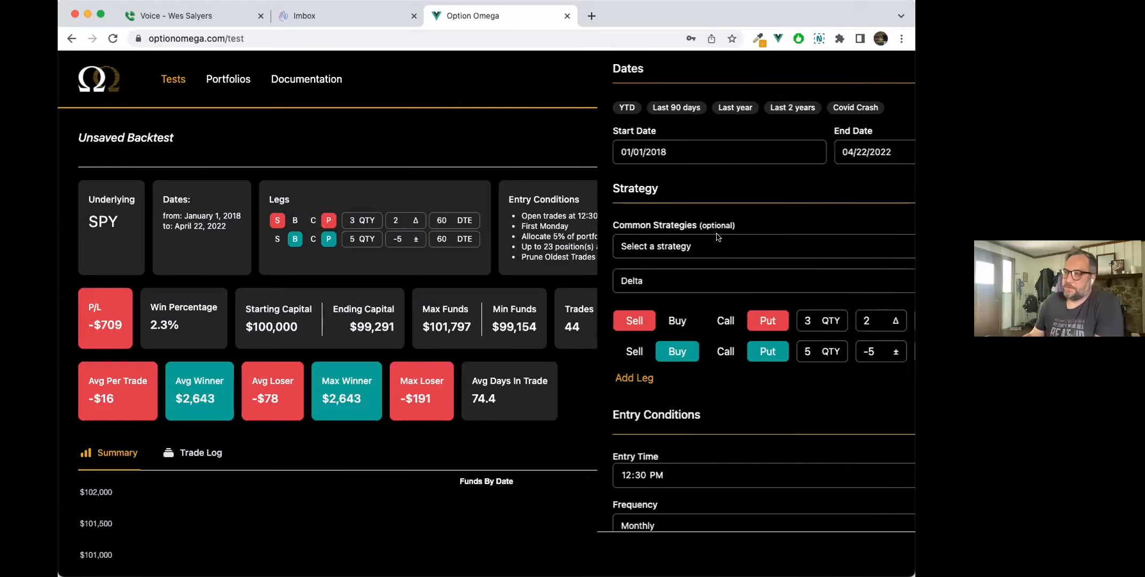
scroll(594, 283, down, 5)
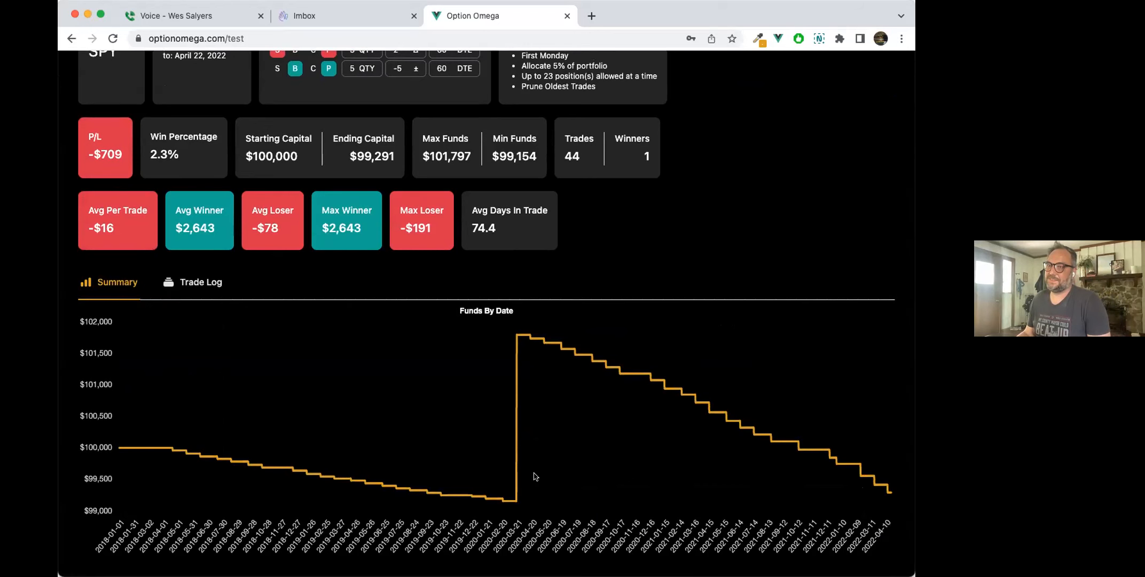
scroll(535, 473, up, 1)
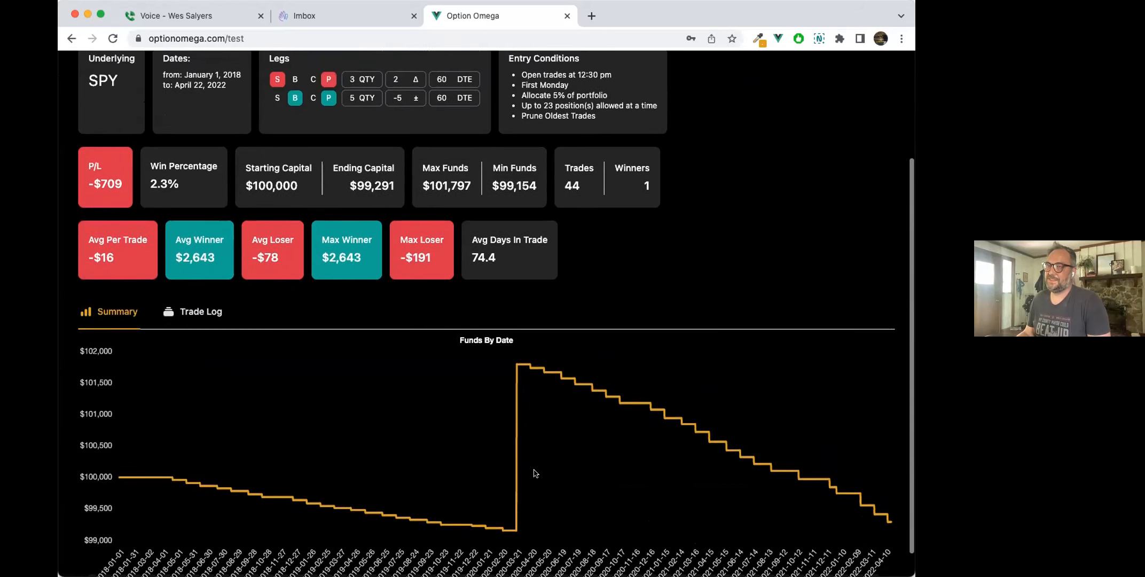
Save the 2018 to 2022 backtest as Sweet Bobby Hedge with the Sweet Bobby tag
scroll(535, 473, down, 1)
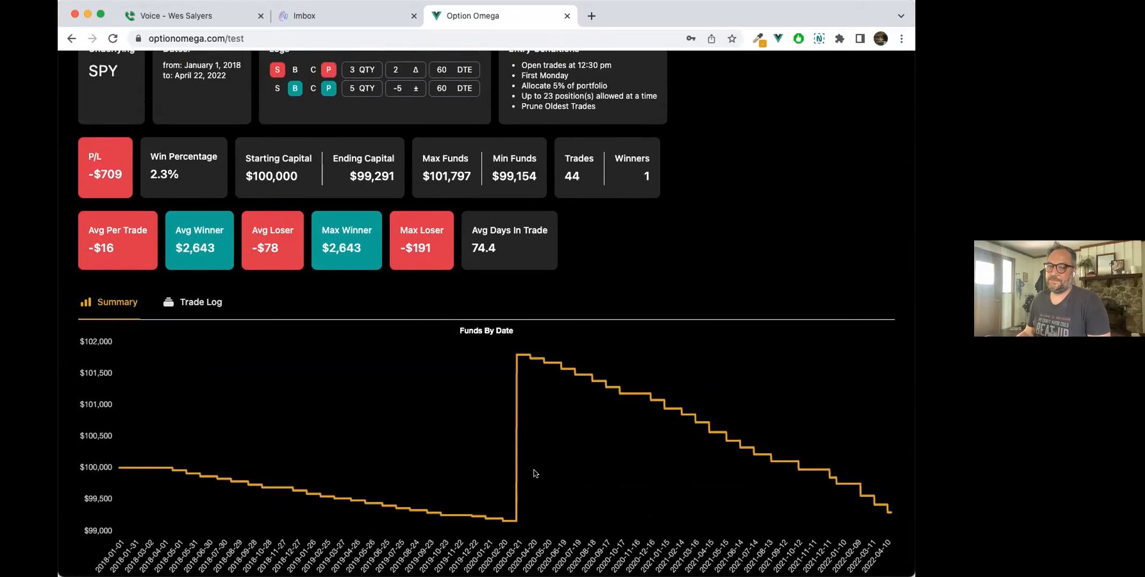
scroll(535, 473, up, 1)
scroll(535, 473, down, 1)
scroll(535, 473, up, 2)
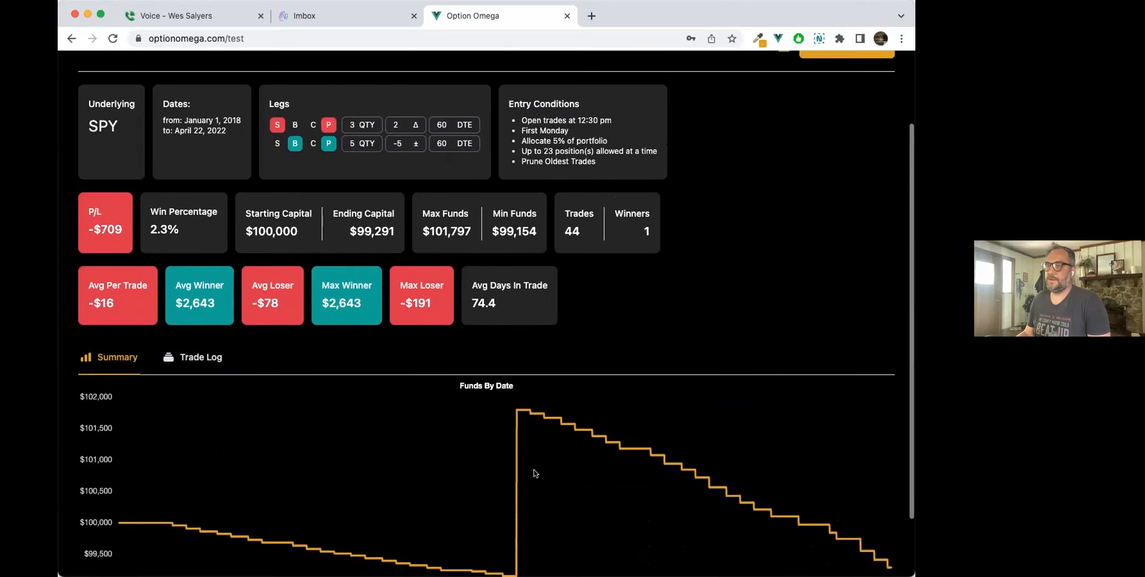
scroll(535, 473, down, 2)
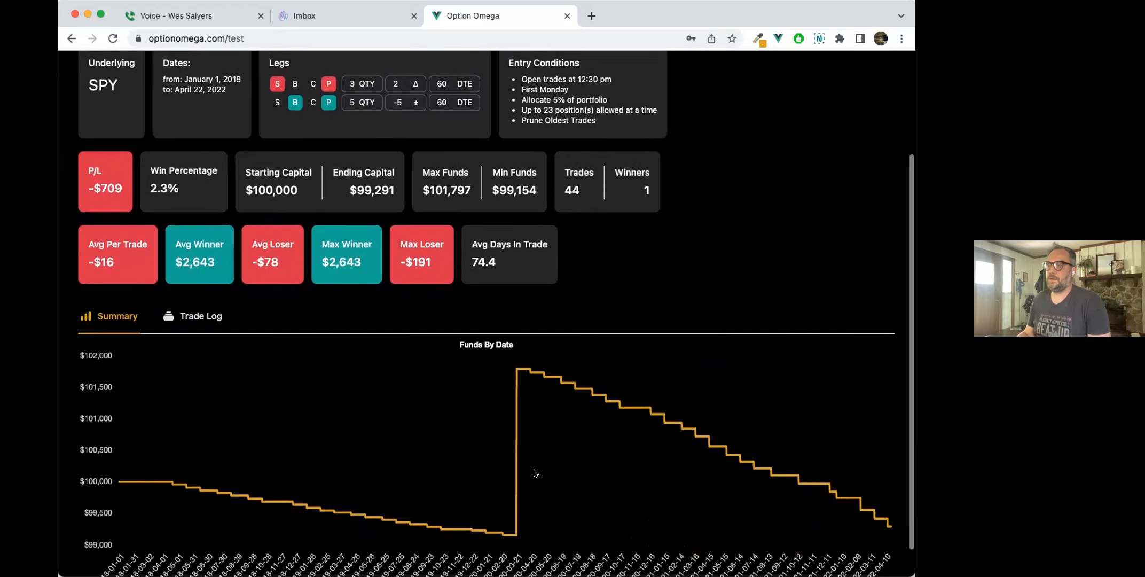
scroll(535, 473, up, 5)
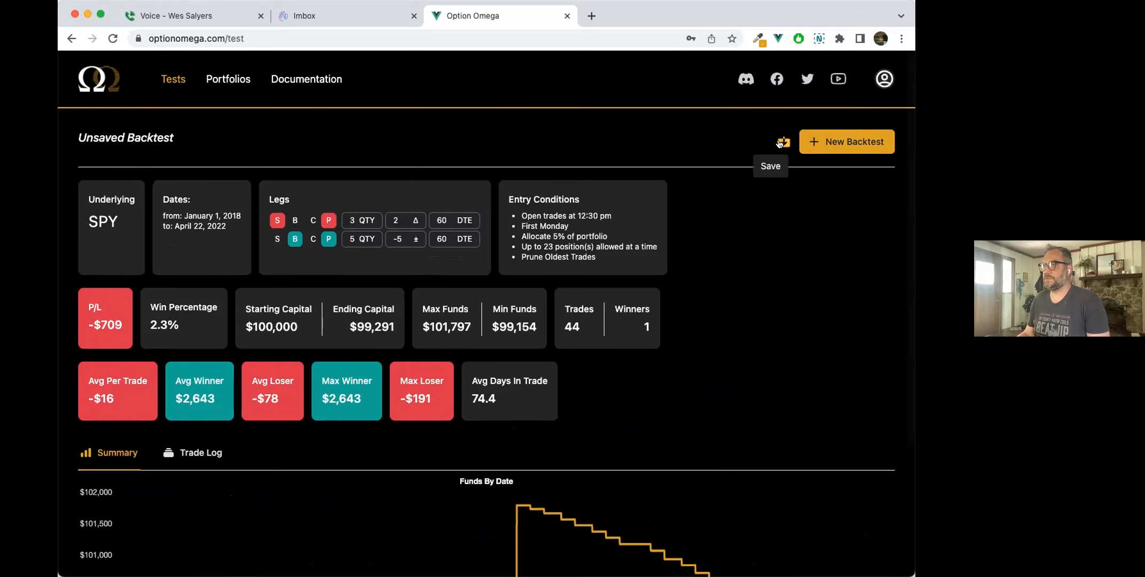
click(782, 142)
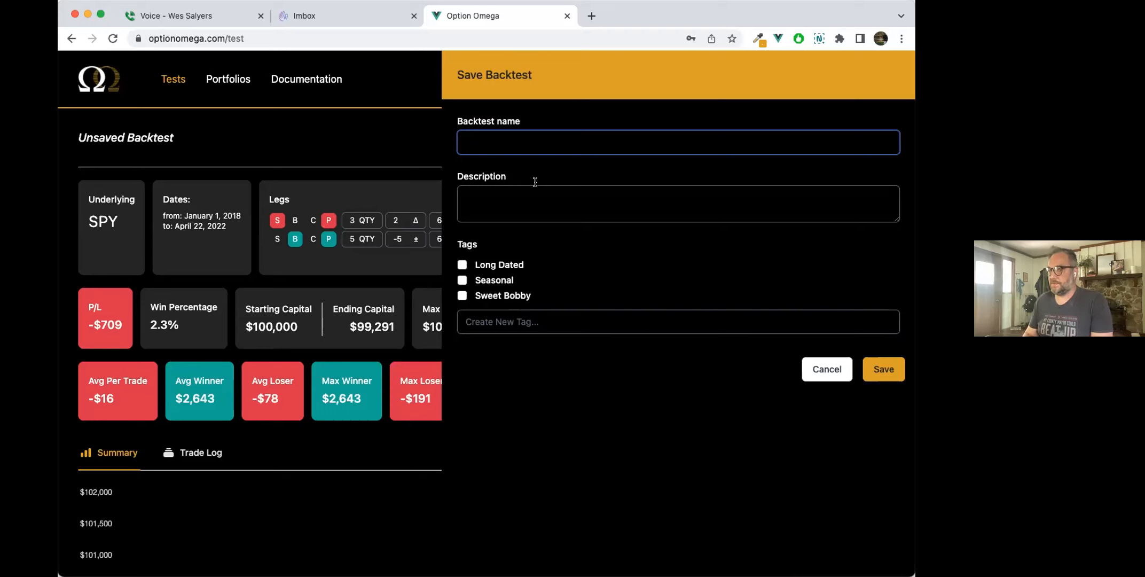
text(Sweet Bobby Hedge)
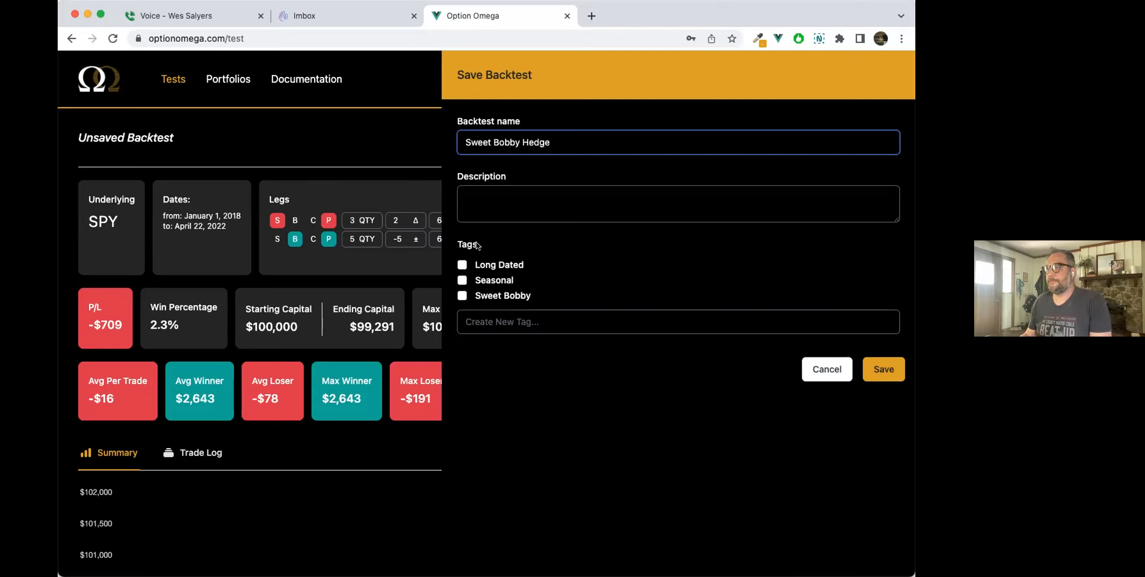
click(461, 295)
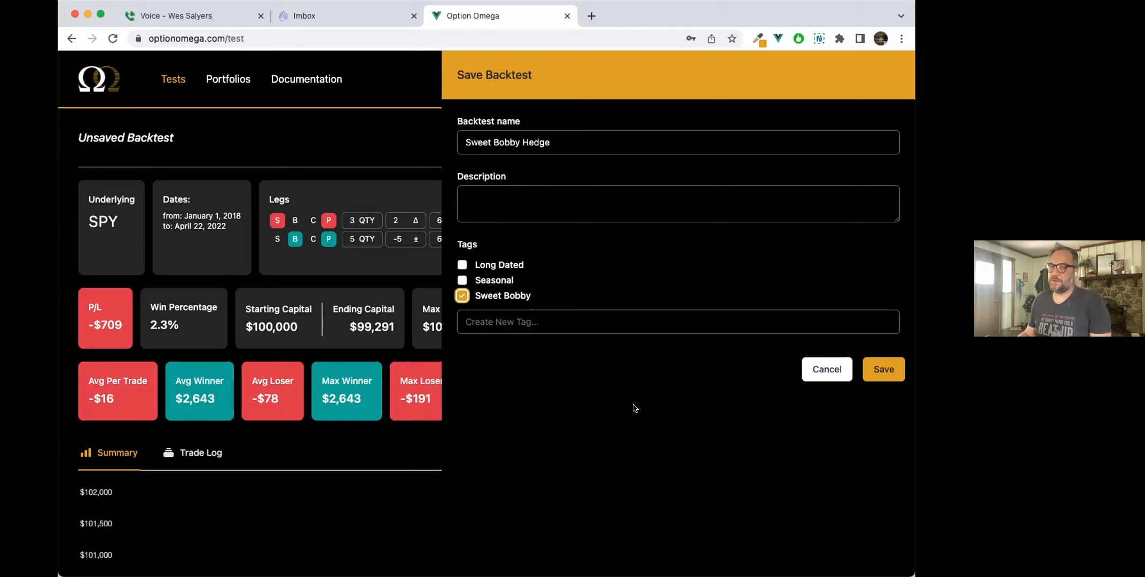
click(876, 372)
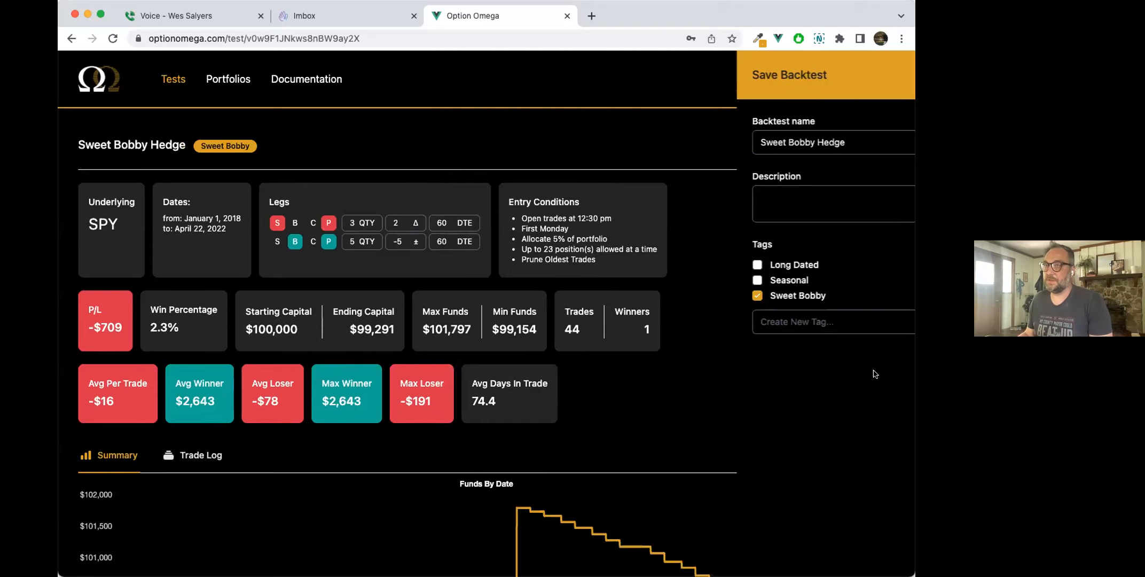
click(244, 85)
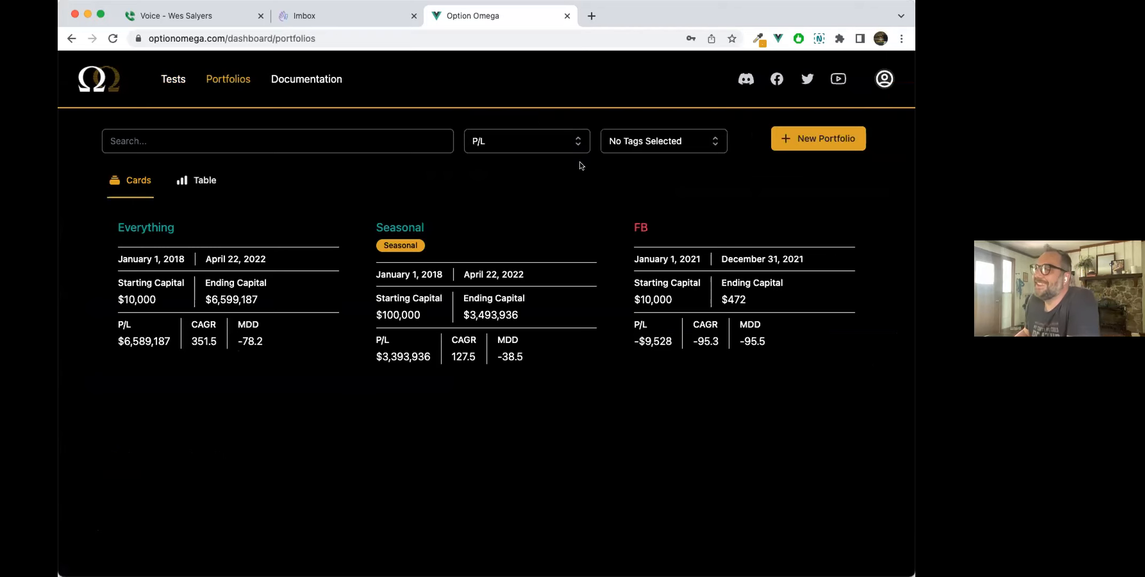
click(840, 138)
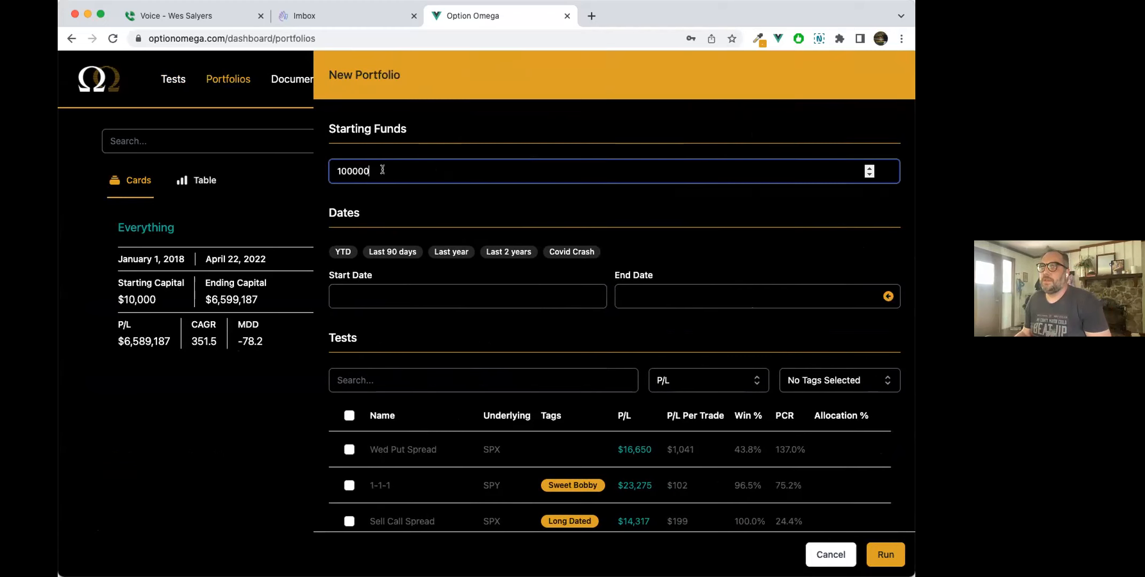
click(831, 554)
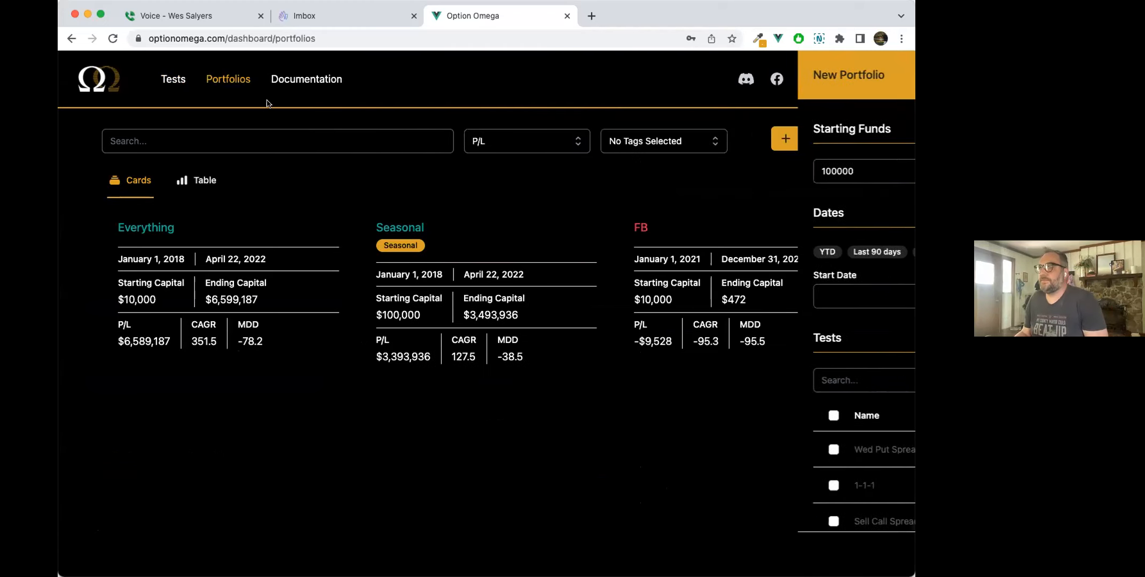
Review the dates, legs and entry conditions in a new backtest form, and close it without running
click(174, 80)
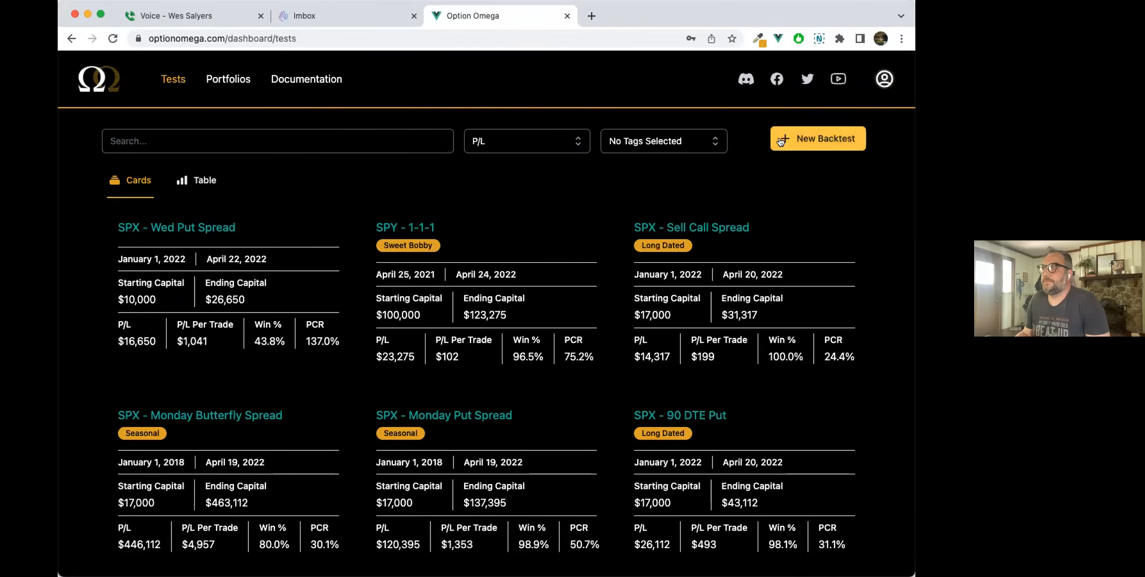
click(780, 141)
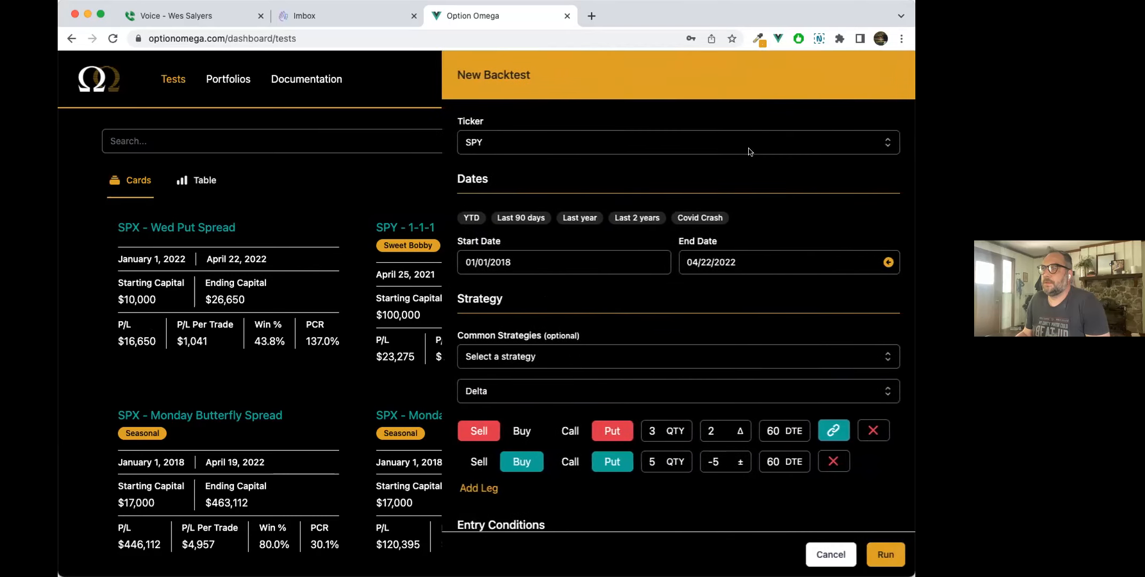
scroll(553, 230, down, 1)
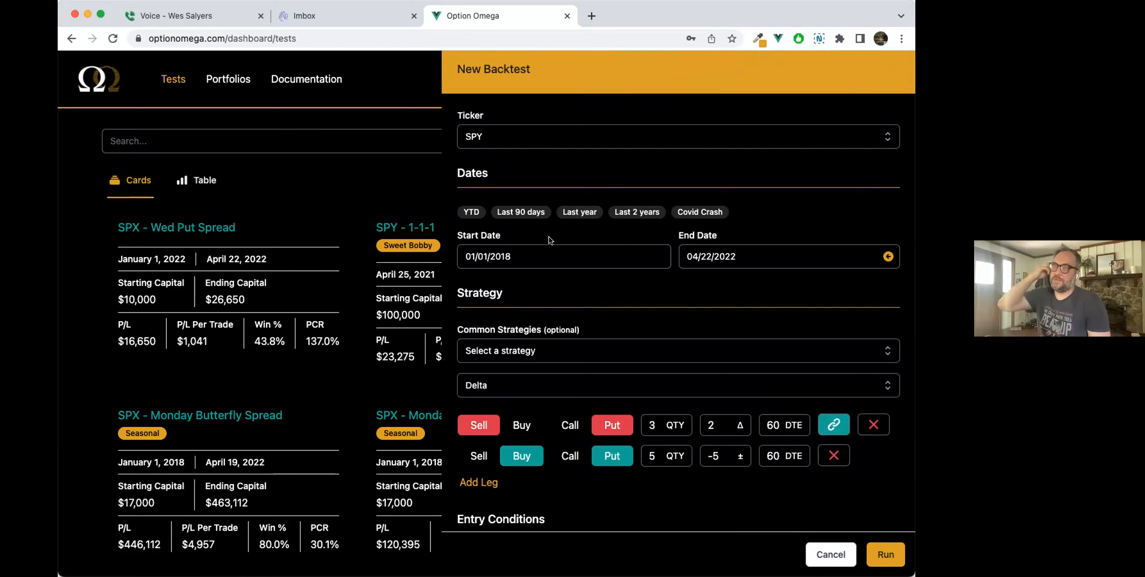
scroll(551, 242, down, 10)
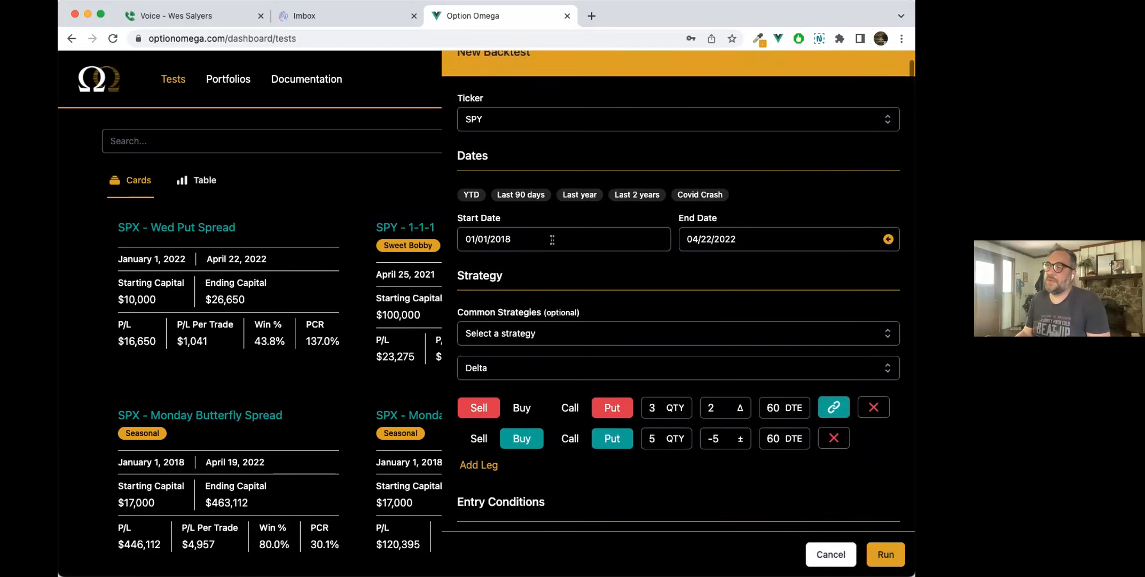
scroll(555, 243, down, 2)
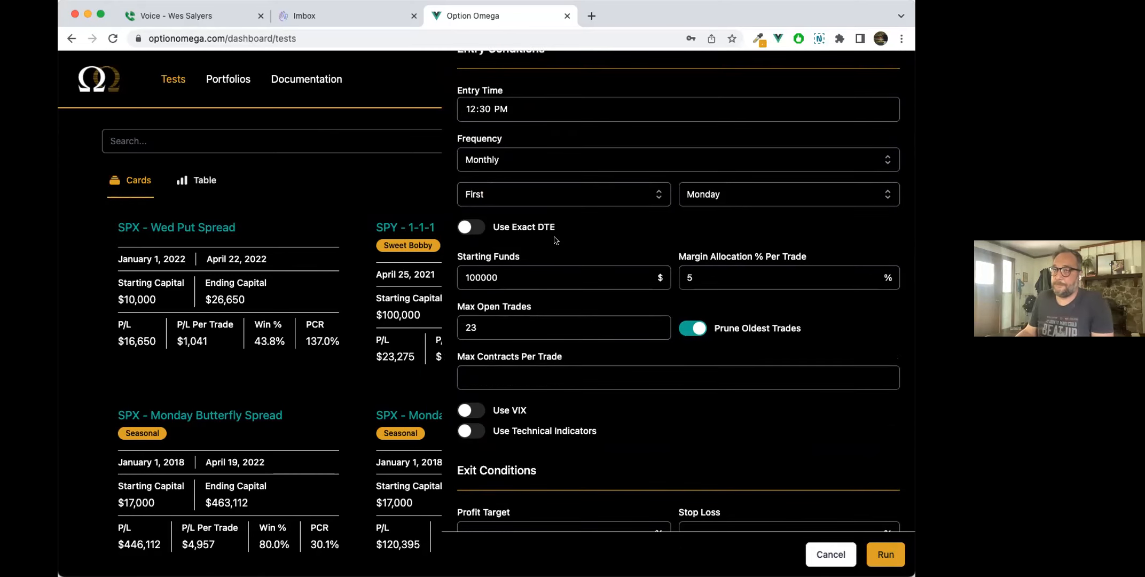
click(827, 555)
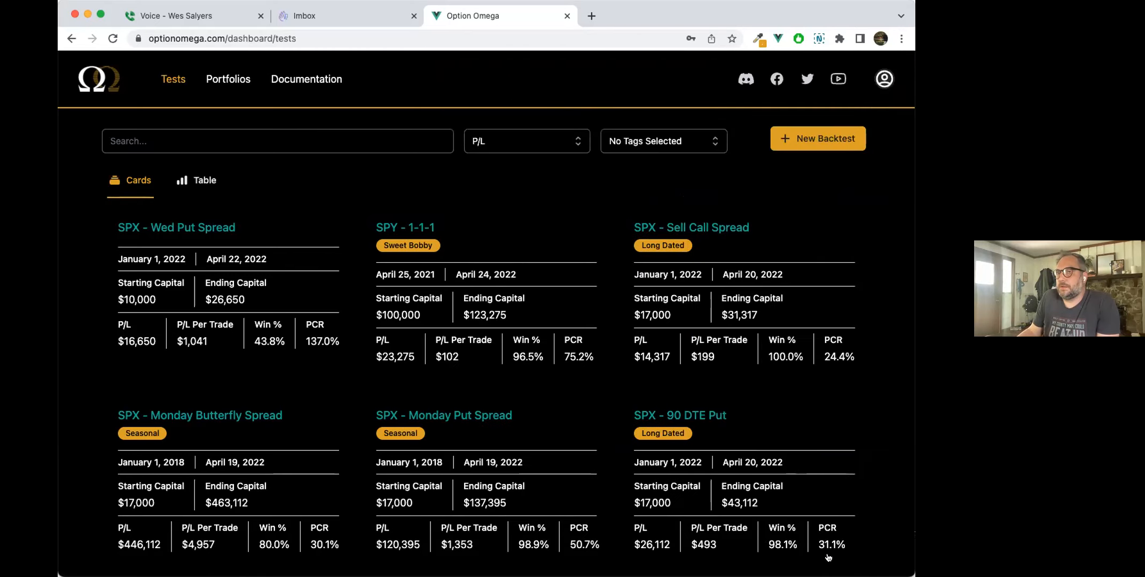
Start a new portfolio and set its date range from 01/01/2018 to 04/22/2022
click(229, 84)
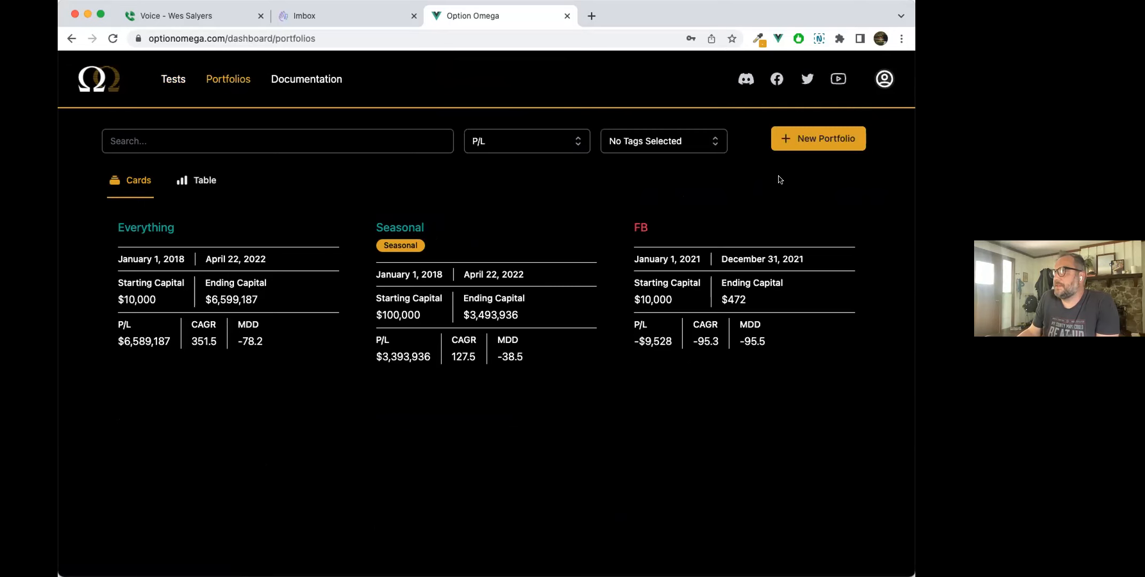
click(774, 138)
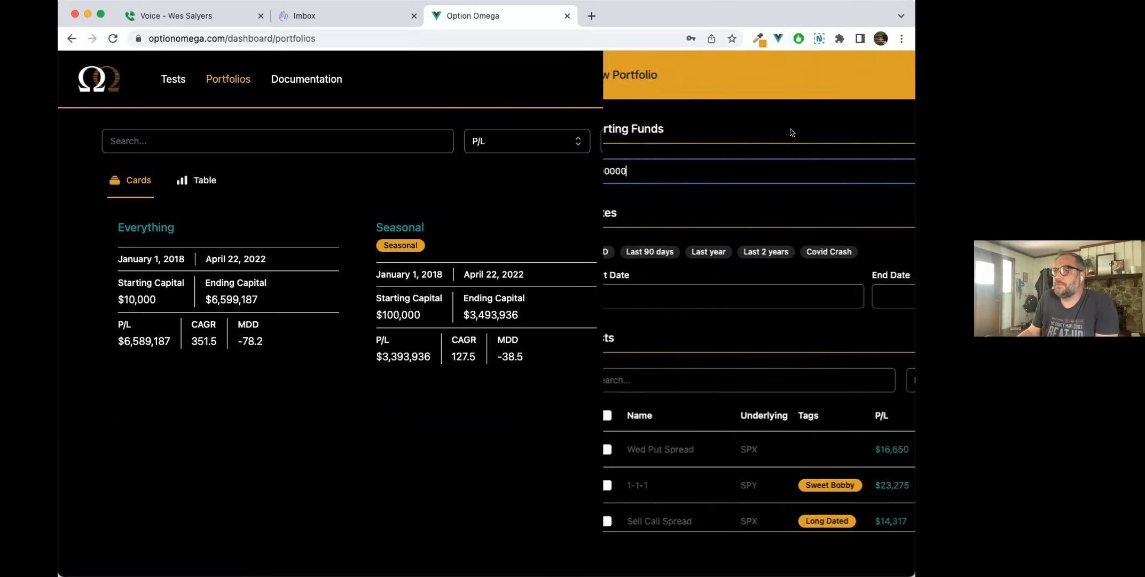
scroll(595, 211, down, 1)
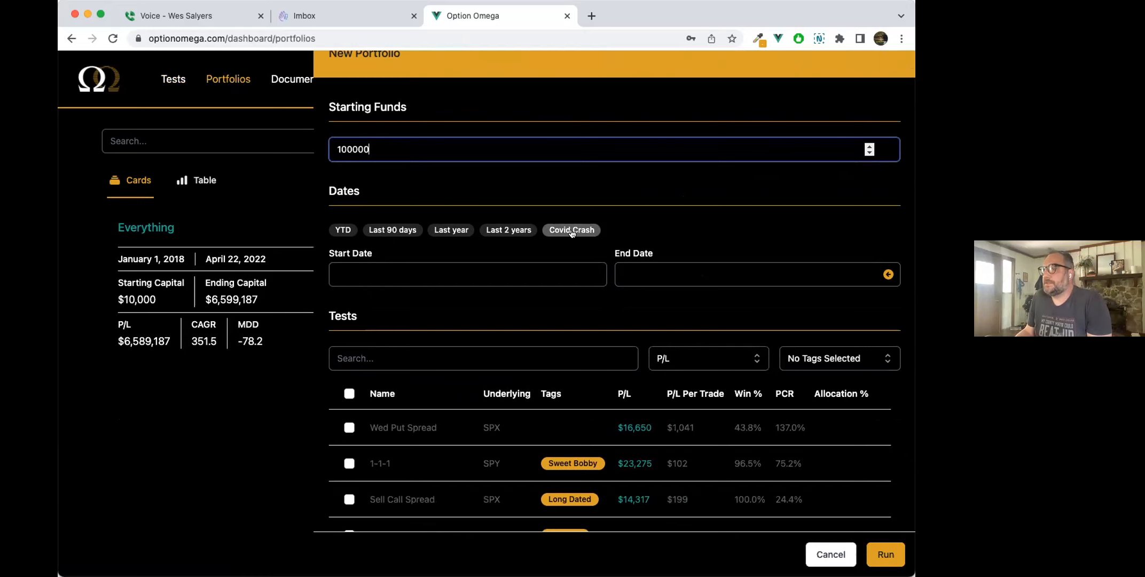
click(364, 275)
click(427, 309)
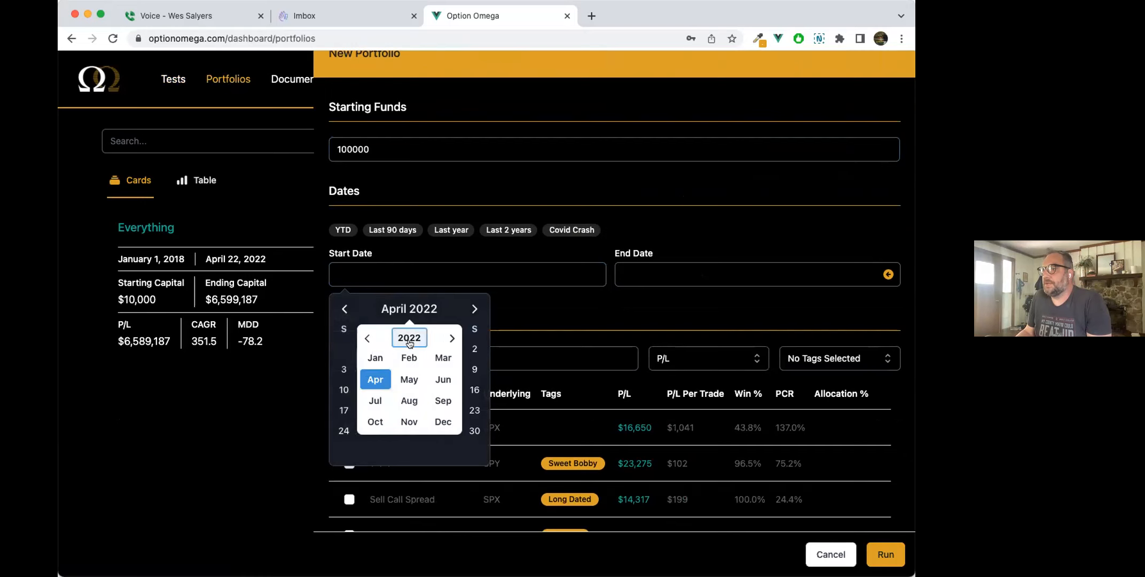
click(414, 337)
click(442, 357)
click(375, 357)
click(367, 349)
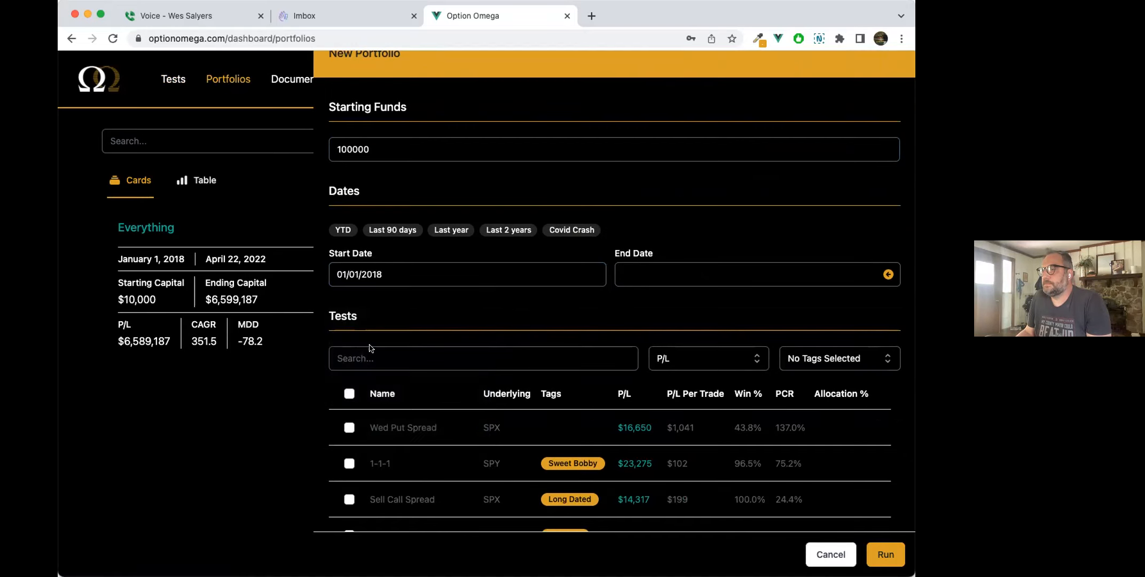
click(627, 274)
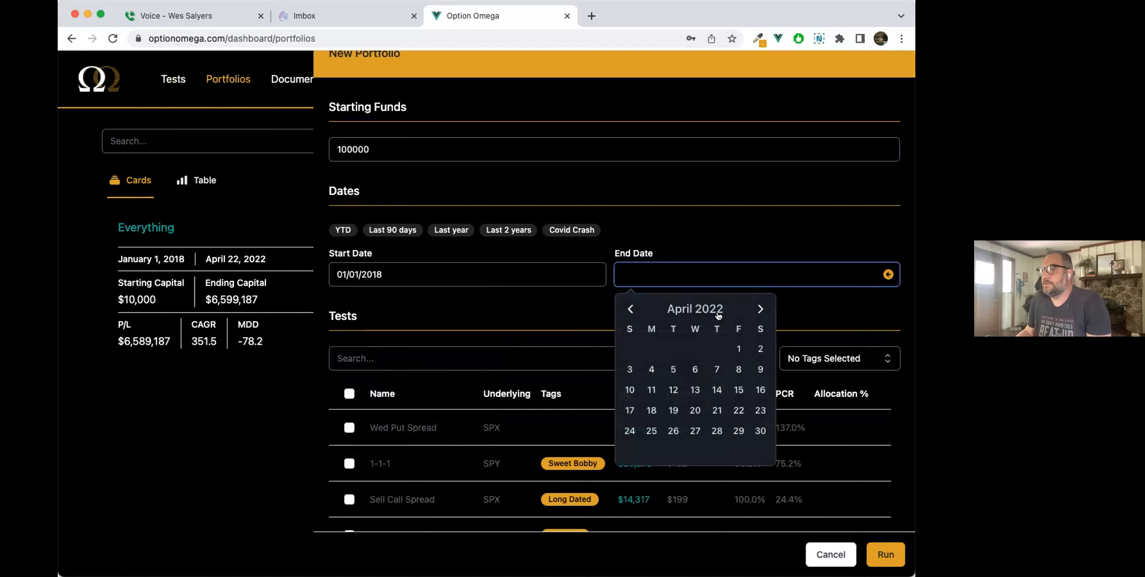
click(737, 410)
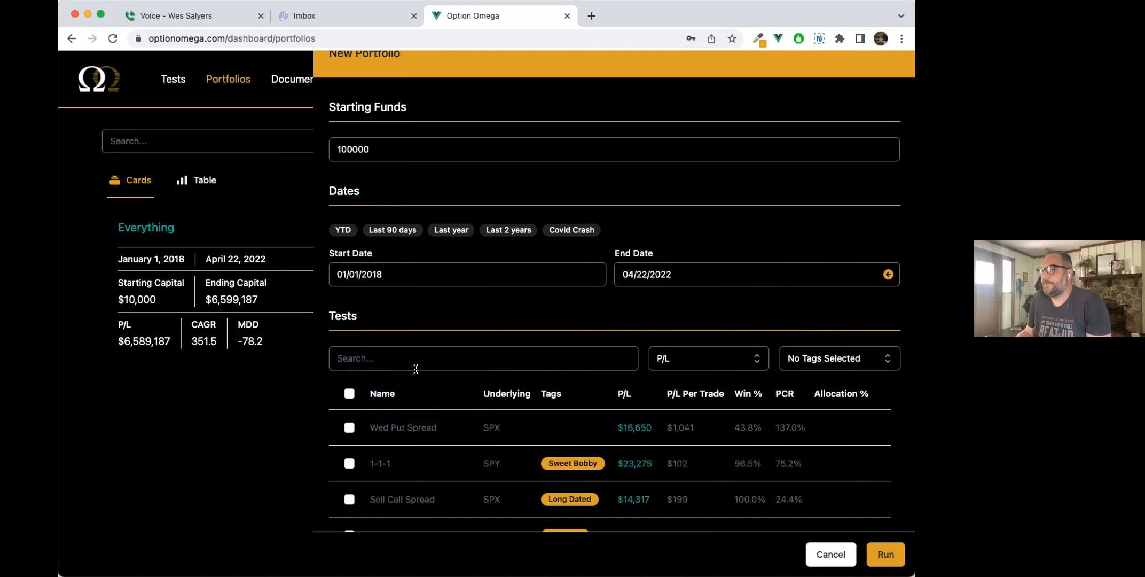
Filter the tests by the Sweet Bobby tag, include 1-1-1 and Sweet Bobby Hedge, and run the portfolio
scroll(389, 287, down, 3)
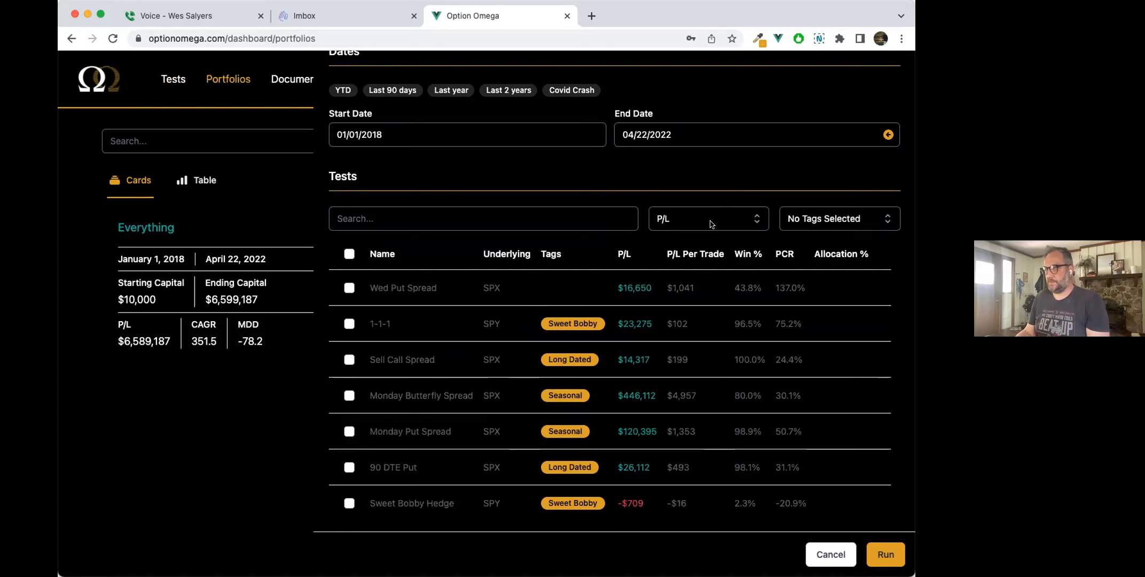
click(836, 216)
click(828, 289)
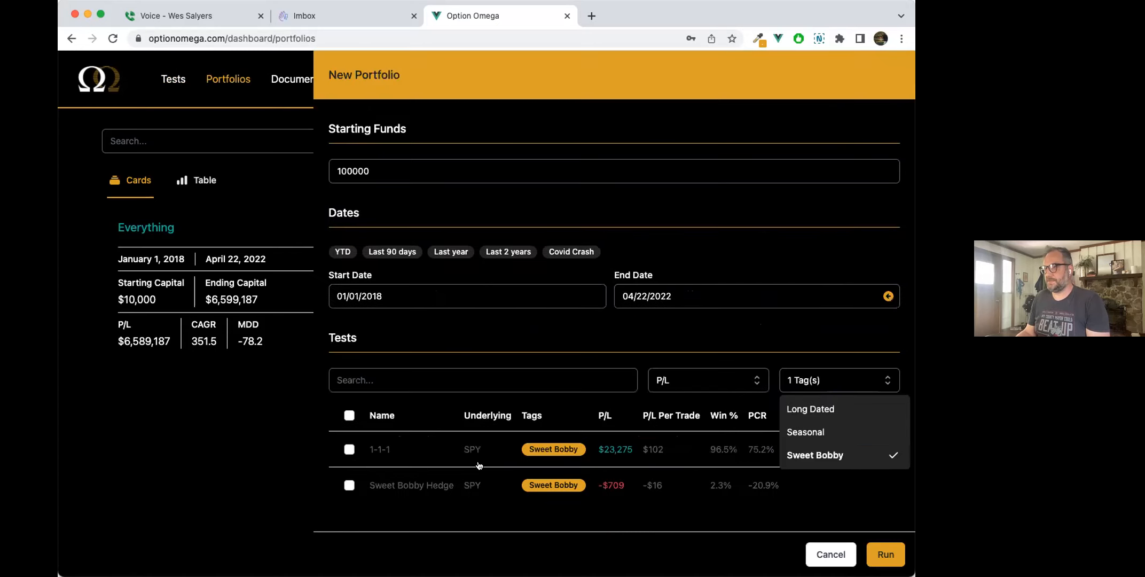
click(350, 450)
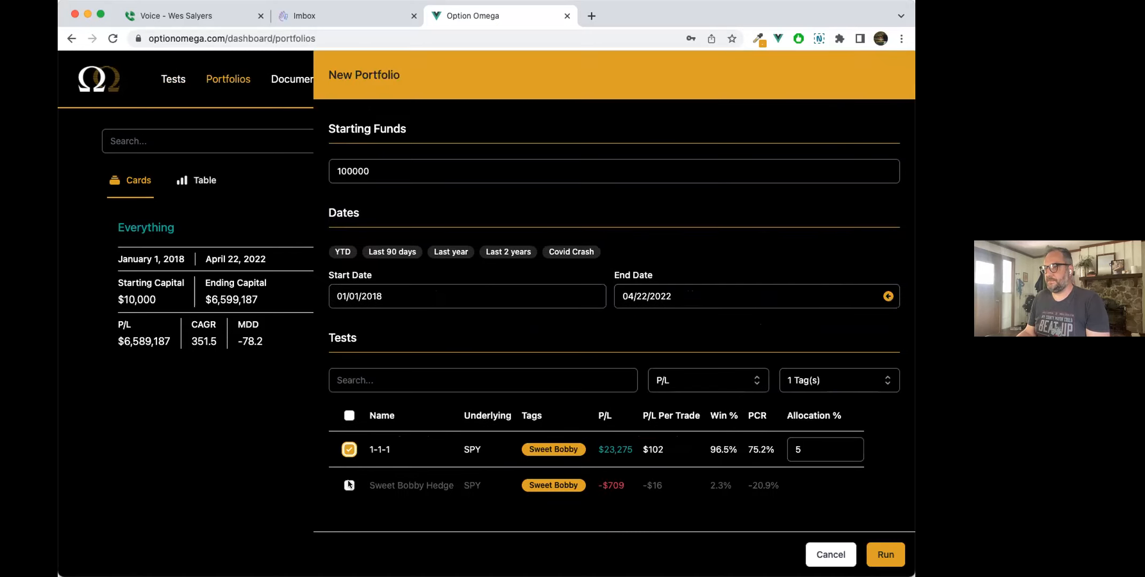
click(349, 484)
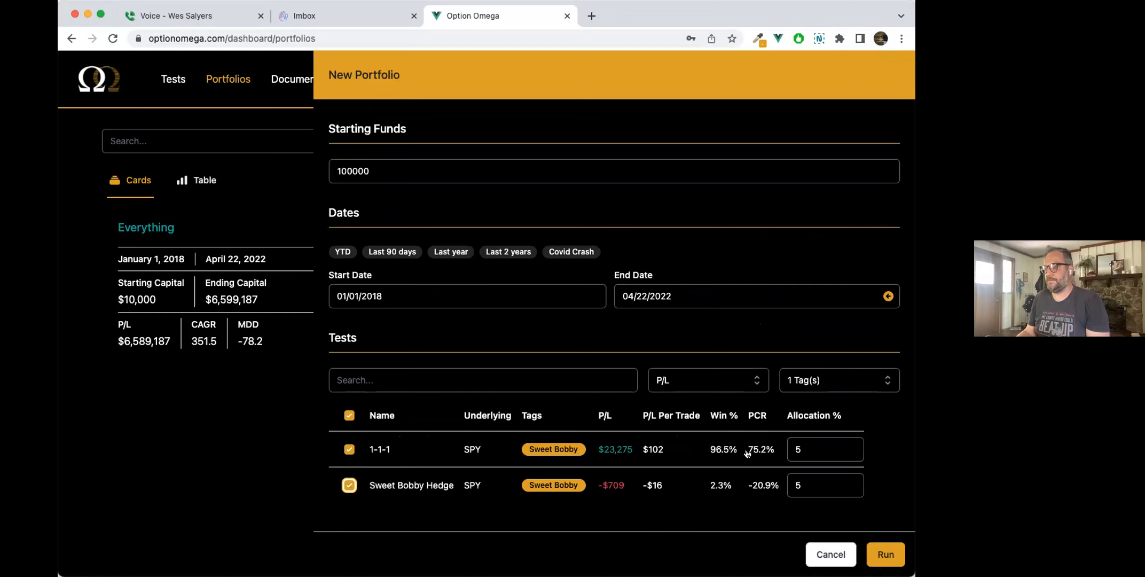
click(869, 555)
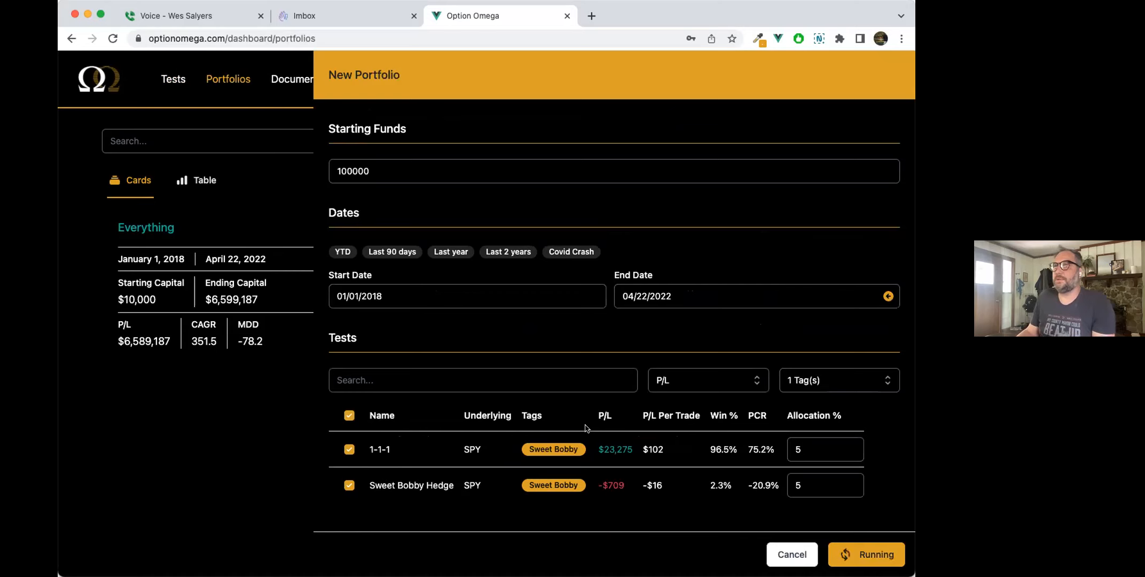
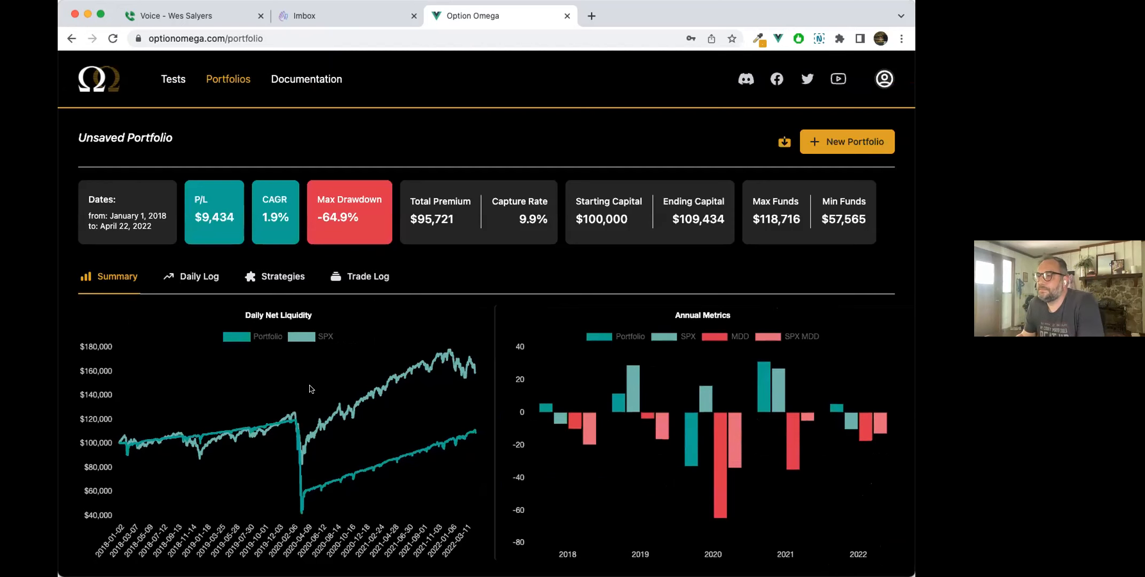
Examine the portfolio's max drawdown and net liquidity chart, and open the 1-1-1 test from its strategies
scroll(292, 367, down, 1)
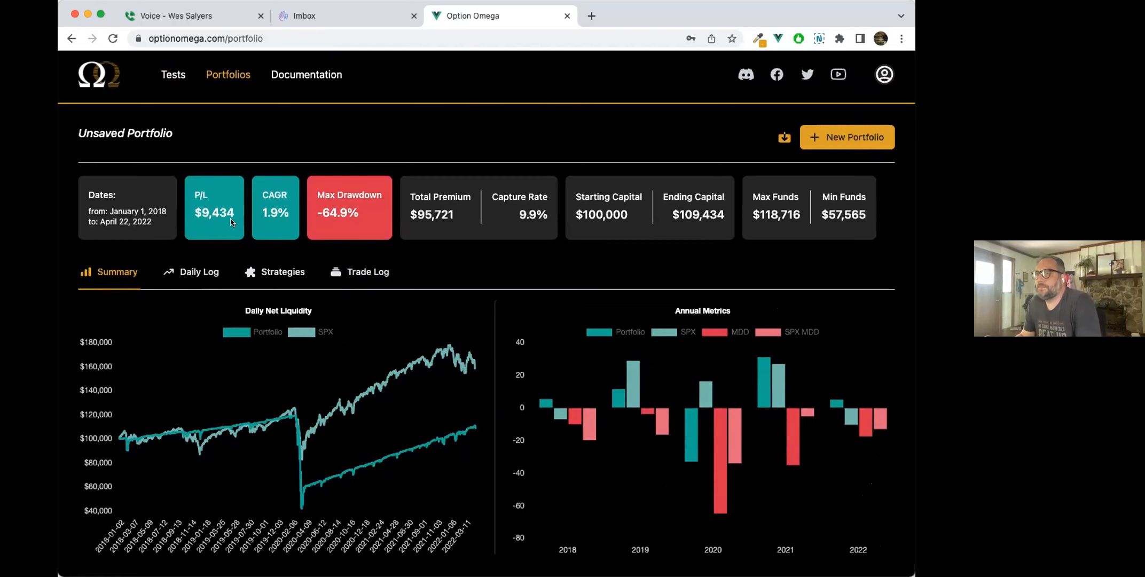
drag(354, 212, 319, 212)
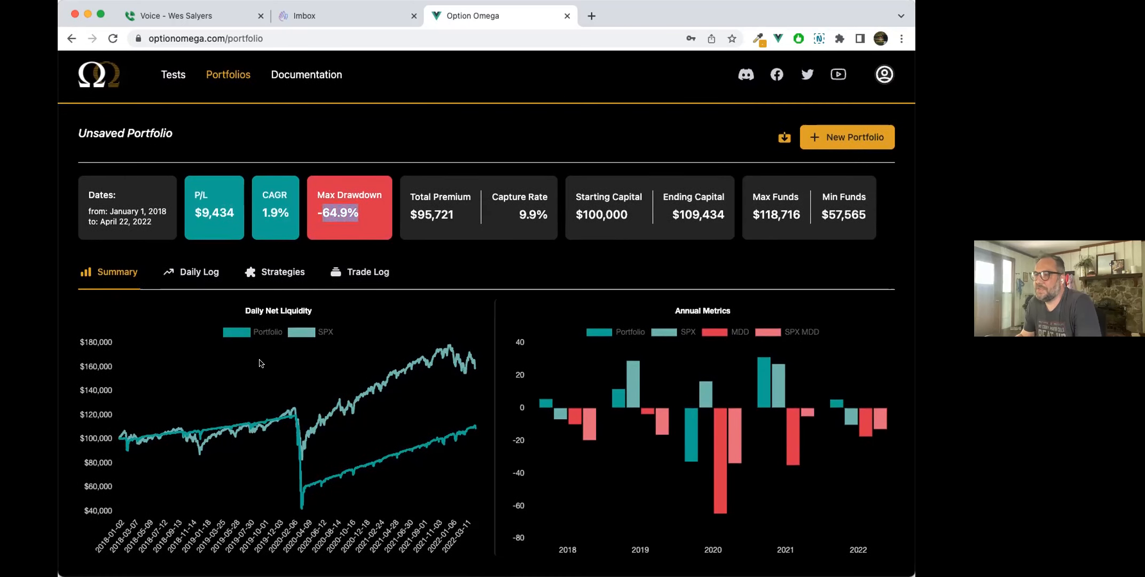
click(247, 412)
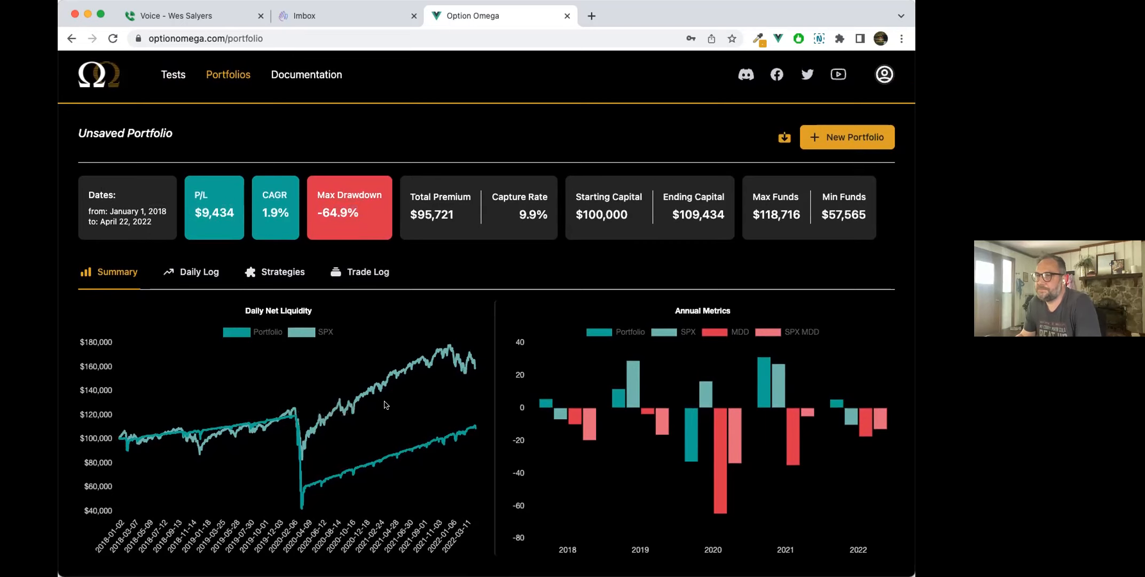
click(283, 272)
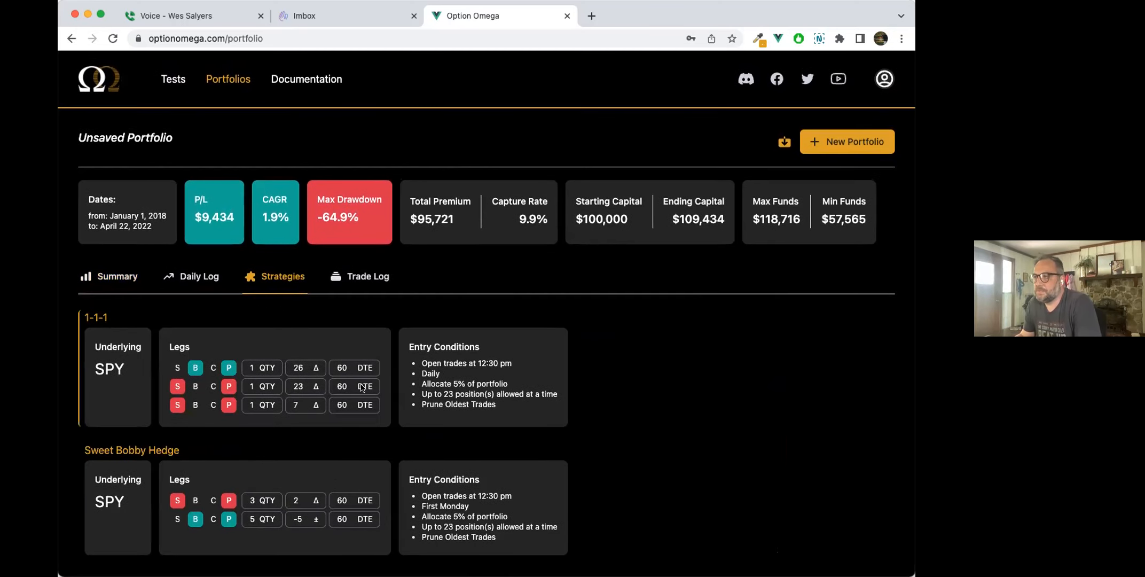
click(312, 350)
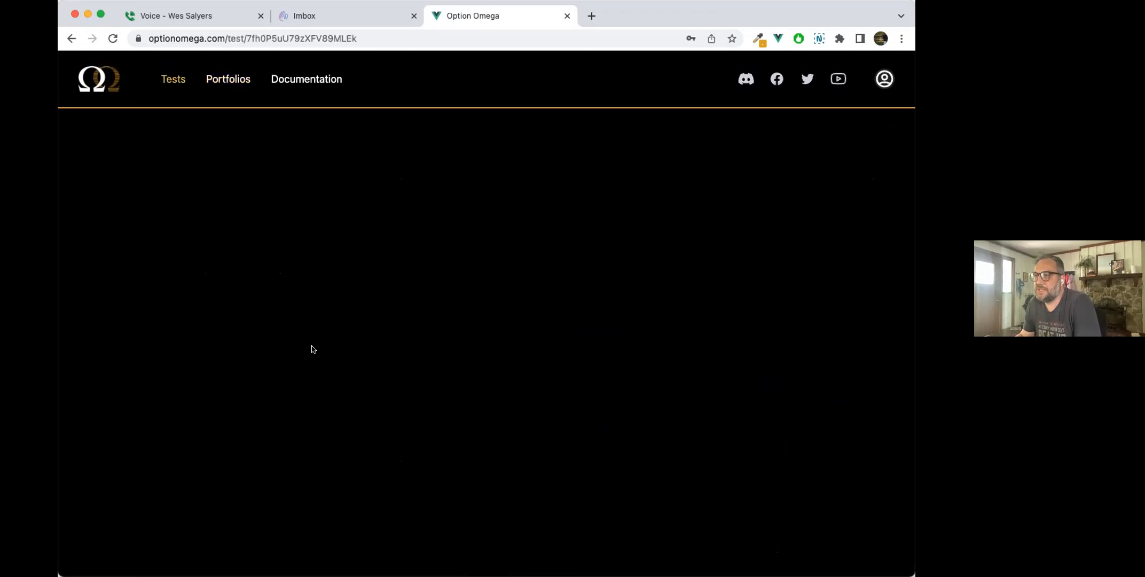
Return to the unsaved portfolio and examine its daily log of net liquidity and drawdown from January 2018 to August 2019
click(71, 38)
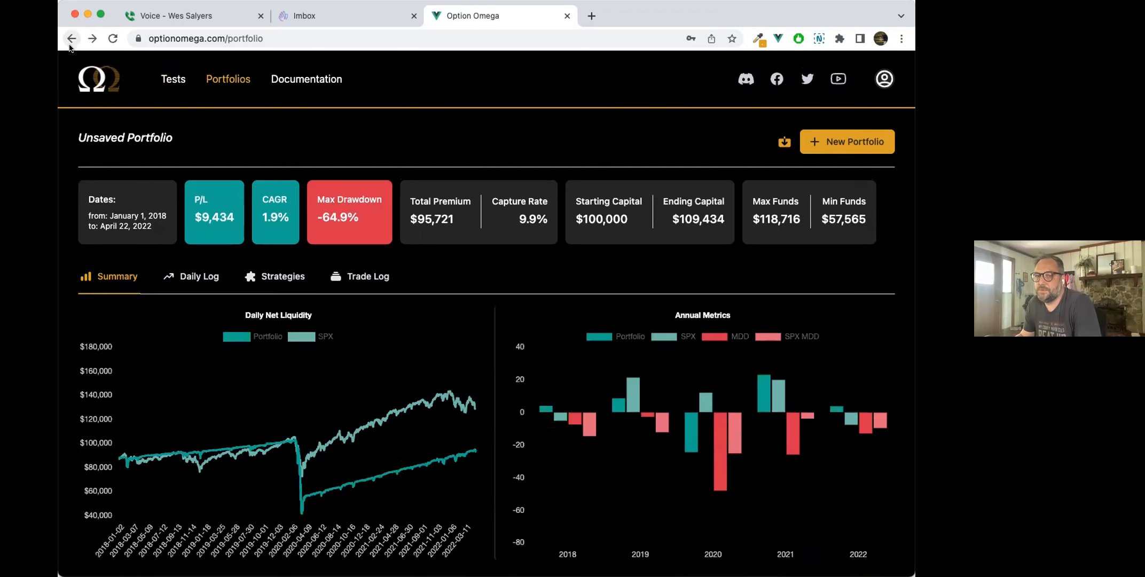
scroll(302, 322, down, 1)
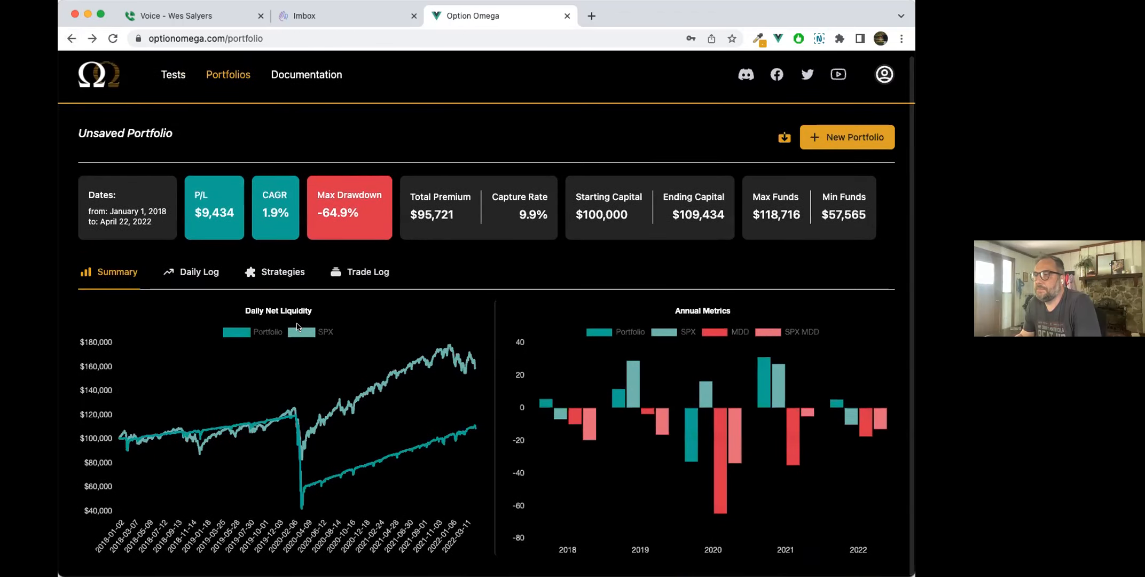
click(206, 276)
scroll(246, 295, down, 5)
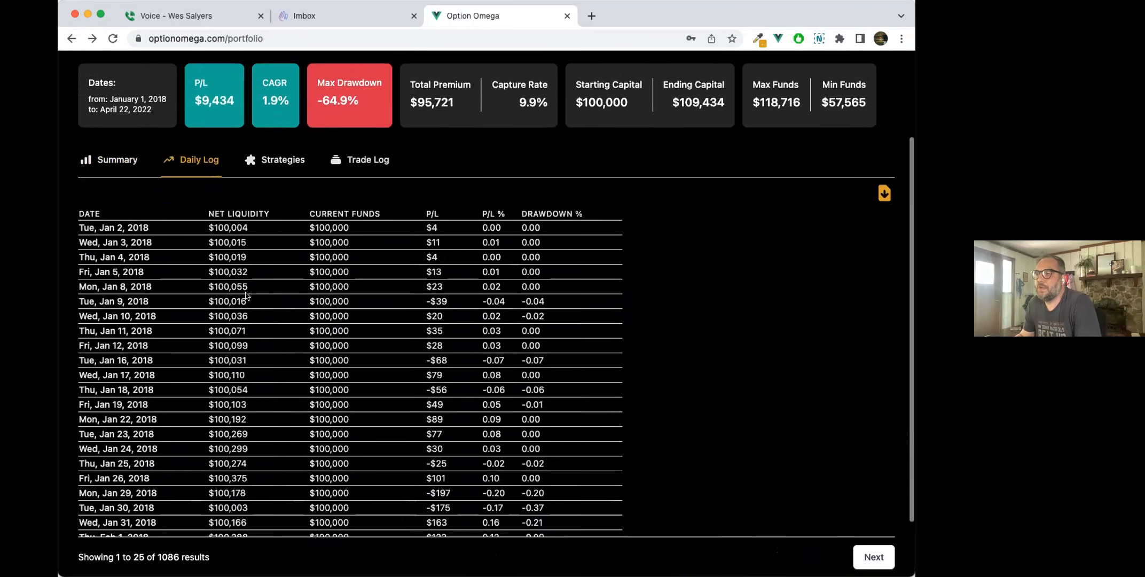
click(874, 538)
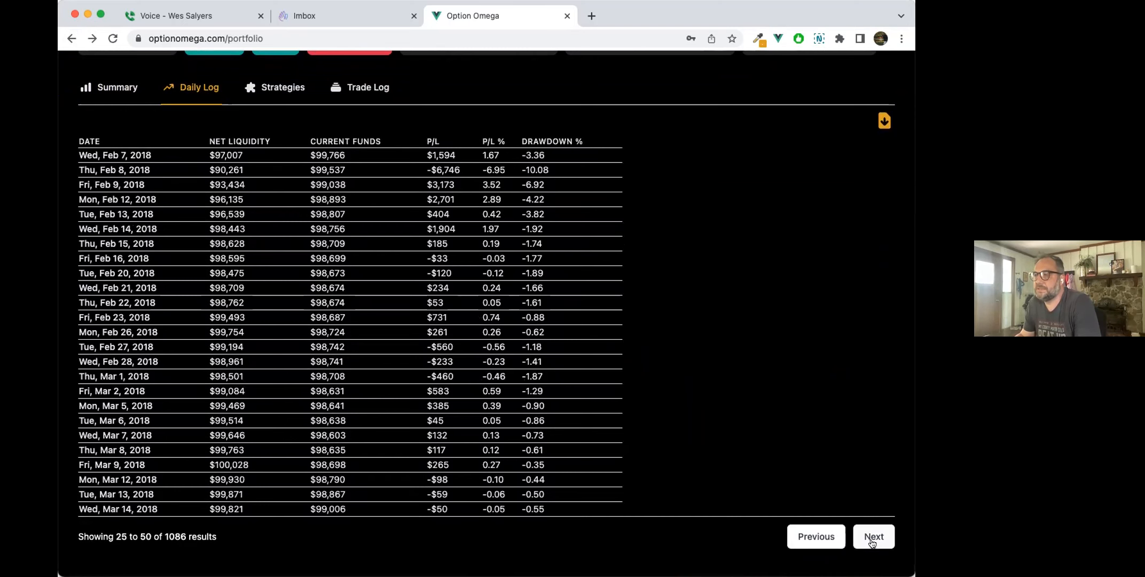
click(872, 542)
click(871, 543)
click(872, 542)
double_click(872, 542)
click(872, 542)
click(871, 543)
click(872, 543)
click(872, 543)
click(871, 543)
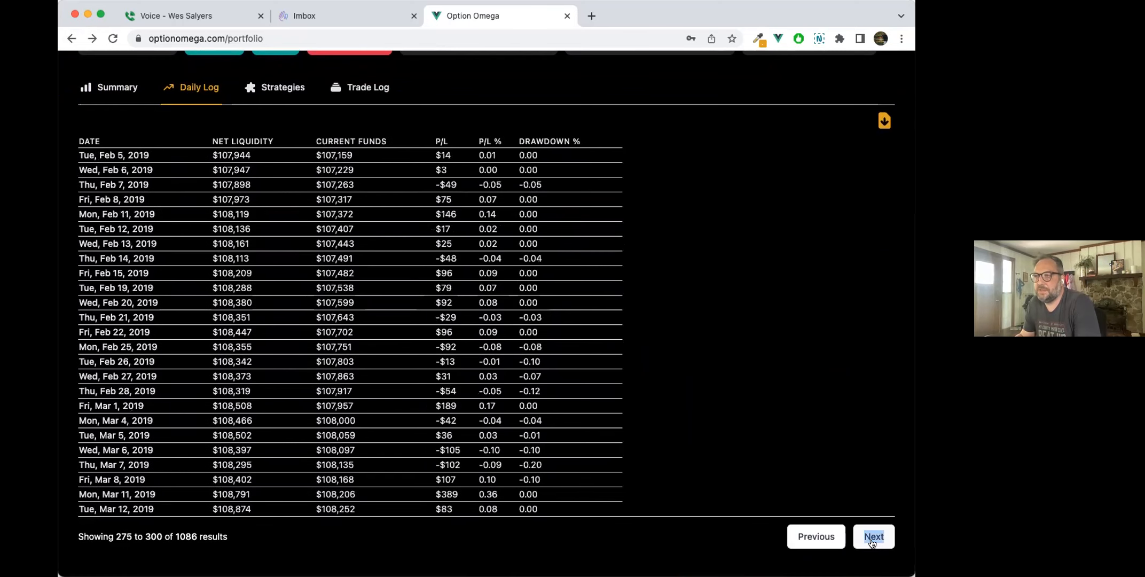
click(872, 542)
click(872, 542)
click(872, 542)
click(872, 542)
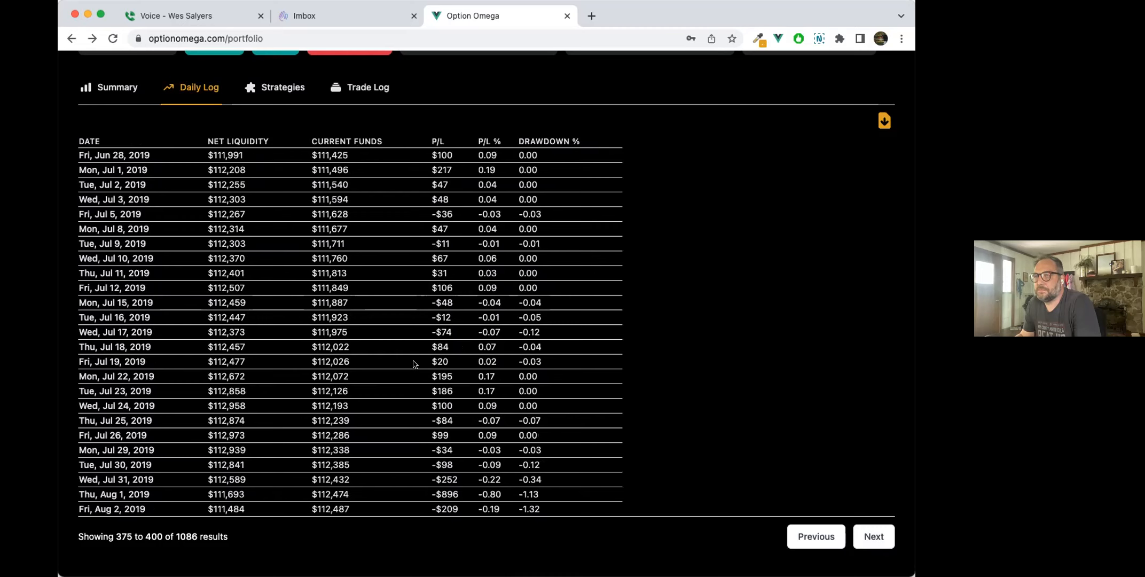
scroll(413, 361, up, 4)
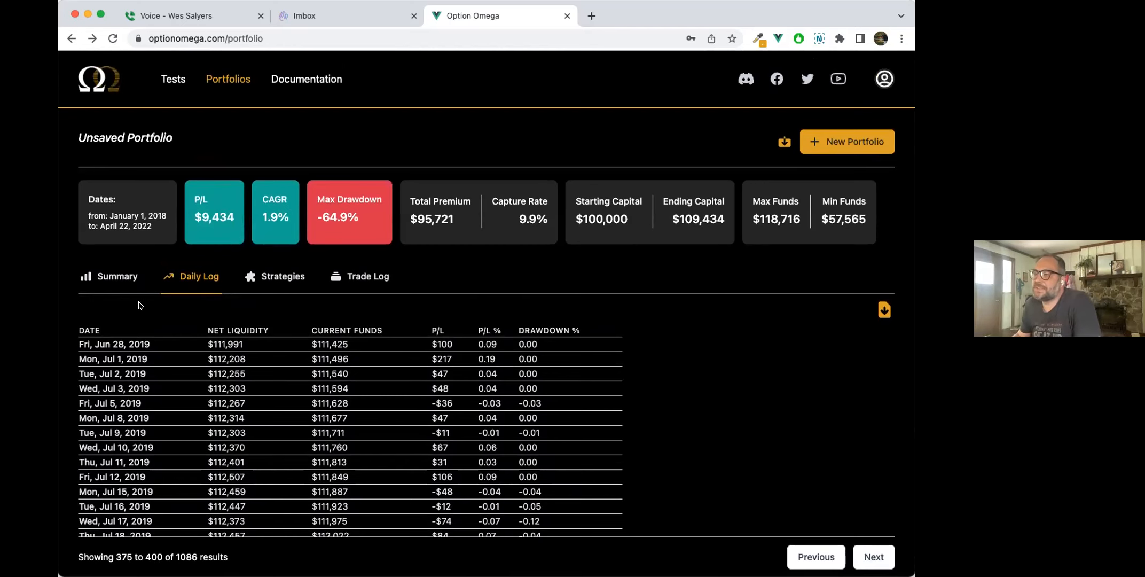
Examine the portfolio's trade log for the legs, closing costs and P/L of the January 2018 trades
click(368, 286)
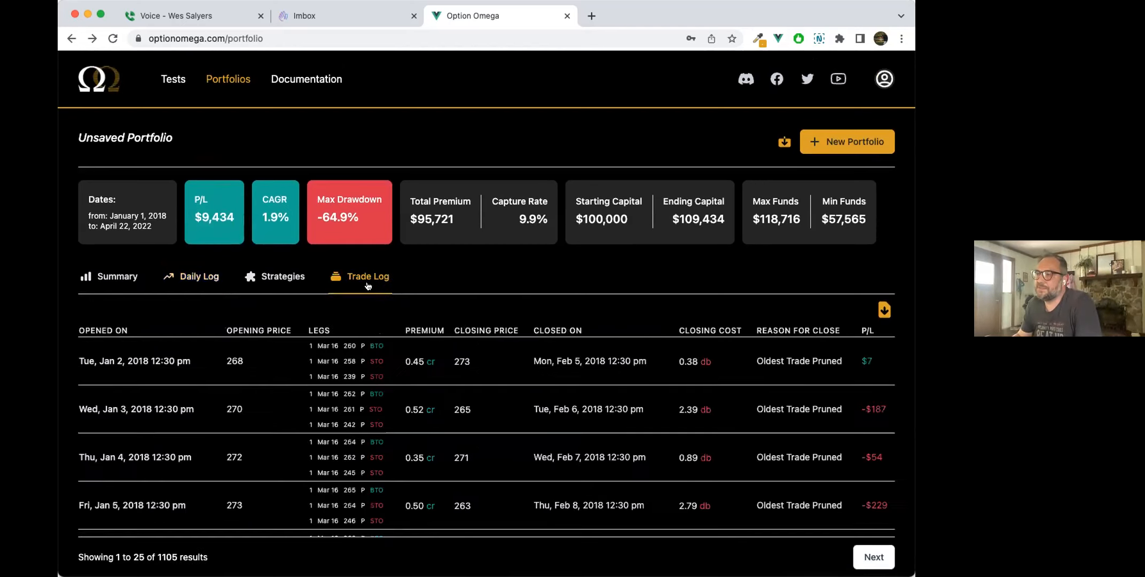
scroll(368, 289, down, 3)
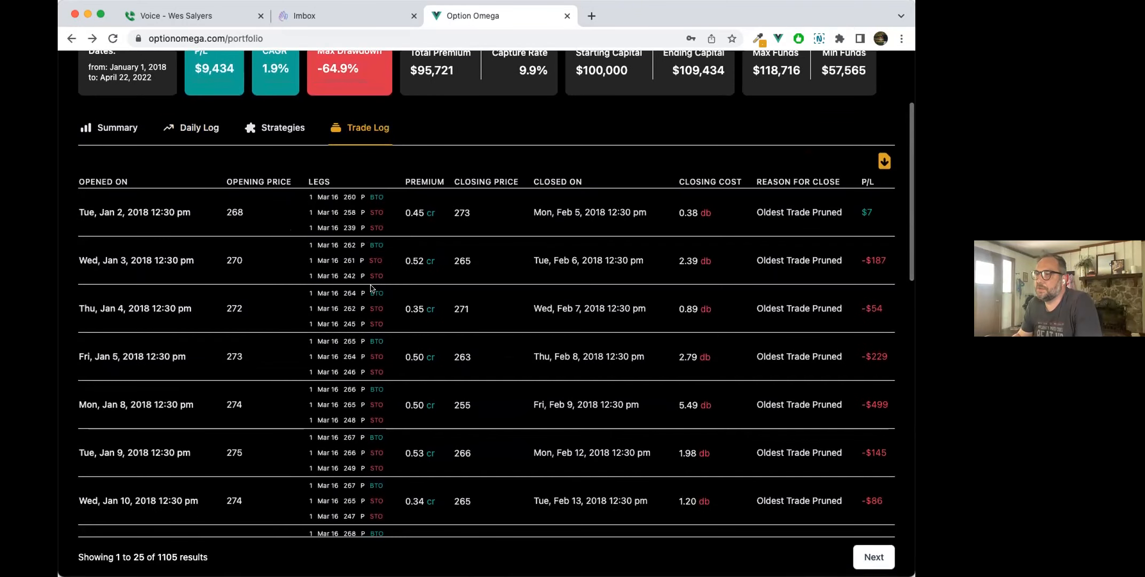
scroll(372, 288, down, 2)
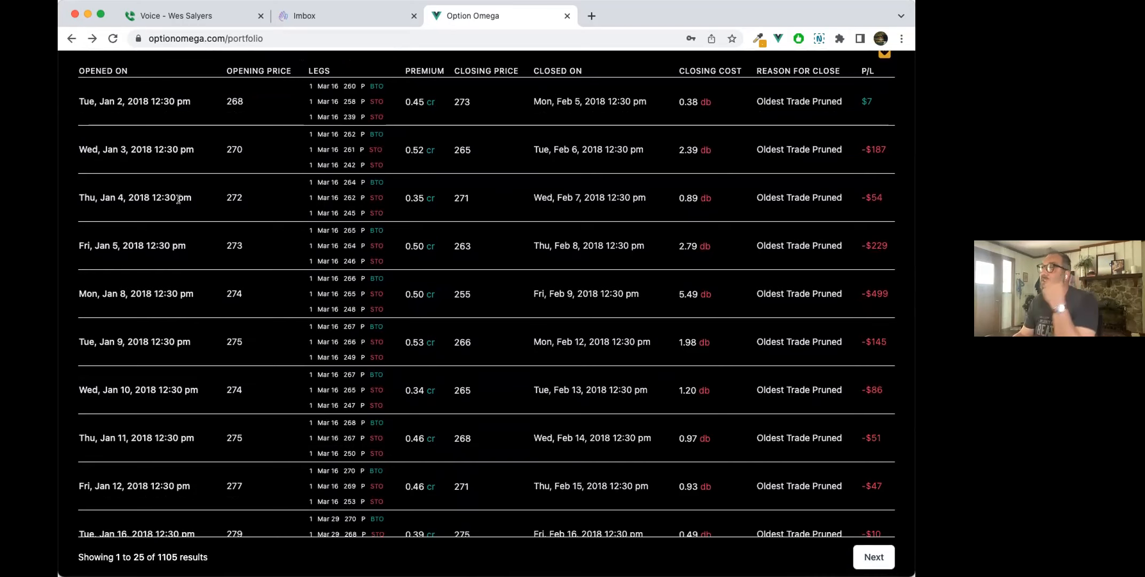
scroll(272, 237, down, 1)
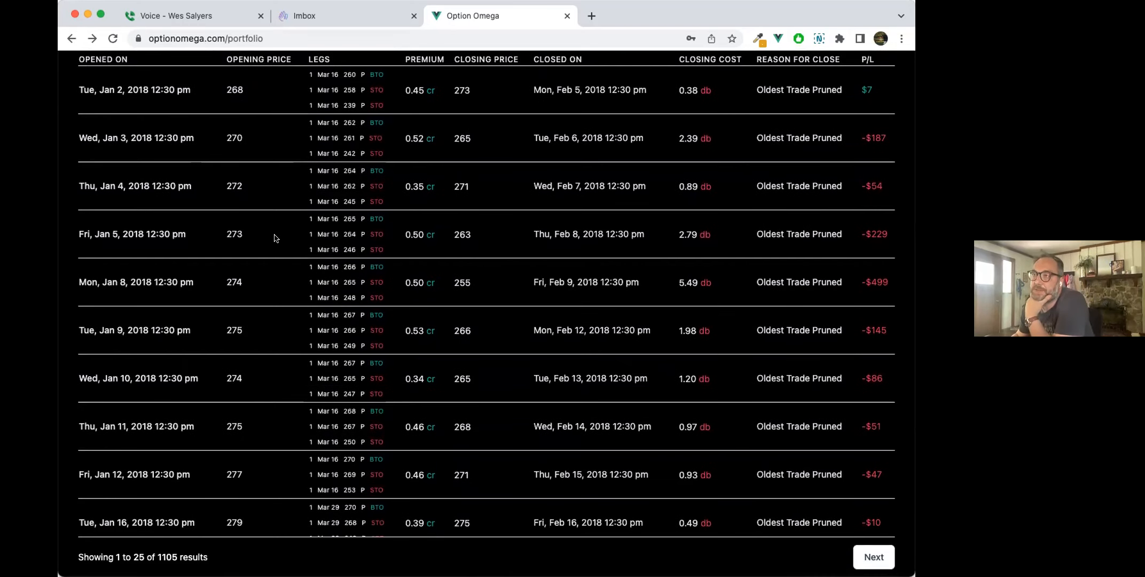
scroll(275, 238, down, 2)
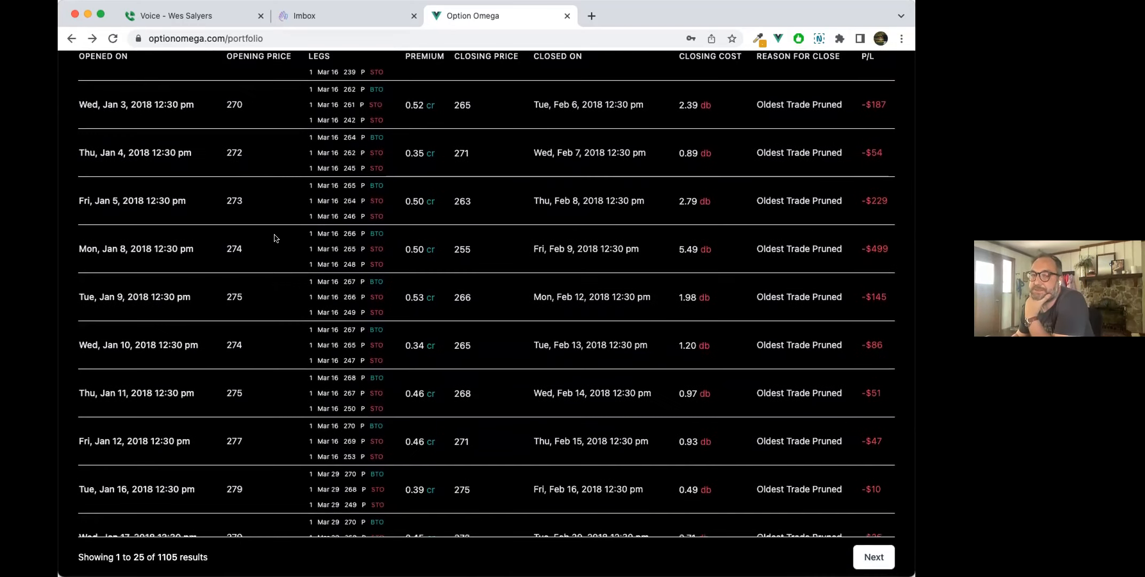
scroll(275, 238, down, 10)
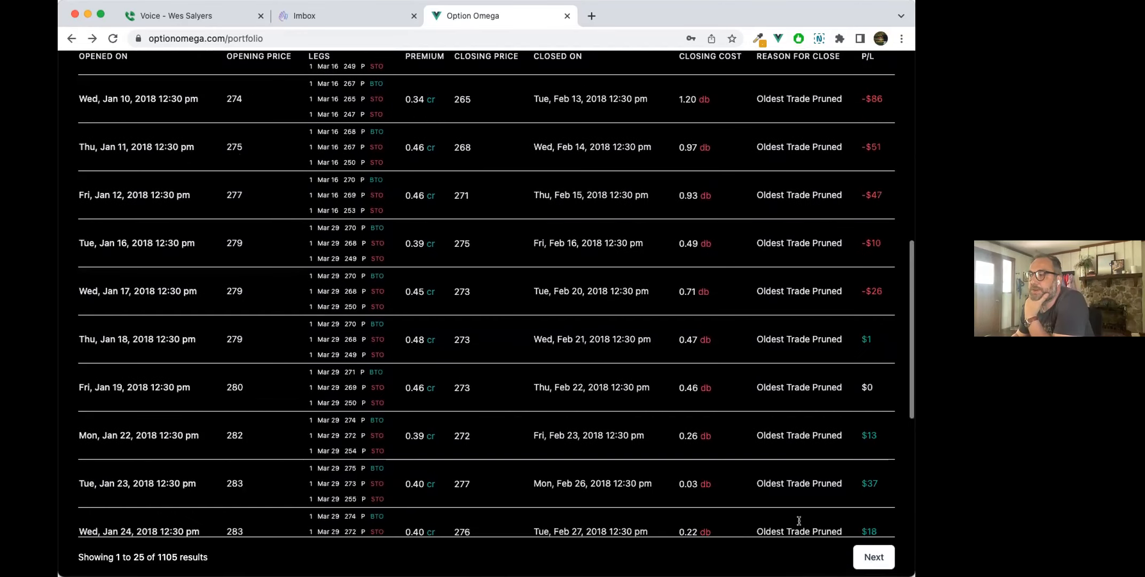
Page the trade log forward to the trades opened in February 2020
click(861, 556)
click(861, 557)
double_click(861, 556)
click(861, 557)
double_click(861, 557)
double_click(861, 556)
double_click(862, 556)
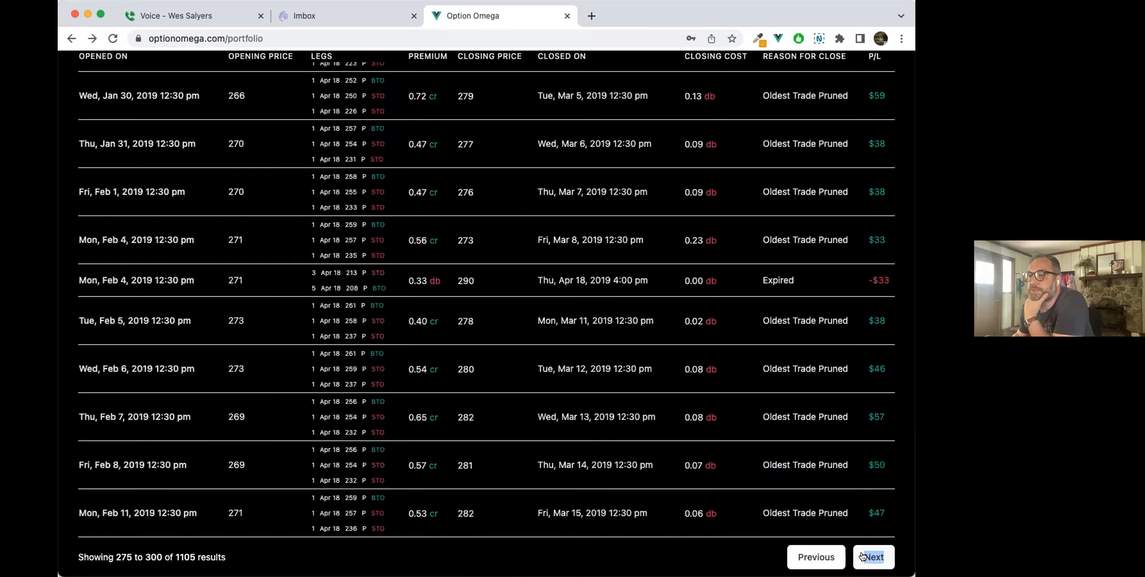
click(861, 556)
click(861, 556)
double_click(862, 557)
click(861, 557)
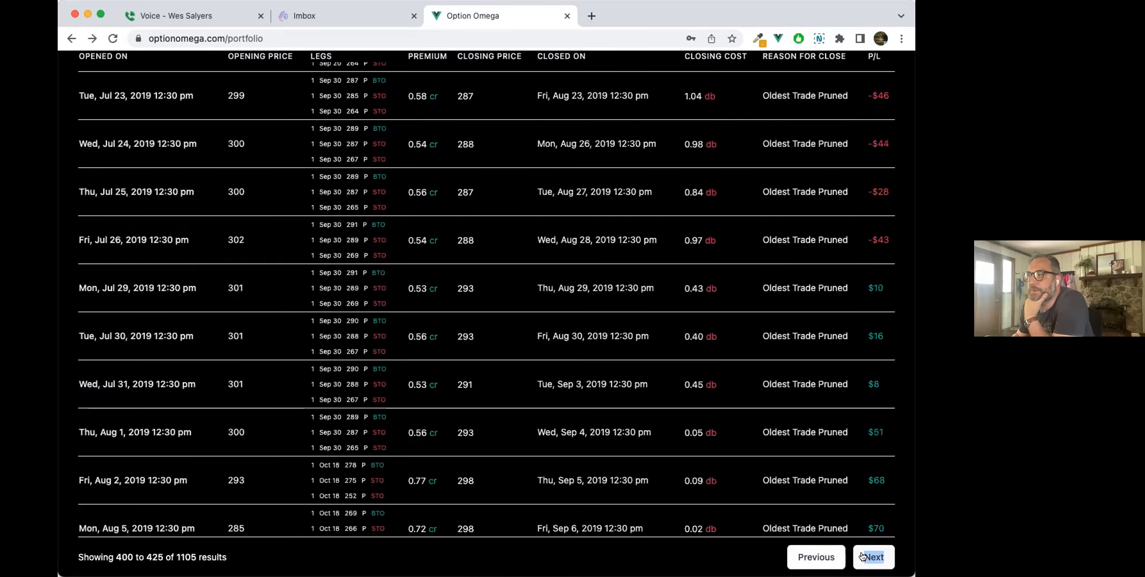
click(861, 556)
click(816, 556)
scroll(710, 458, up, 3)
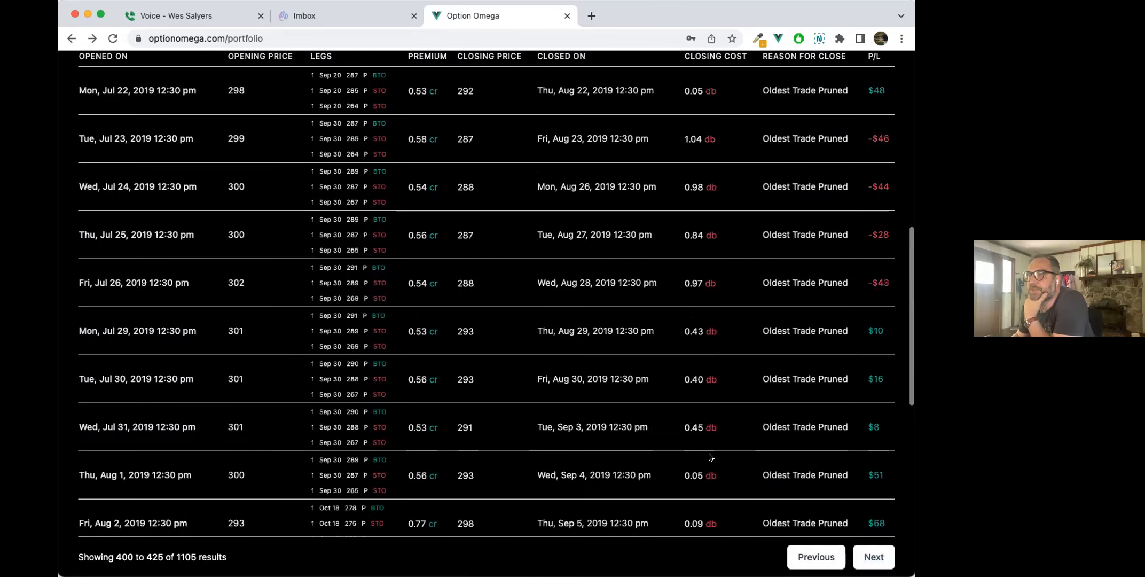
scroll(711, 457, up, 1)
click(876, 557)
double_click(876, 557)
click(875, 556)
click(876, 557)
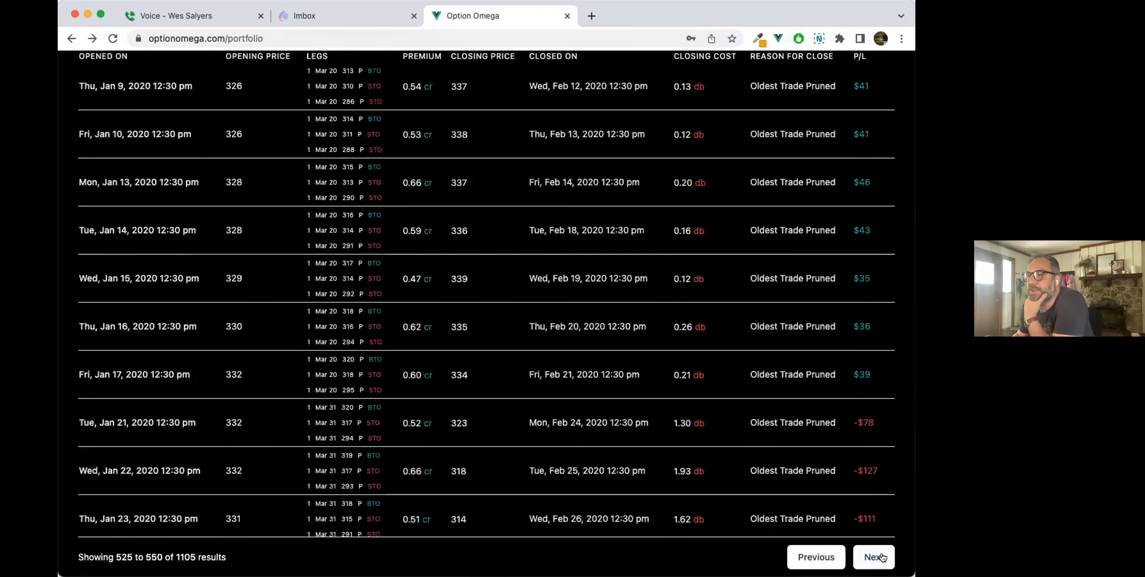
click(876, 556)
Examine the closing dates, closing costs and P/L of the trades opened in February and March 2020
scroll(671, 384, up, 10)
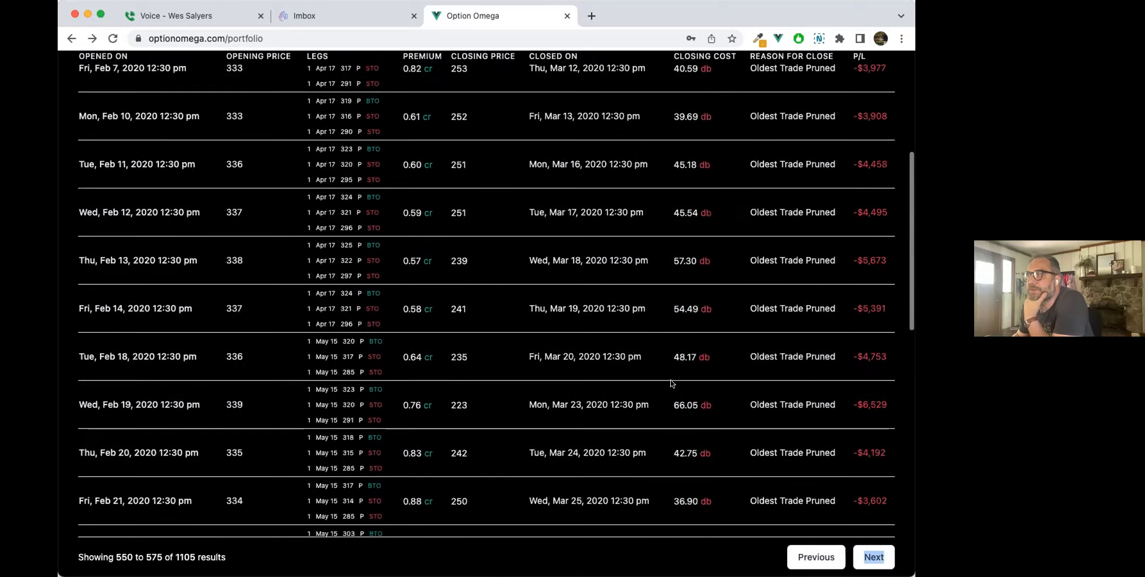
scroll(671, 384, up, 2)
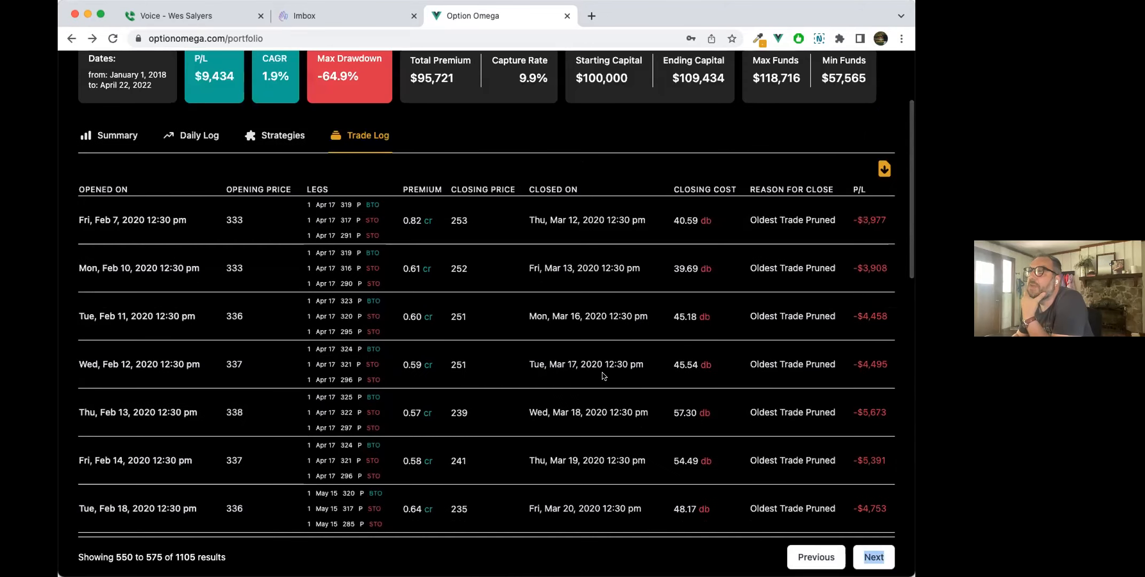
scroll(603, 376, down, 5)
scroll(585, 344, down, 20)
scroll(584, 344, down, 2)
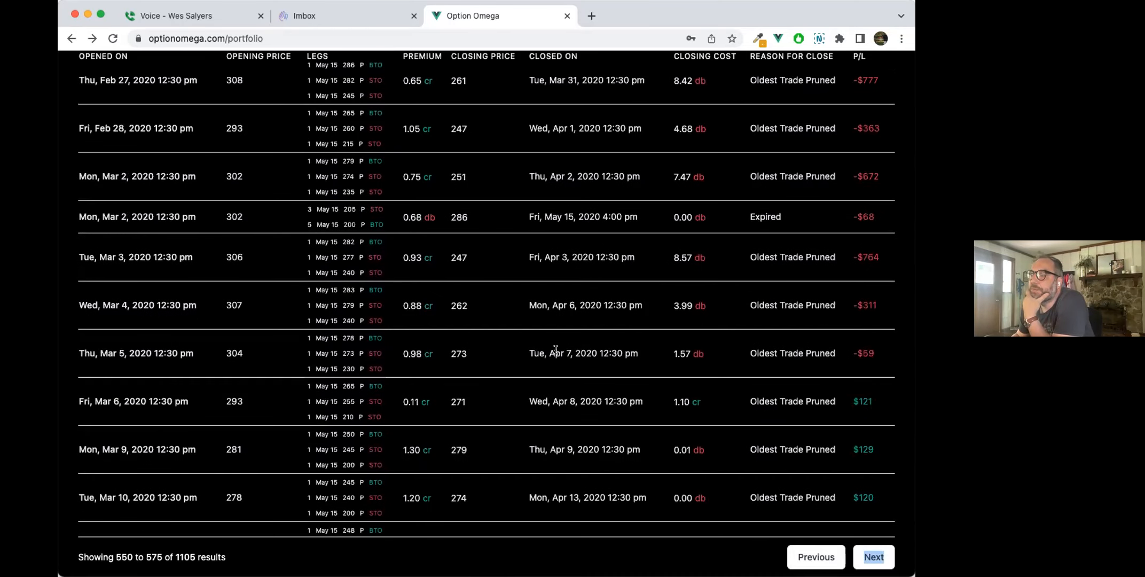
scroll(555, 350, up, 20)
scroll(557, 354, down, 4)
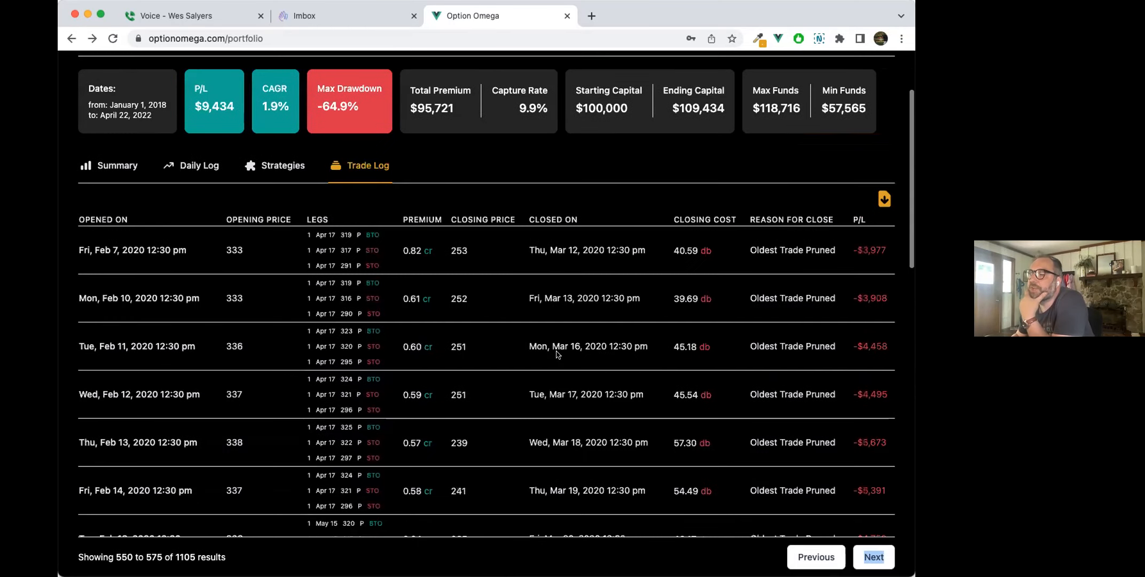
scroll(556, 354, down, 4)
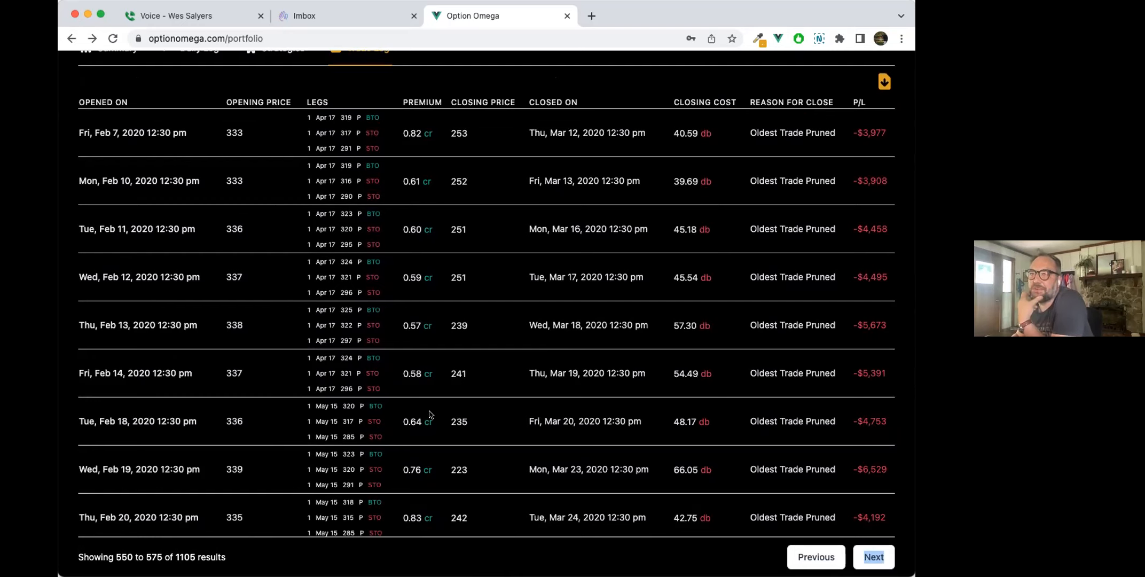
scroll(439, 410, down, 2)
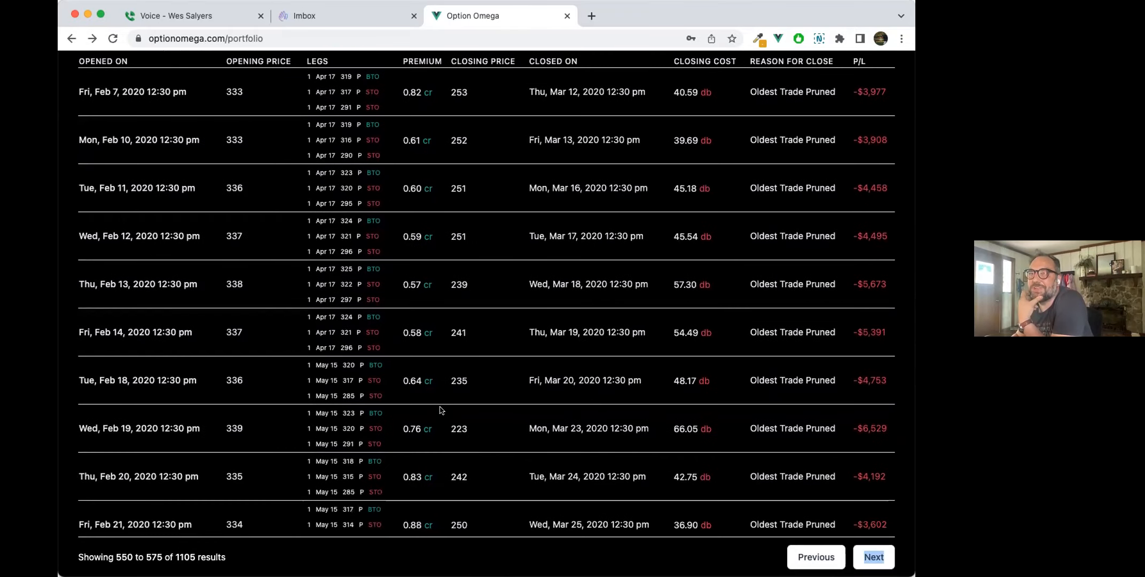
scroll(440, 410, down, 3)
scroll(439, 410, down, 15)
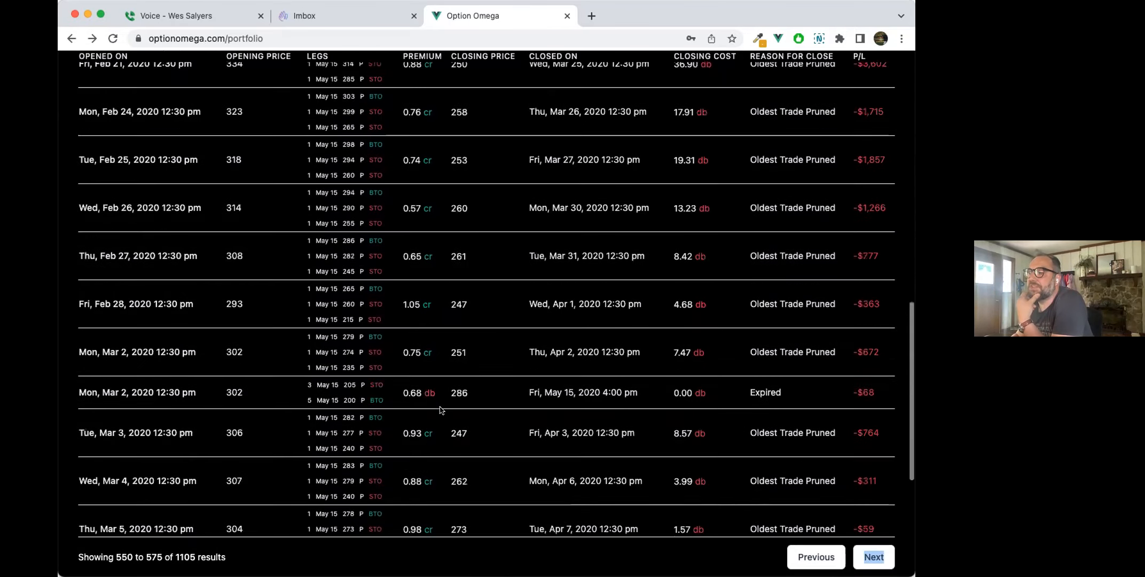
scroll(440, 409, down, 2)
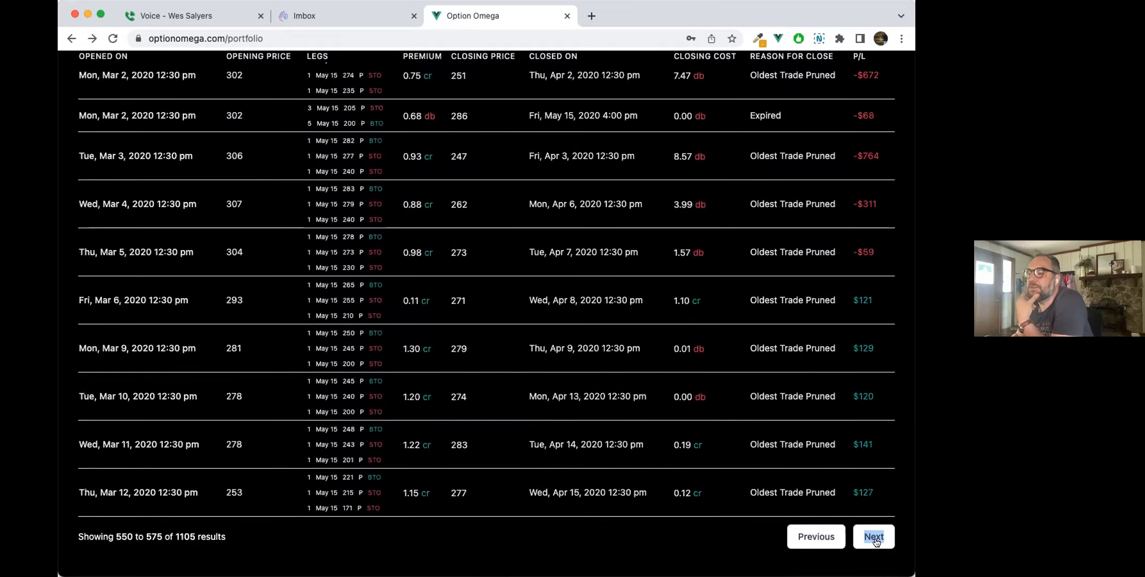
Page through the trade log from April to December 2020, checking the hedge trades and P/L
click(876, 542)
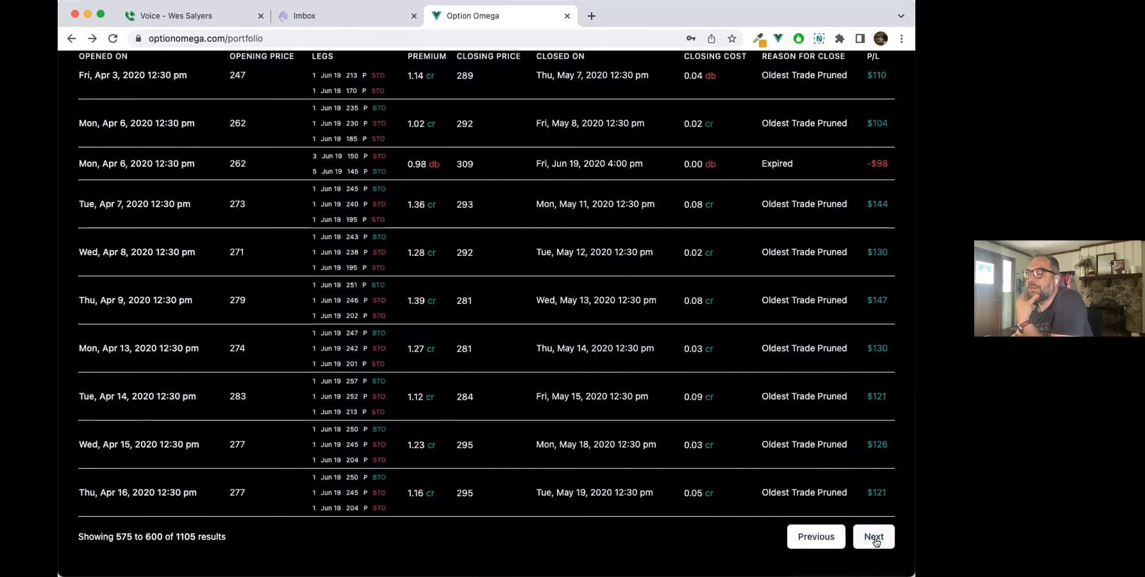
click(876, 542)
click(876, 541)
click(875, 542)
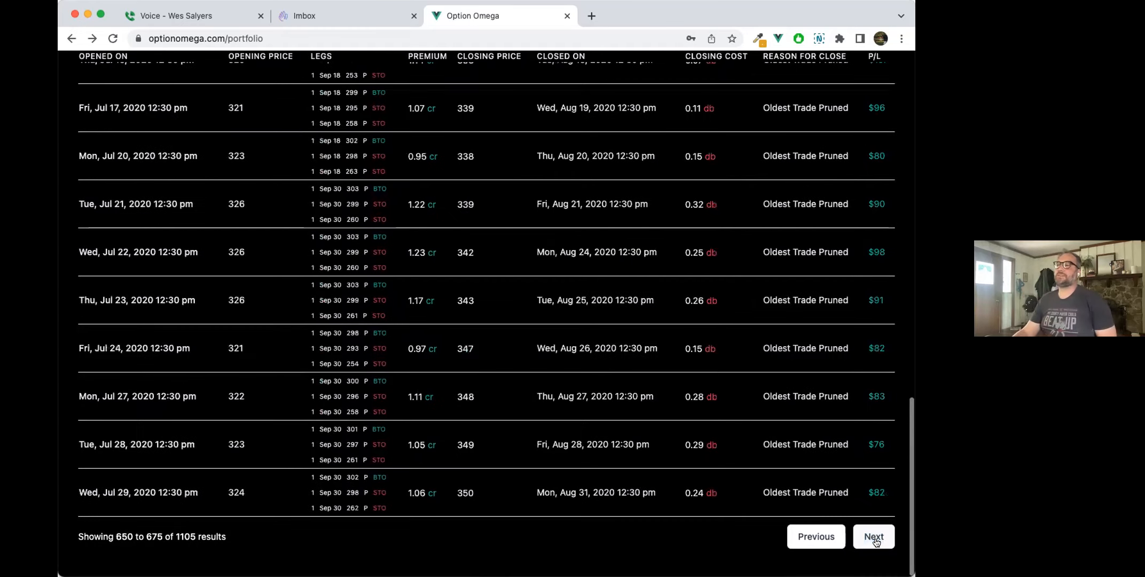
click(876, 542)
click(876, 542)
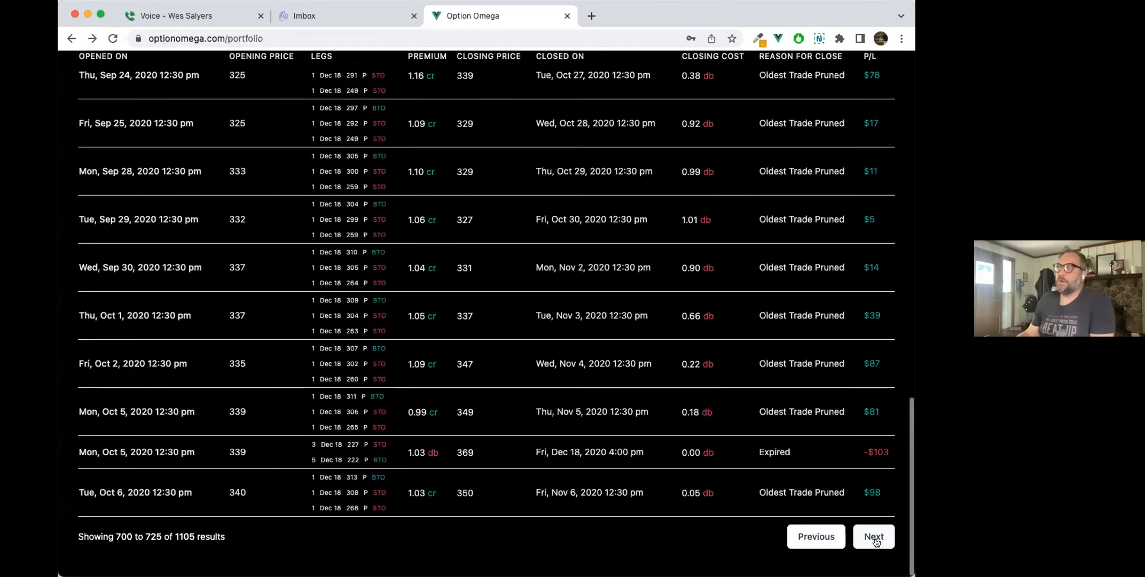
click(876, 542)
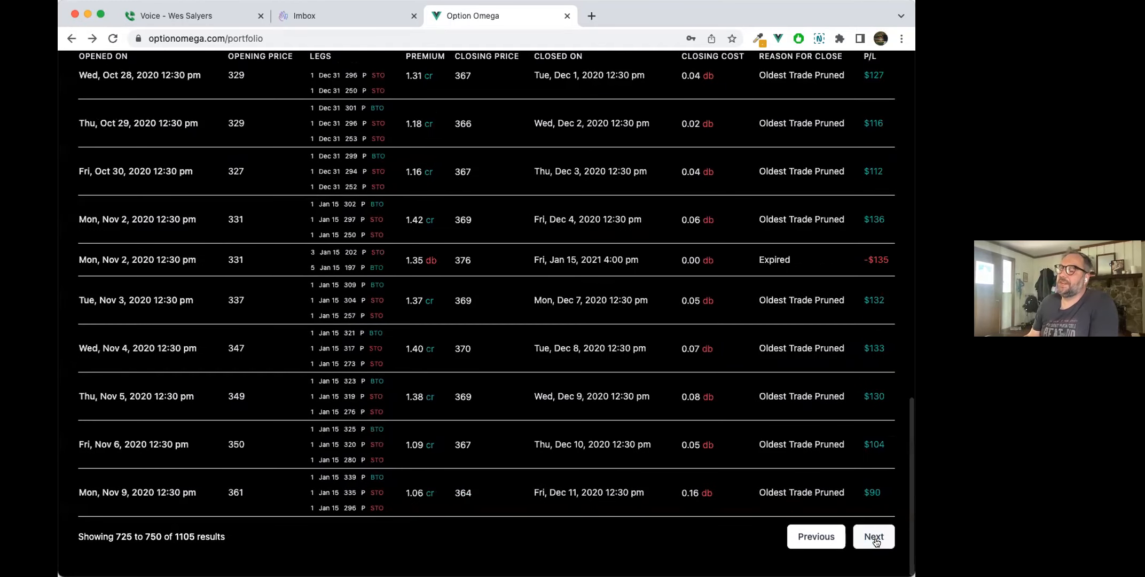
click(876, 542)
click(876, 542)
scroll(813, 482, up, 2)
scroll(811, 481, up, 10)
scroll(812, 482, up, 5)
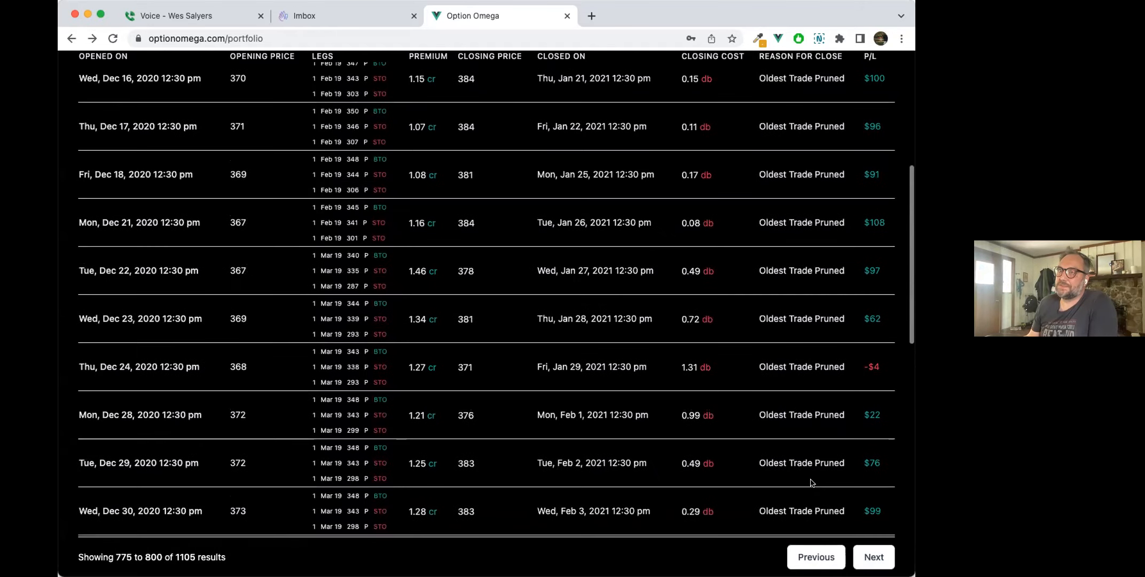
scroll(771, 456, down, 15)
scroll(738, 425, up, 20)
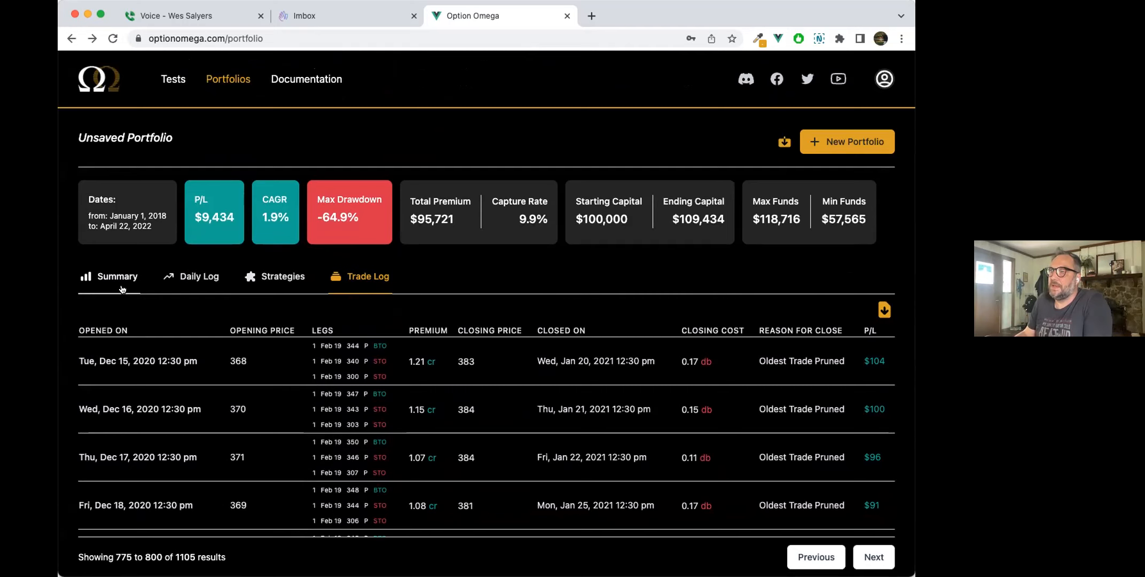
Review the dates, included tests and allocations in a new portfolio form, cancel it, and go to the saved tests
click(847, 141)
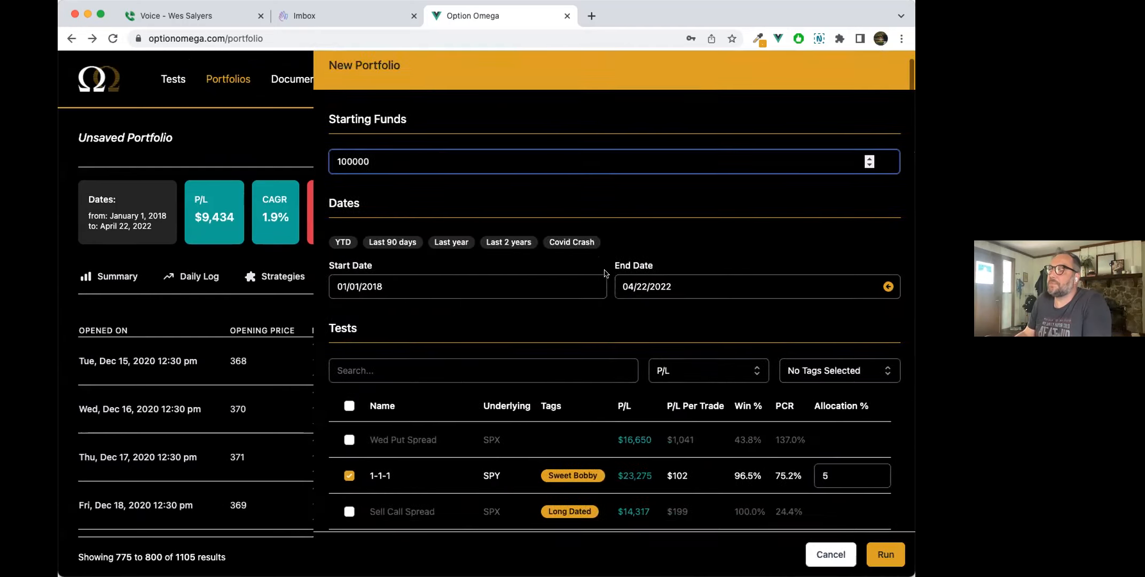
scroll(604, 273, down, 3)
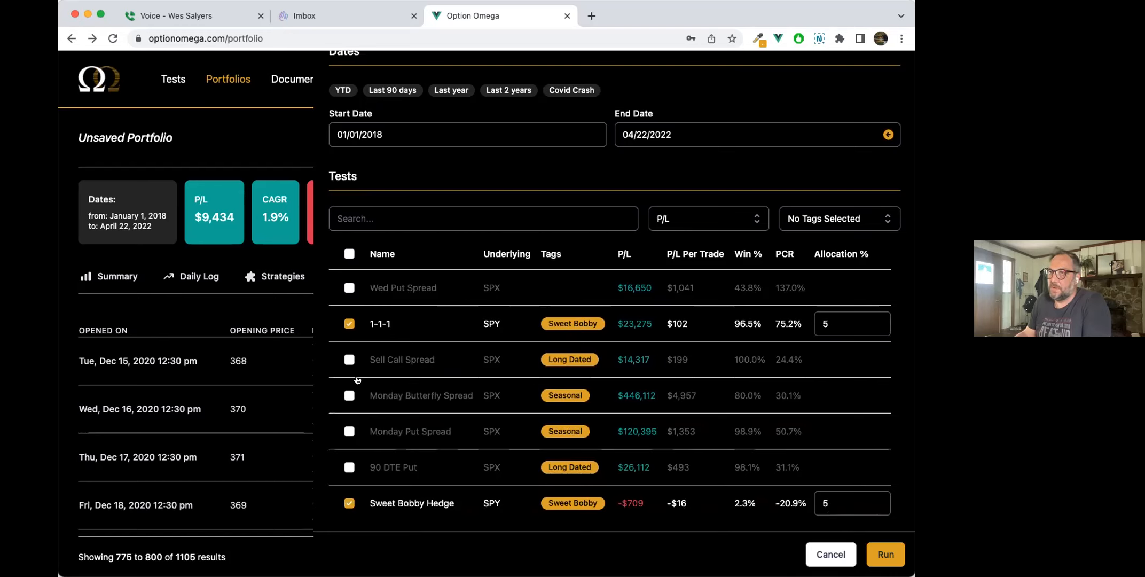
click(835, 556)
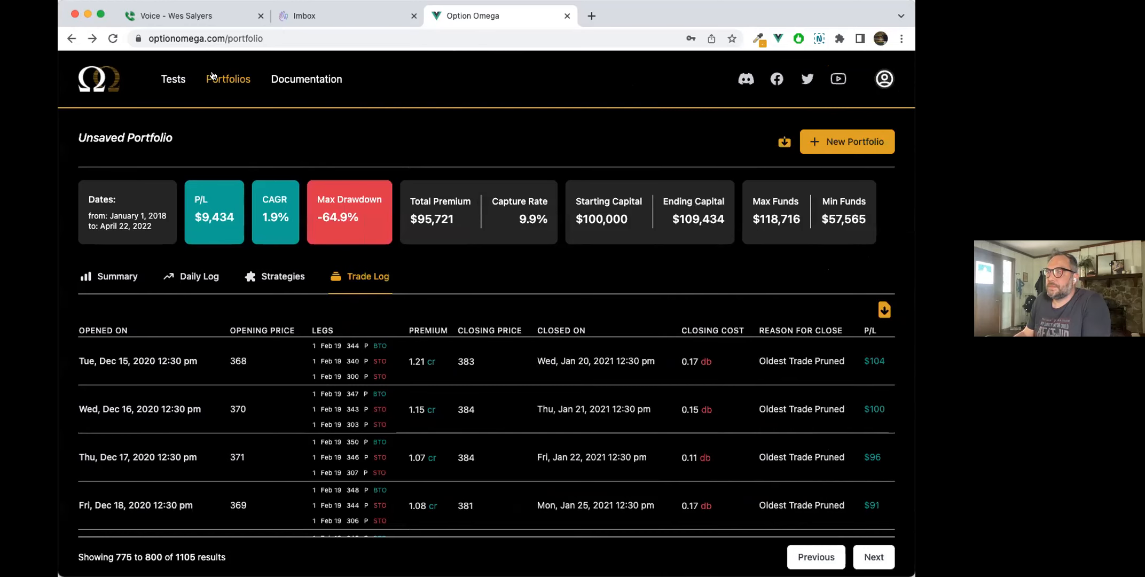
click(173, 79)
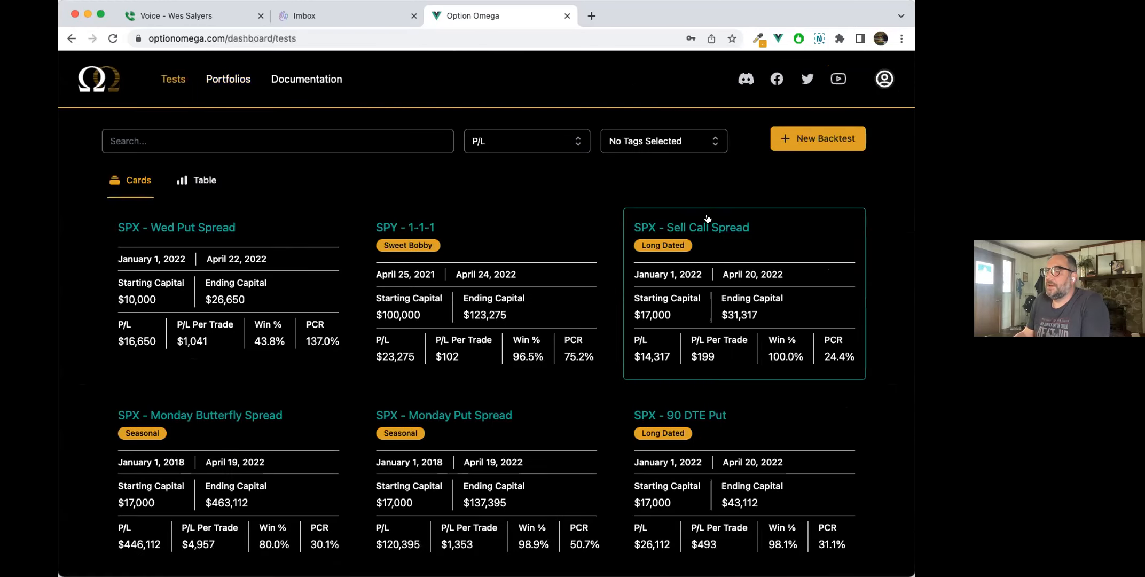
Start a new SPY backtest over the year-to-date range and remove all three put legs
click(817, 138)
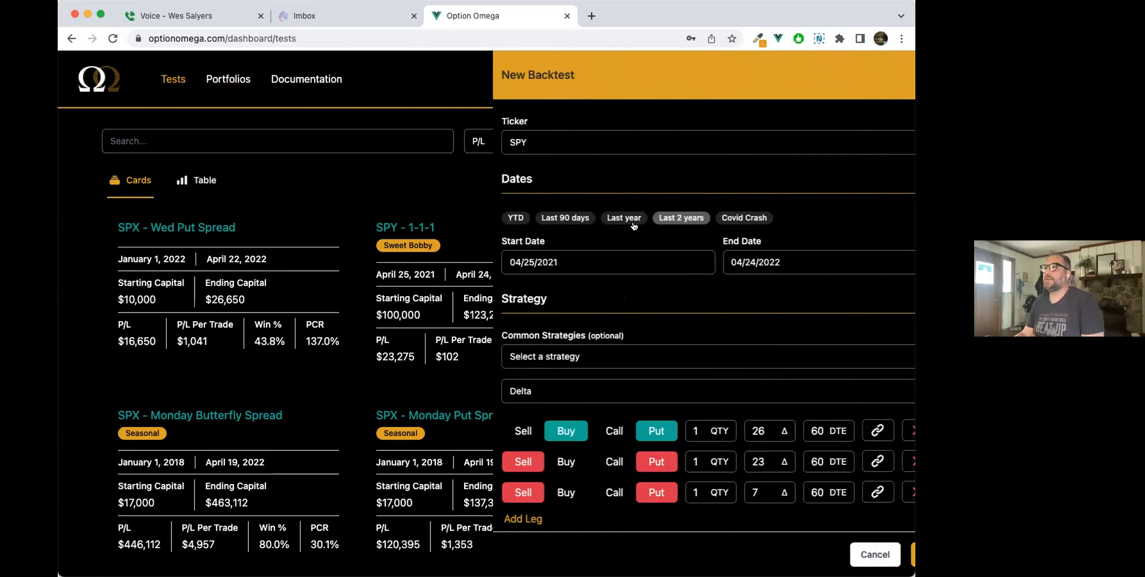
click(471, 217)
scroll(607, 289, down, 5)
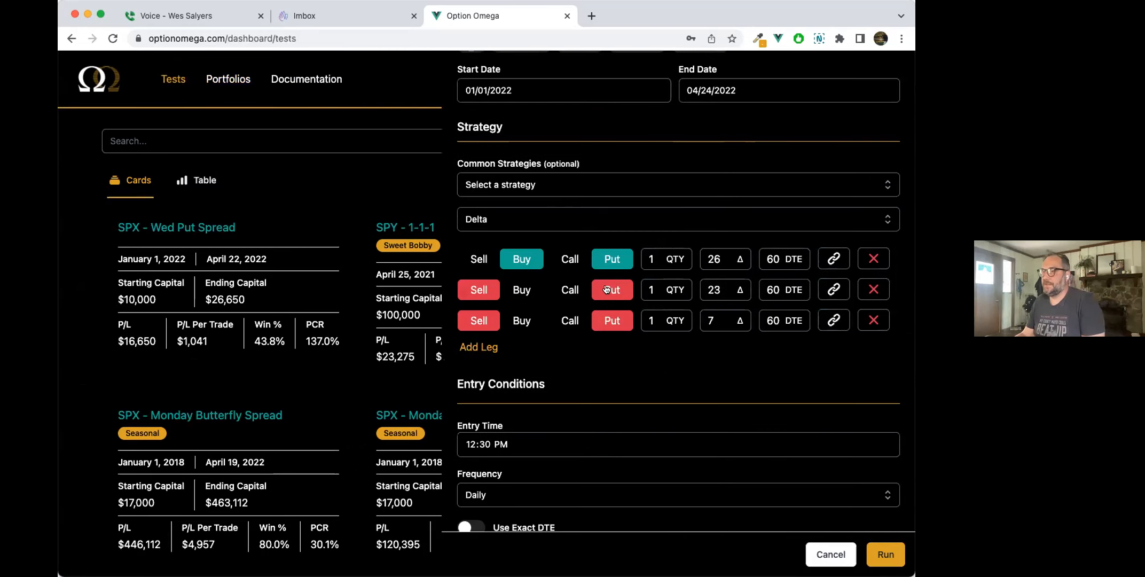
click(873, 258)
click(873, 258)
click(873, 258)
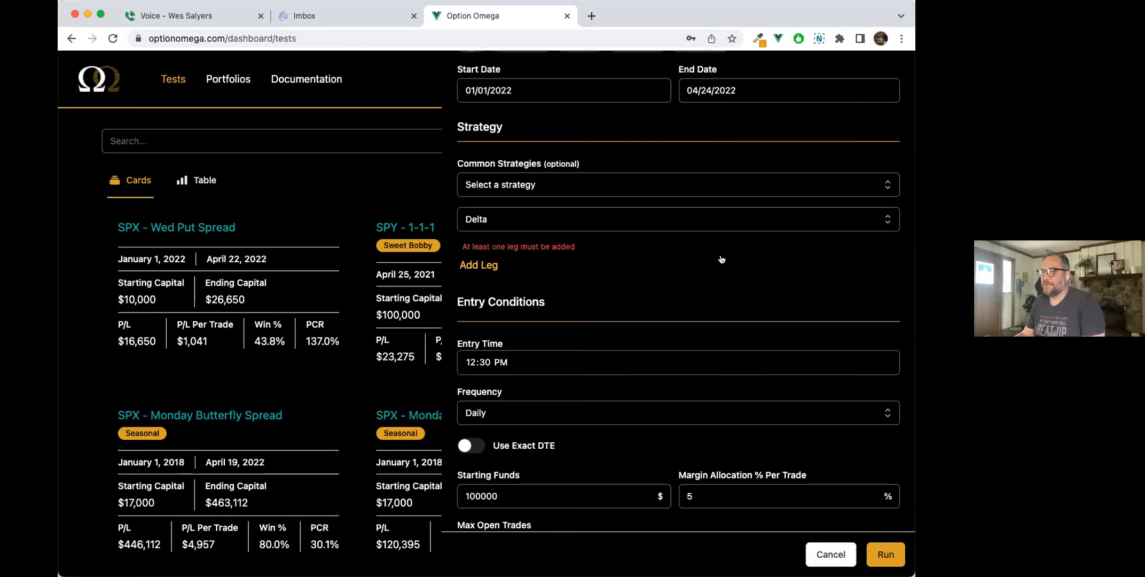
Apply the Short Call Spread common strategy and run the backtest with its default legs
click(497, 193)
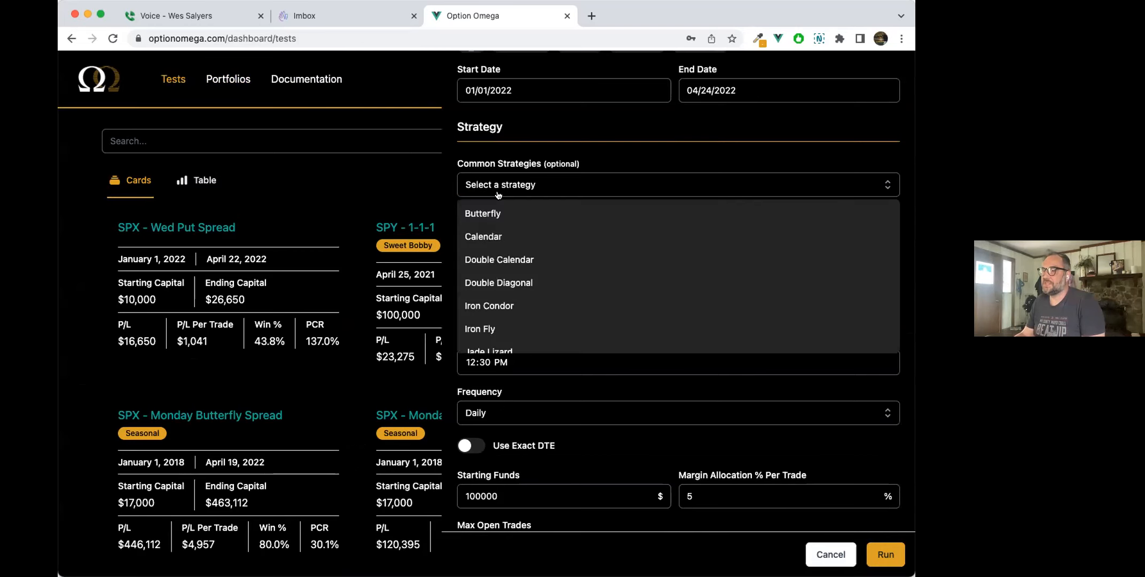
scroll(516, 260, down, 6)
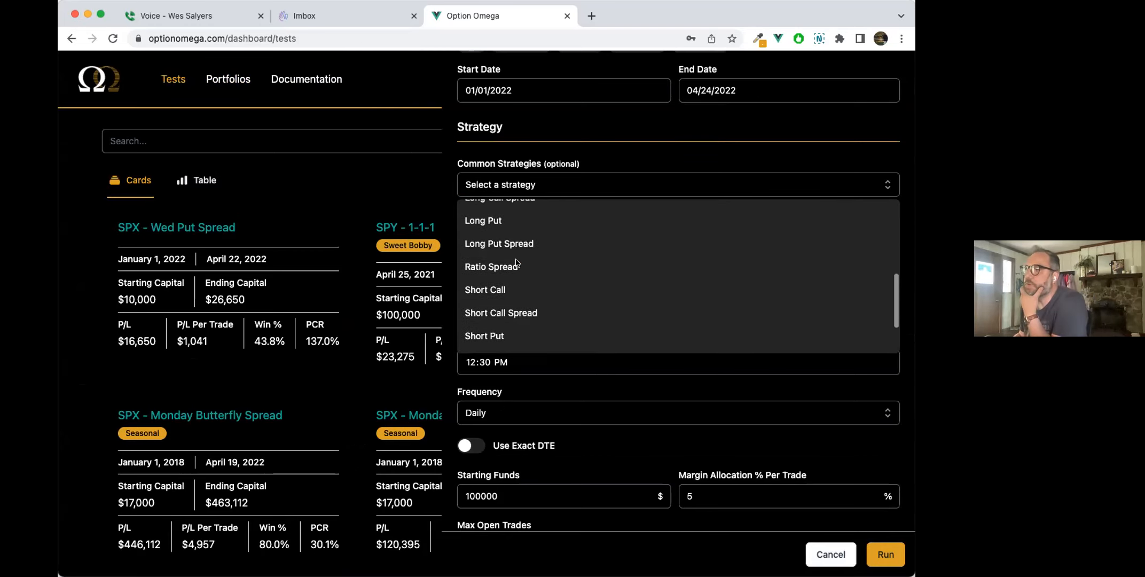
scroll(516, 261, down, 2)
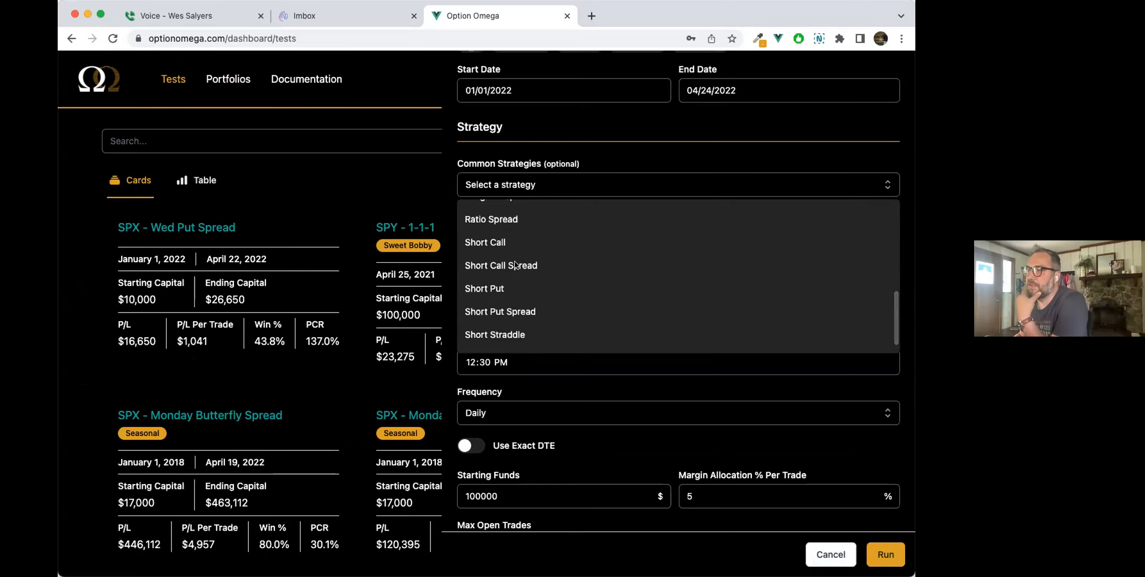
click(514, 265)
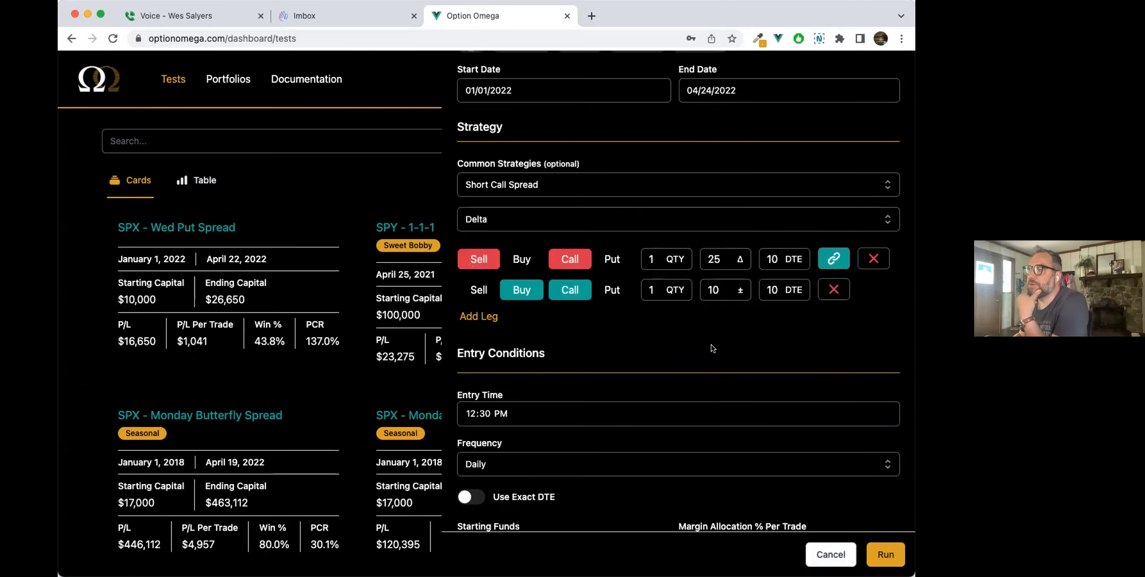
scroll(712, 349, down, 2)
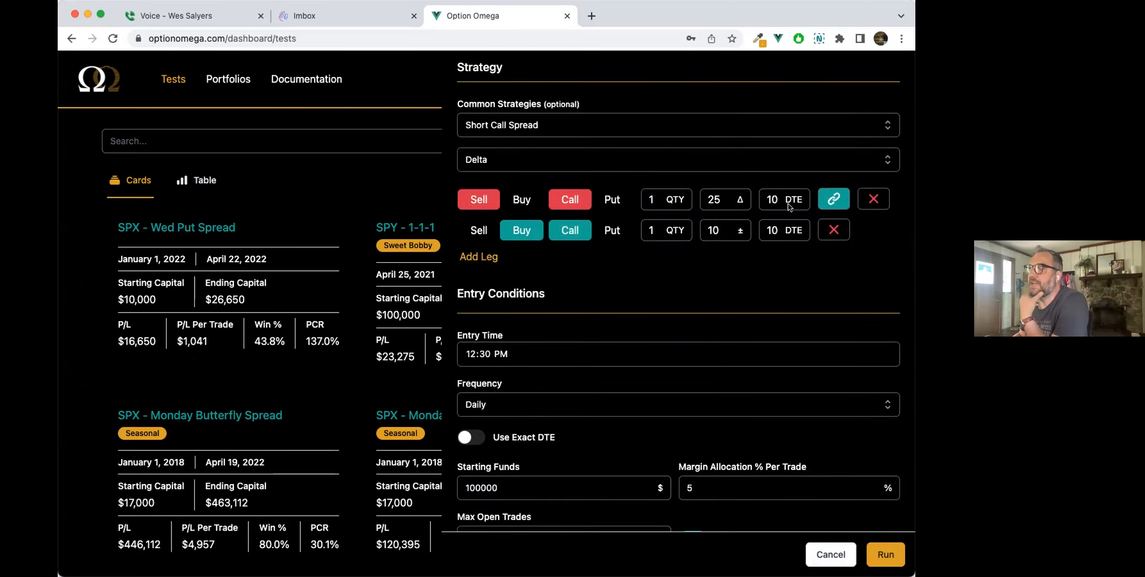
scroll(696, 273, down, 9)
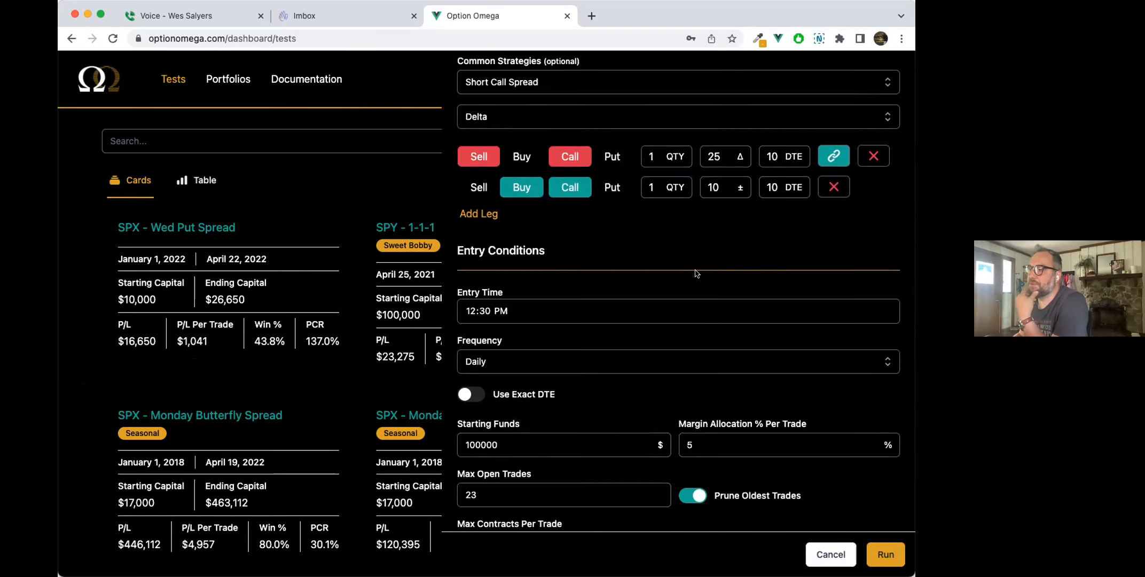
scroll(695, 272, down, 6)
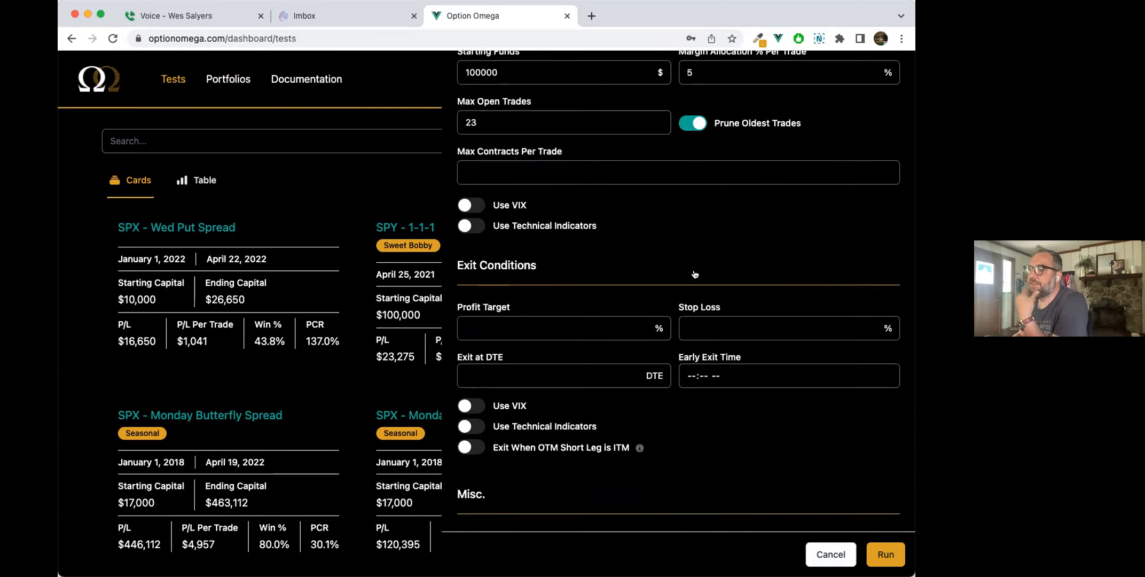
click(887, 553)
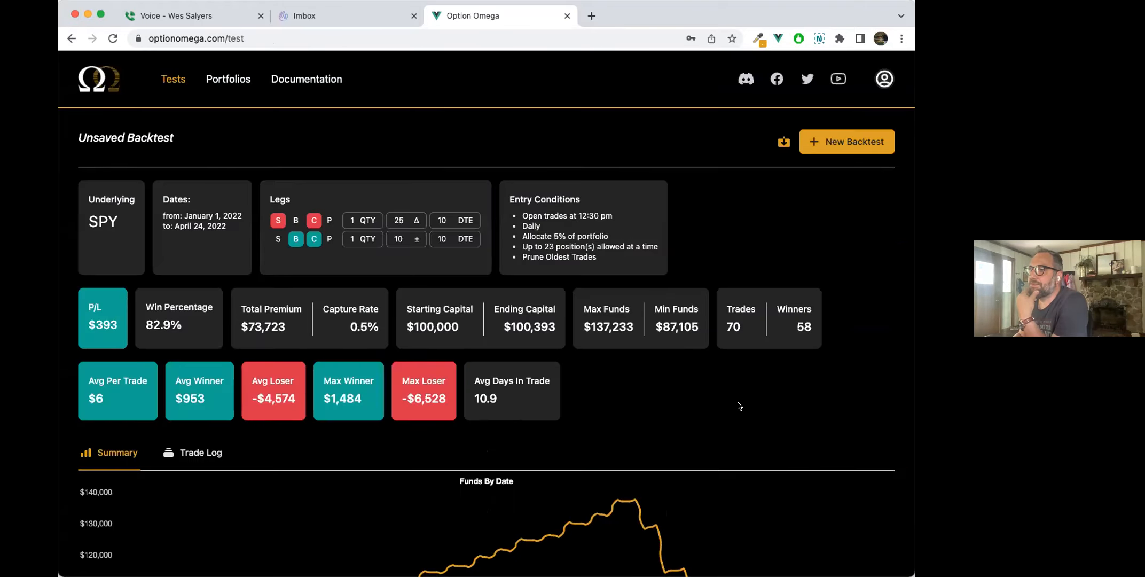
Set a 50% profit target for the short call spread in a new backtest and run it
scroll(731, 384, down, 2)
click(824, 99)
scroll(639, 275, down, 10)
scroll(628, 286, down, 1)
click(521, 425)
text(10)
key(super+a)
text(50)
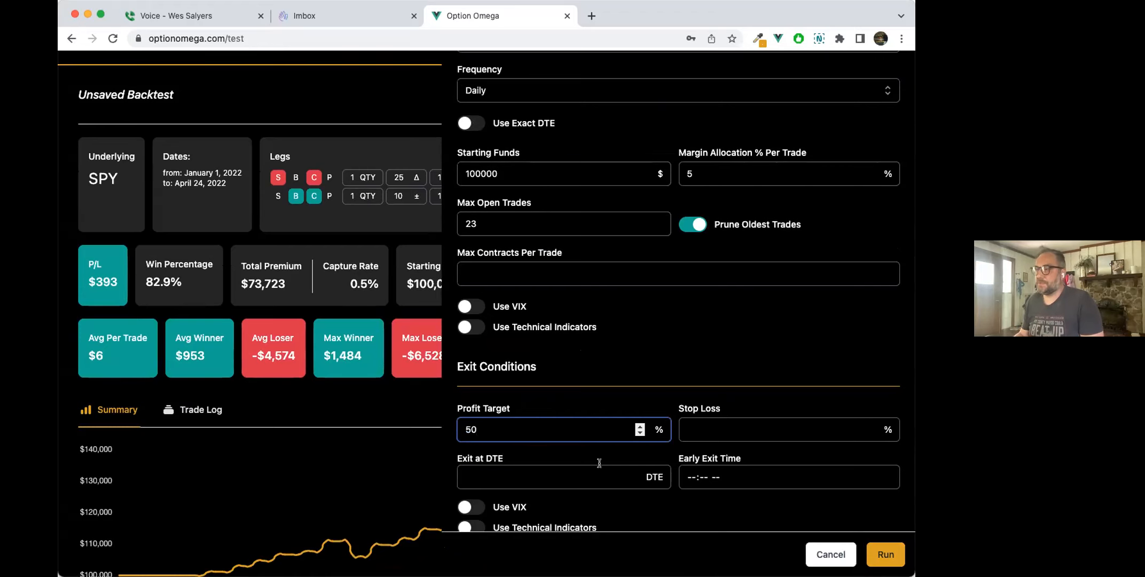
click(886, 554)
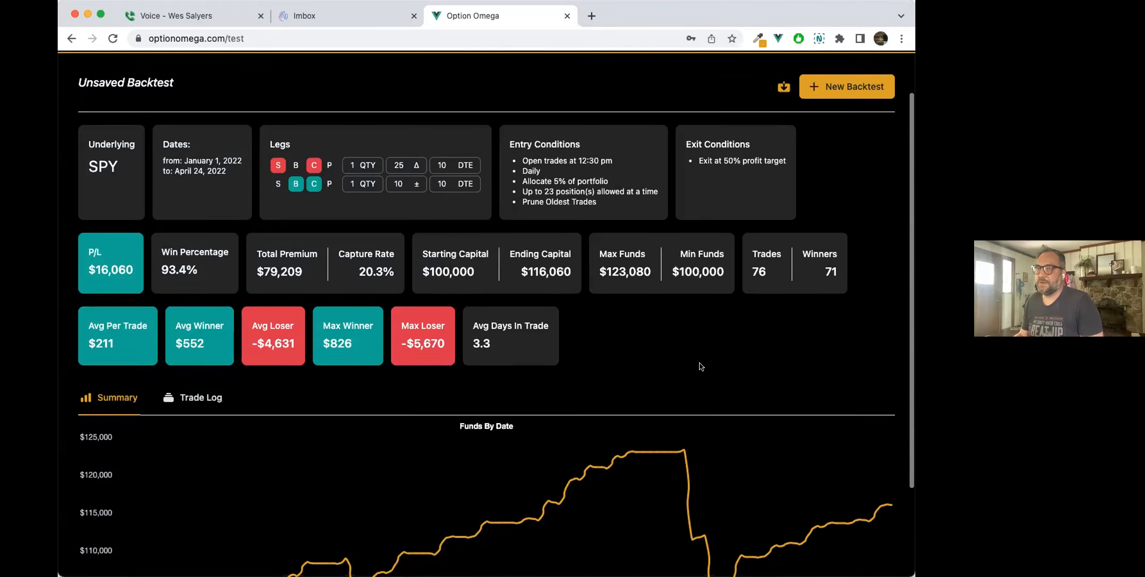
Check the funds-by-date curve, then start another backtest and remove both short call spread legs
scroll(701, 366, down, 3)
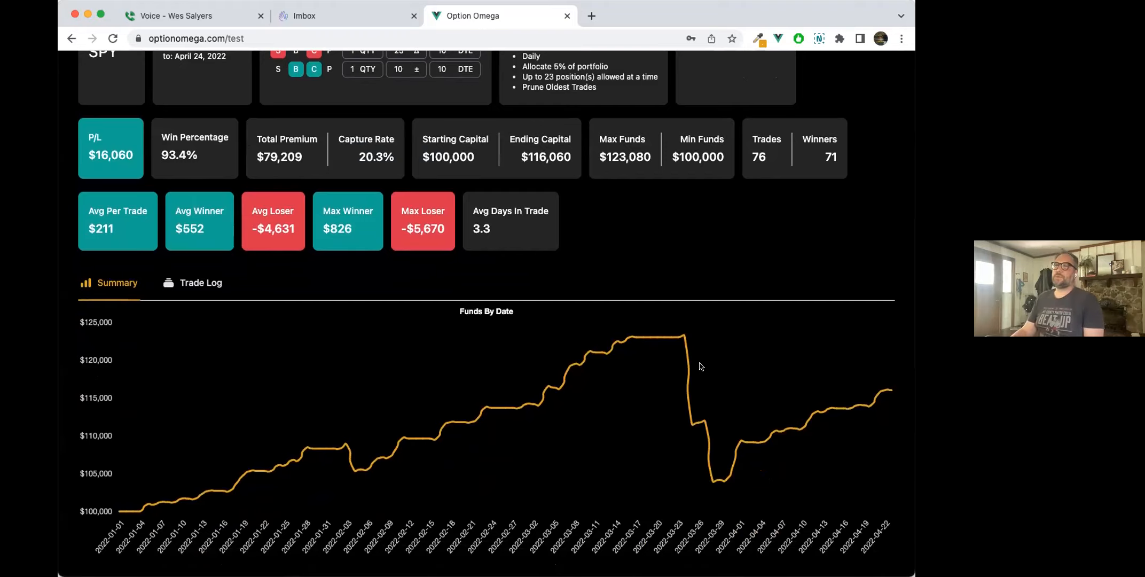
scroll(701, 366, up, 4)
scroll(717, 350, up, 1)
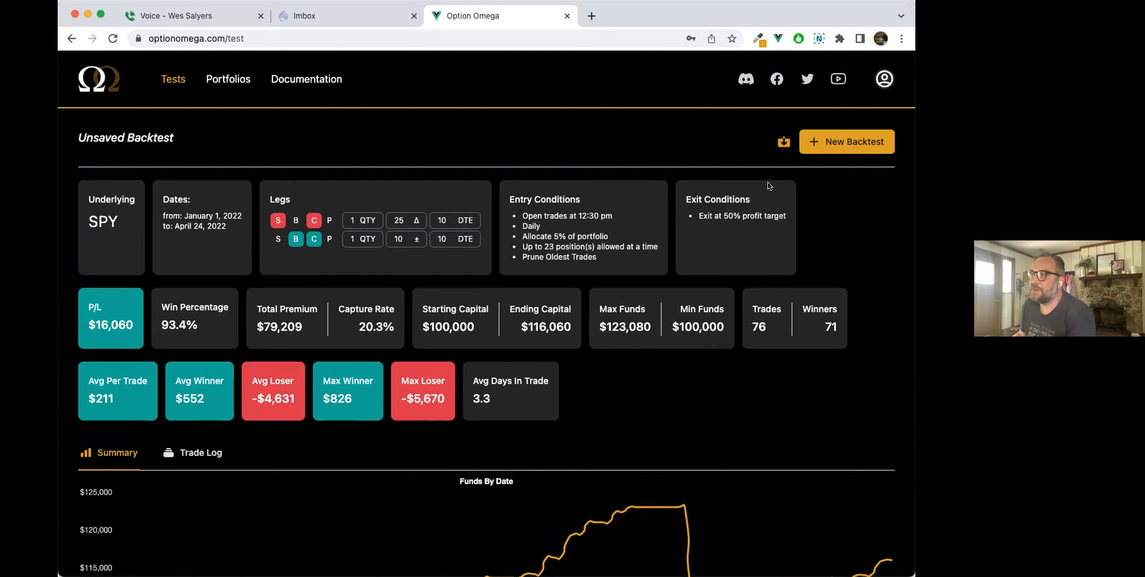
scroll(632, 312, down, 2)
scroll(631, 314, up, 2)
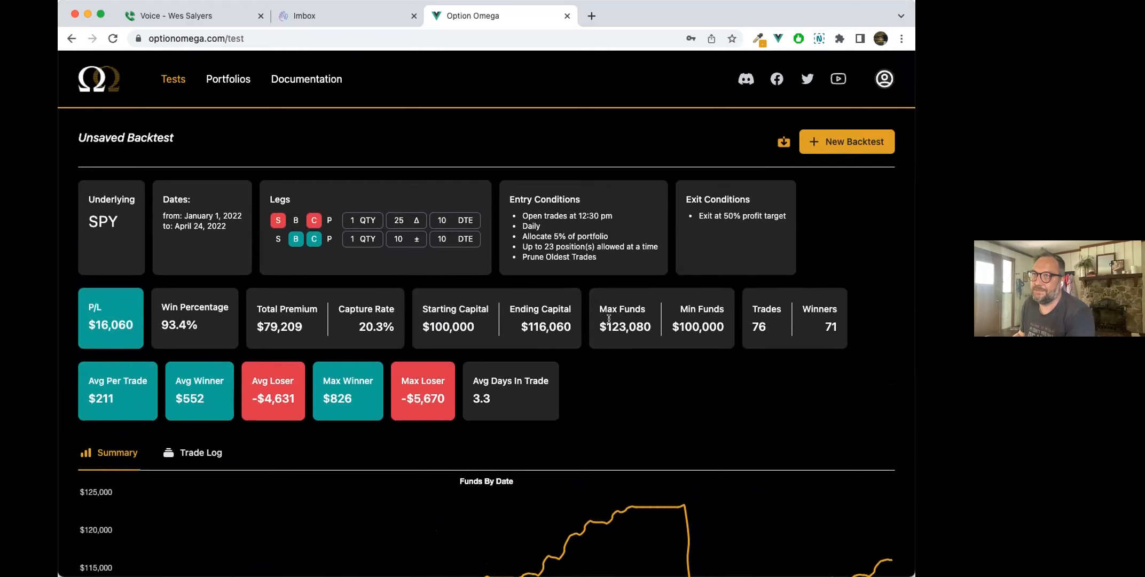
click(853, 142)
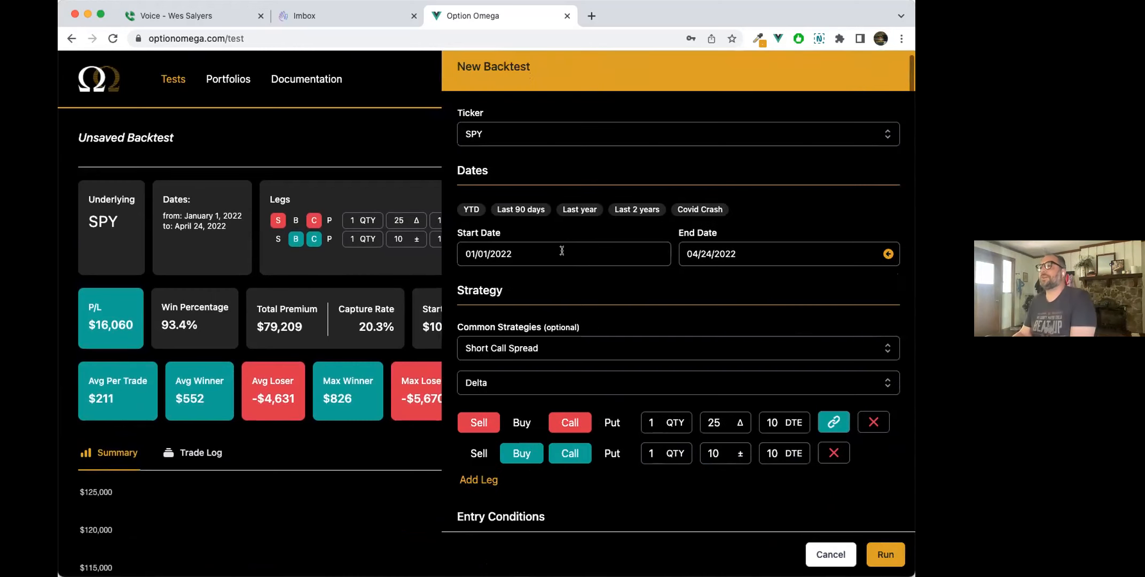
scroll(557, 255, down, 3)
click(867, 272)
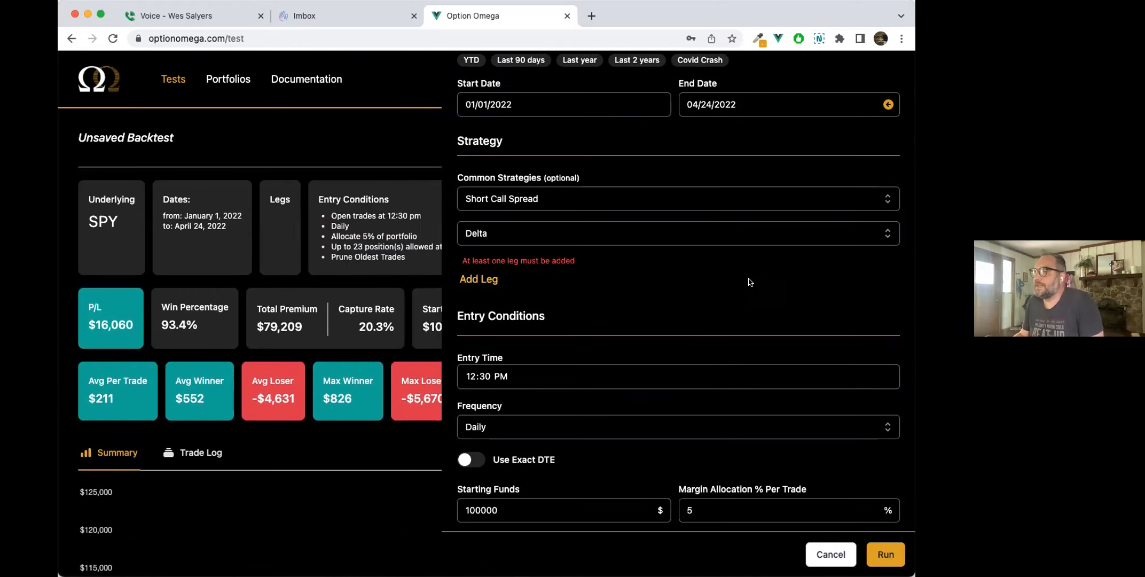
Add a bought put leg at 50 delta and 365 DTE
click(481, 278)
click(517, 273)
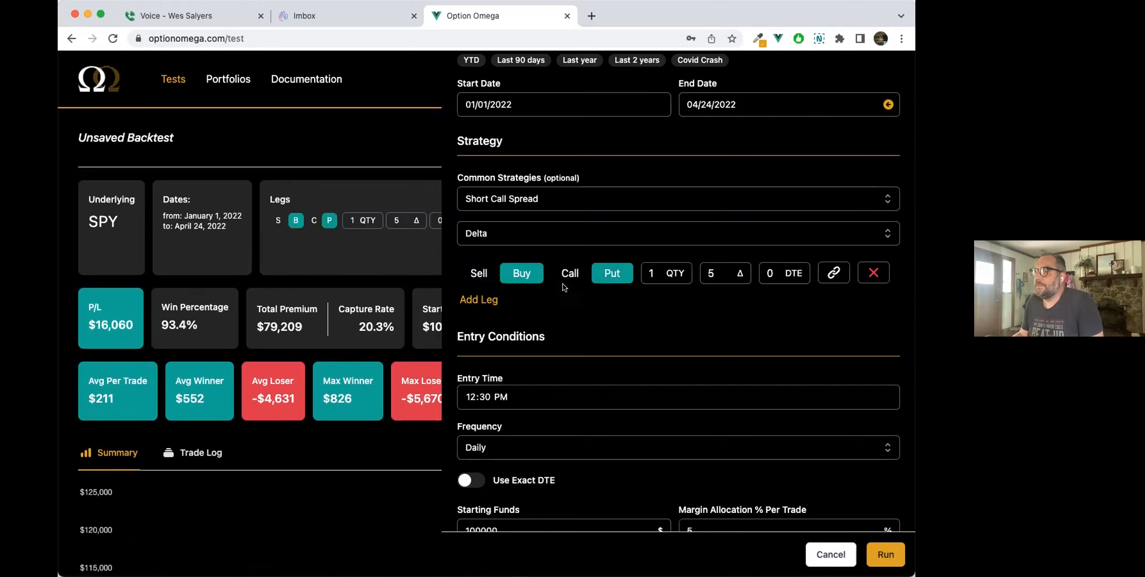
click(716, 272)
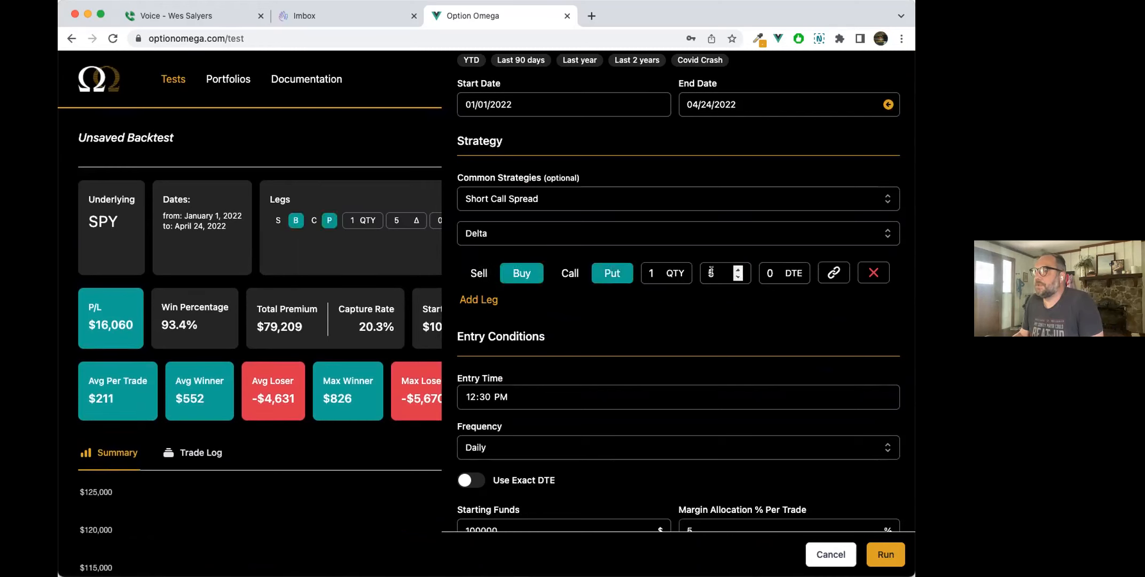
text(0)
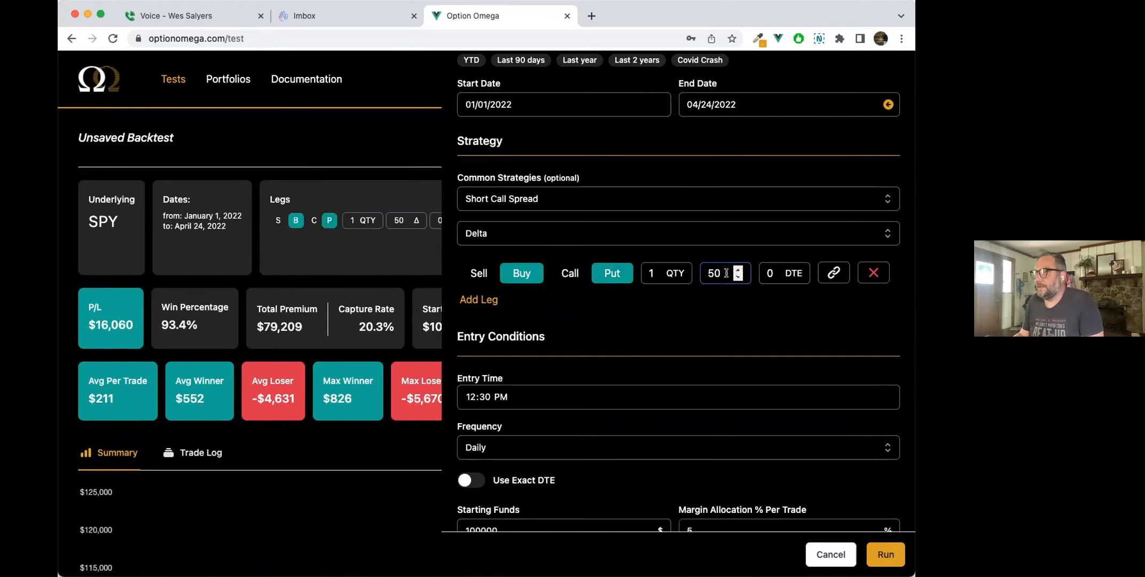
key(Tab)
text(365)
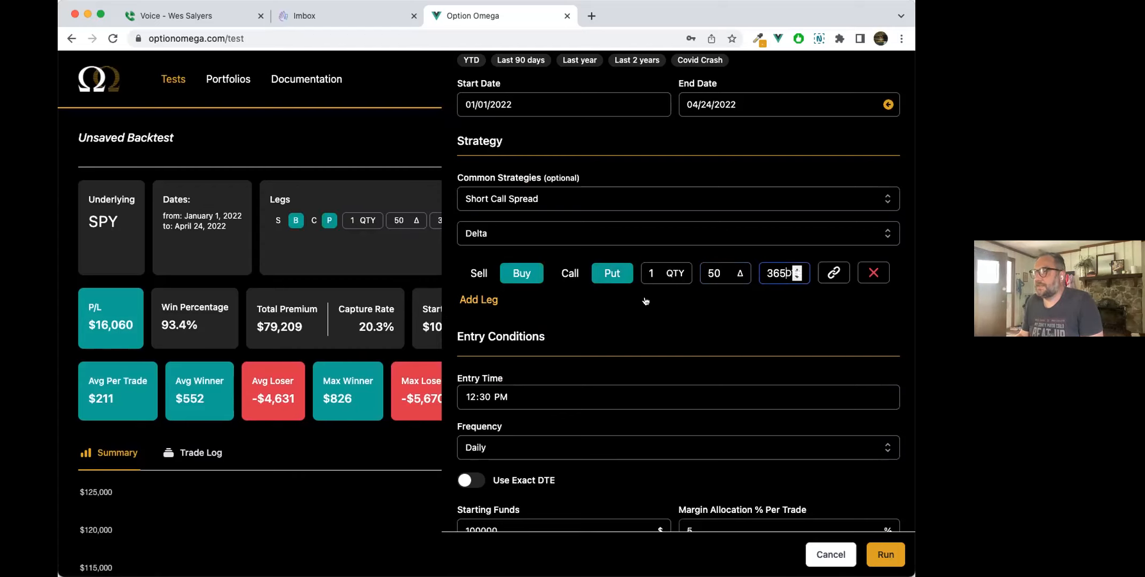
Add a second, sold leg and switch both legs from puts to calls
scroll(644, 301, down, 3)
click(504, 203)
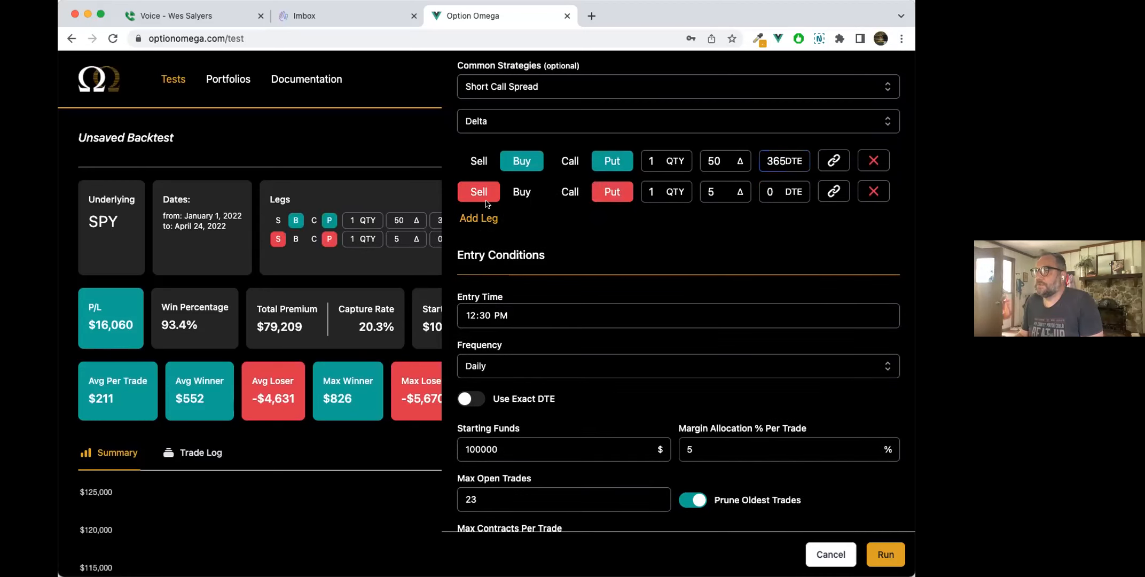
click(570, 161)
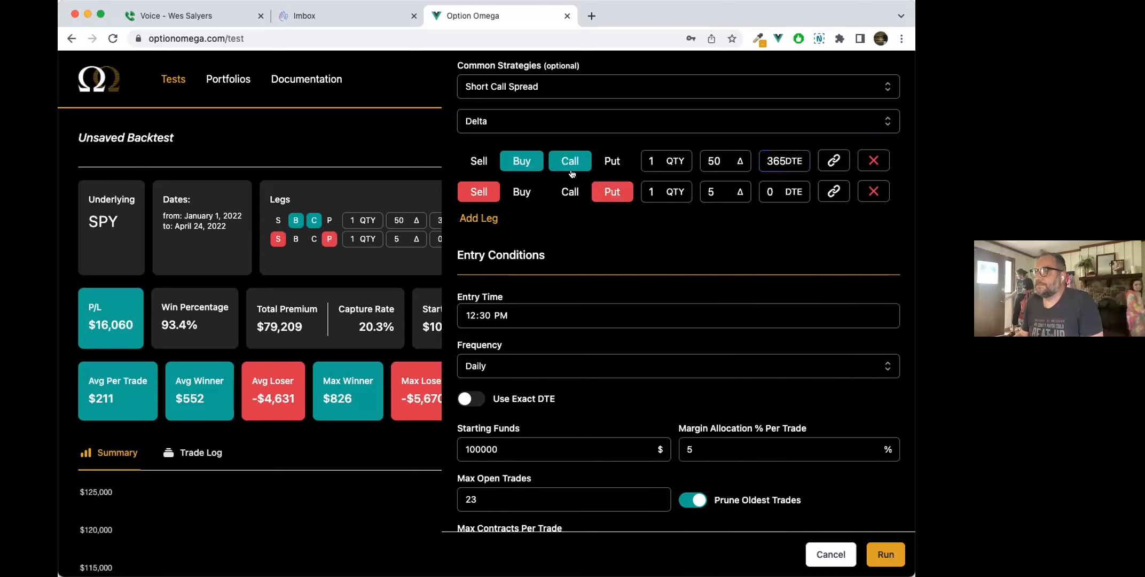
click(569, 192)
Set the sold call leg to 25 delta and 30 DTE, keep the other conditions, and run the backtest
double_click(711, 193)
text(25)
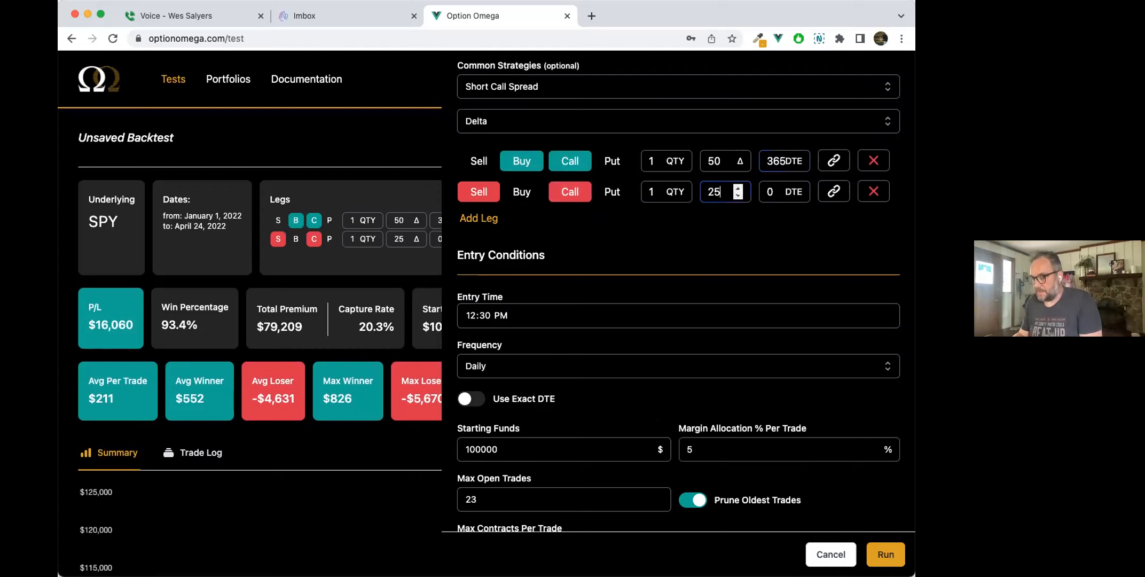
double_click(758, 192)
text(30)
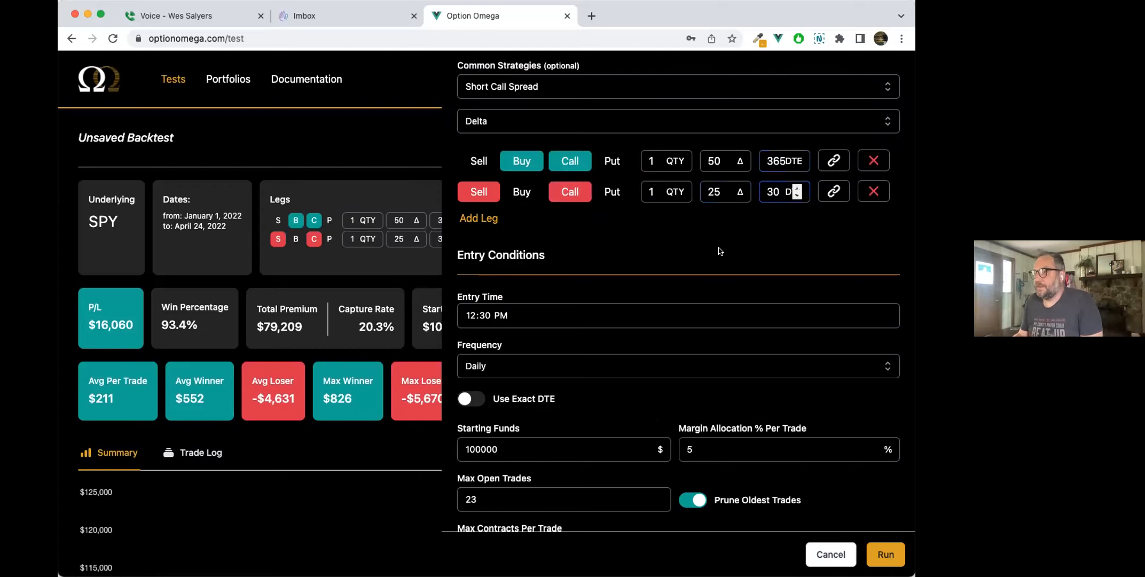
scroll(719, 250, down, 3)
scroll(719, 250, down, 4)
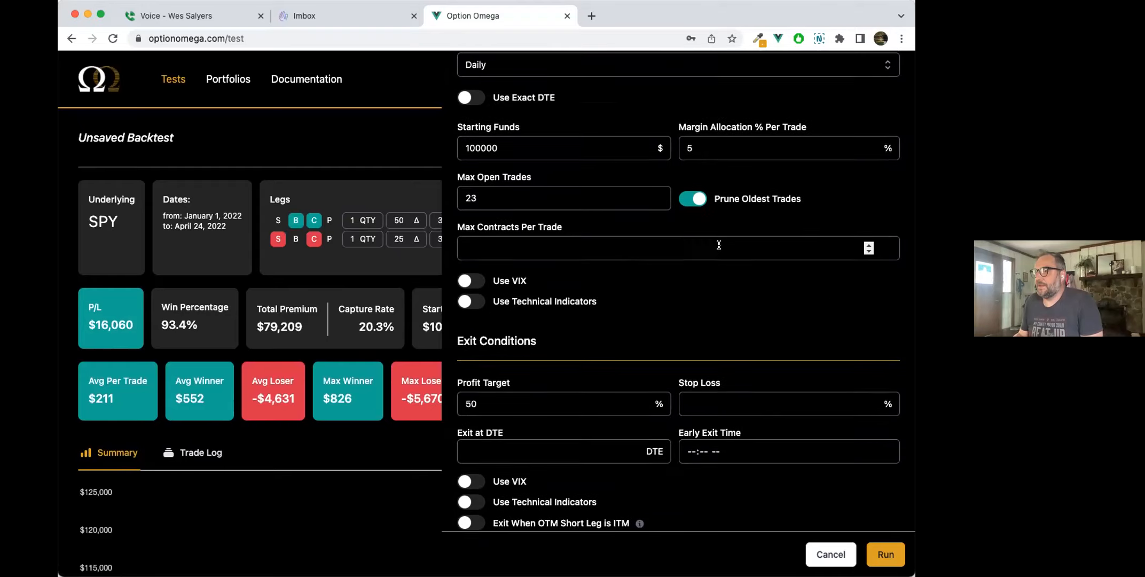
click(883, 556)
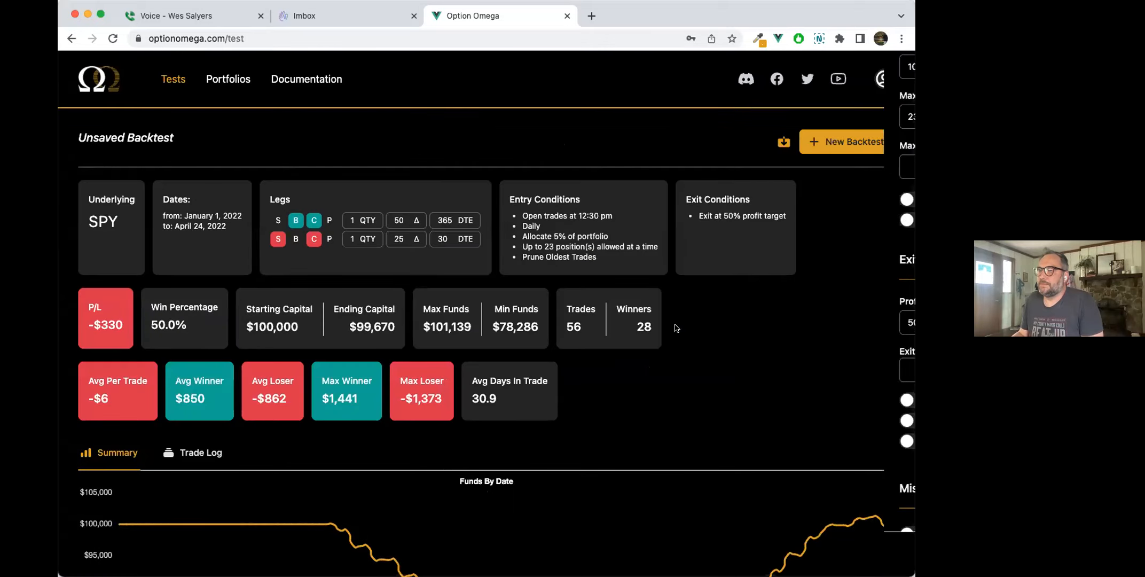
Start a new backtest and remove the 365 DTE and 30 DTE call legs
click(836, 152)
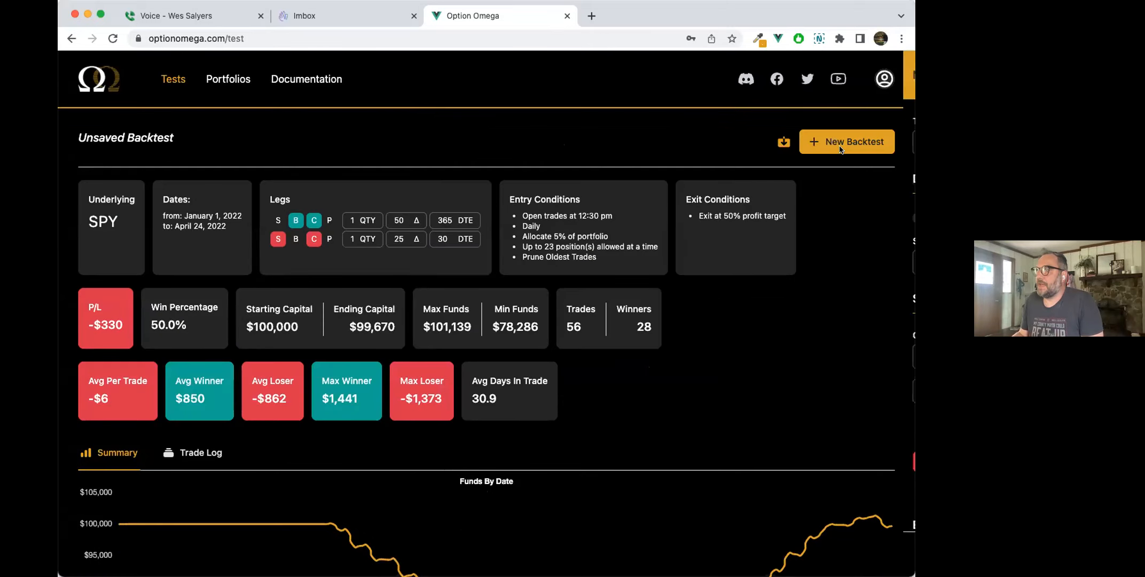
scroll(666, 277, down, 2)
scroll(666, 278, down, 1)
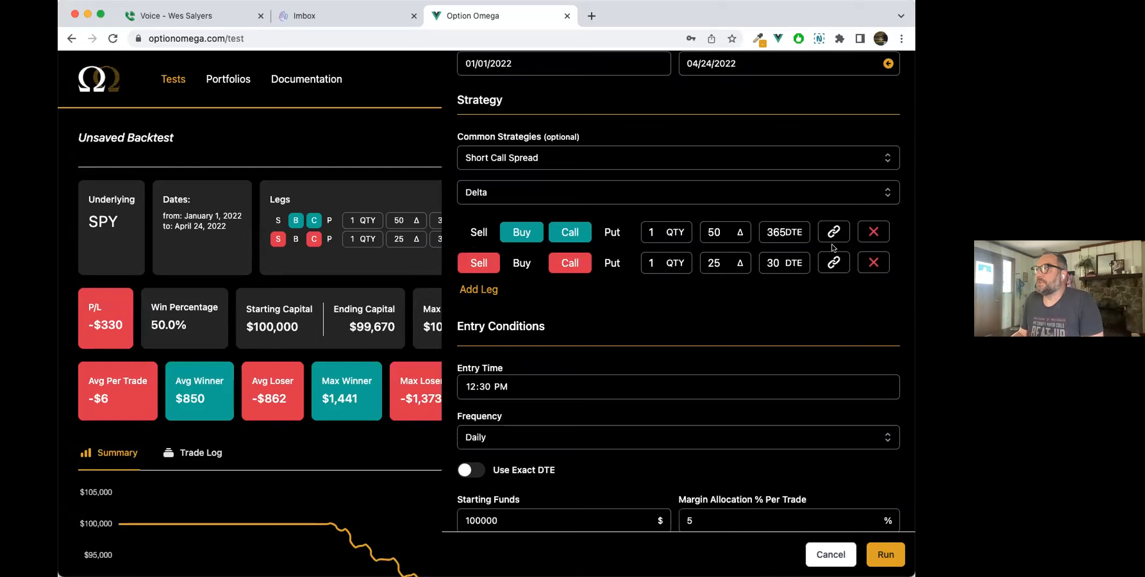
click(874, 231)
click(873, 231)
Add a sold call leg at 50 delta and 30 DTE
click(492, 242)
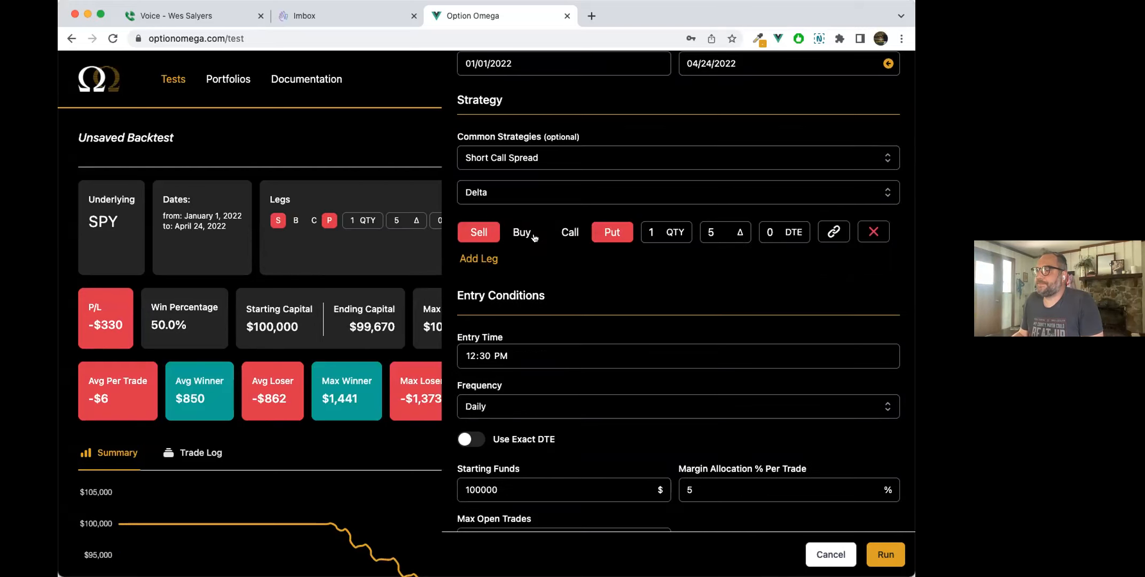
click(559, 236)
click(715, 230)
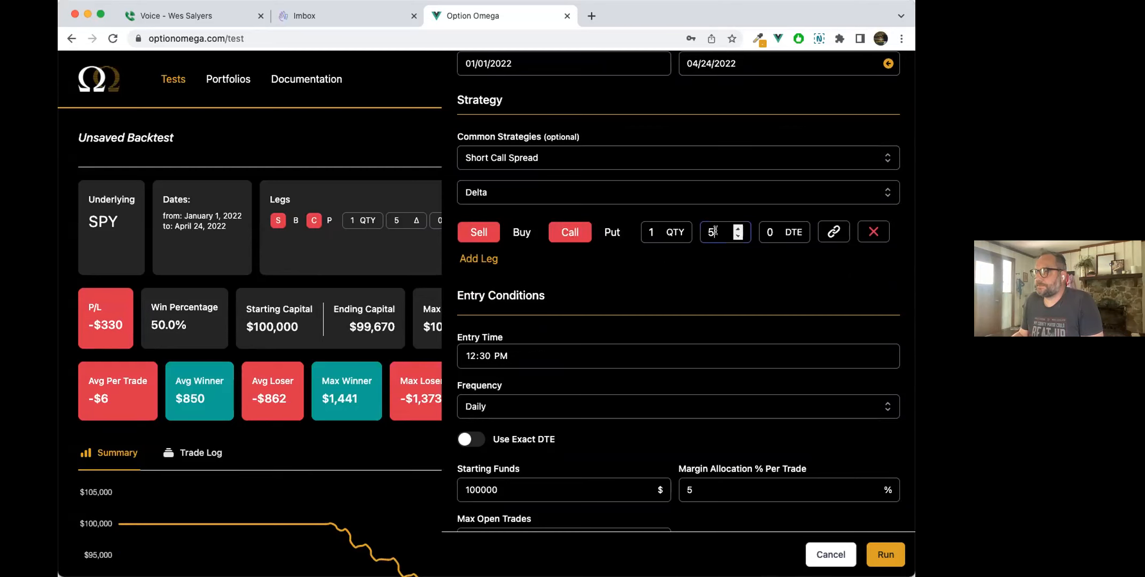
text(0)
key(Tab)
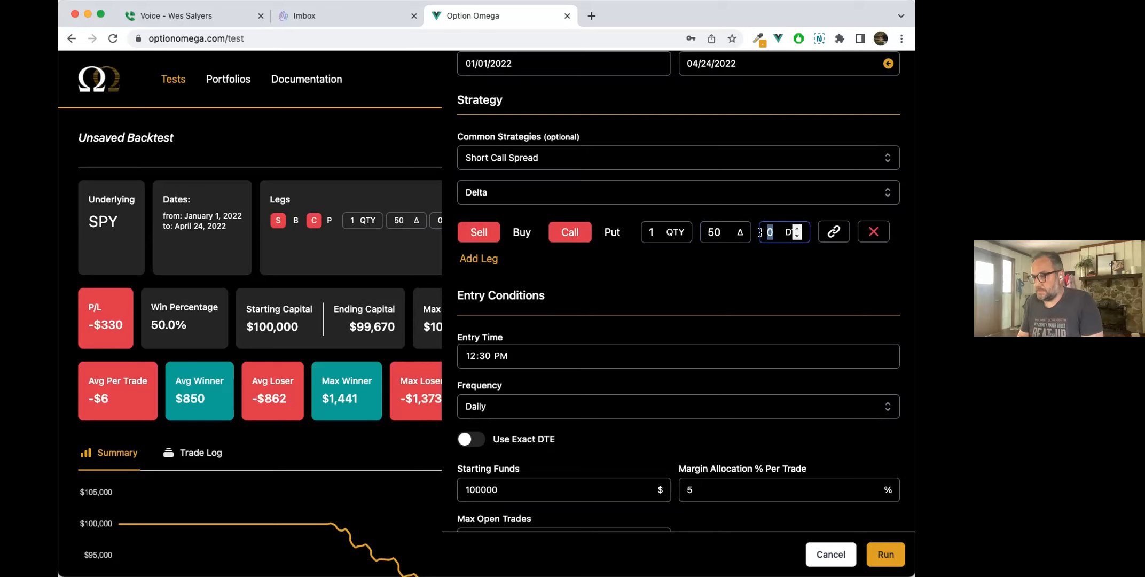
text(30)
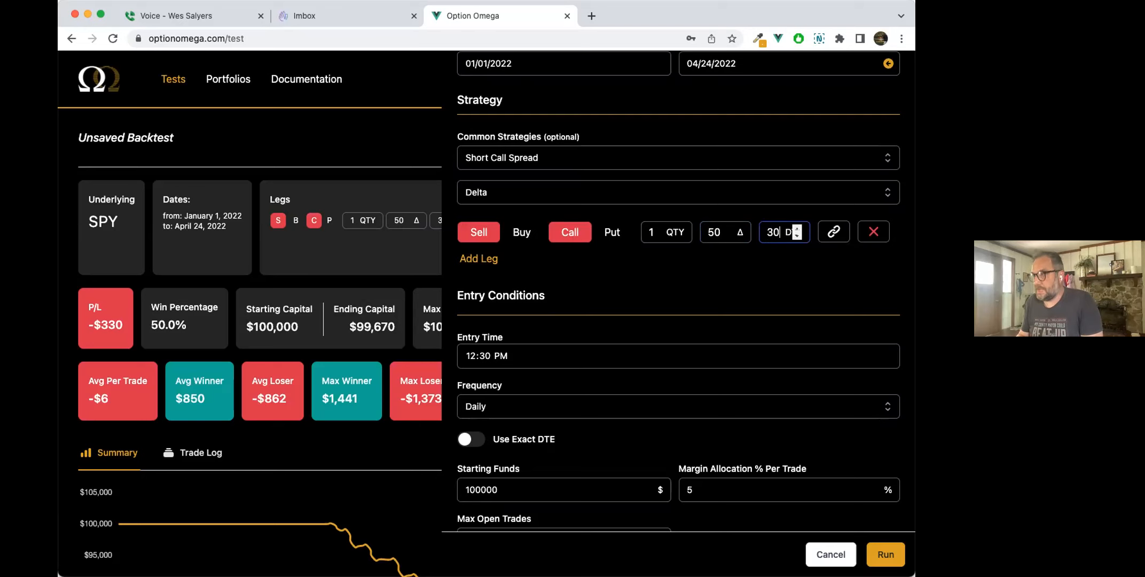
Link a bought call leg to the sold call with a 0 strike offset and 60 DTE
click(833, 231)
click(522, 262)
double_click(701, 262)
click(719, 314)
drag(783, 263, 759, 263)
text(60)
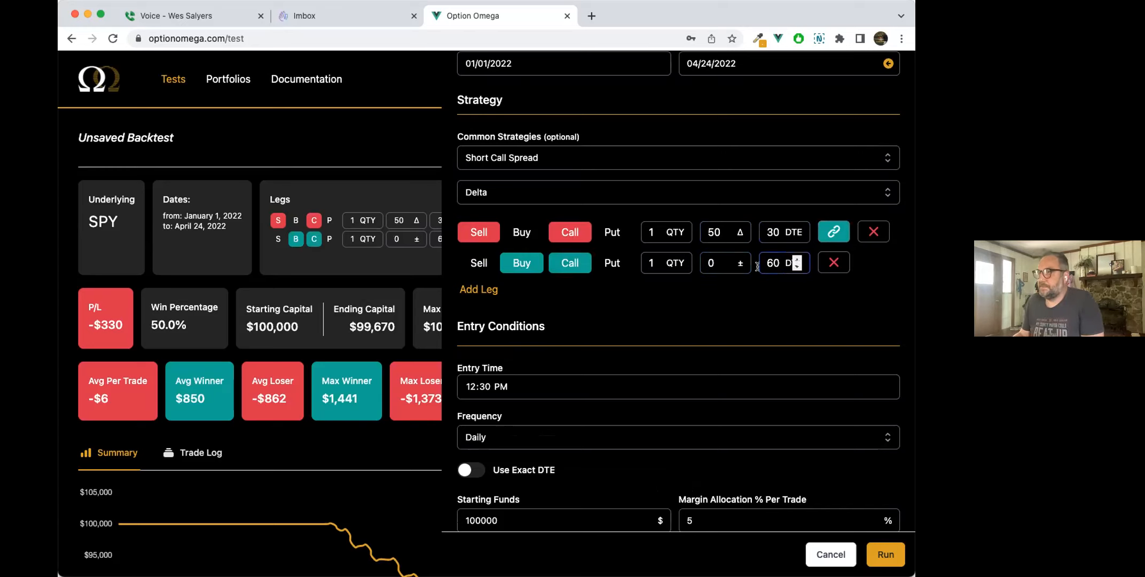
Run the 50 delta call calendar backtest with 30 and 60 DTE legs and review its results
click(886, 555)
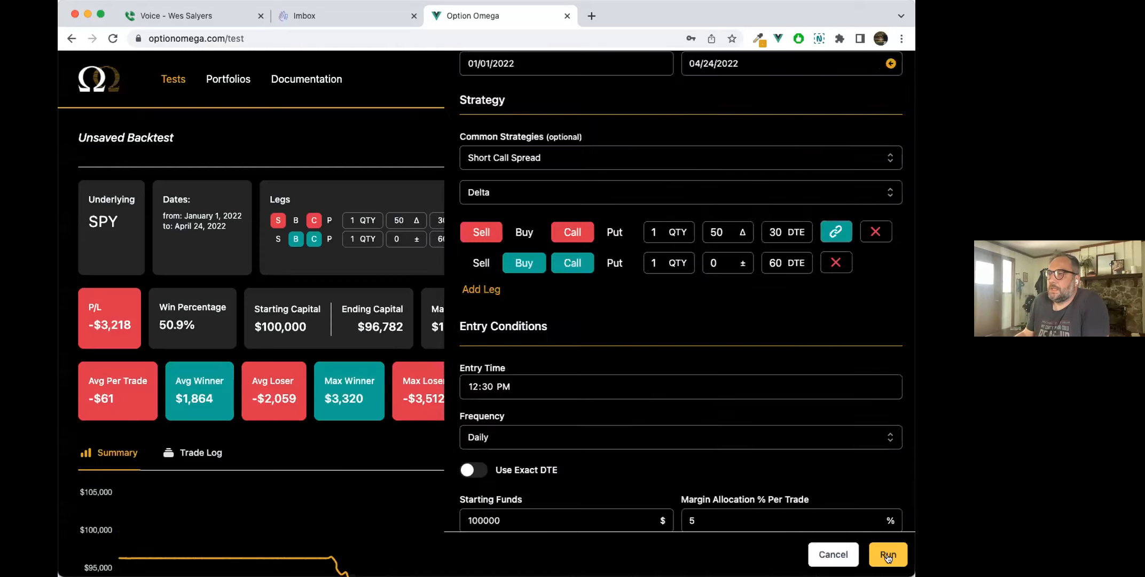
scroll(646, 388, down, 5)
scroll(646, 387, up, 4)
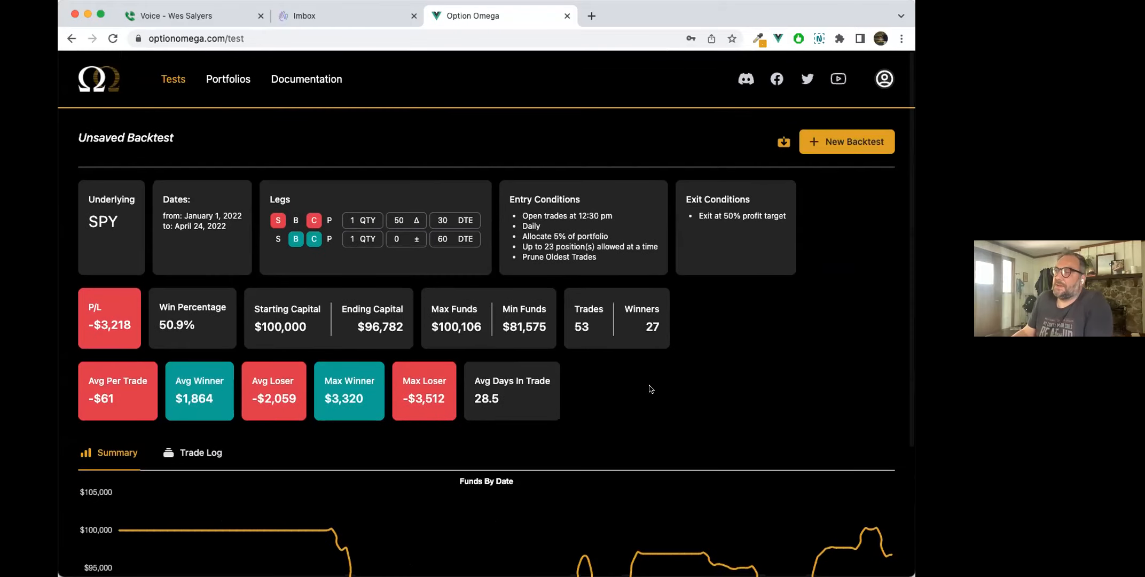
click(868, 146)
scroll(747, 251, down, 5)
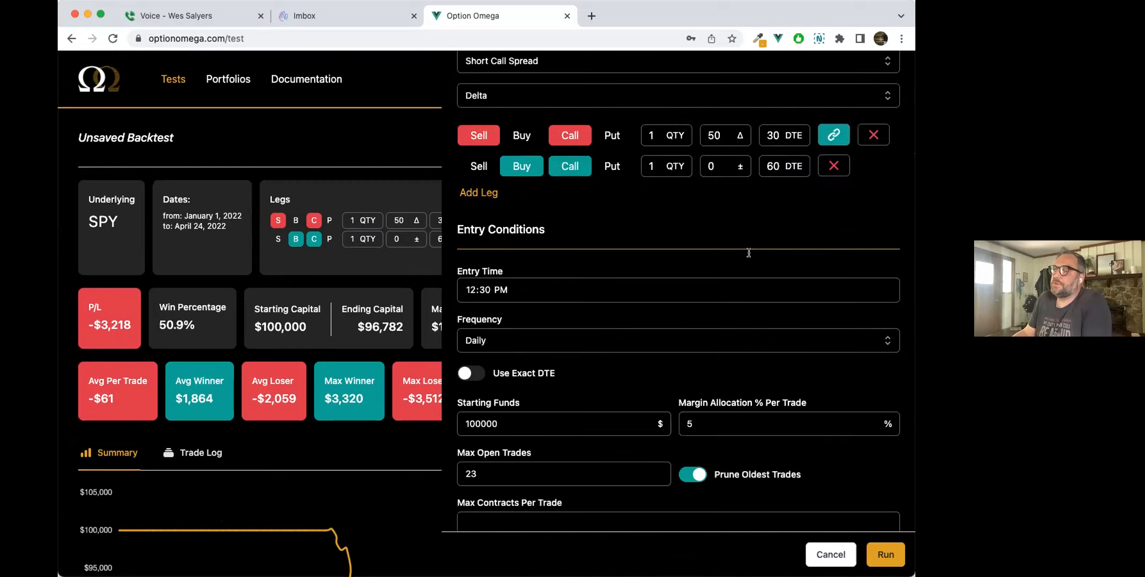
scroll(691, 327, up, 5)
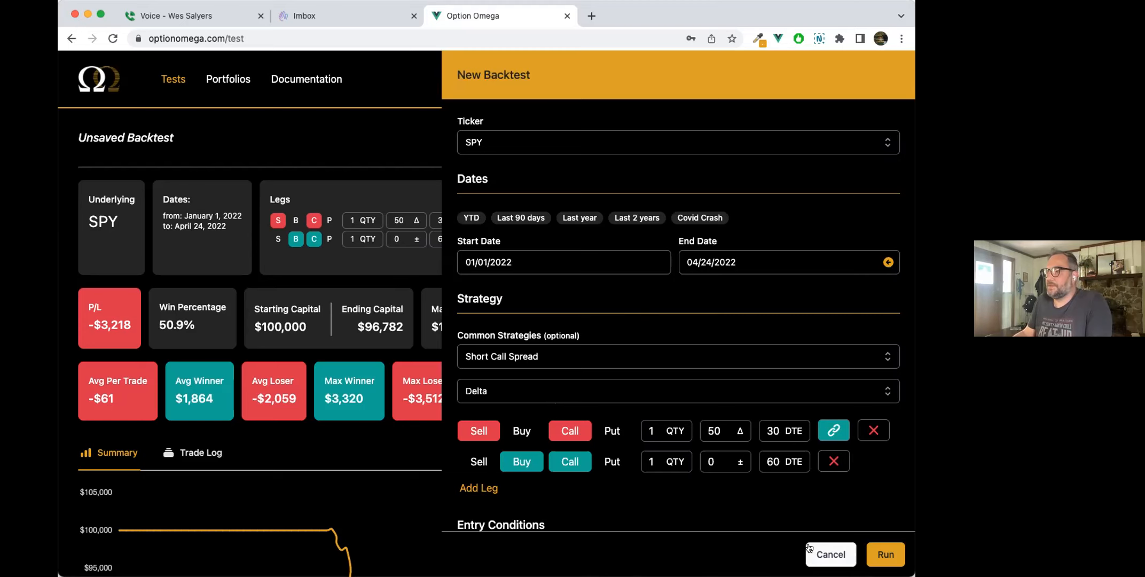
click(825, 552)
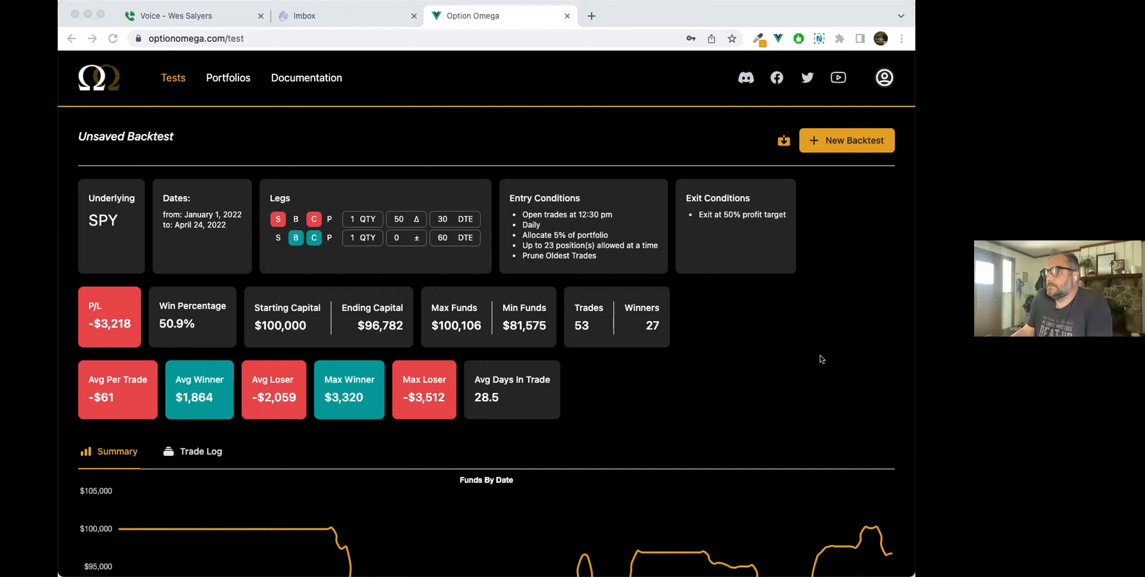
Start a new backtest and replace both call legs with one sold put leg at 5 delta and 0 DTE
click(836, 119)
click(854, 140)
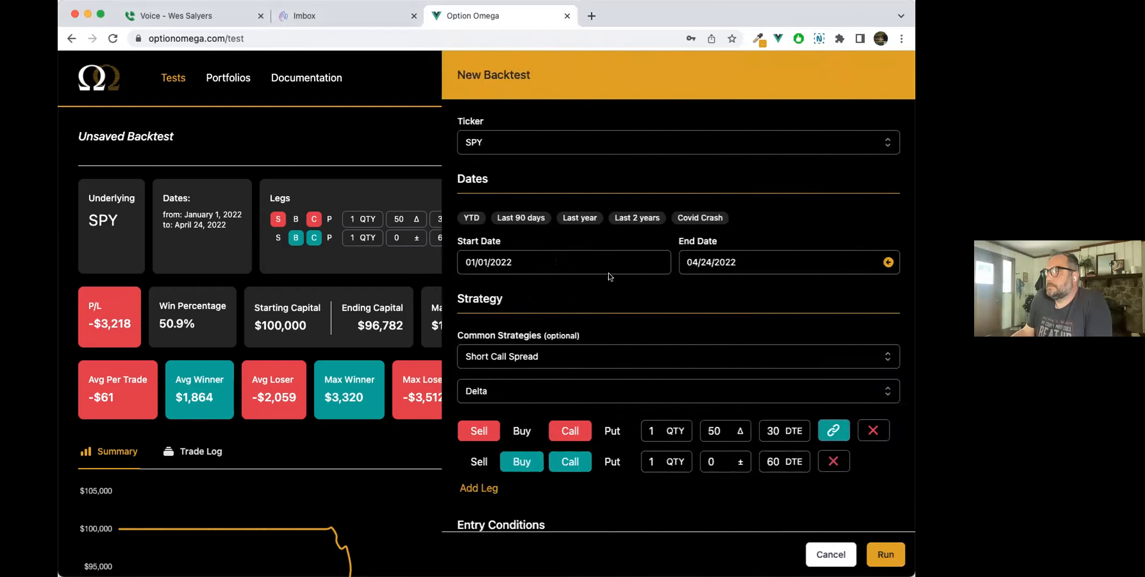
scroll(614, 277, down, 3)
click(872, 320)
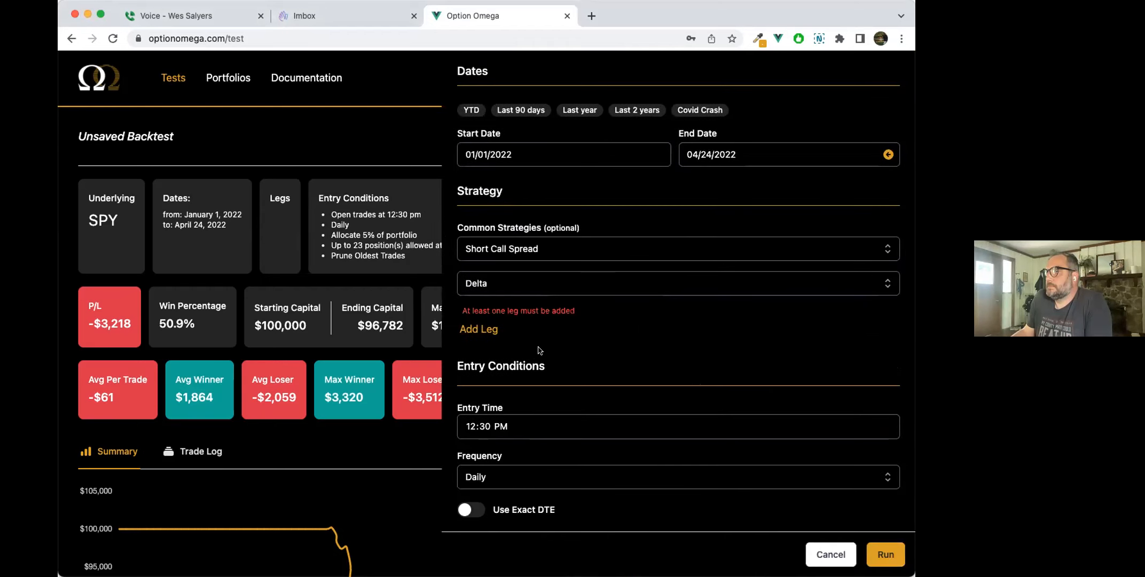
click(479, 329)
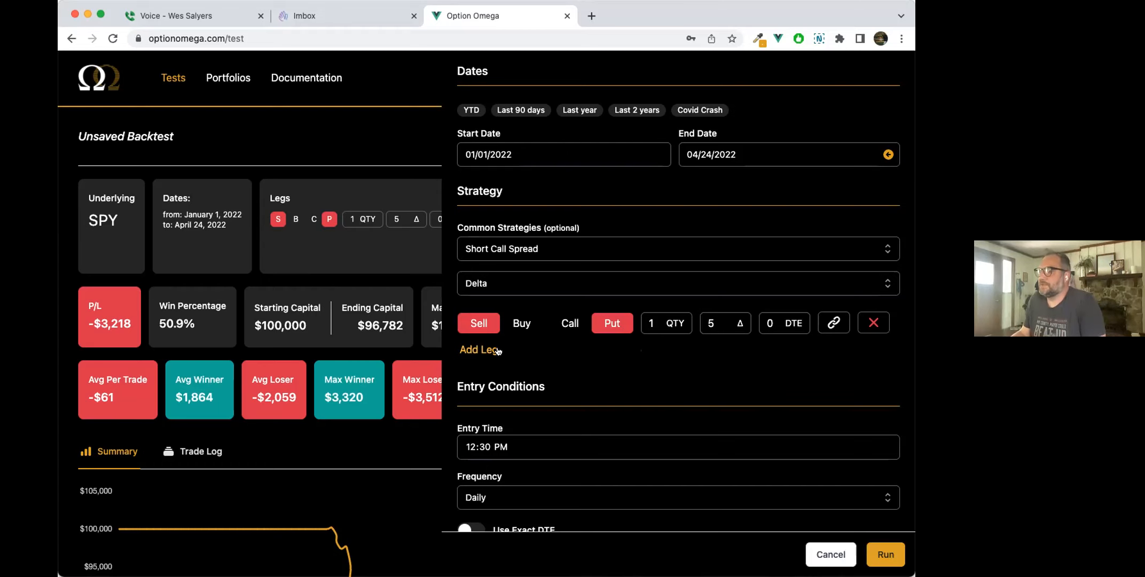
Set the entry time to 09:45 AM and change the ticker to SPX
scroll(606, 379, down, 3)
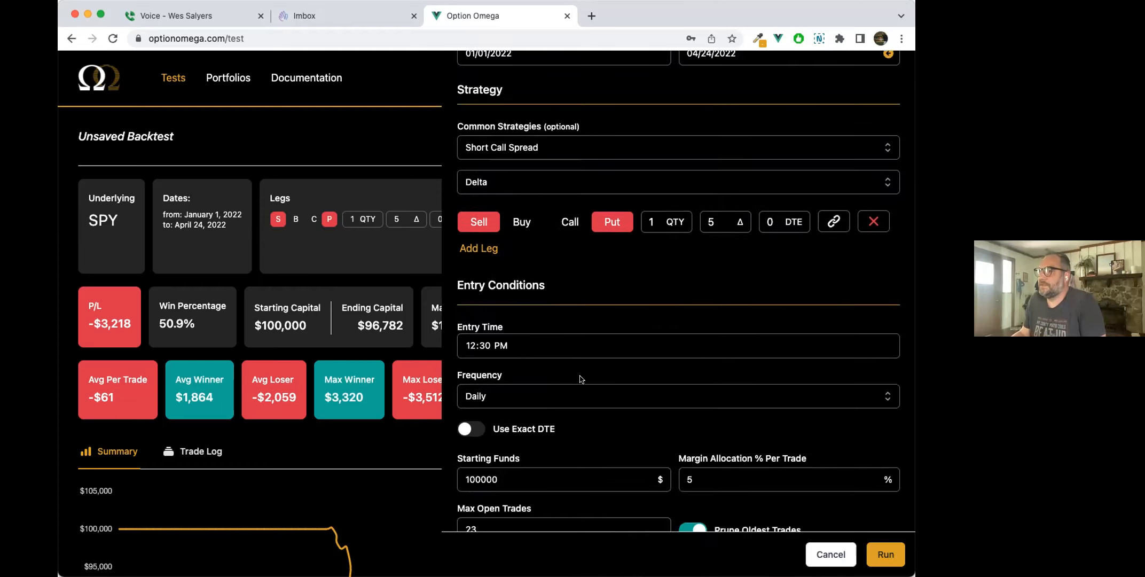
click(470, 345)
text(945)
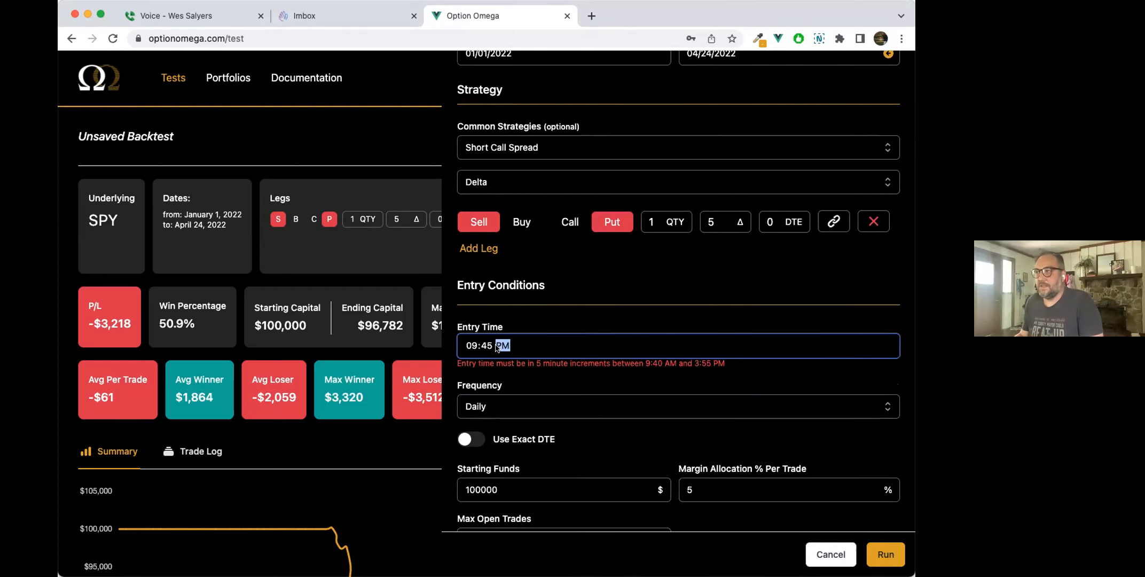
text(a)
scroll(523, 307, up, 5)
click(512, 145)
click(514, 170)
Link a bought put leg to the sold put with a -20 strike offset and 0 DTE
scroll(630, 242, down, 3)
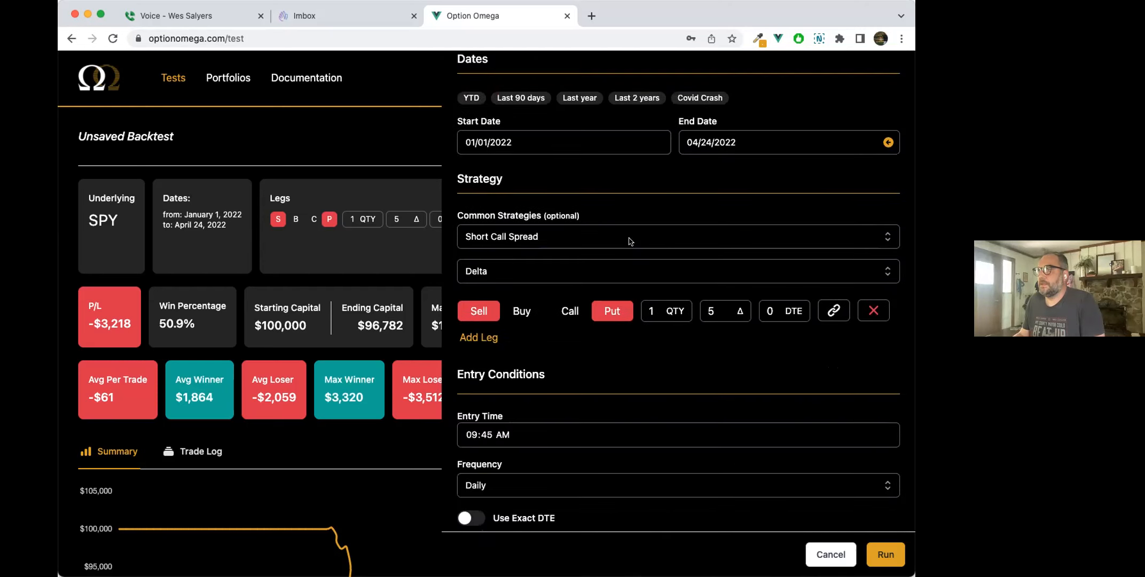
scroll(629, 241, down, 1)
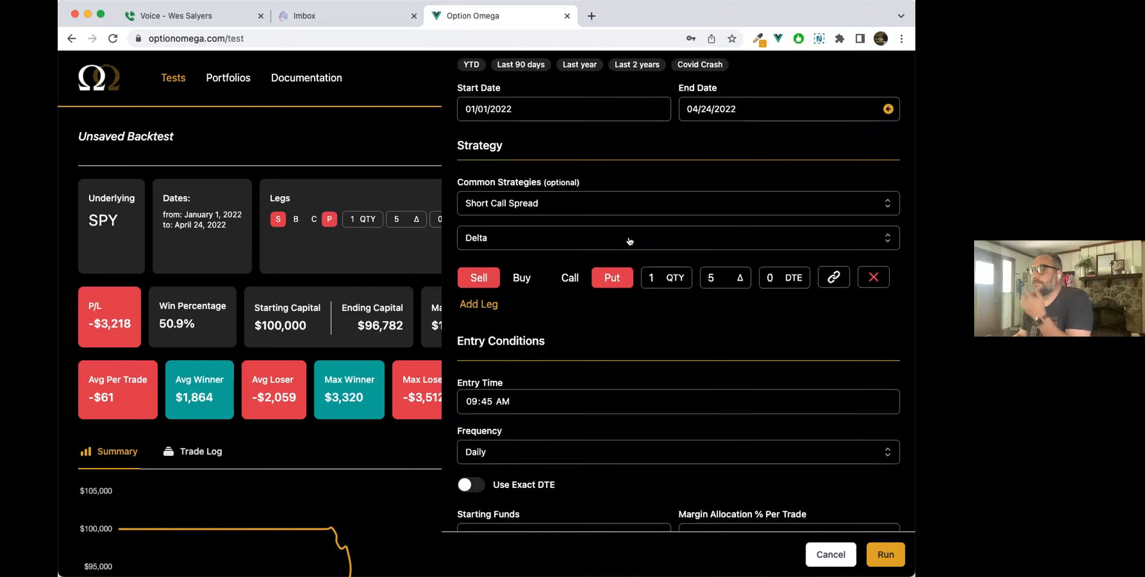
scroll(630, 242, down, 2)
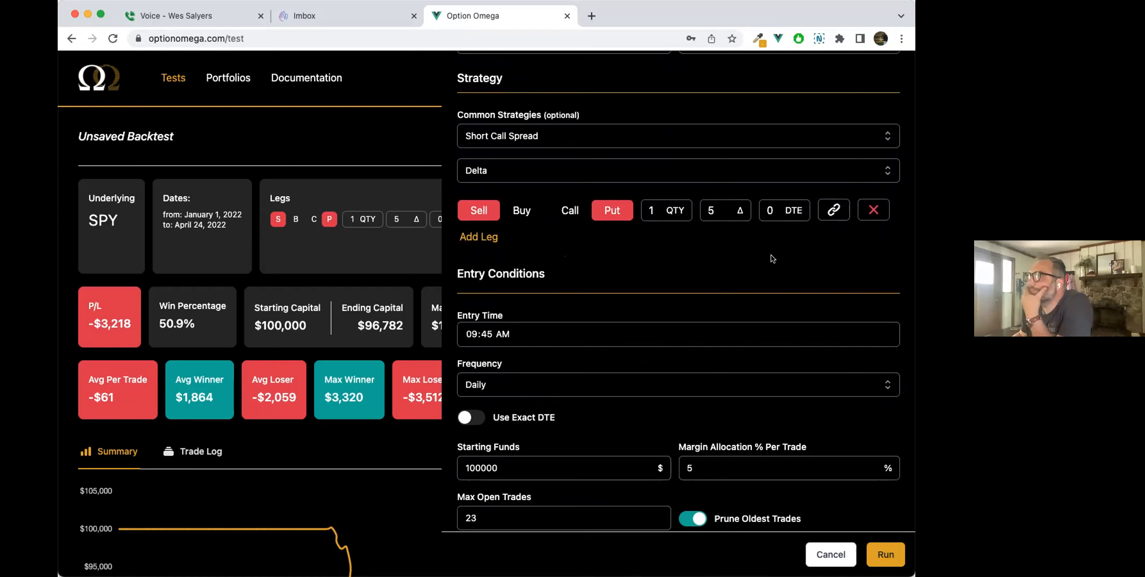
click(825, 214)
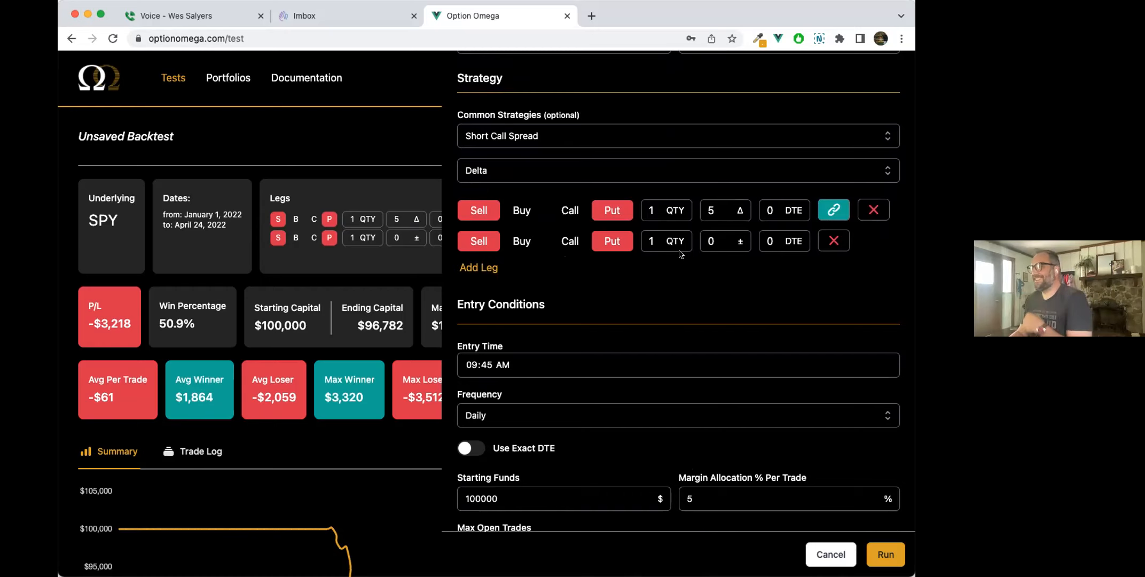
double_click(720, 241)
text(-20)
click(705, 270)
click(517, 242)
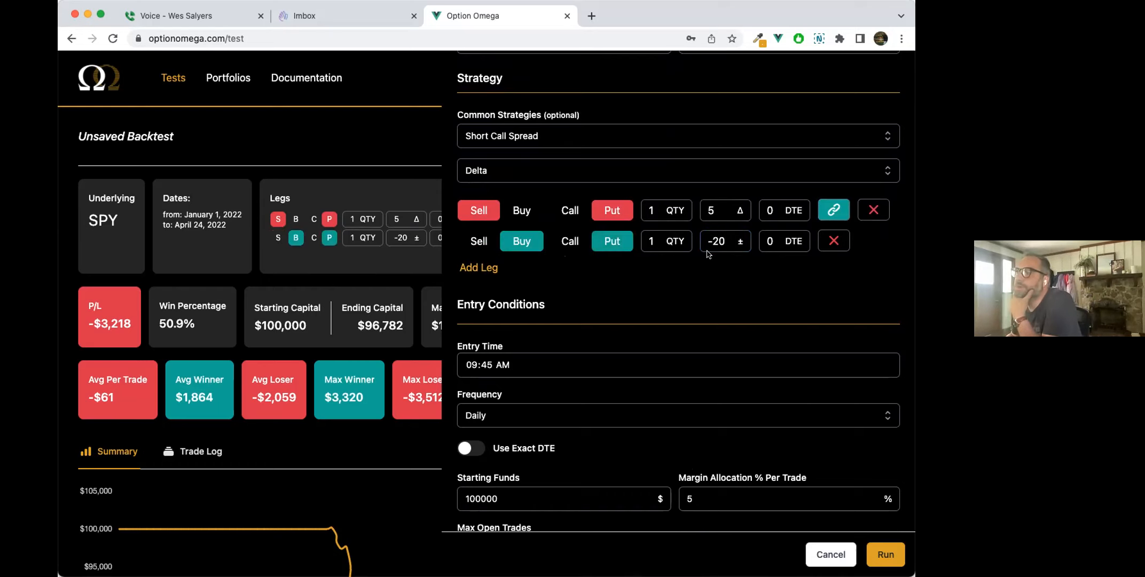
Clear the profit target in the exit conditions
scroll(705, 255, down, 3)
scroll(709, 253, down, 9)
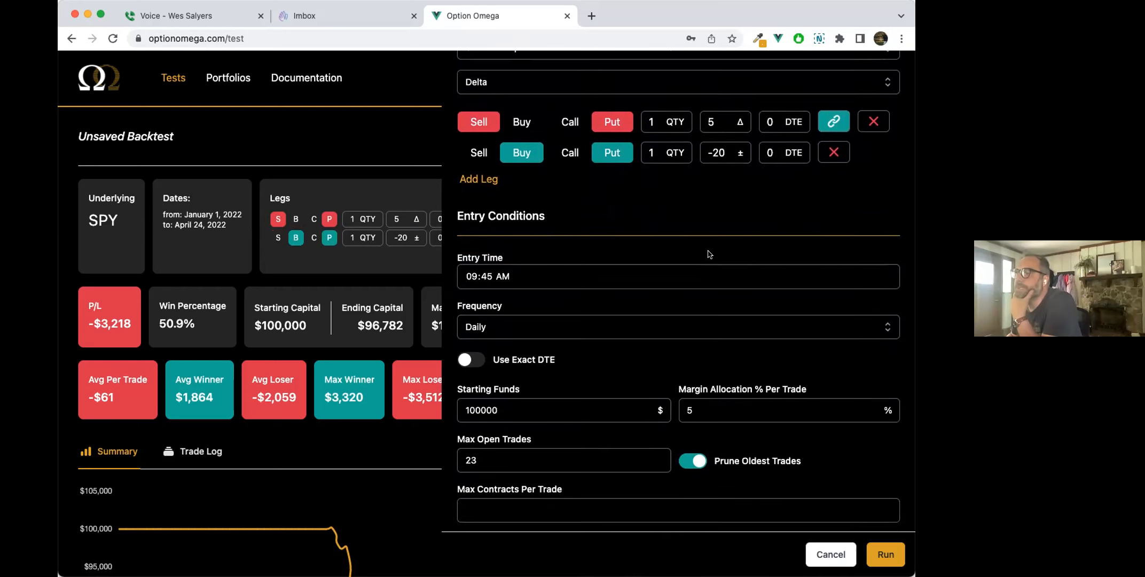
scroll(487, 274, down, 8)
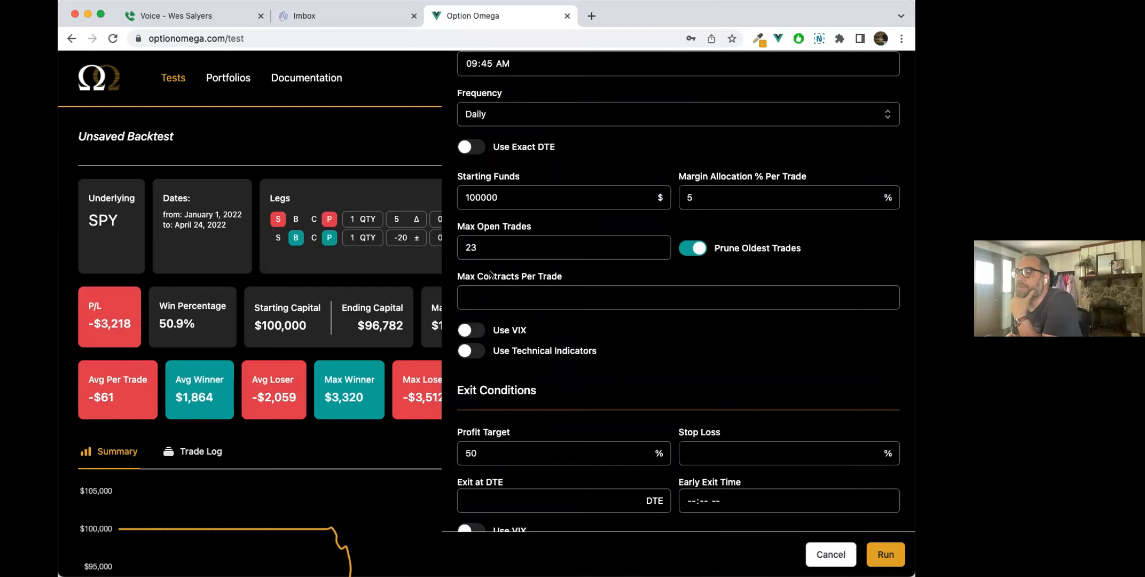
double_click(508, 327)
key(BackSpace)
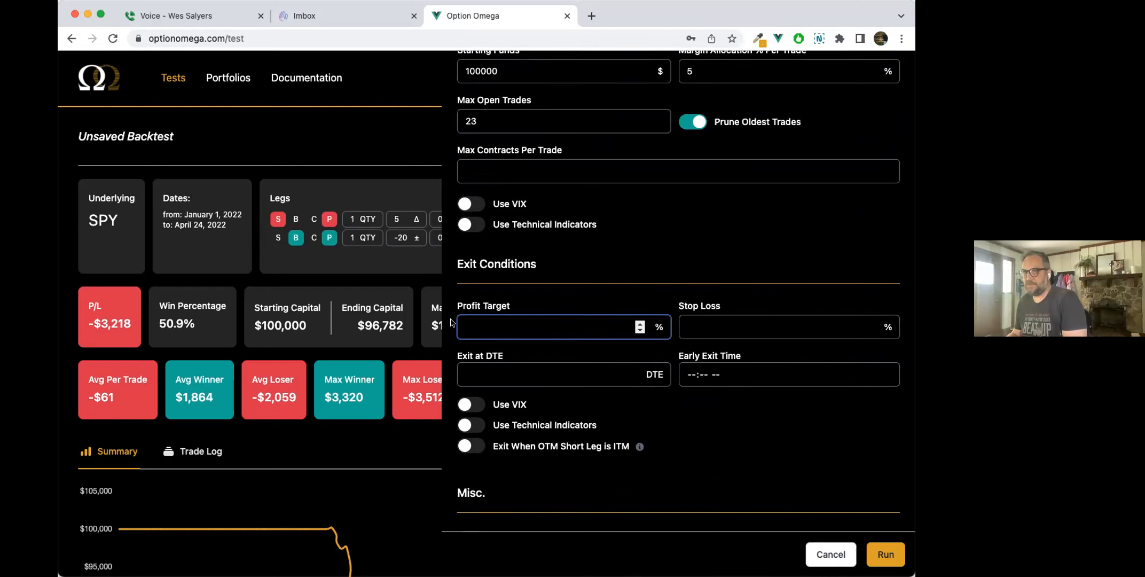
Clear the maximum open trades limit and set the margin allocation per trade to 50%
scroll(450, 322, up, 8)
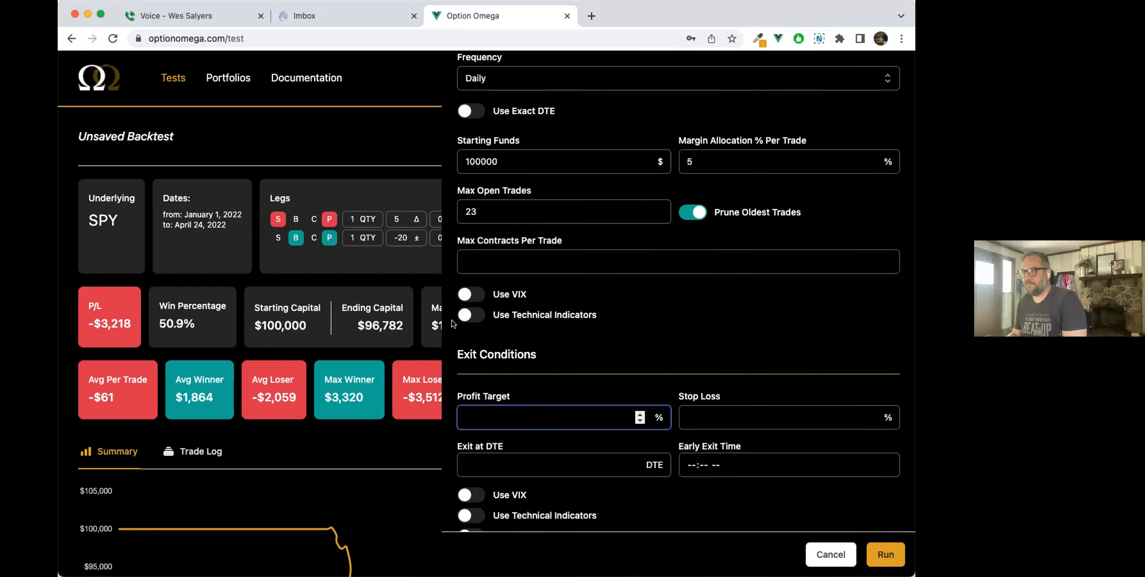
click(508, 240)
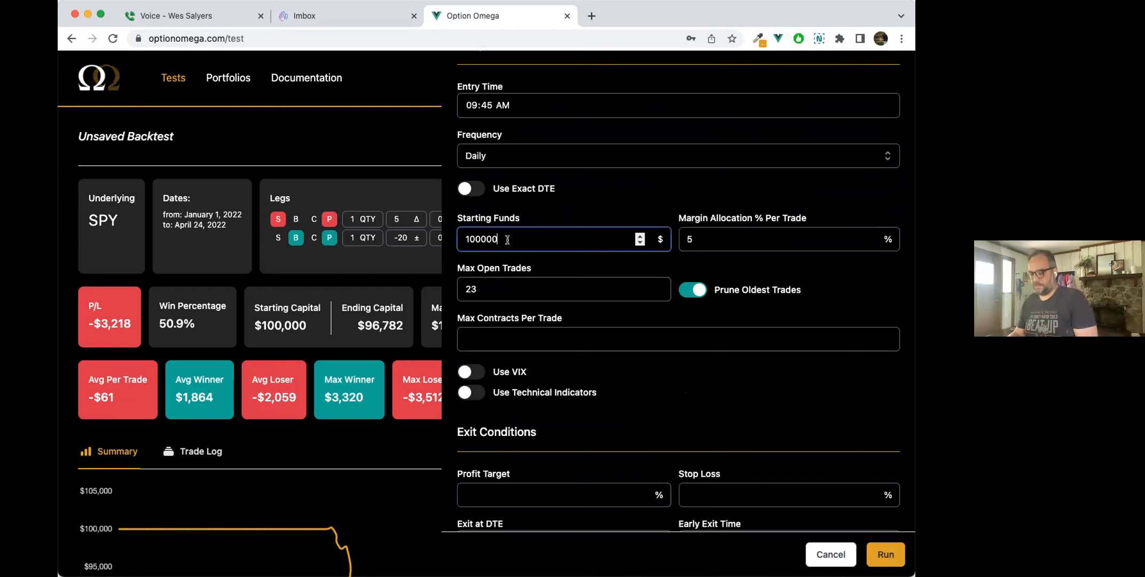
click(705, 241)
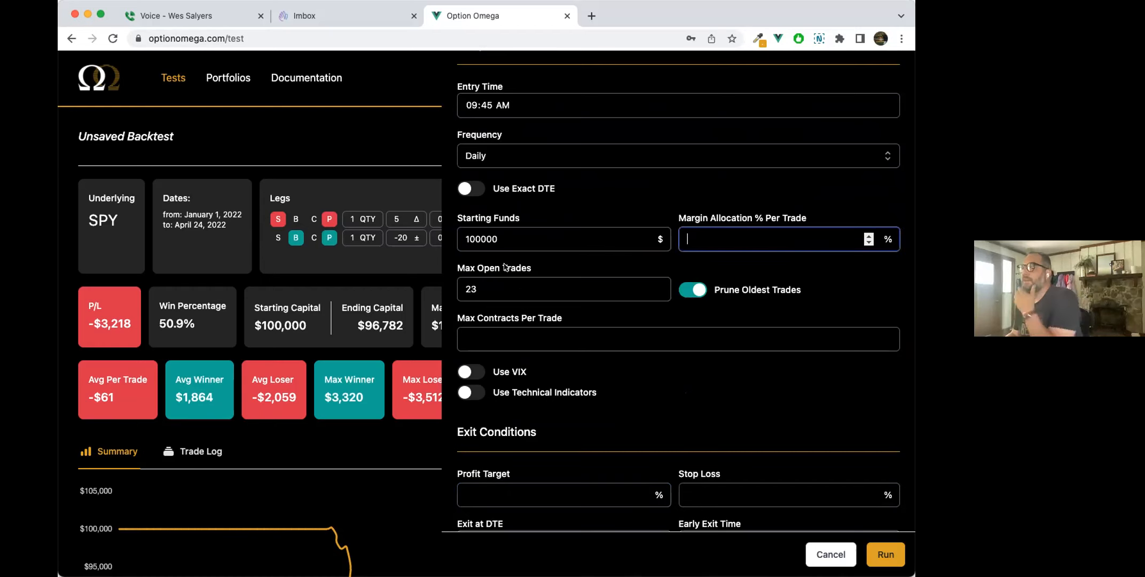
drag(481, 288, 462, 284)
key(BackSpace)
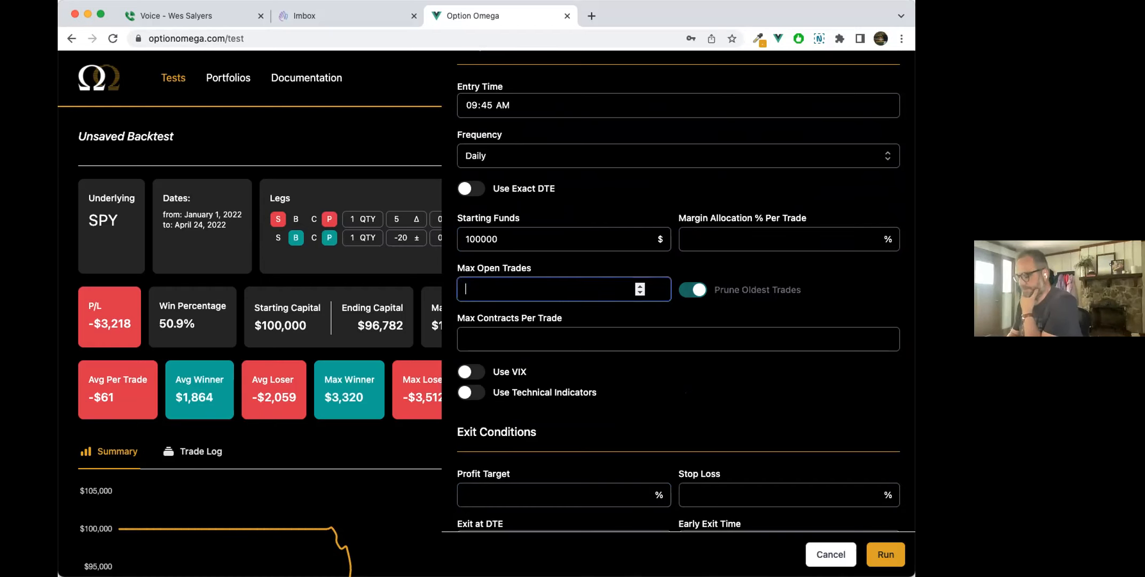
click(777, 234)
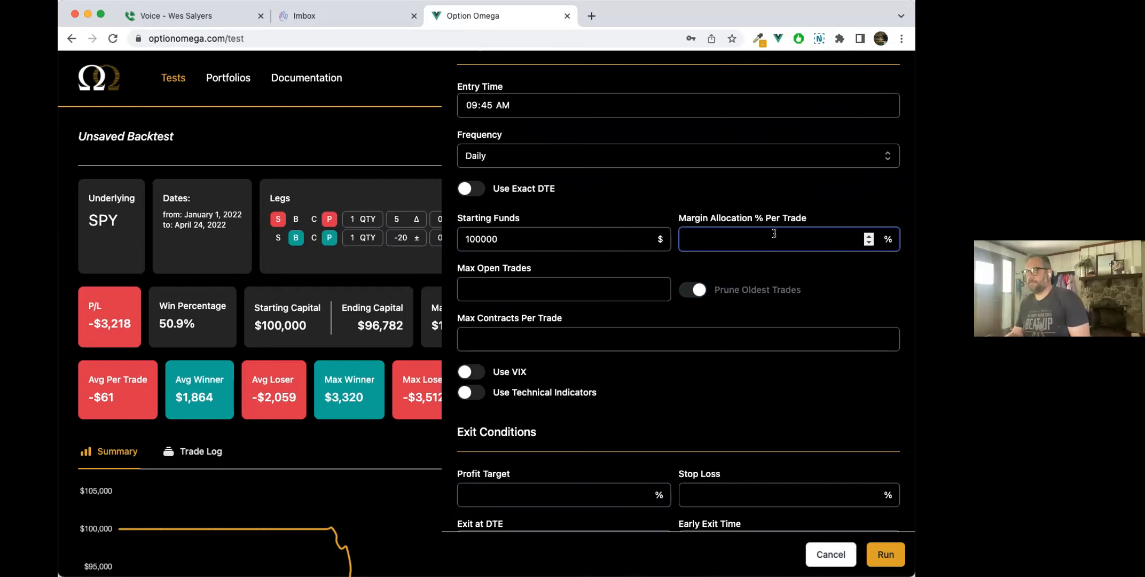
text(50)
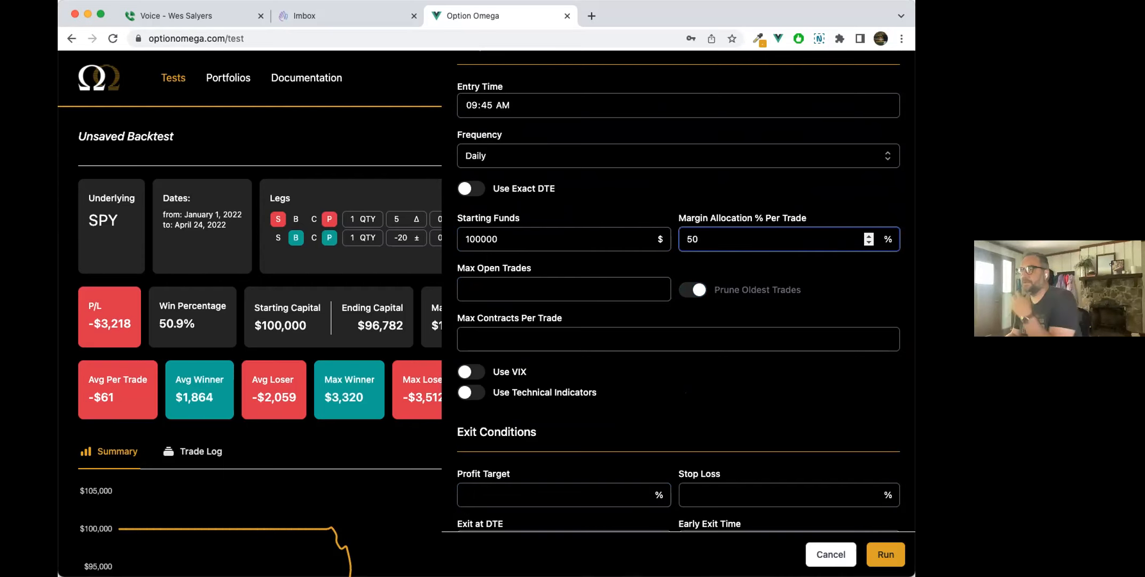
Set the stop loss in the exit conditions to 200%
scroll(678, 291, down, 5)
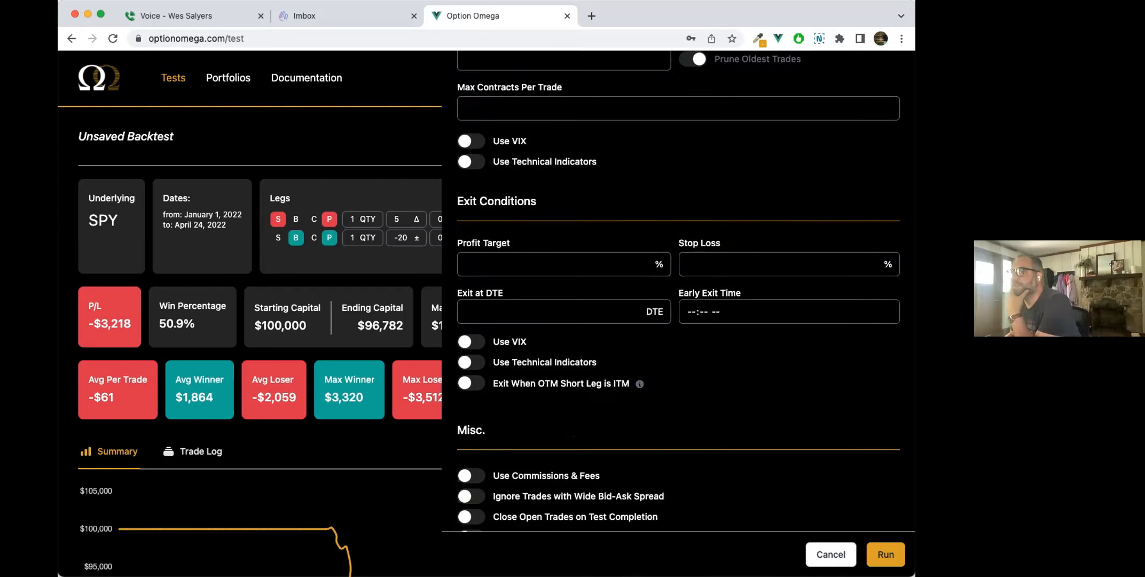
scroll(709, 289, down, 1)
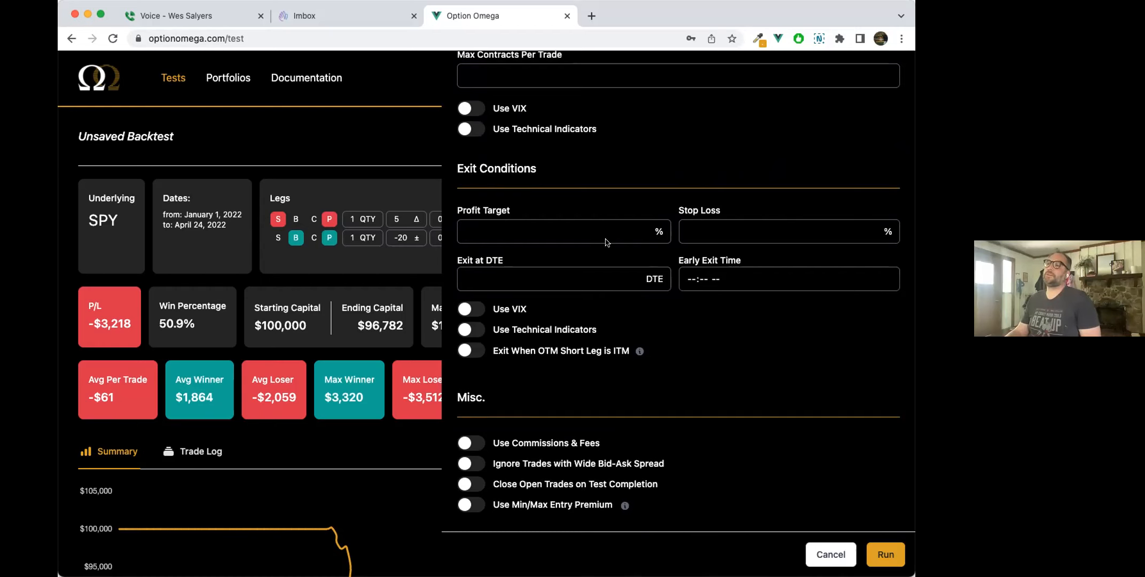
click(720, 234)
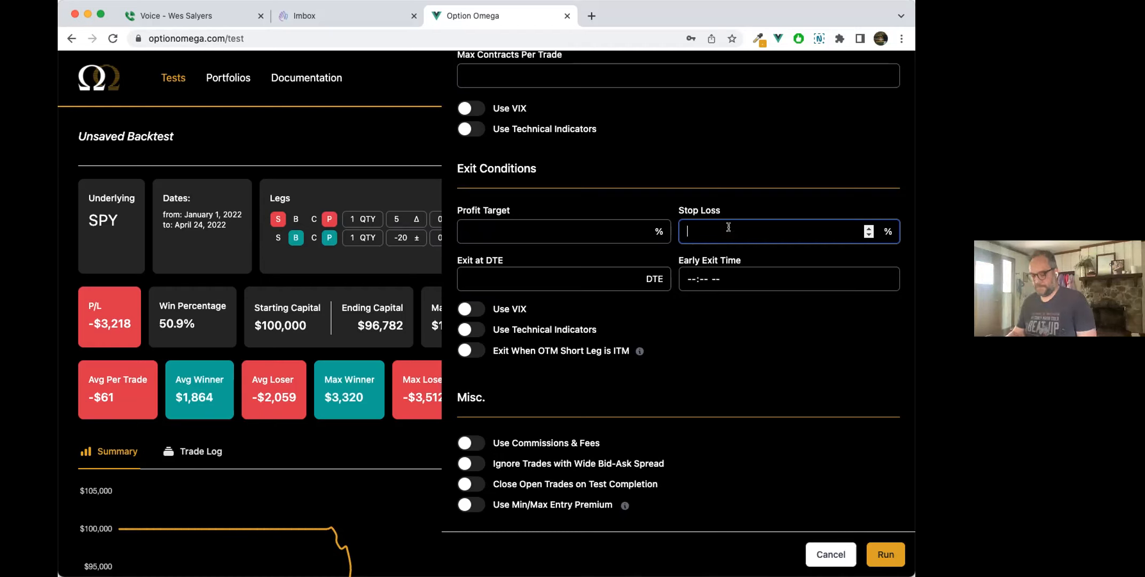
text(200)
scroll(762, 312, down, 1)
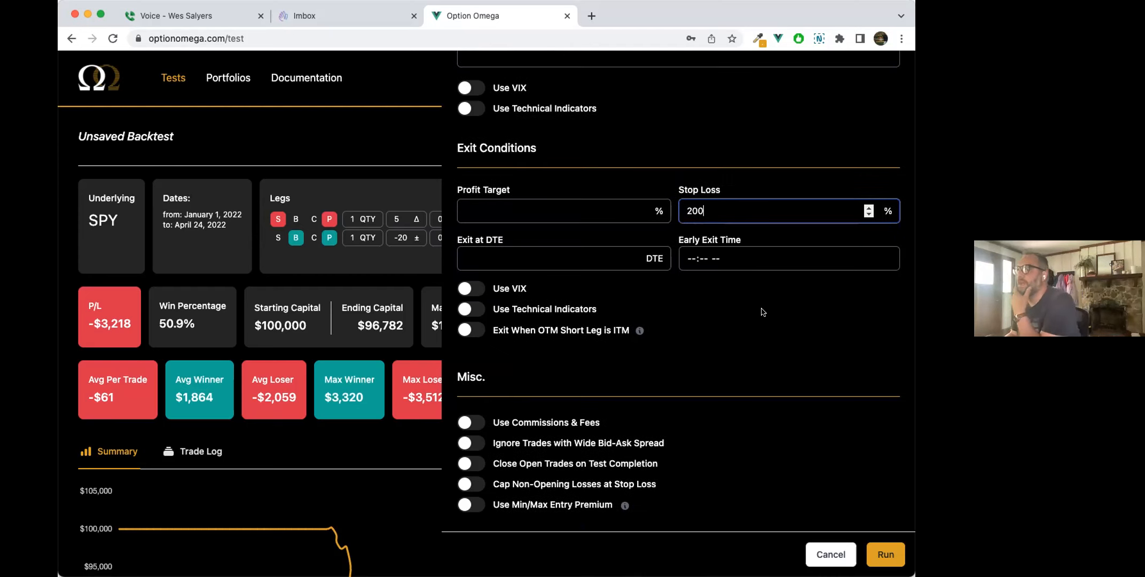
Run the SPX 0 DTE put spread backtest and review its summary statistics and funds chart
scroll(763, 311, up, 10)
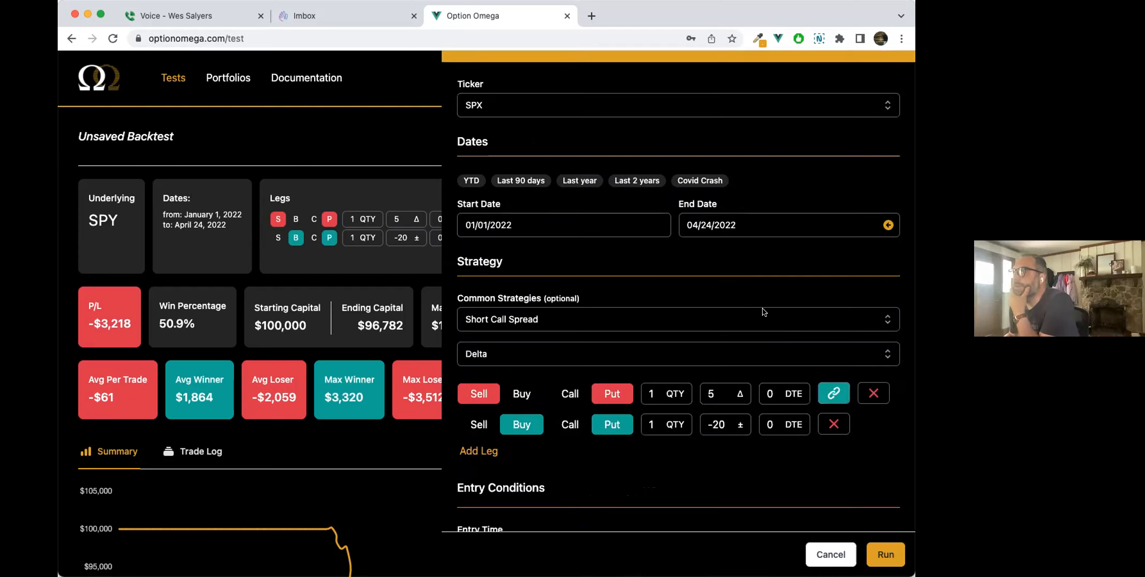
scroll(763, 312, up, 2)
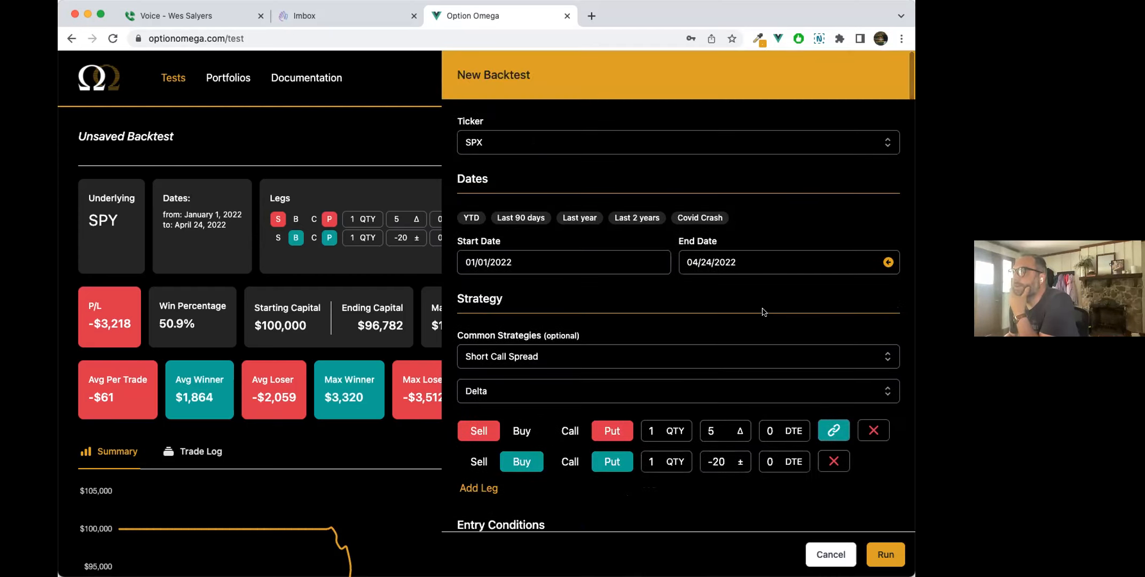
click(874, 550)
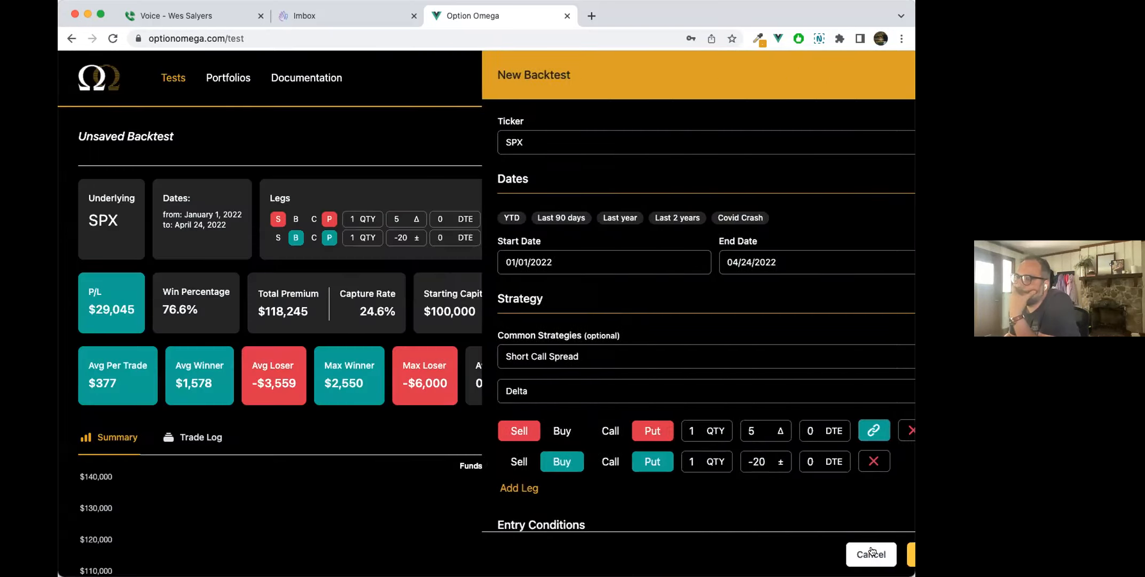
scroll(510, 264, down, 3)
scroll(510, 264, down, 2)
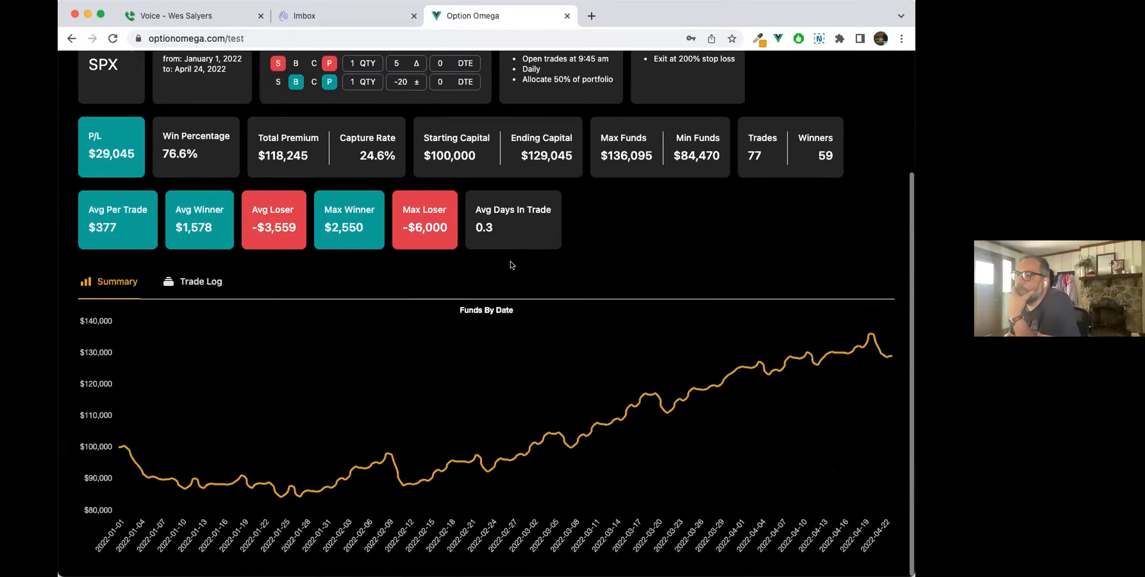
scroll(400, 254, up, 4)
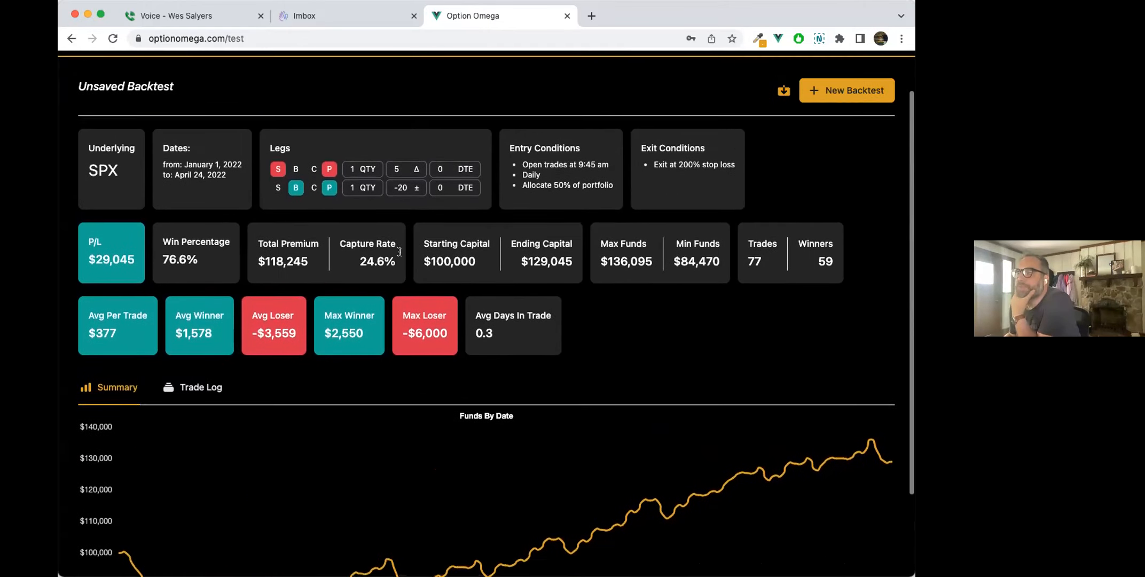
scroll(401, 254, down, 3)
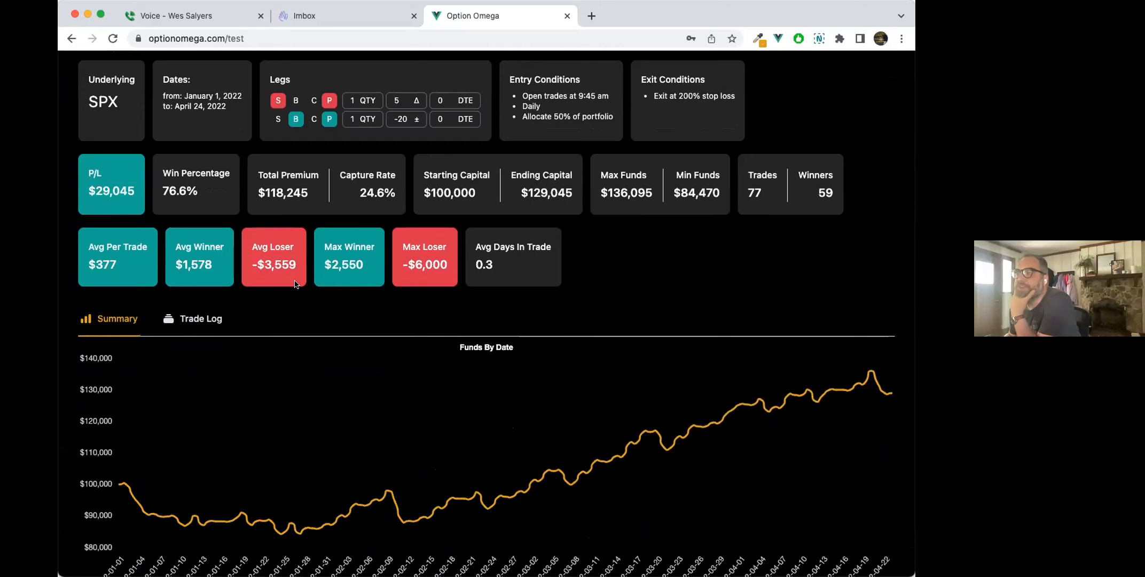
scroll(292, 289, down, 2)
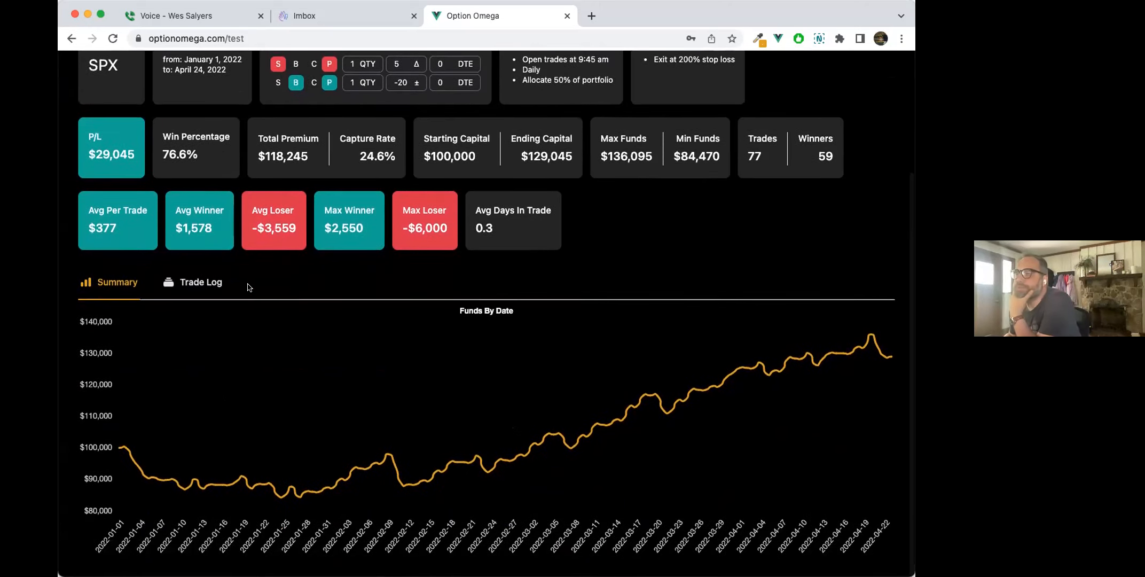
Open the trade log of the SPX put spread backtest and examine the trades on its first page
click(211, 289)
scroll(332, 297, down, 5)
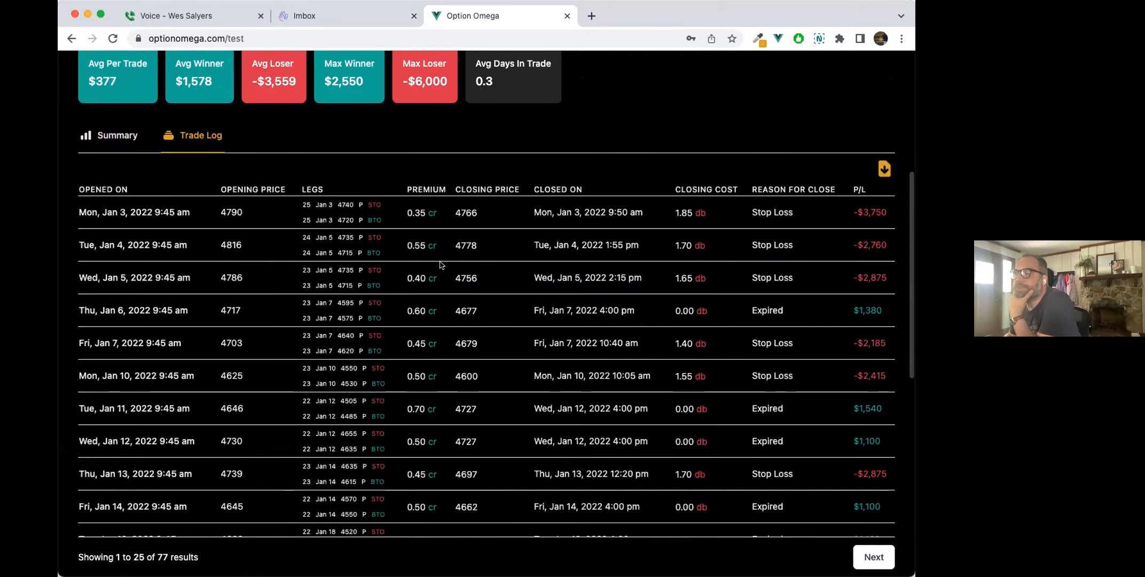
scroll(440, 265, down, 2)
scroll(440, 266, down, 6)
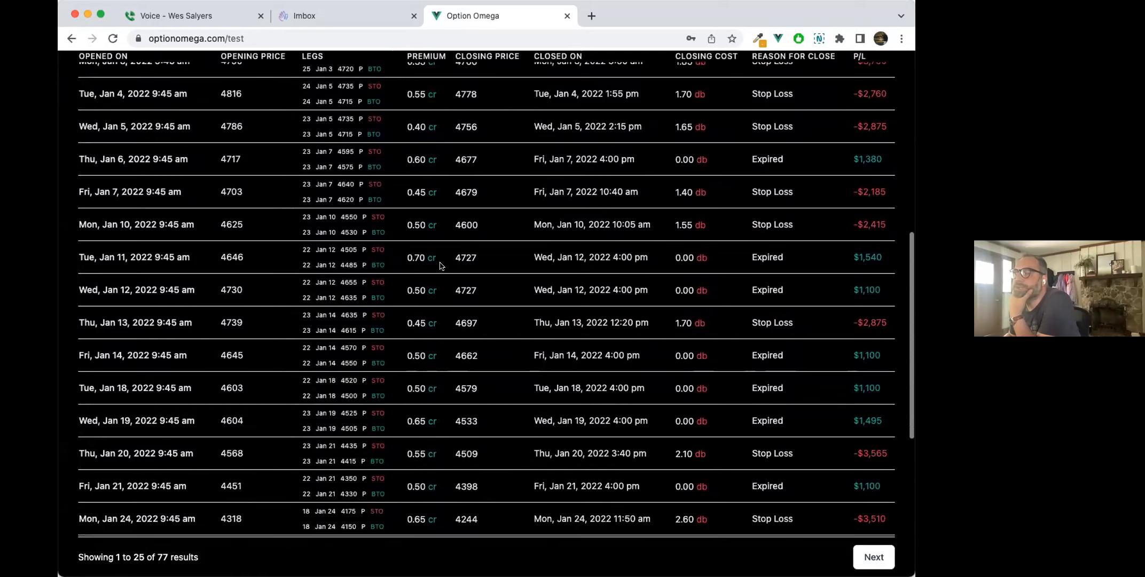
scroll(440, 265, down, 3)
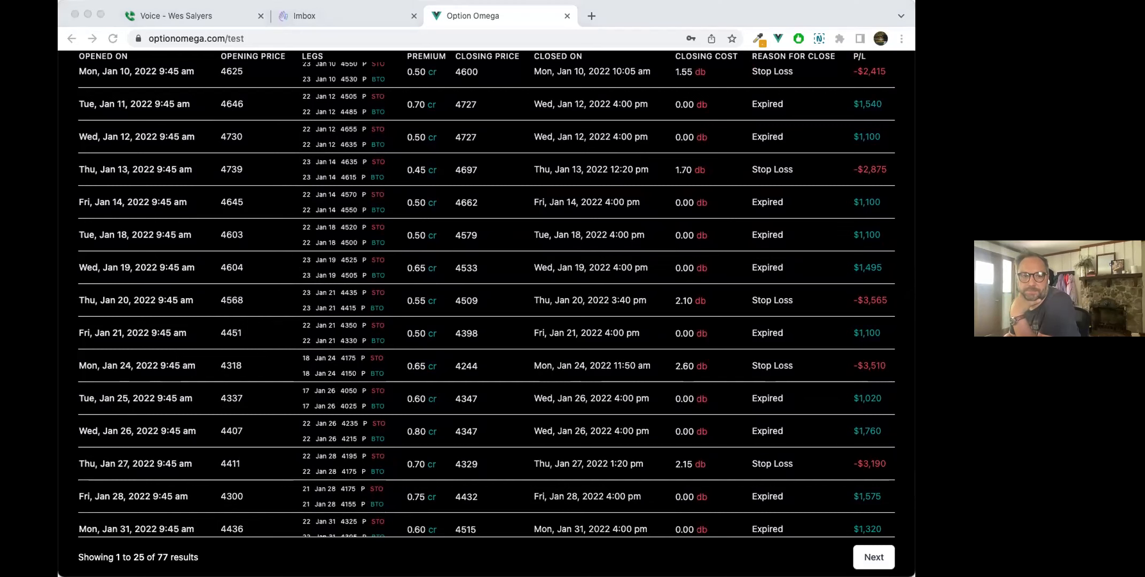
scroll(732, 363, down, 7)
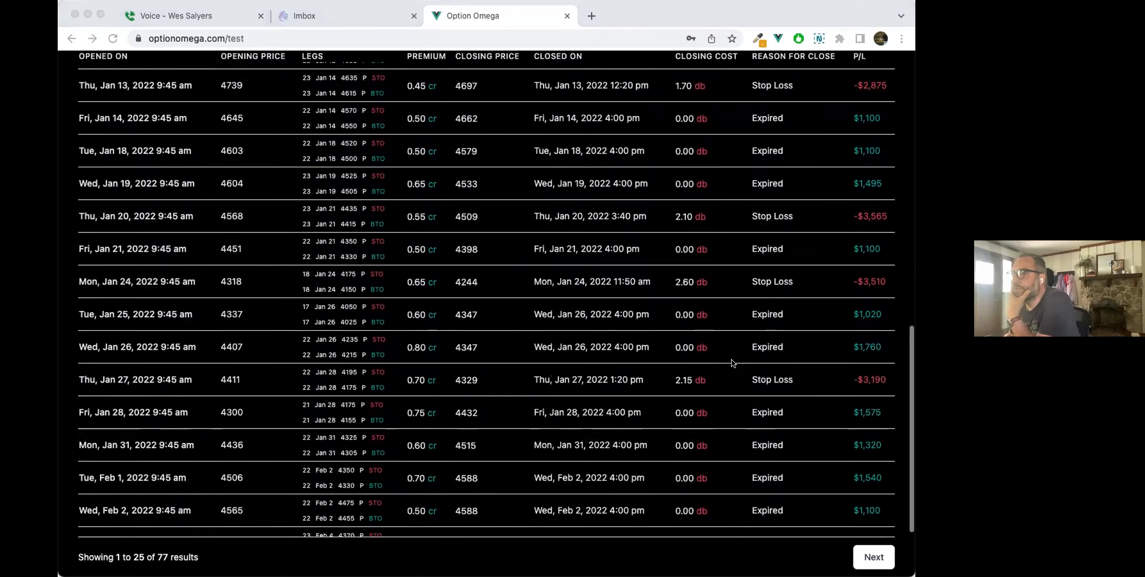
scroll(731, 363, down, 1)
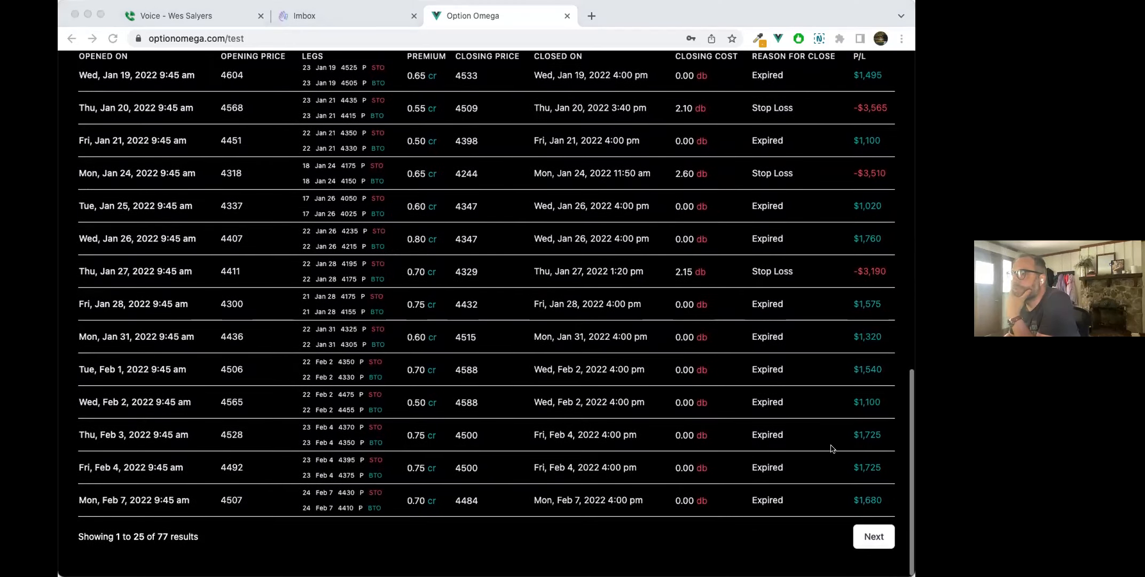
Page through the rest of the trade log to its last page, examining close dates, closing reasons and profit or loss
click(881, 540)
click(875, 540)
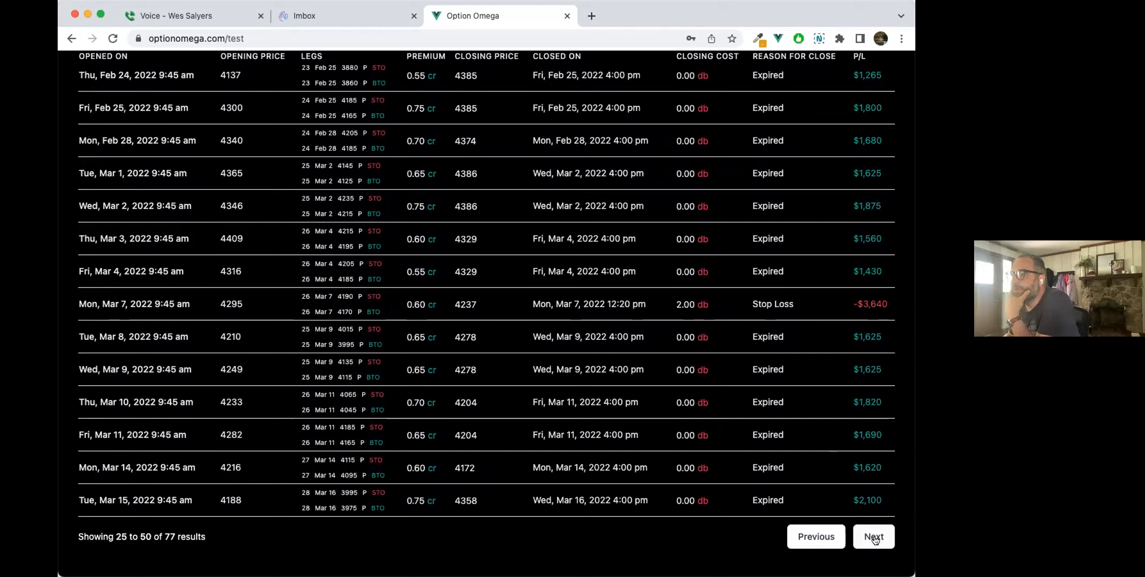
drag(874, 537, 595, 534)
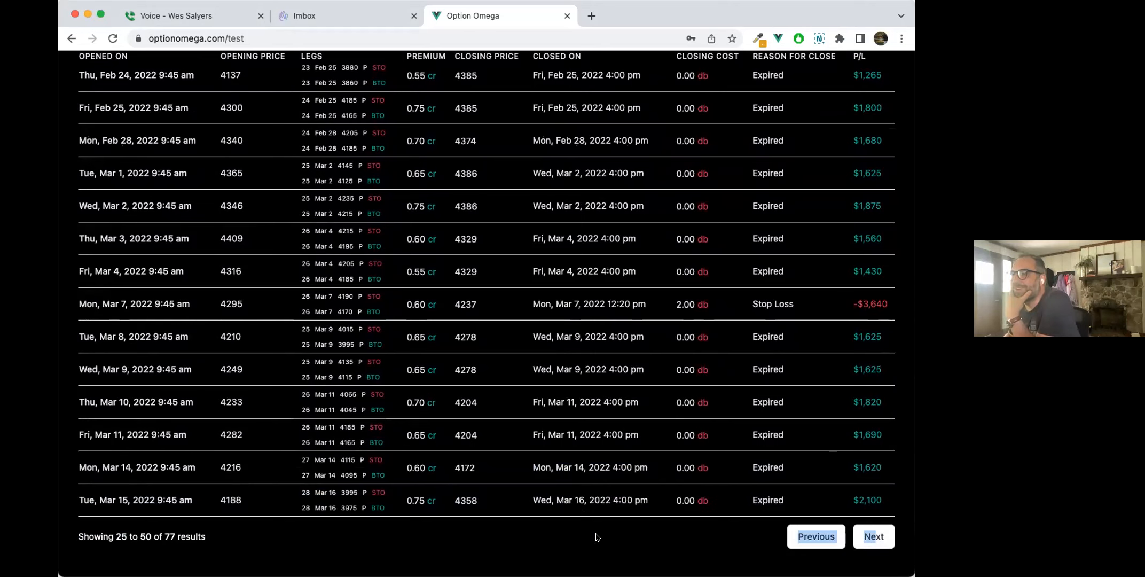
click(597, 537)
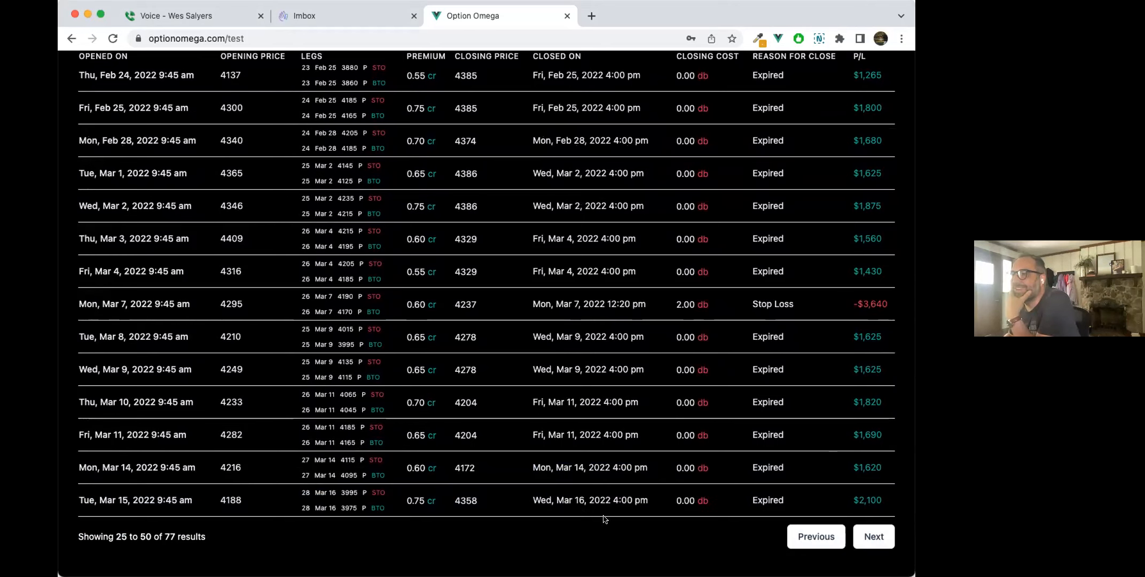
click(871, 536)
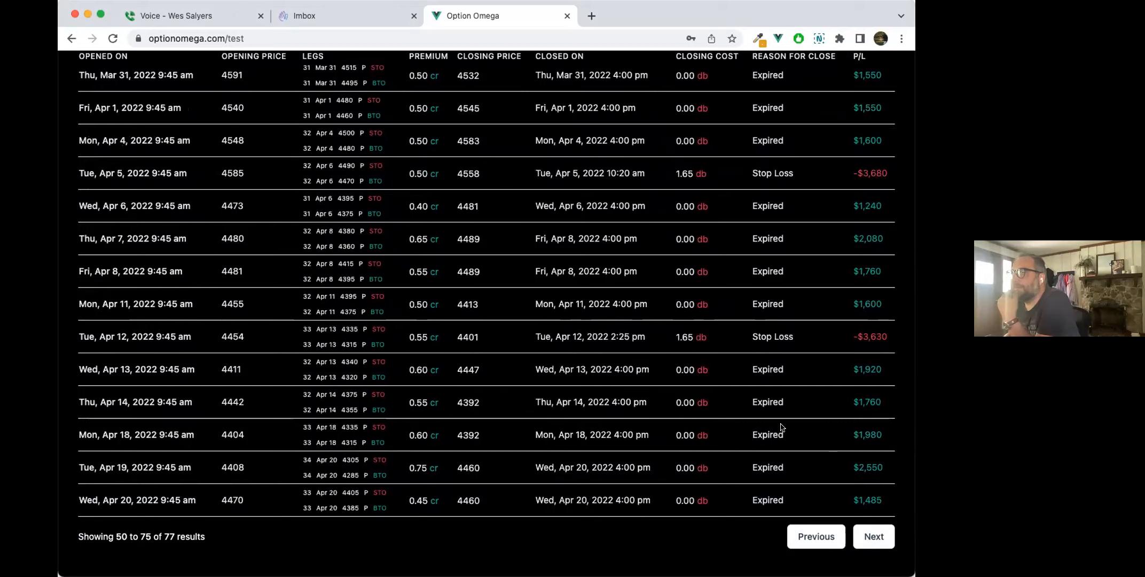
scroll(780, 428, up, 5)
scroll(780, 427, up, 5)
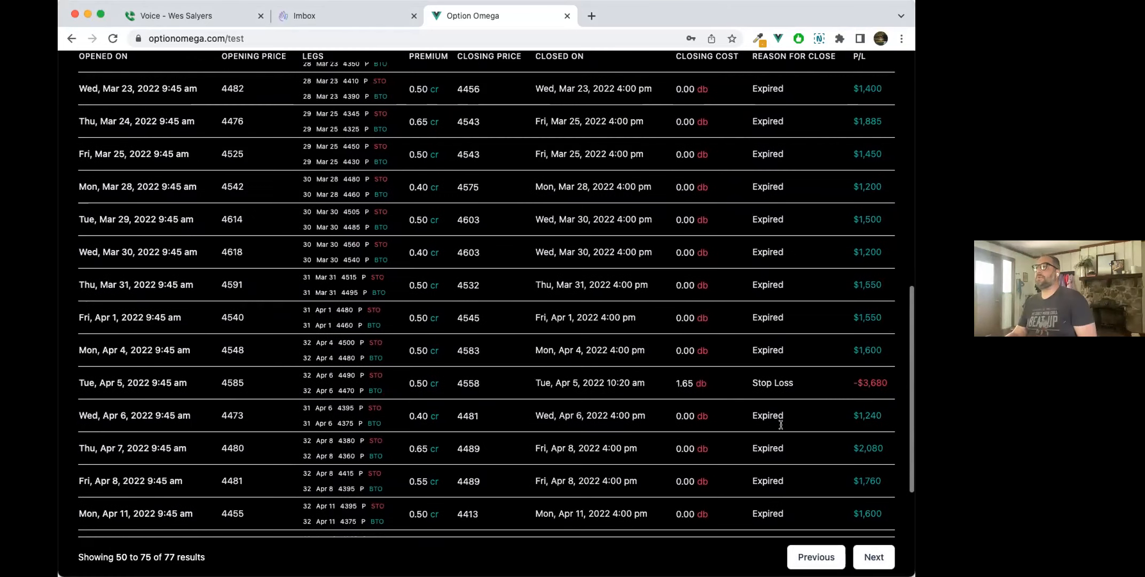
scroll(780, 427, up, 2)
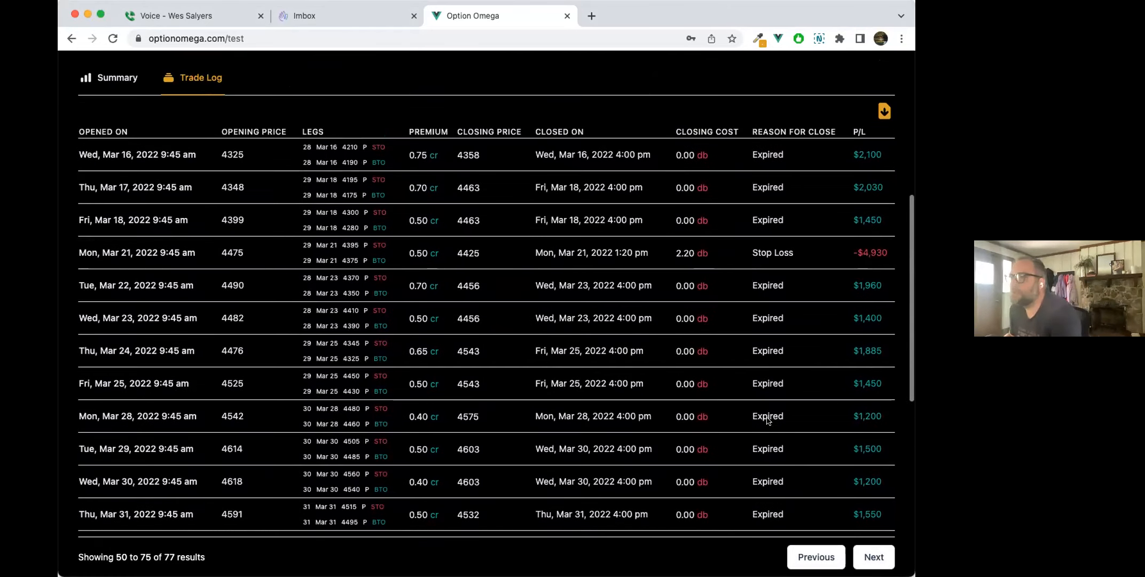
scroll(234, 265, down, 8)
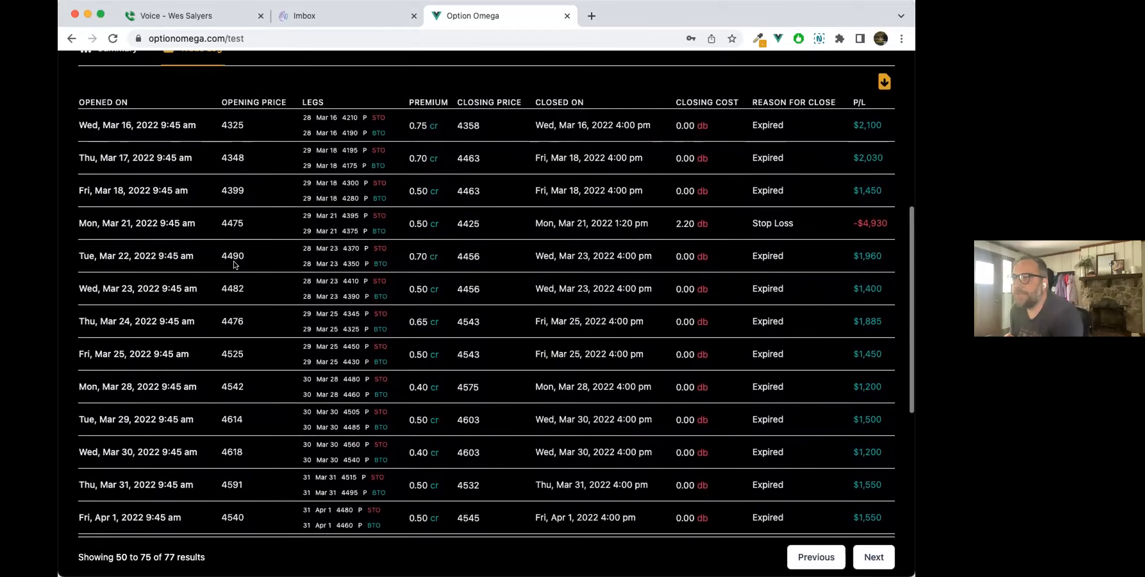
scroll(234, 265, down, 7)
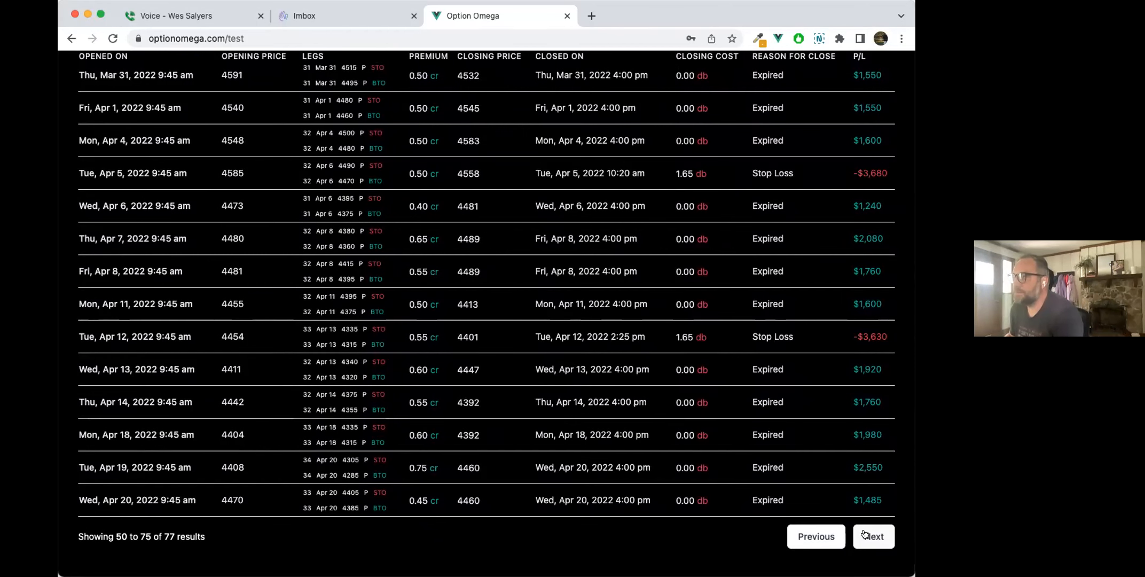
click(865, 535)
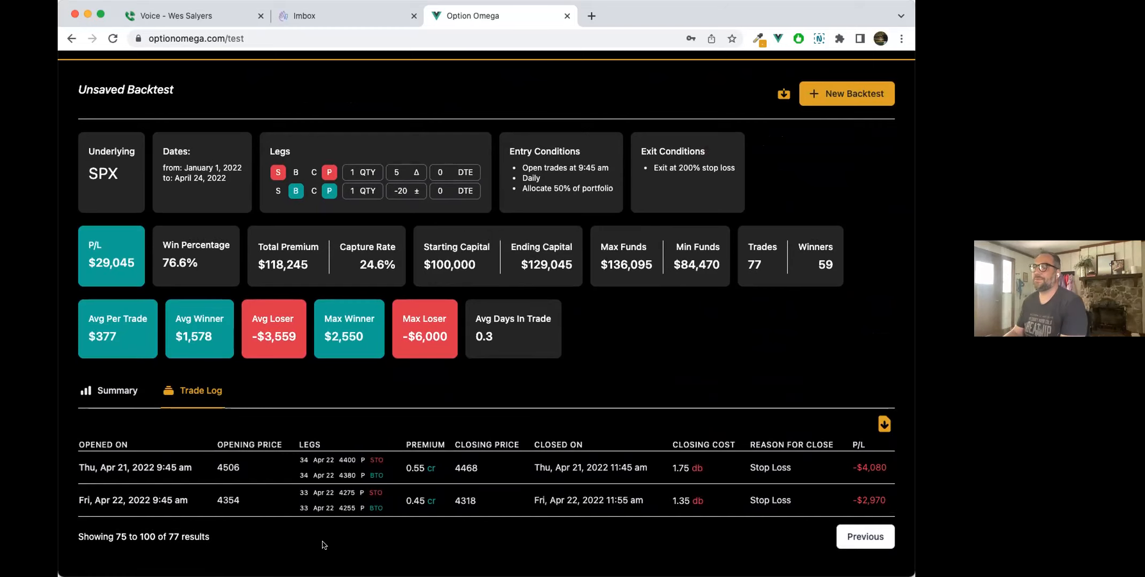
scroll(515, 470, up, 2)
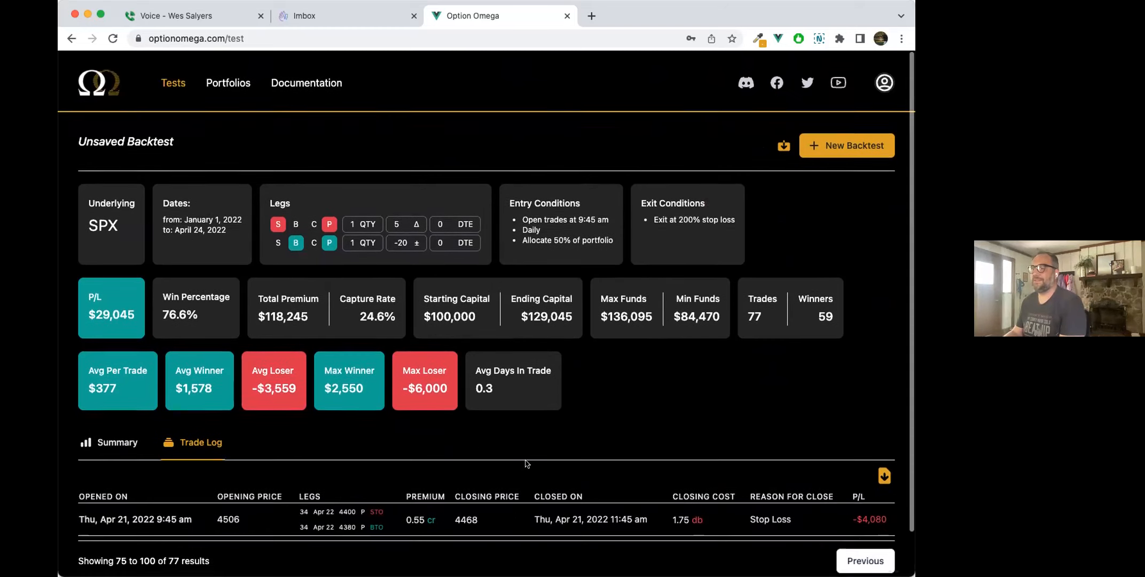
Start a new backtest from the current SPX put spread setup and turn on Use Exact DTE in the entry conditions
click(829, 144)
scroll(672, 243, down, 5)
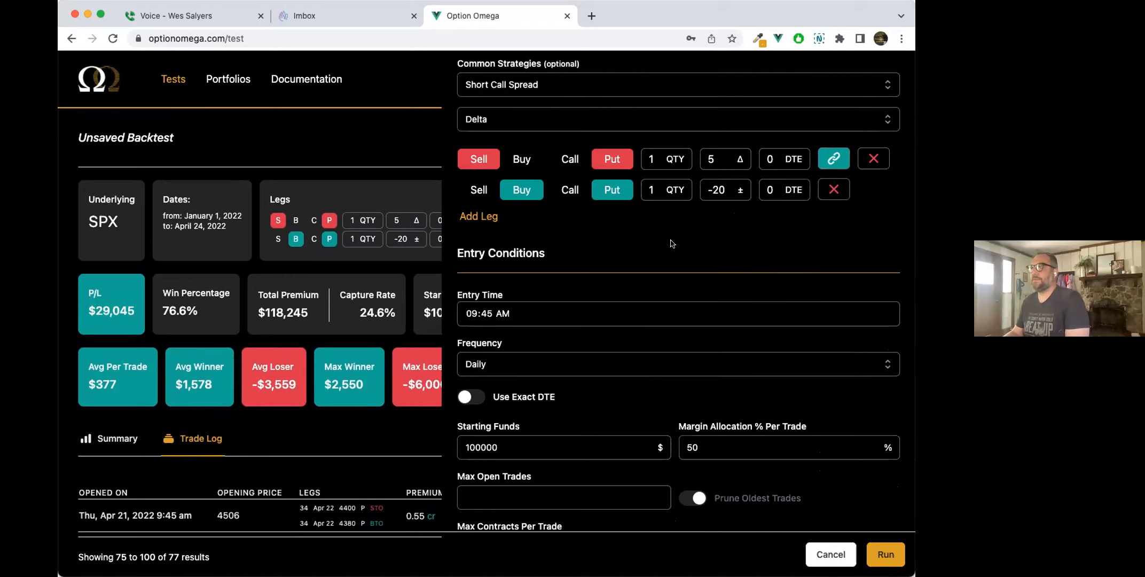
click(472, 366)
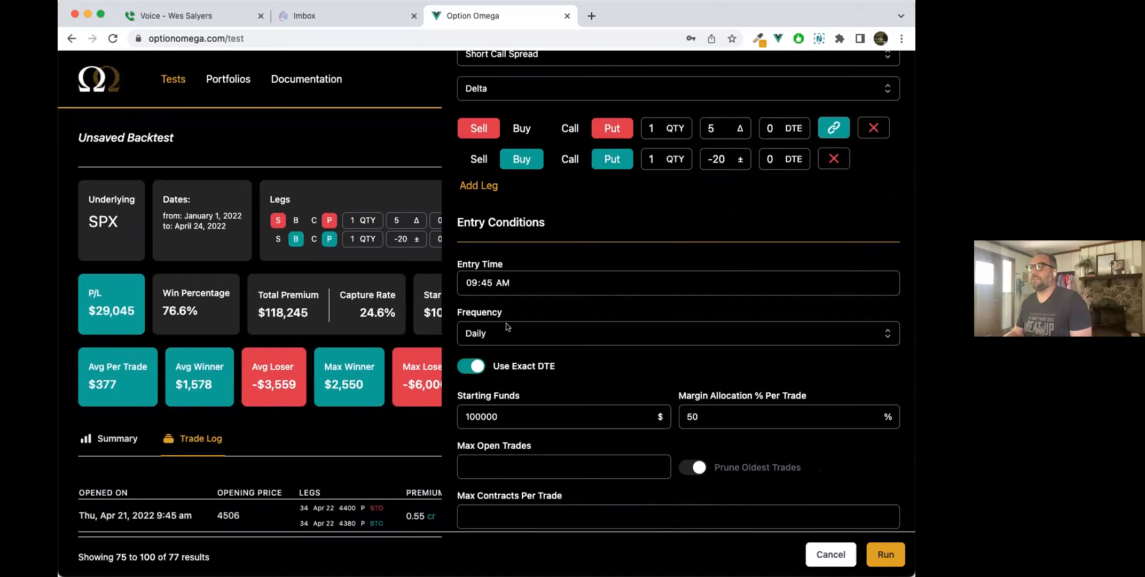
scroll(512, 325, down, 2)
scroll(534, 314, down, 2)
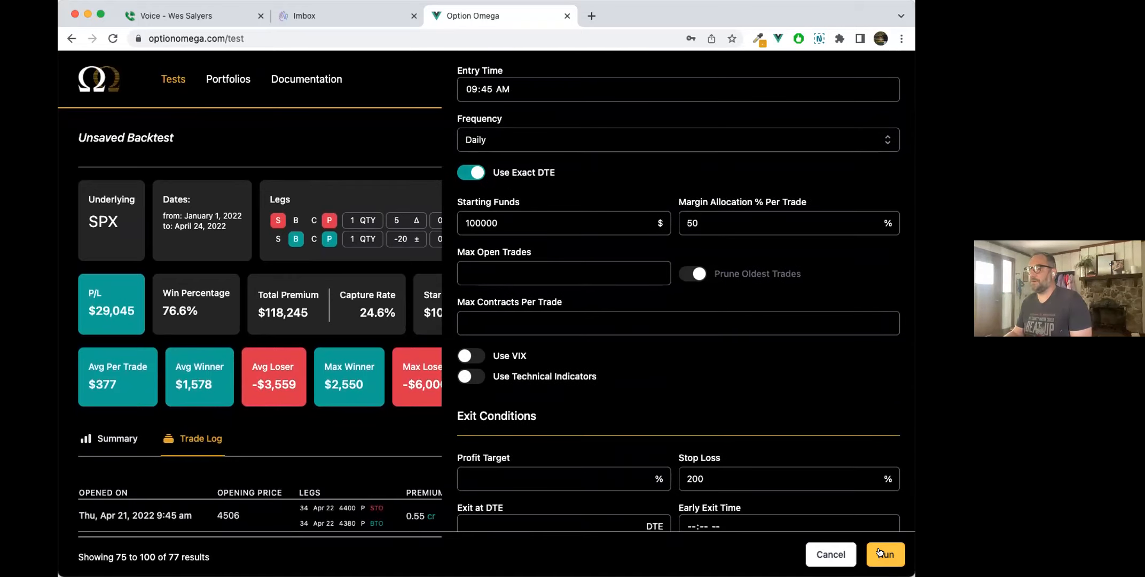
scroll(478, 329, up, 3)
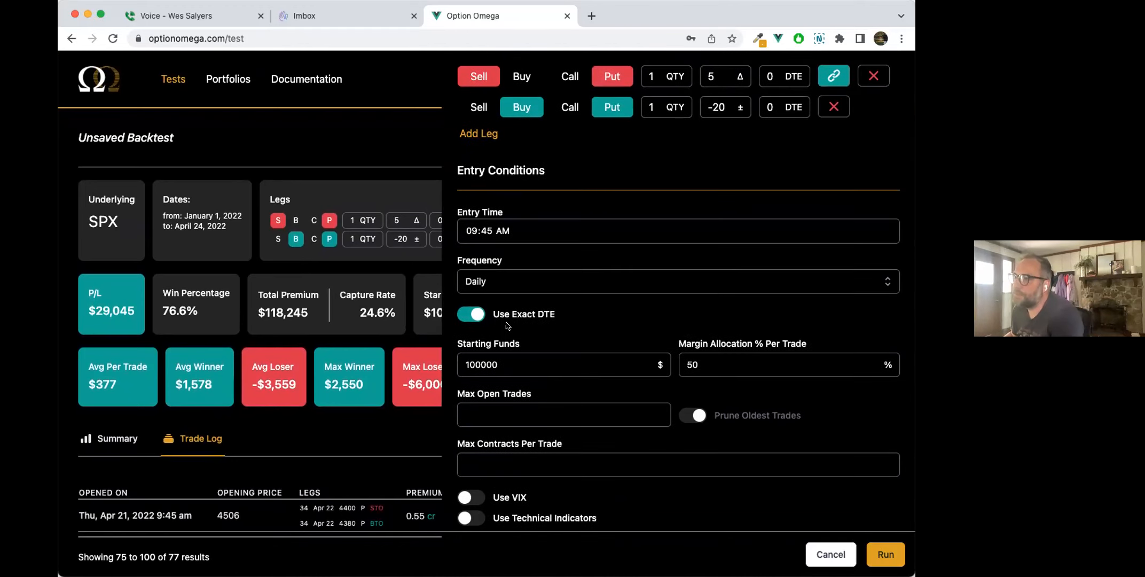
click(470, 316)
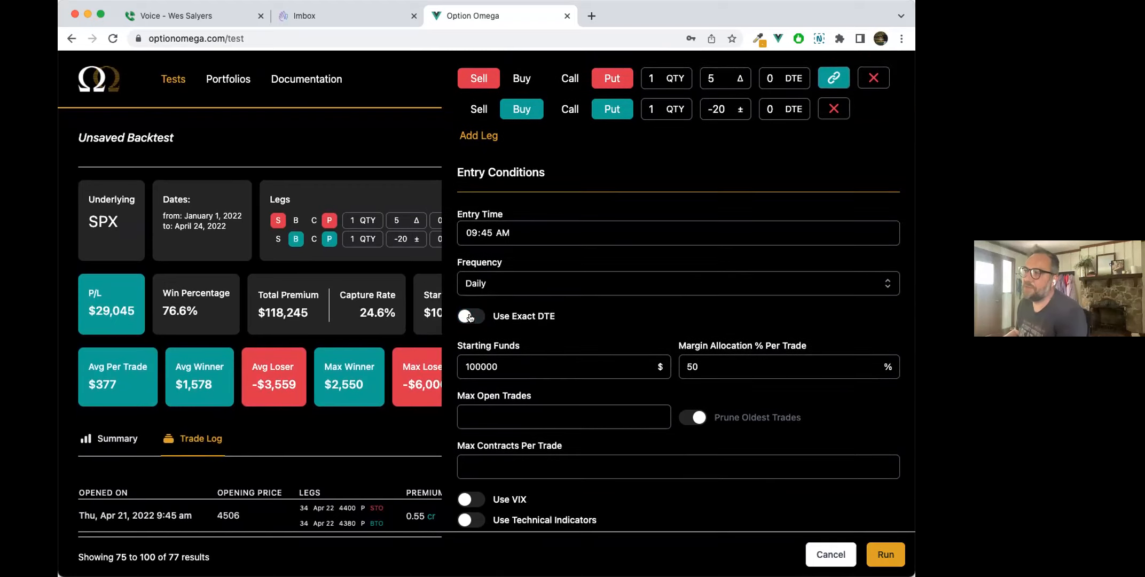
scroll(472, 317, up, 1)
click(469, 328)
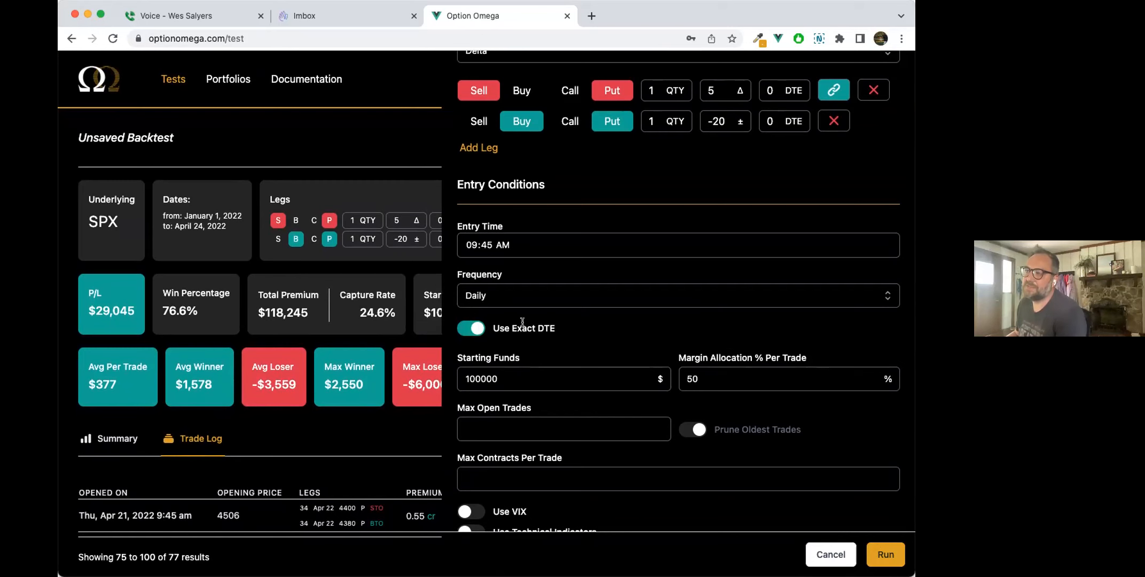
scroll(525, 324, up, 1)
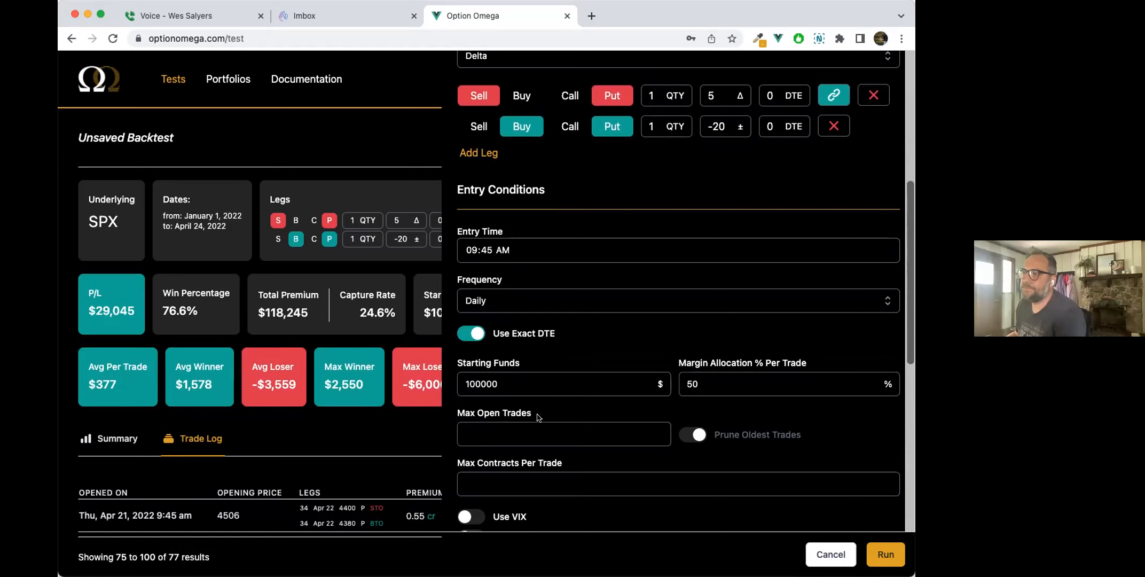
click(782, 125)
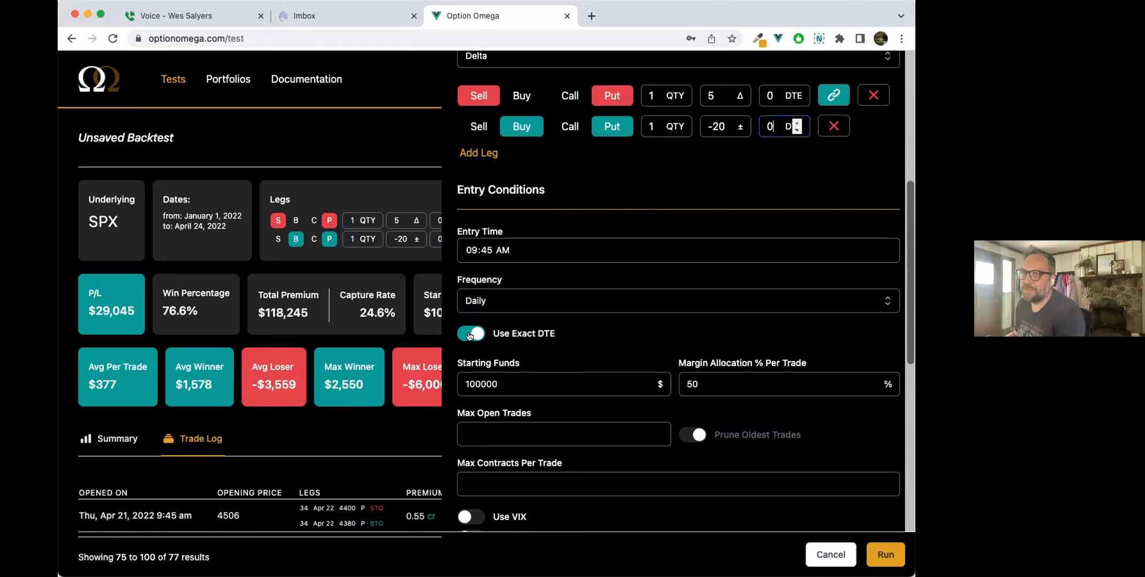
scroll(469, 335, down, 1)
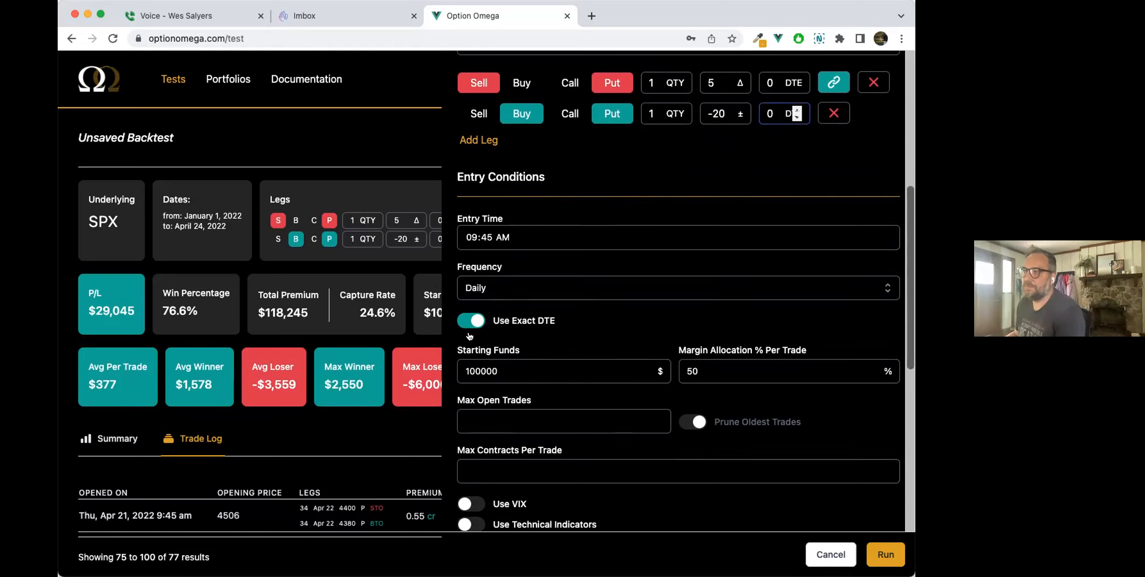
Run the exact-DTE backtest and review its statistics and trade log through the last page
click(870, 556)
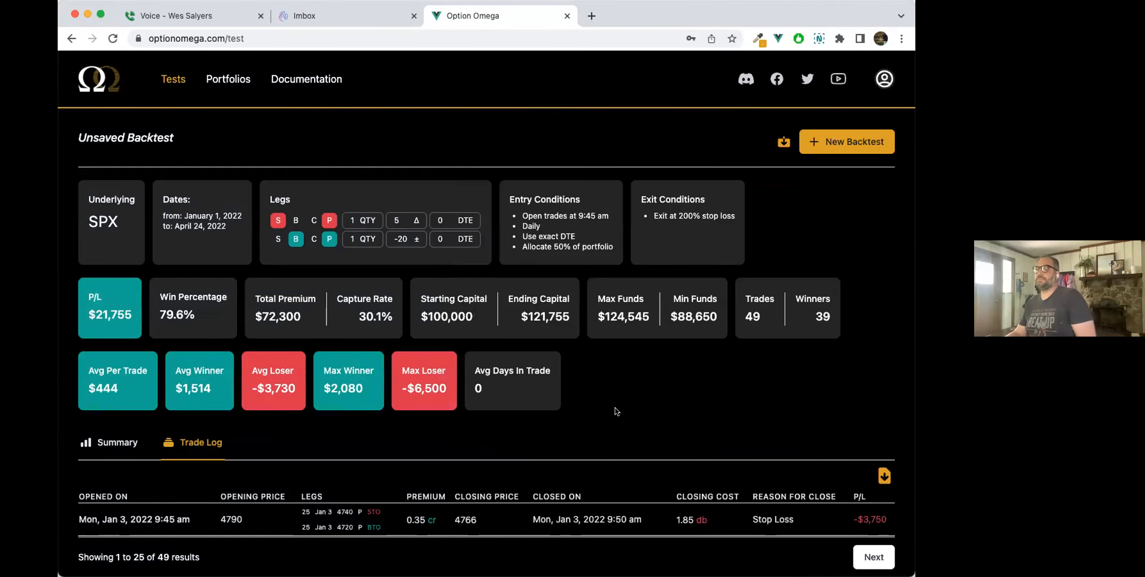
scroll(614, 412, down, 3)
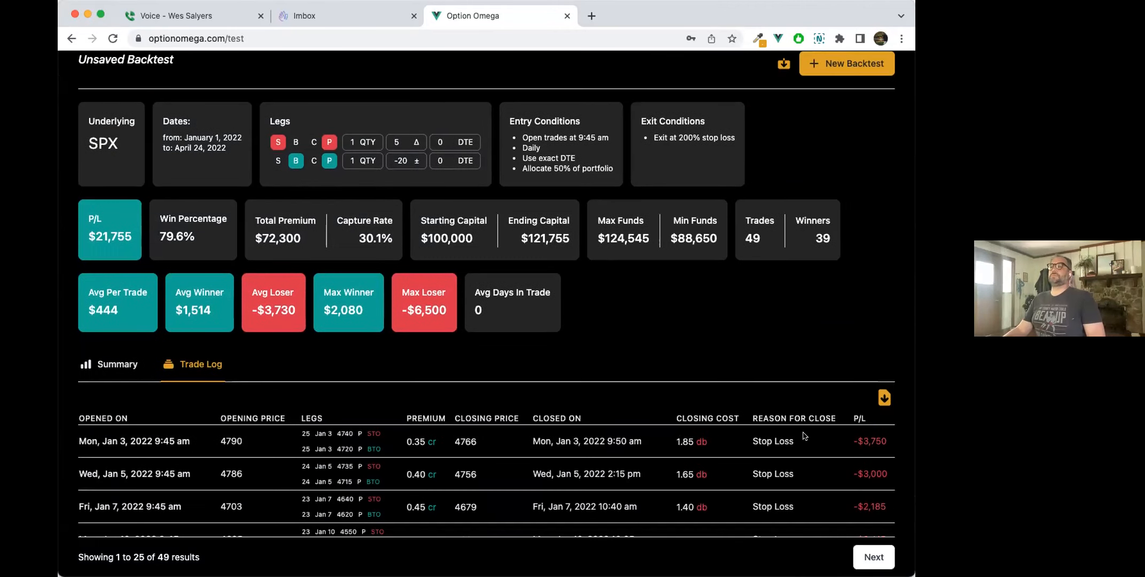
scroll(833, 459, down, 10)
click(870, 534)
click(866, 536)
click(866, 535)
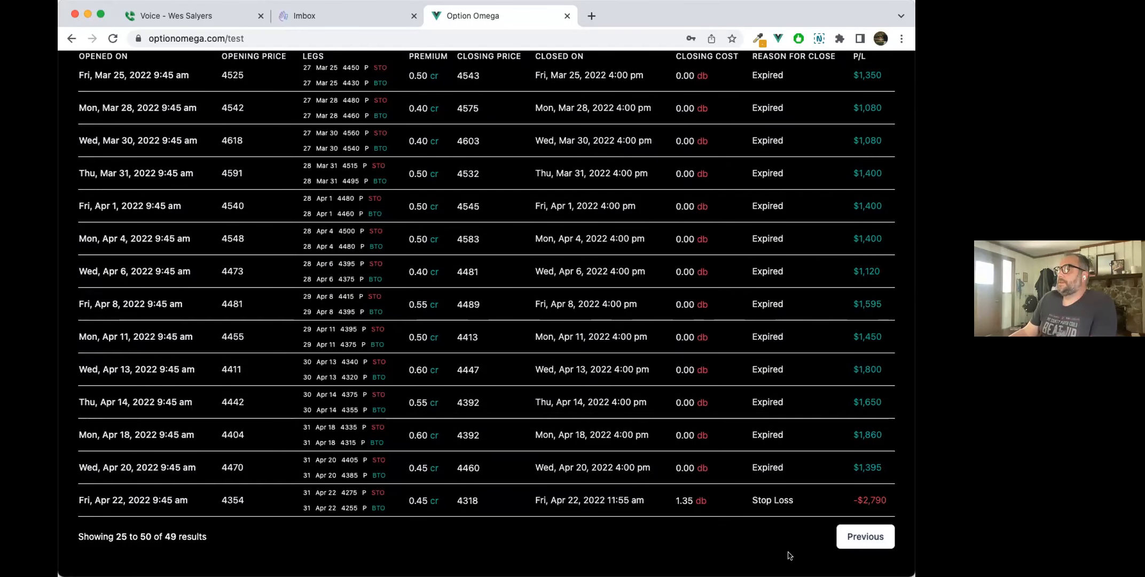
scroll(683, 447, up, 10)
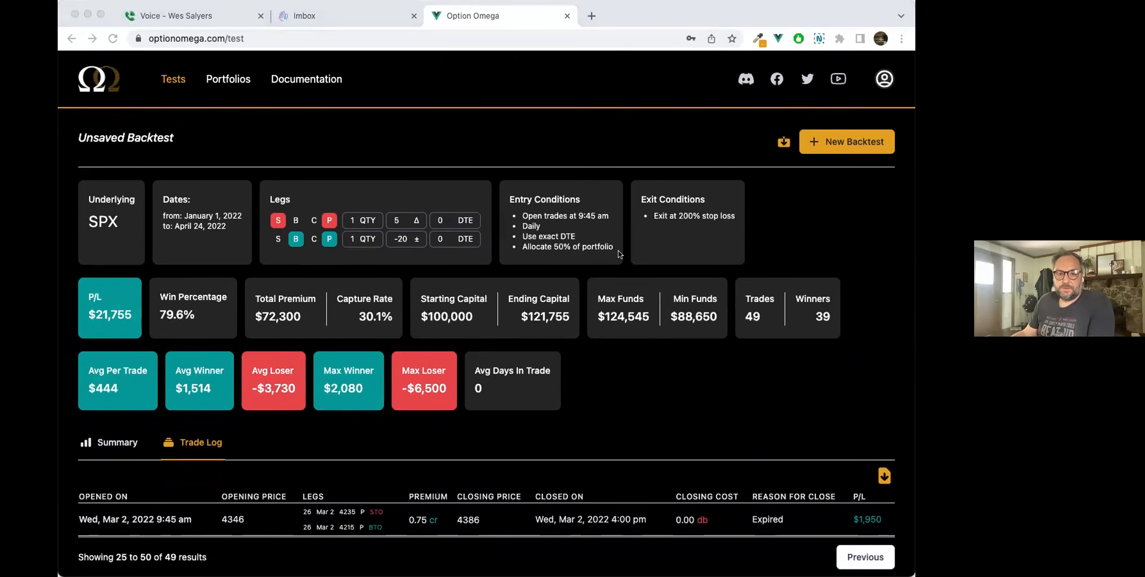
Start another backtest from the current setup and remove both linked put legs from the strategy
click(834, 139)
click(833, 139)
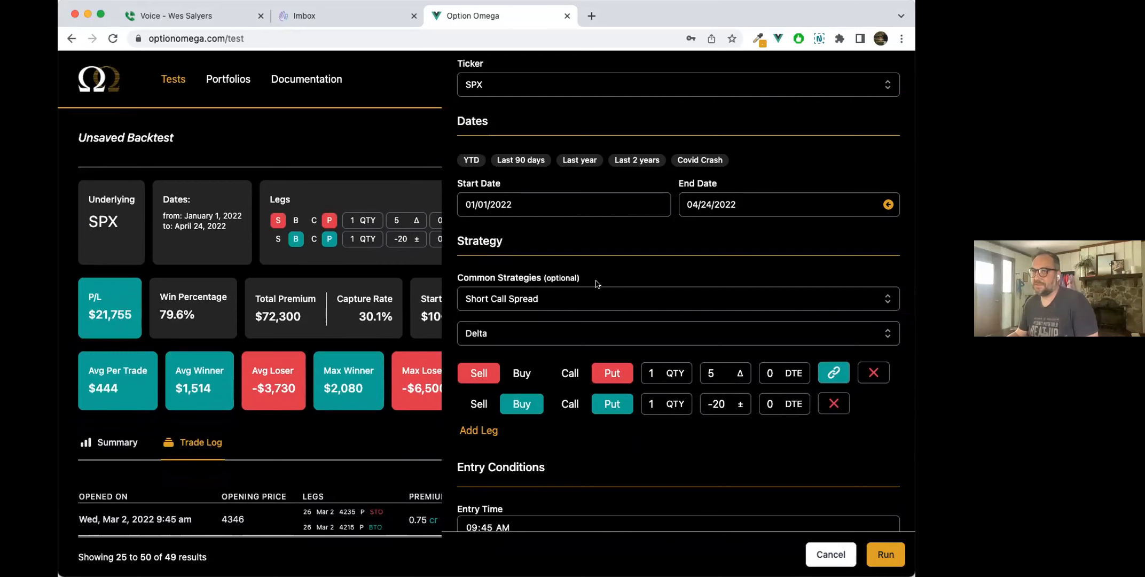
scroll(595, 284, down, 1)
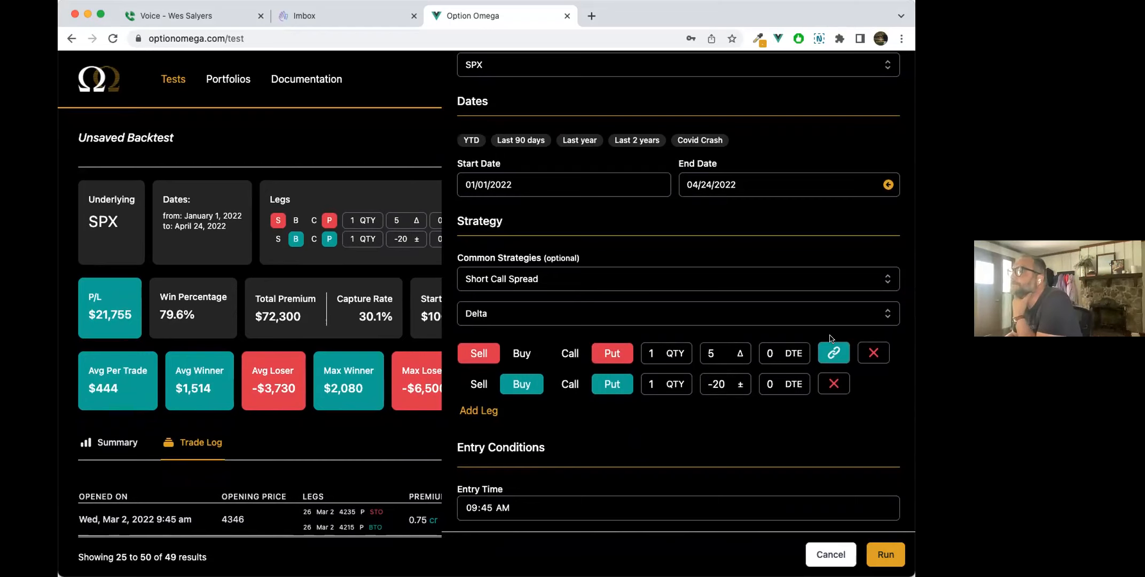
click(870, 352)
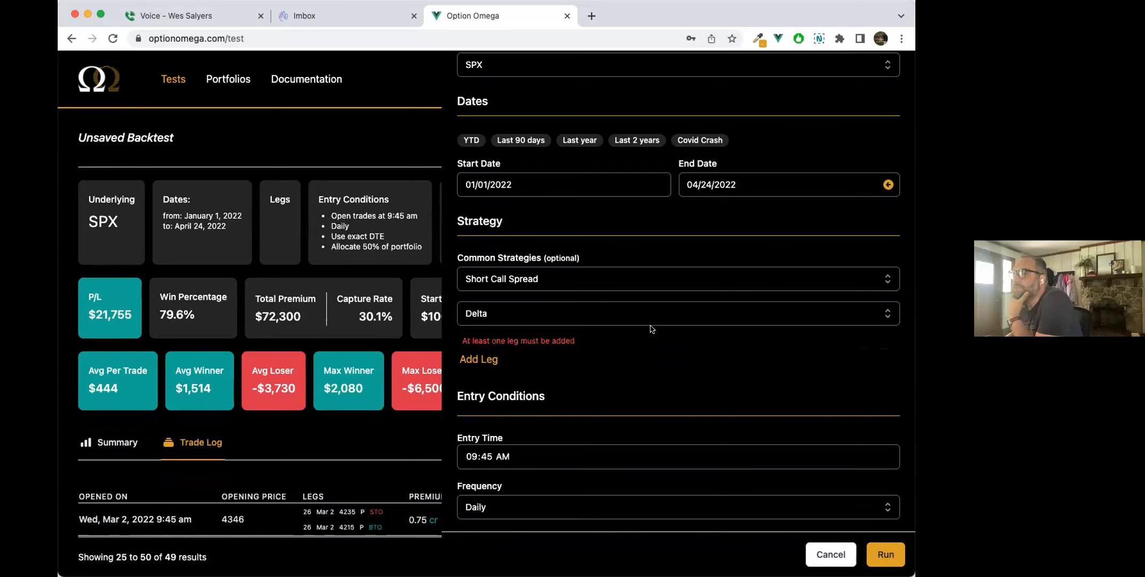
Switch the strategy's strike selection to Fixed Price and add a short put leg priced at .60
click(610, 309)
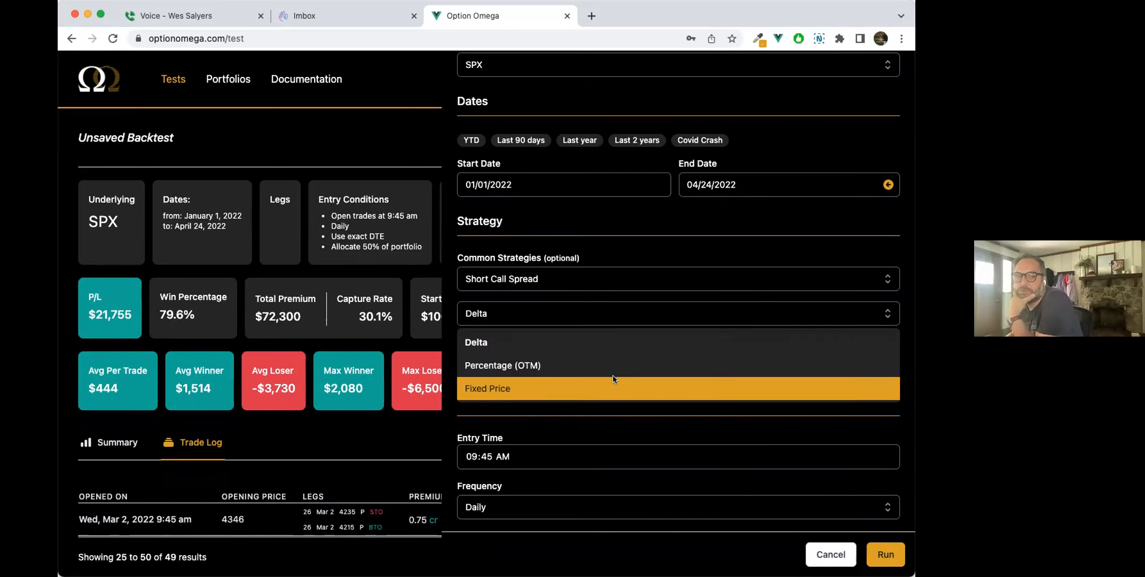
click(613, 378)
click(489, 361)
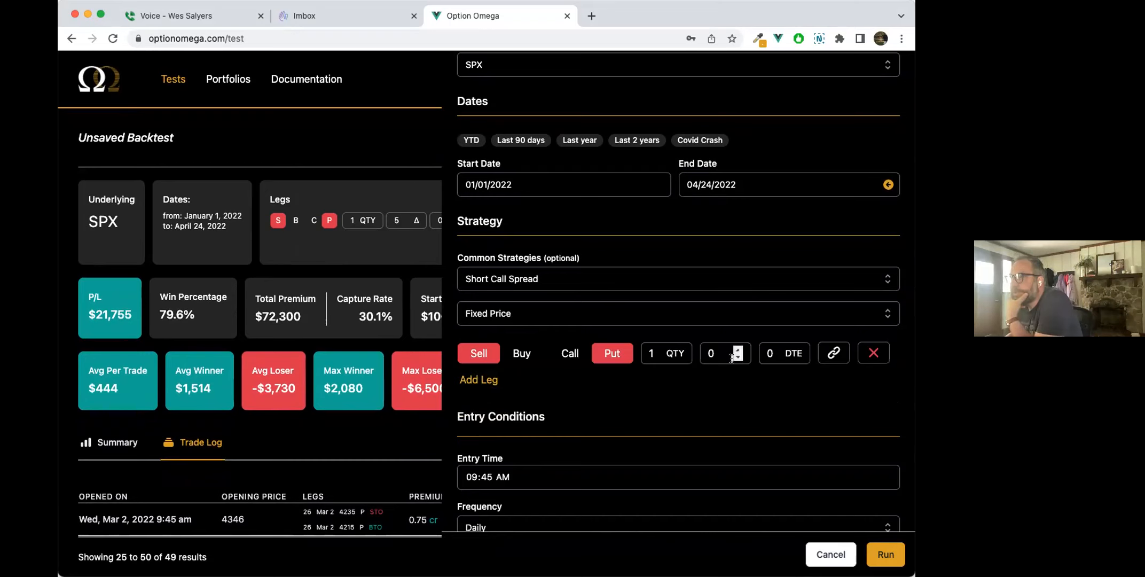
click(713, 354)
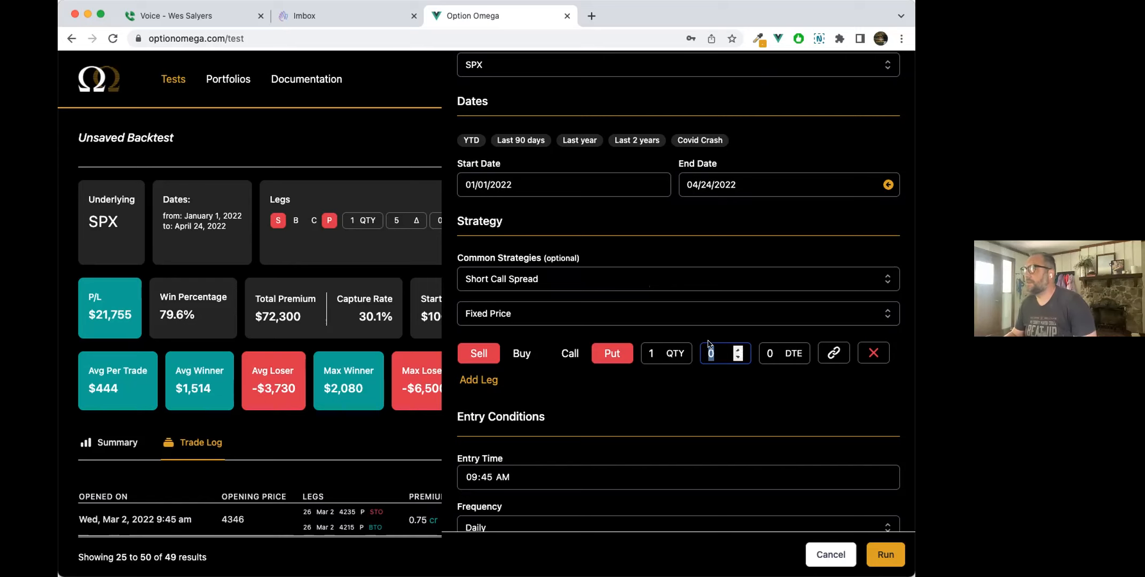
text(.60)
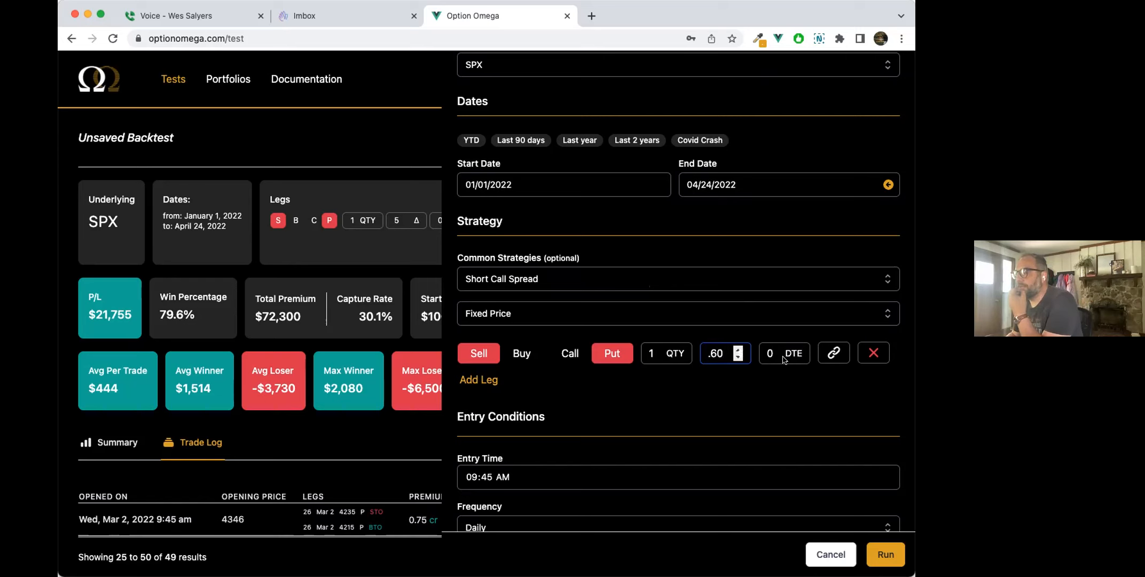
Add a long put leg with 0 DTE priced at .3 to the strategy
click(487, 379)
click(521, 384)
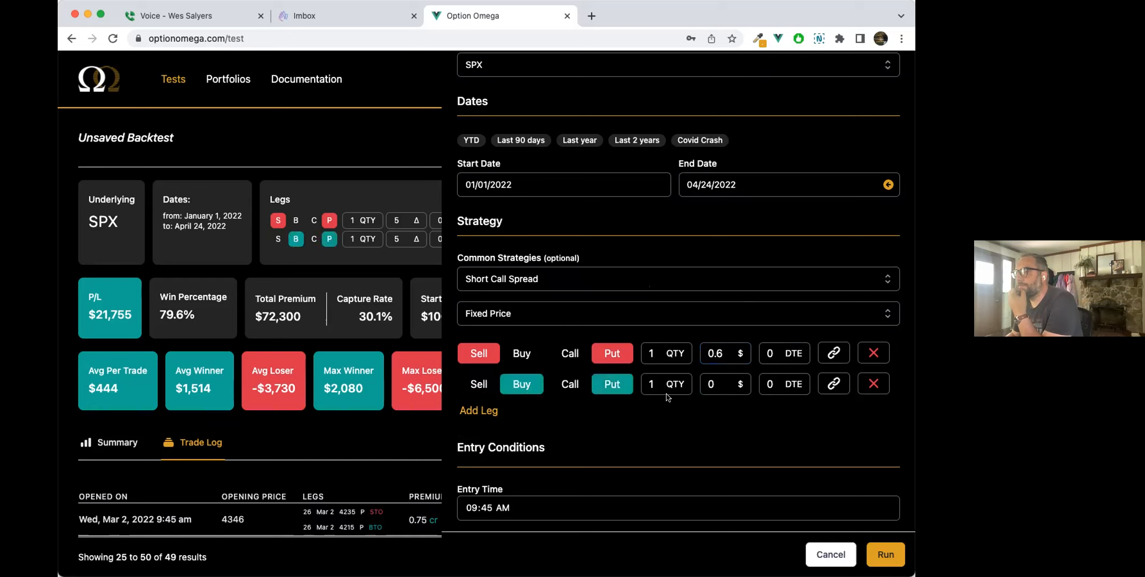
double_click(705, 384)
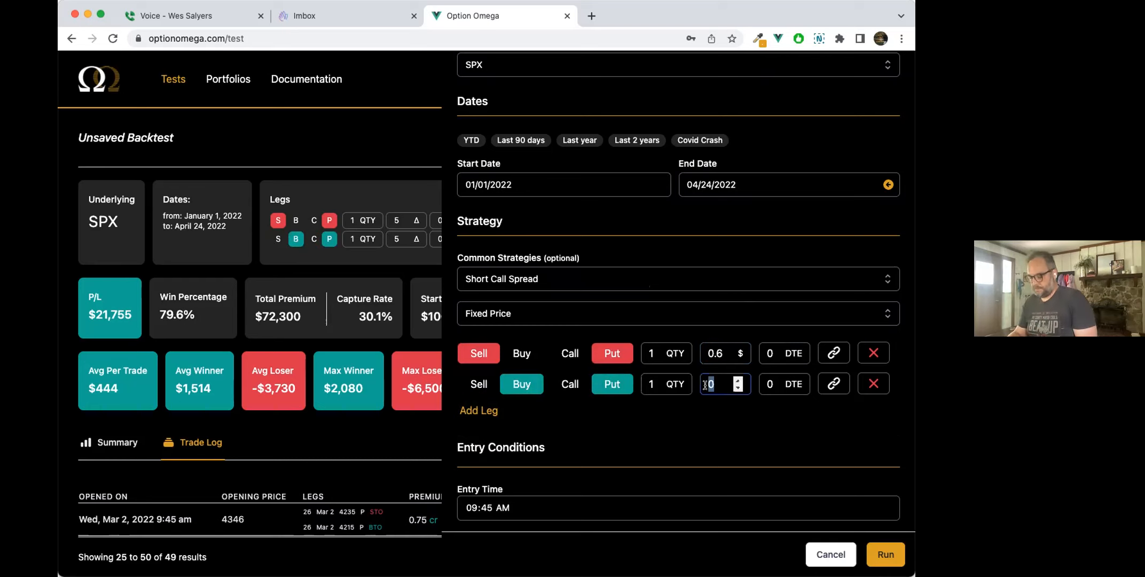
text(.3)
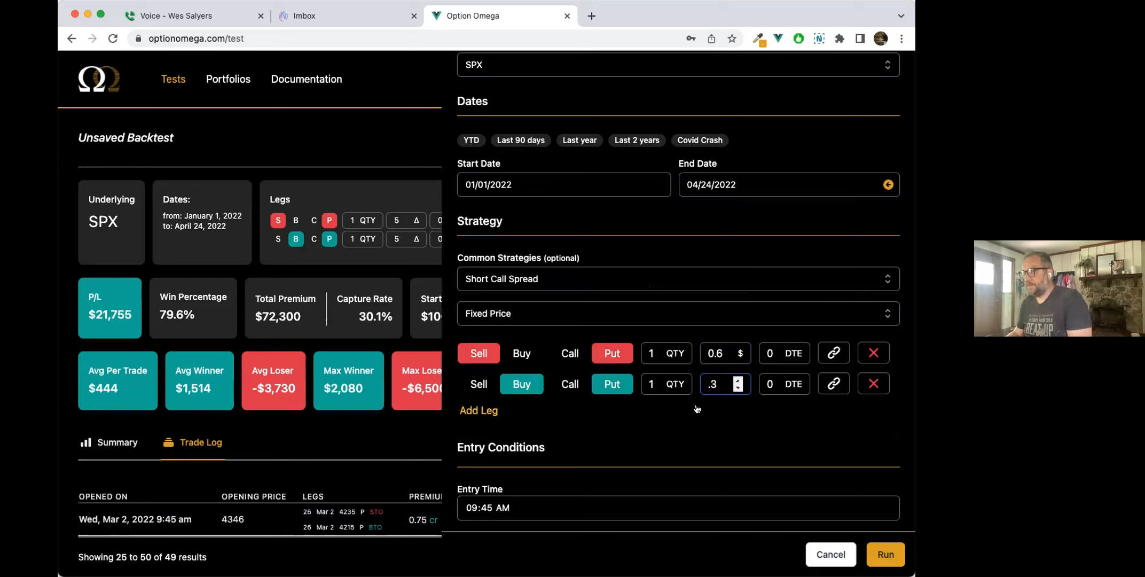
click(687, 434)
scroll(688, 434, down, 3)
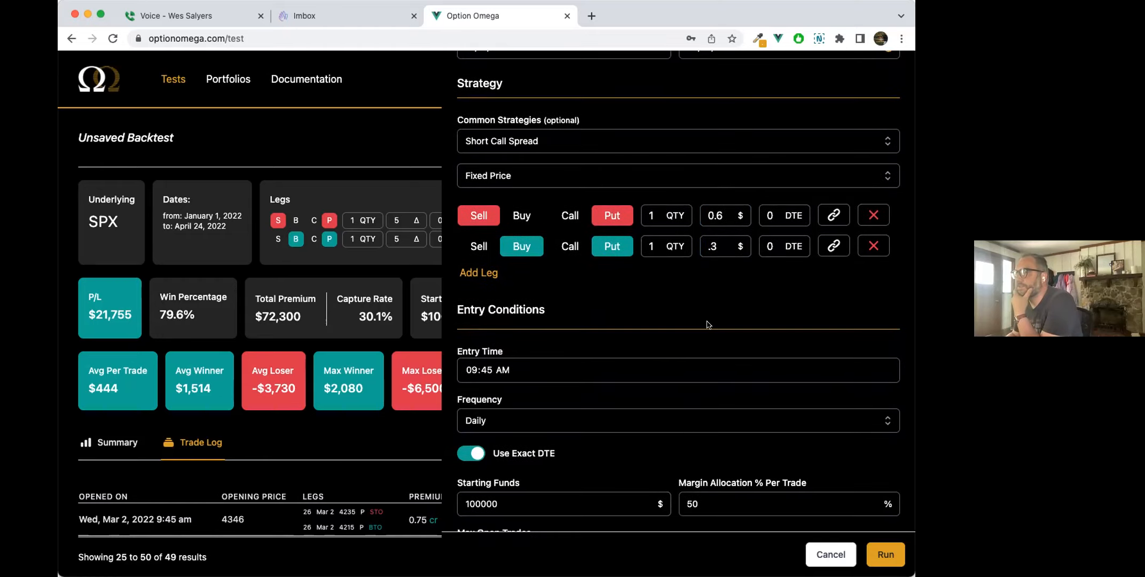
click(712, 245)
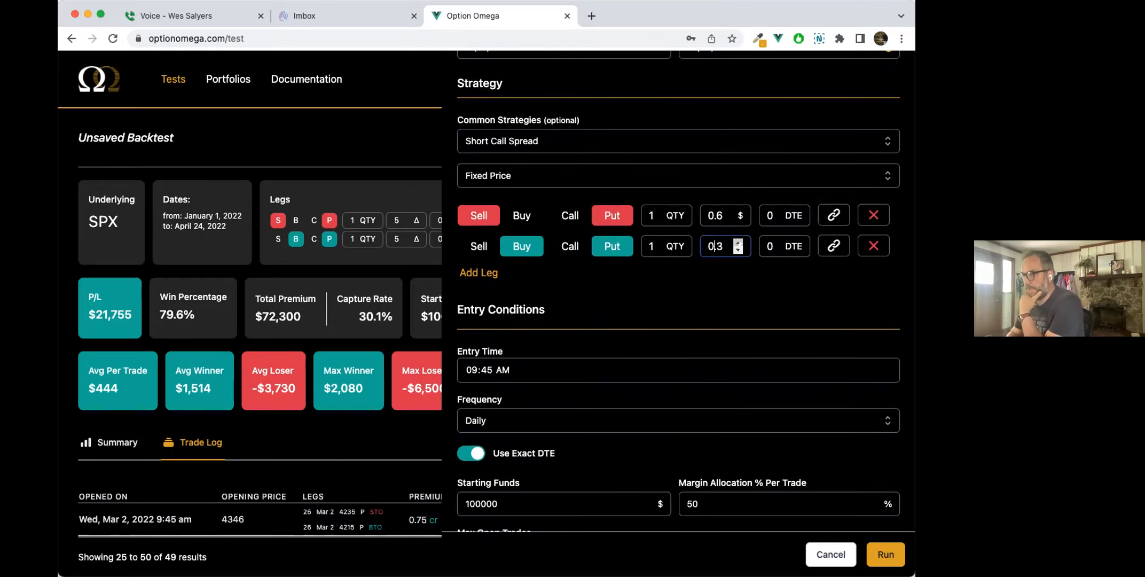
Turn on Use Min/Max Entry Premium with a minimum entry premium of 0.3 and run the backtest
scroll(703, 298, down, 5)
scroll(703, 298, down, 5)
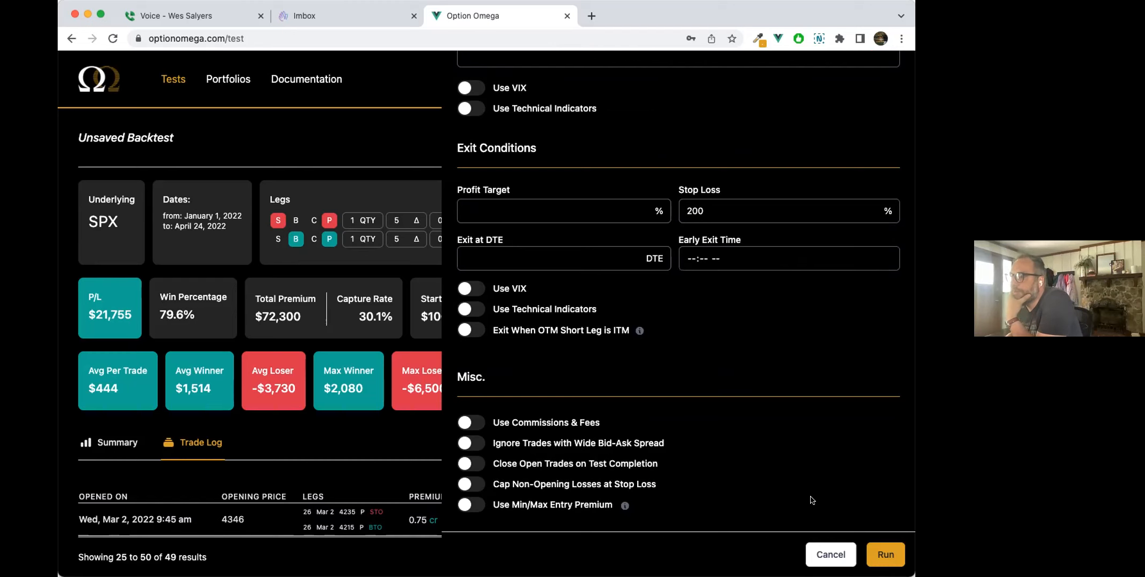
scroll(607, 322, up, 7)
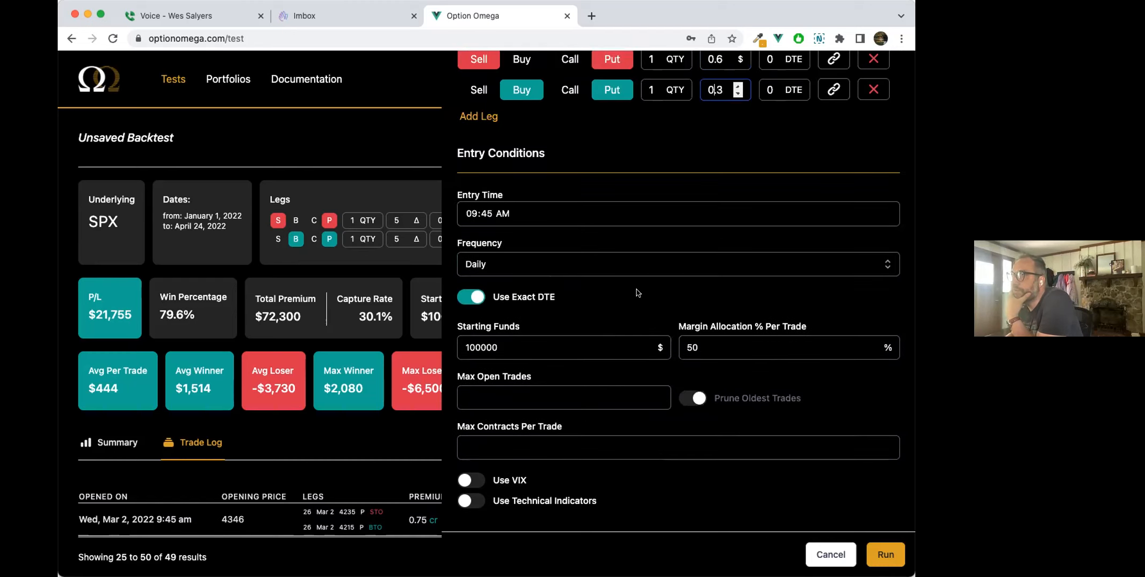
scroll(732, 171, down, 7)
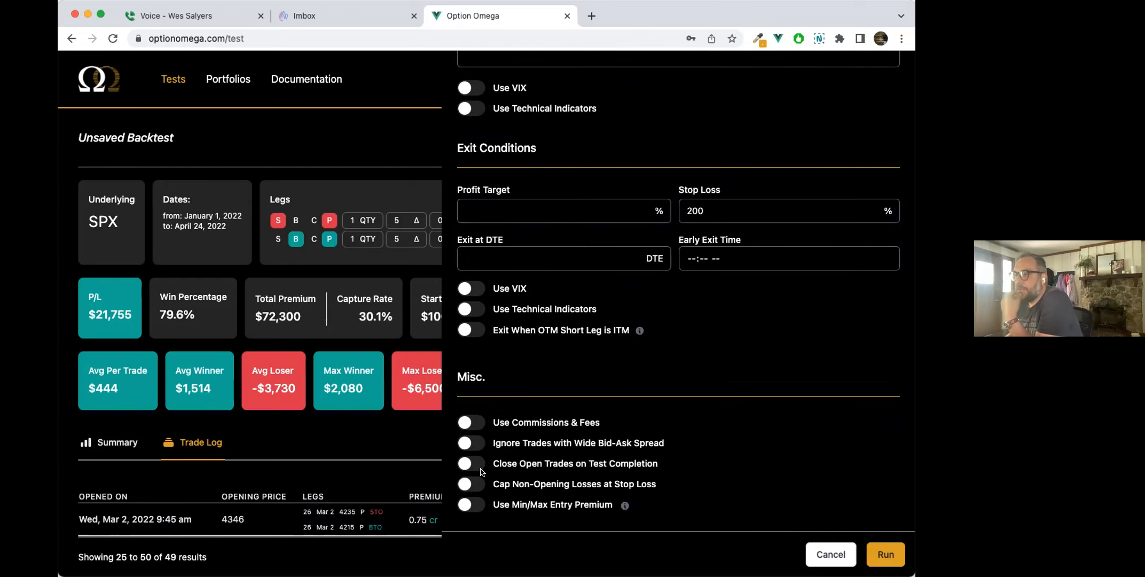
click(478, 504)
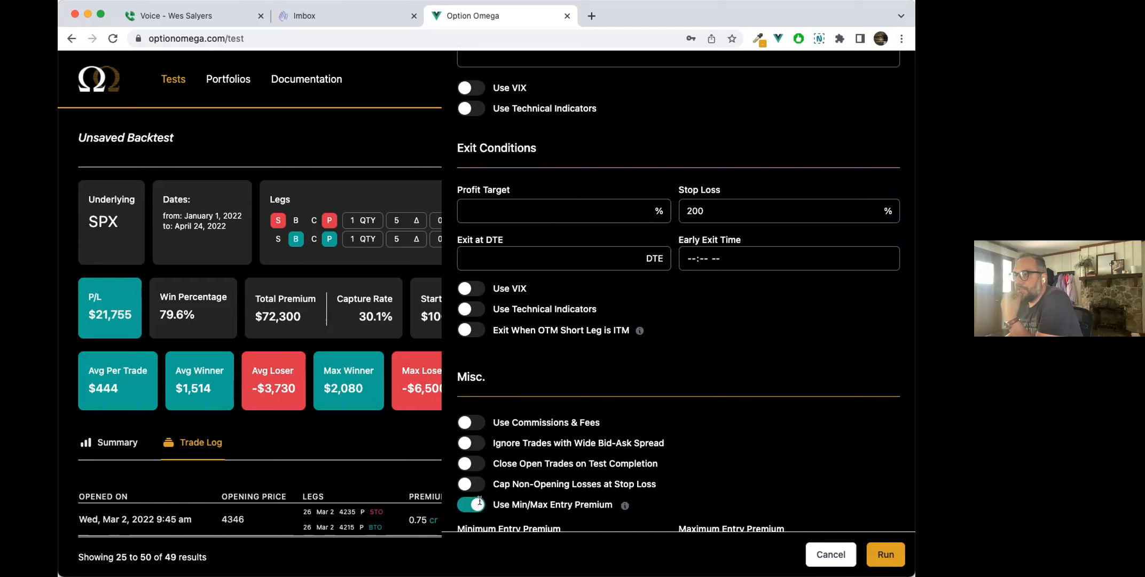
scroll(480, 504, down, 2)
click(586, 495)
text(0.3)
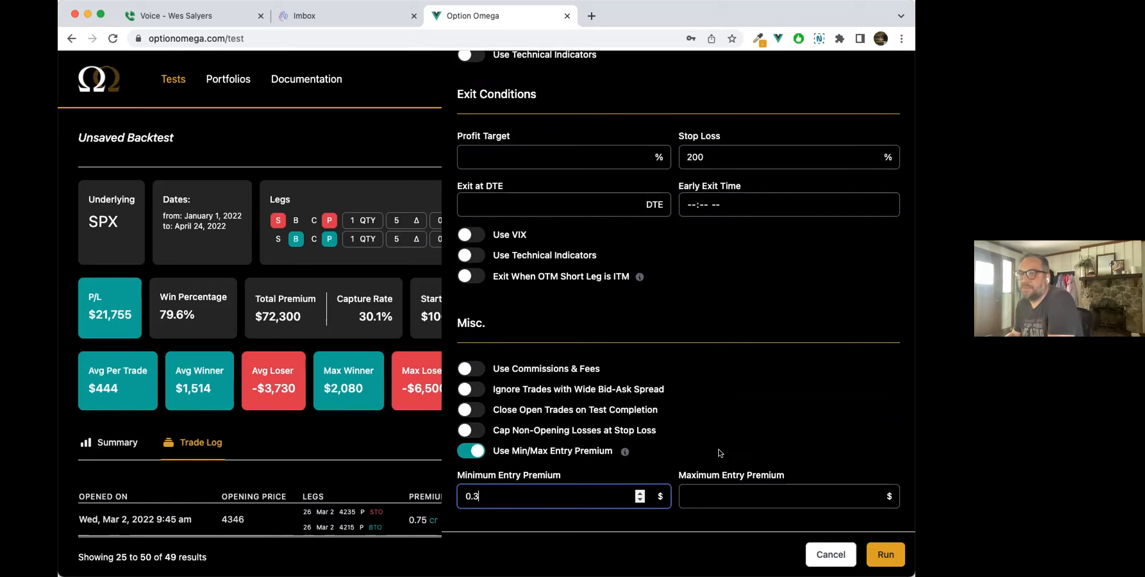
click(881, 556)
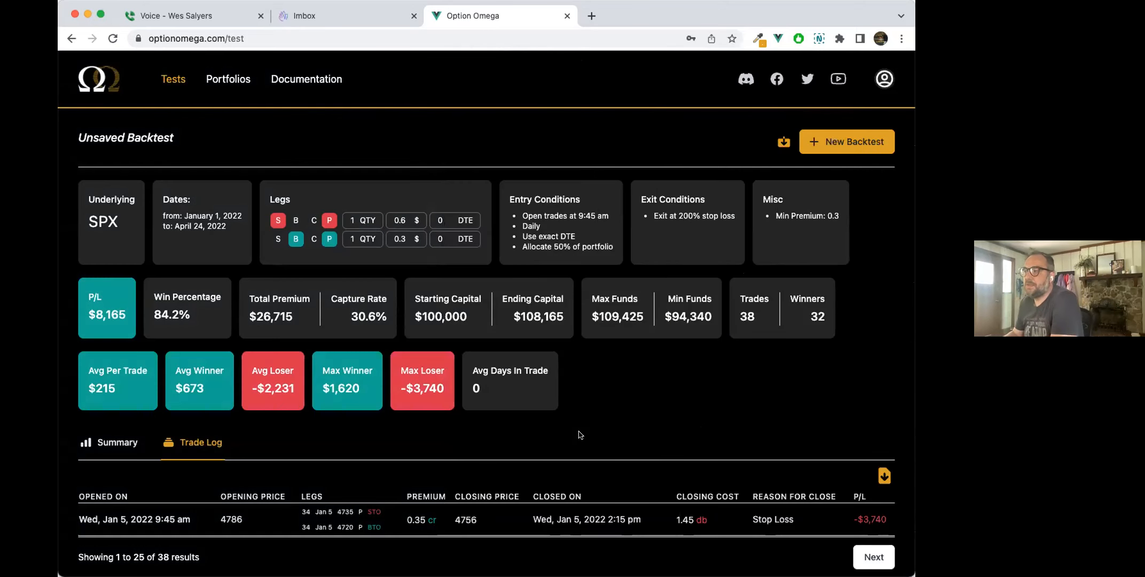
Review the fixed-price backtest's trade log, win percentage and P/L
scroll(317, 414, down, 2)
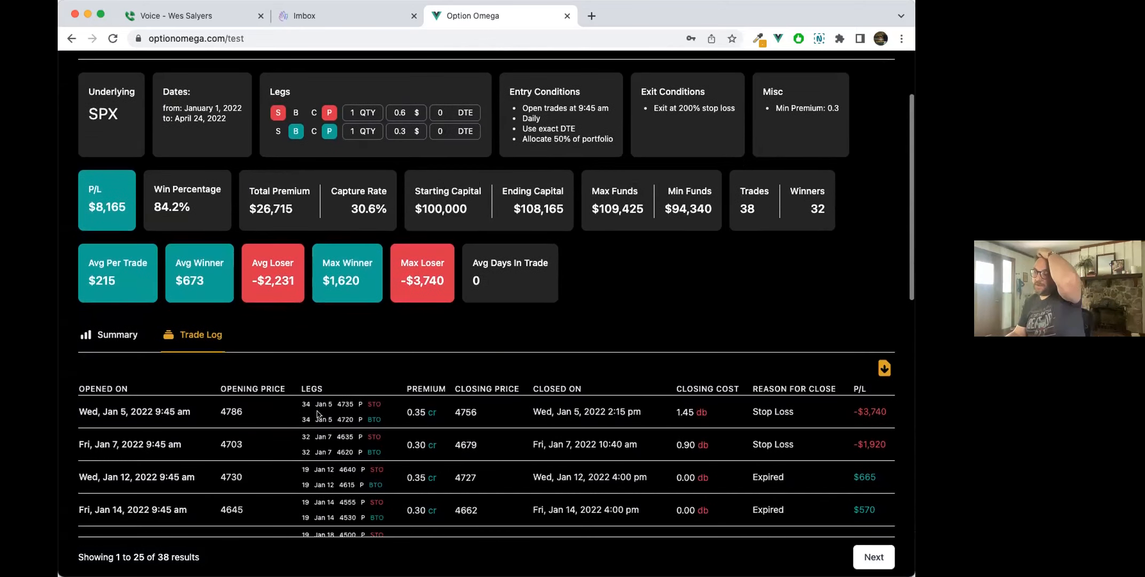
scroll(317, 414, up, 2)
drag(195, 288, 148, 292)
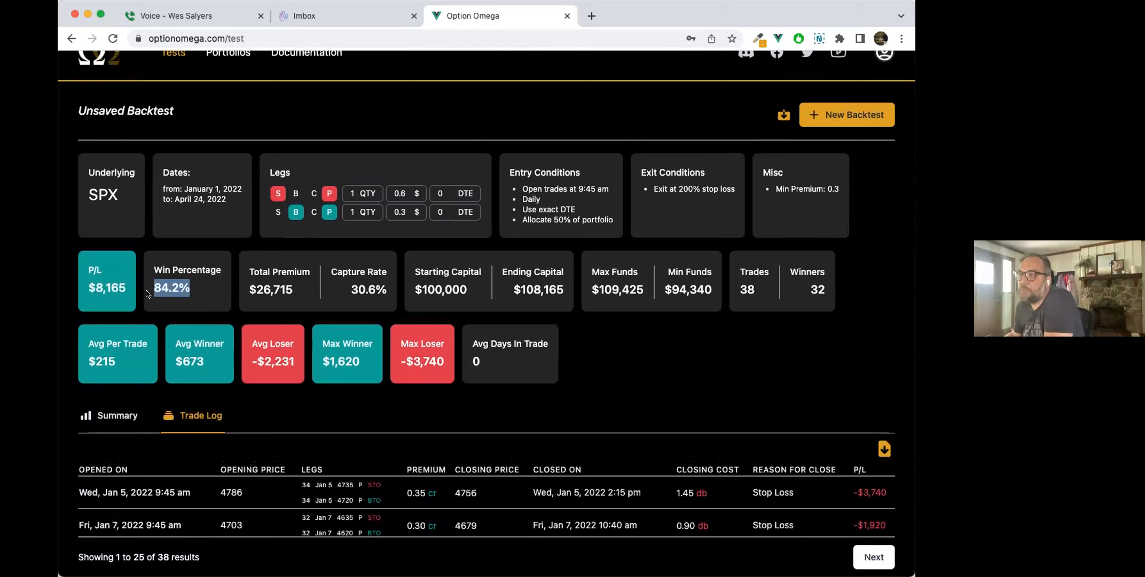
drag(128, 291, 85, 288)
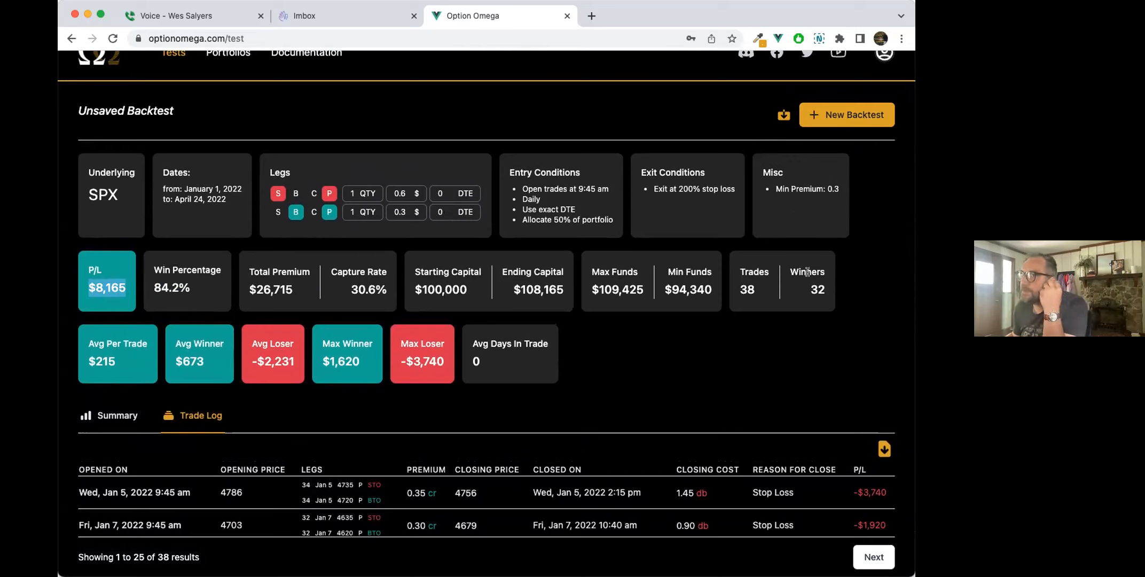
Start another backtest from the current setup, set its start date to 01/01/2016 and run it
click(828, 115)
scroll(538, 285, down, 3)
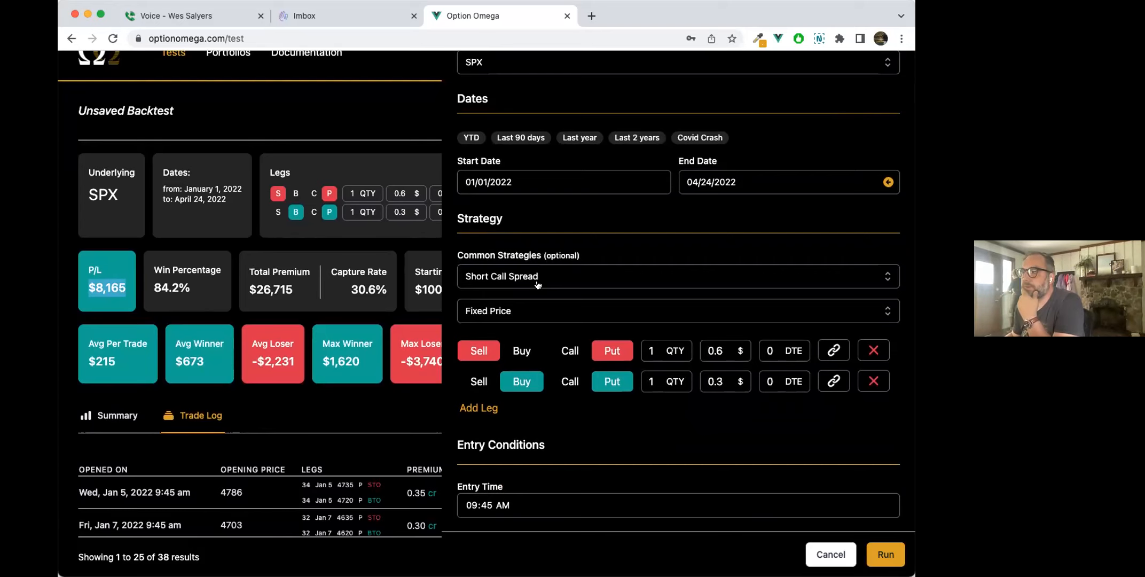
scroll(538, 284, up, 1)
click(491, 219)
click(529, 253)
click(495, 282)
click(495, 281)
click(495, 281)
click(495, 281)
click(495, 281)
click(495, 282)
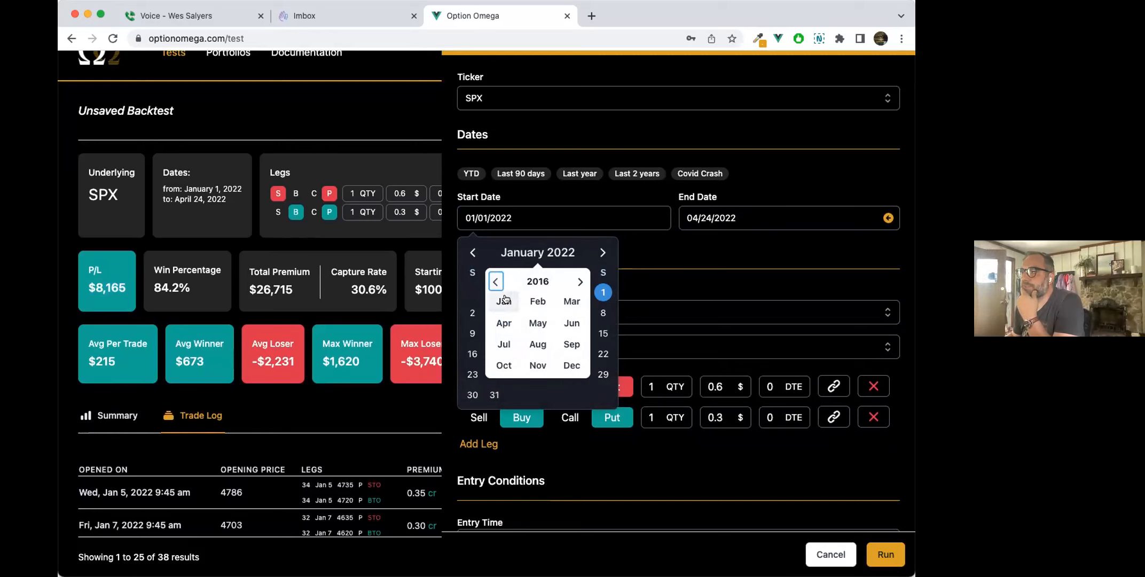
click(504, 300)
click(581, 292)
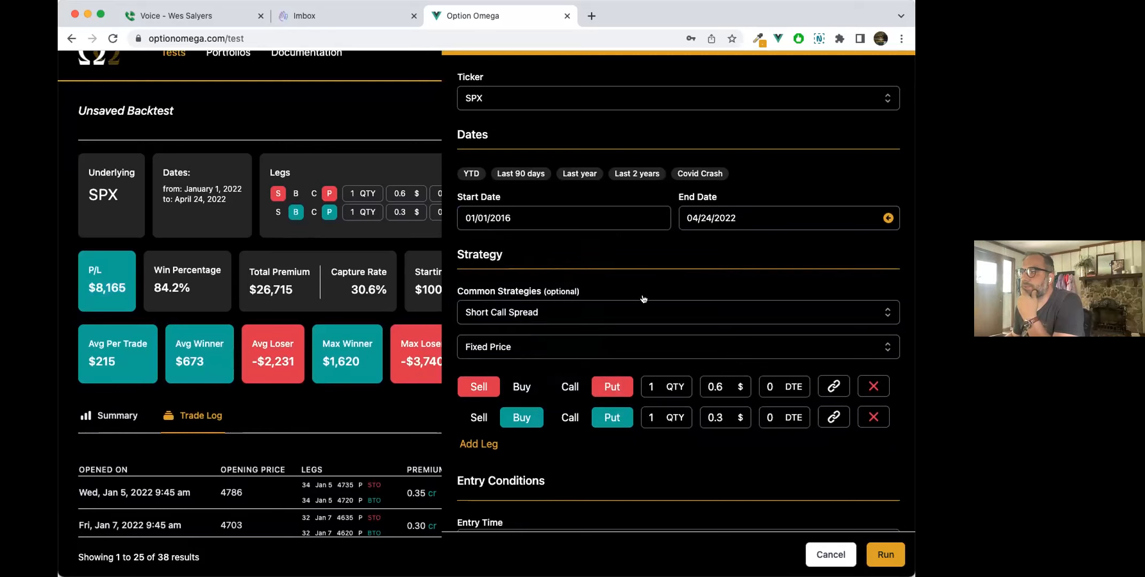
scroll(643, 298, down, 3)
click(886, 553)
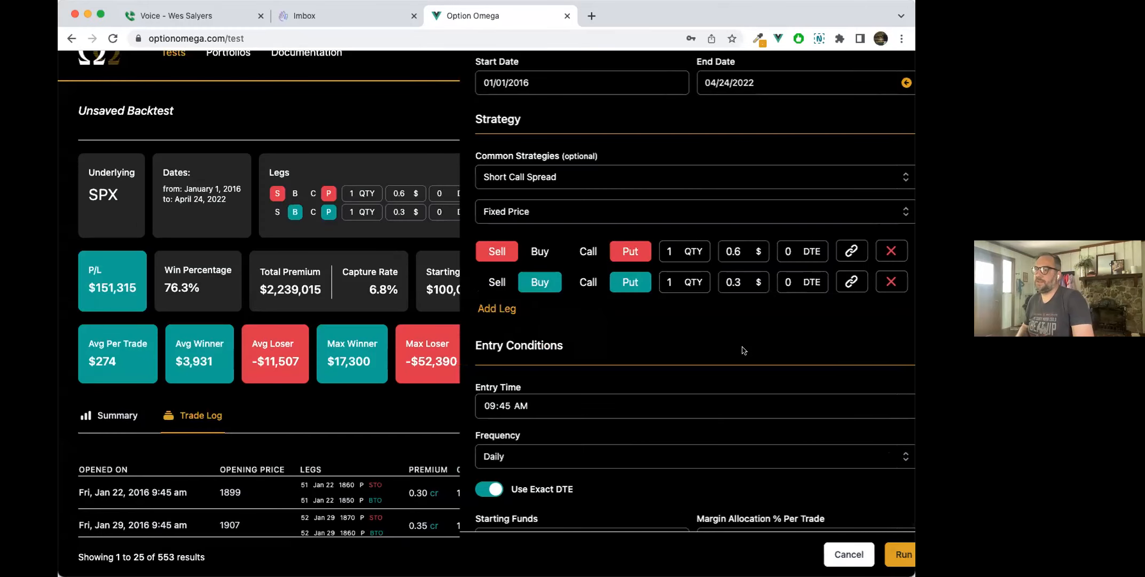
Examine the 2016–2022 backtest's win percentage, total premium, capture rate and minimum funds, plus its Funds By Date chart
scroll(613, 312, down, 1)
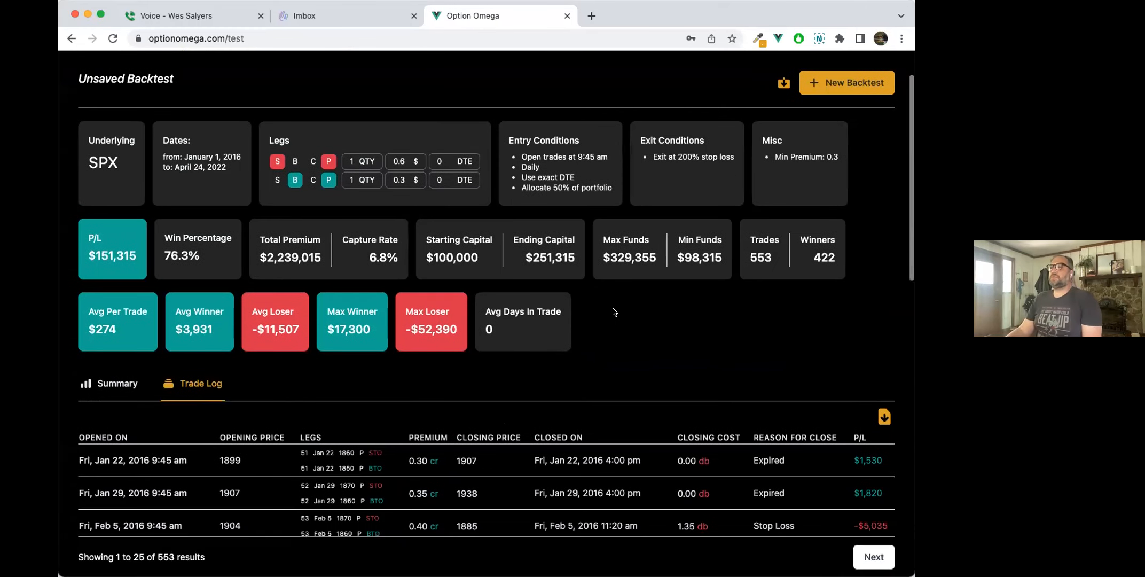
drag(202, 256, 164, 257)
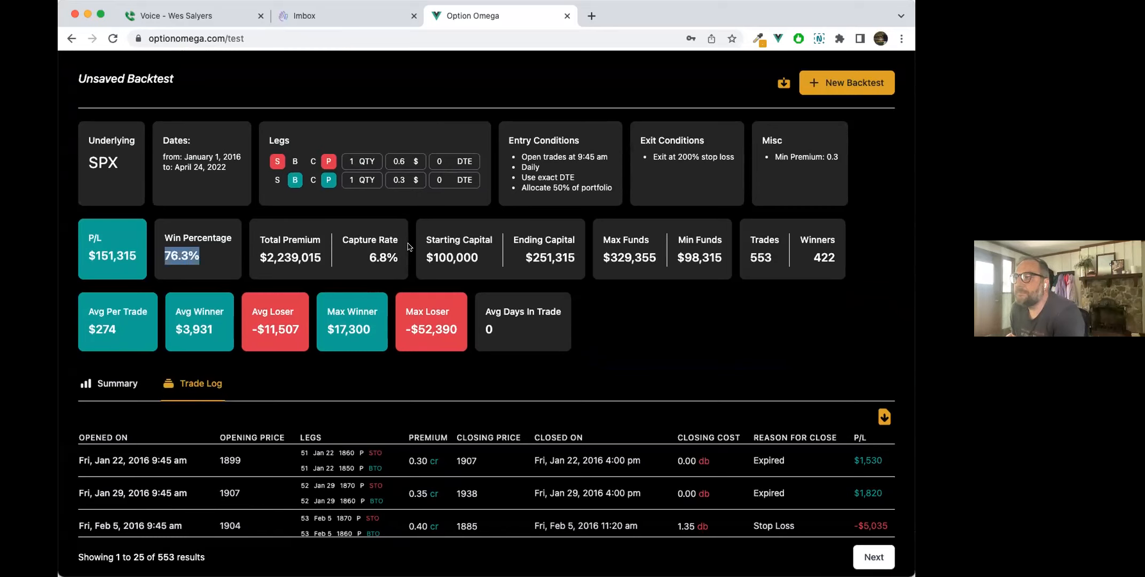
click(279, 258)
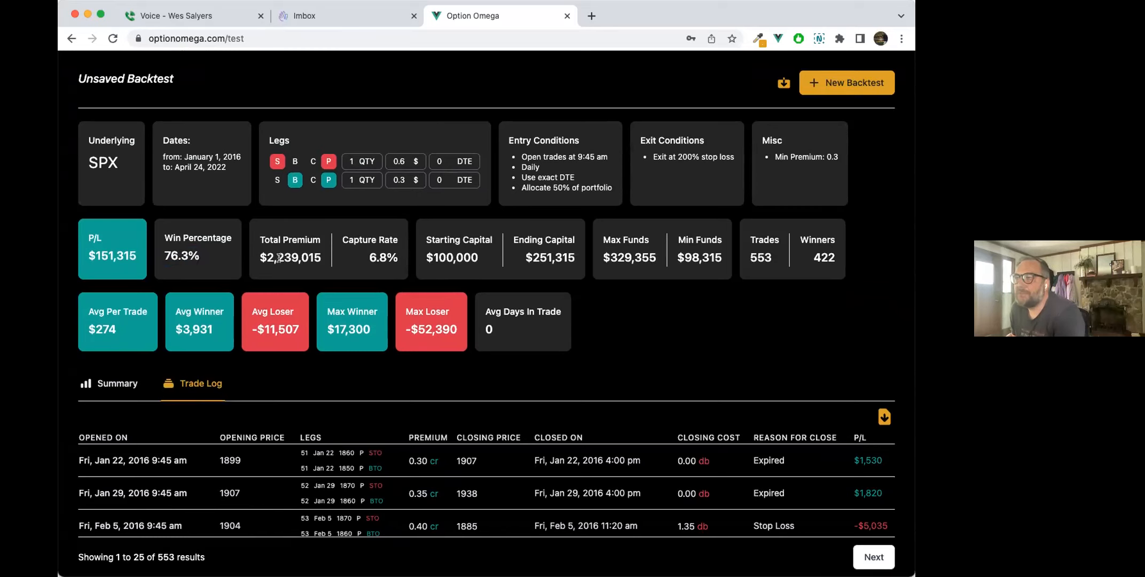
mouse_move(260, 257)
mouse_down()
mouse_move(354, 266)
mouse_move(257, 251)
mouse_up()
click(344, 265)
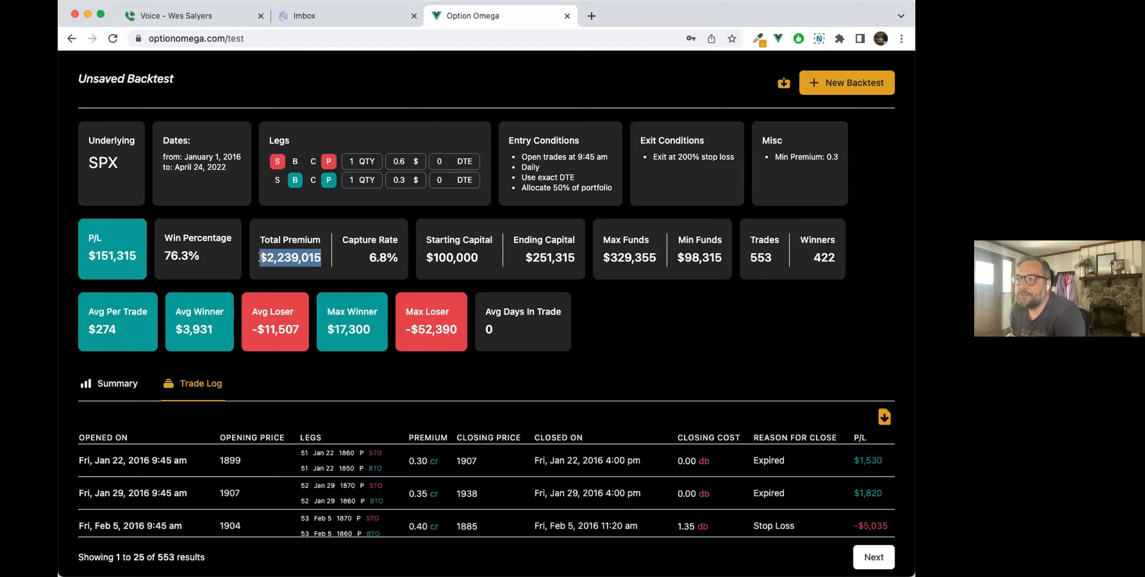
drag(408, 262, 363, 262)
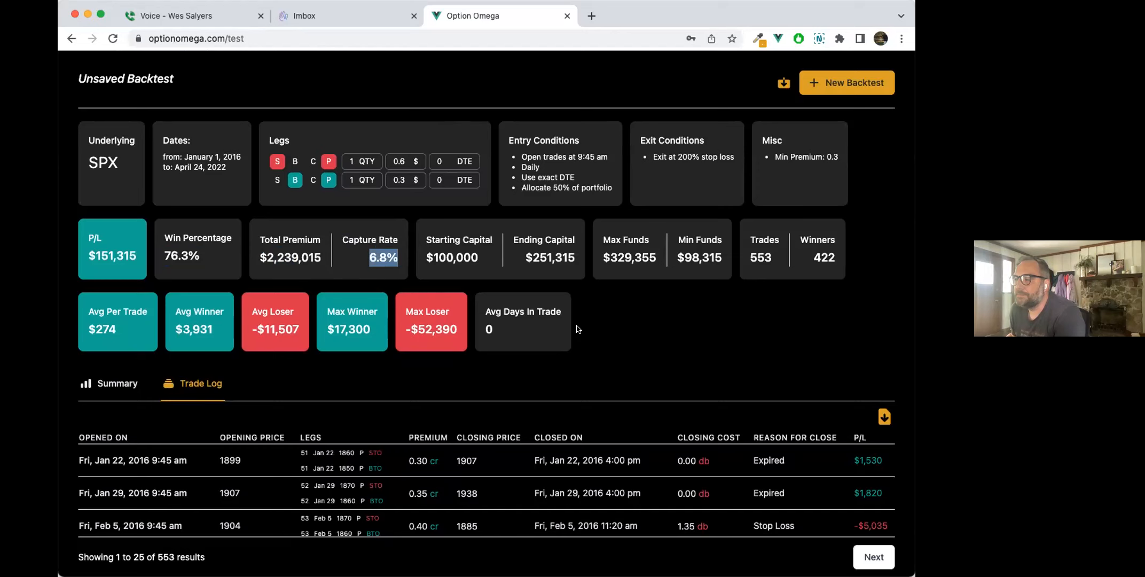
click(694, 272)
drag(723, 257, 678, 257)
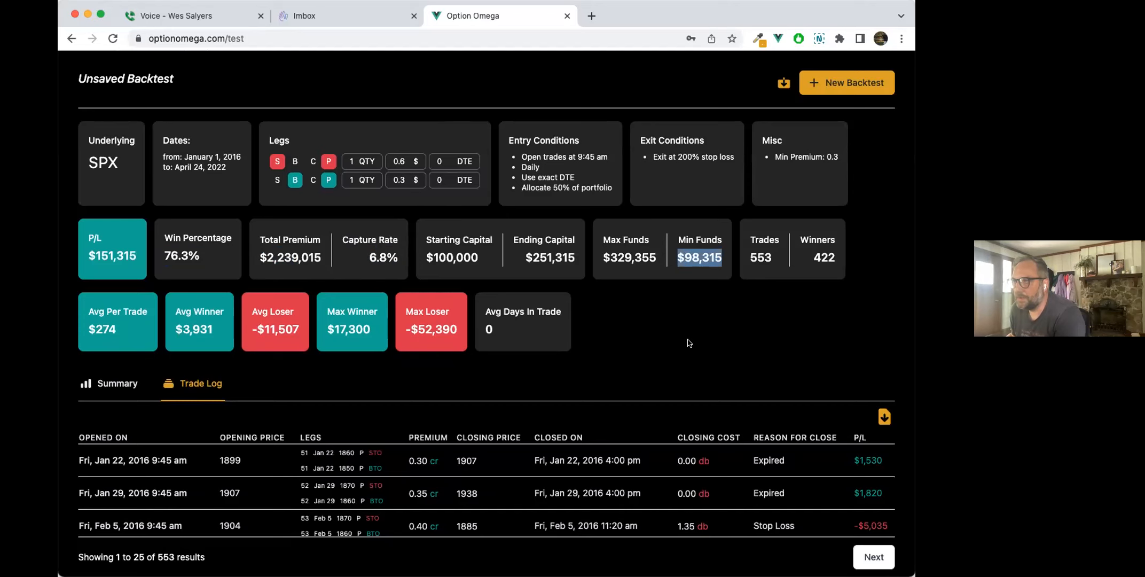
click(118, 384)
scroll(250, 334, down, 3)
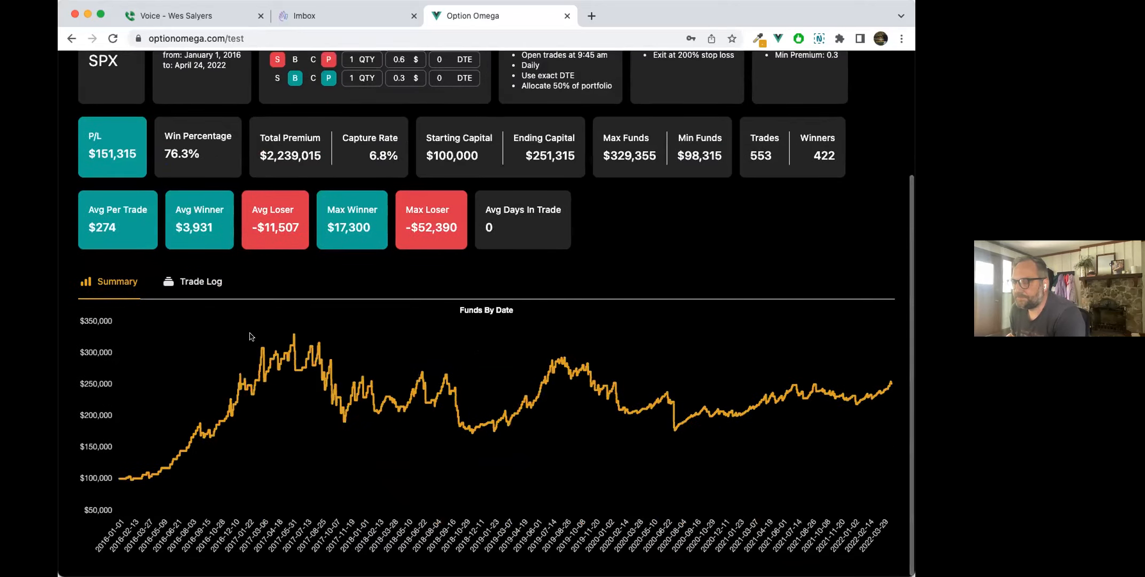
scroll(250, 335, up, 5)
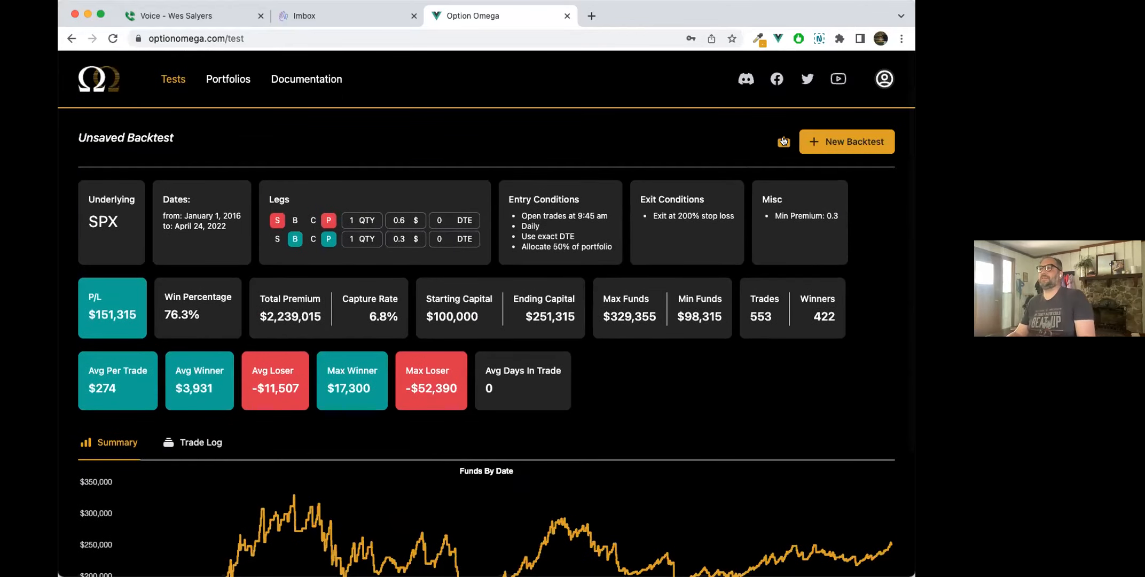
Save the backtest under the name 0DTE
click(783, 141)
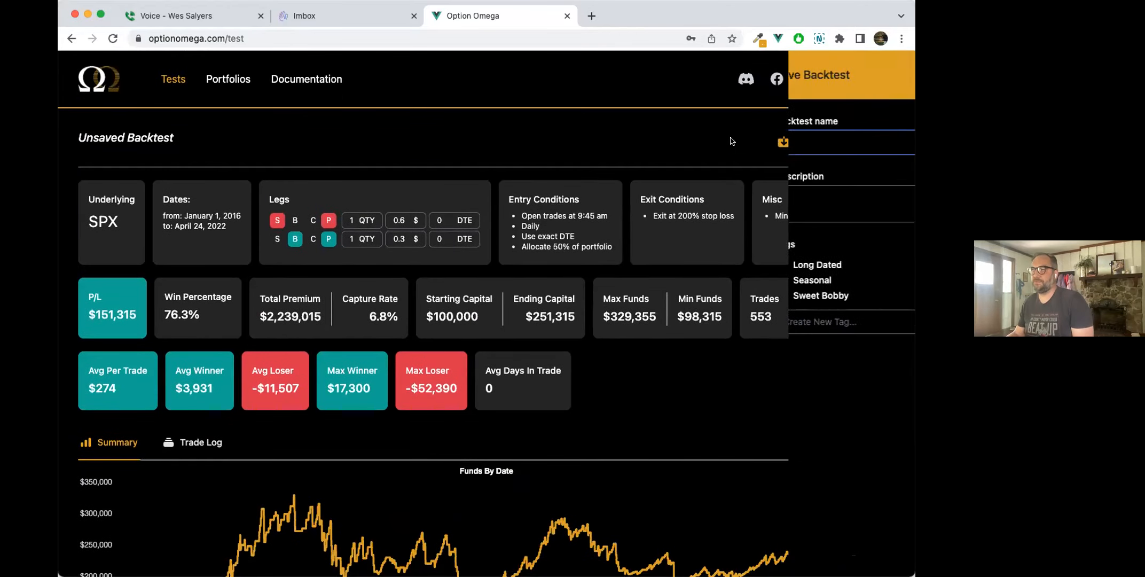
text(0DTE)
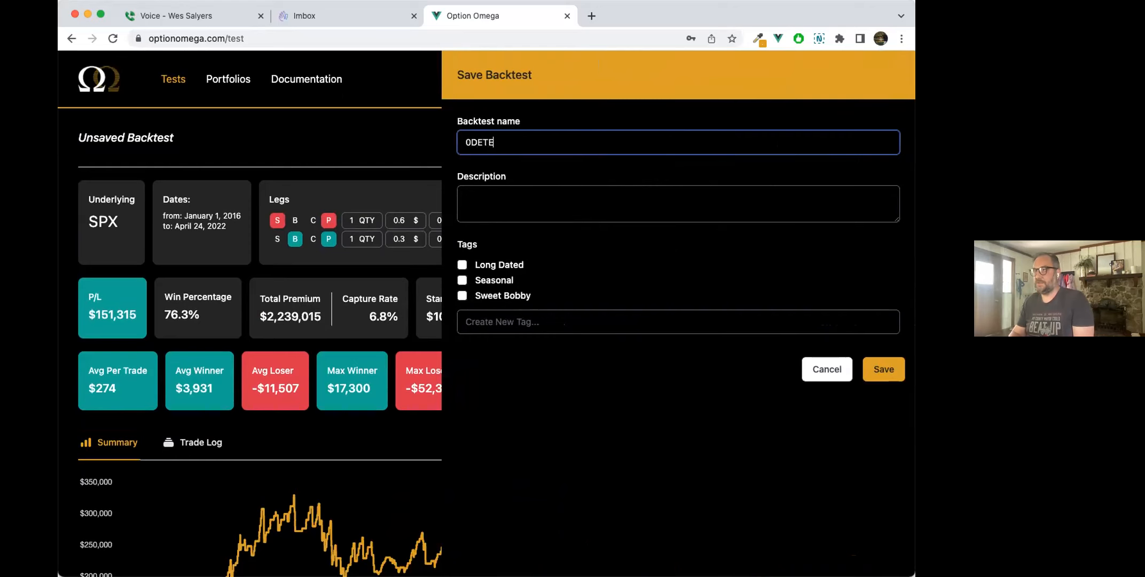
key(BackSpace)
key(BackSpace)
text(TE)
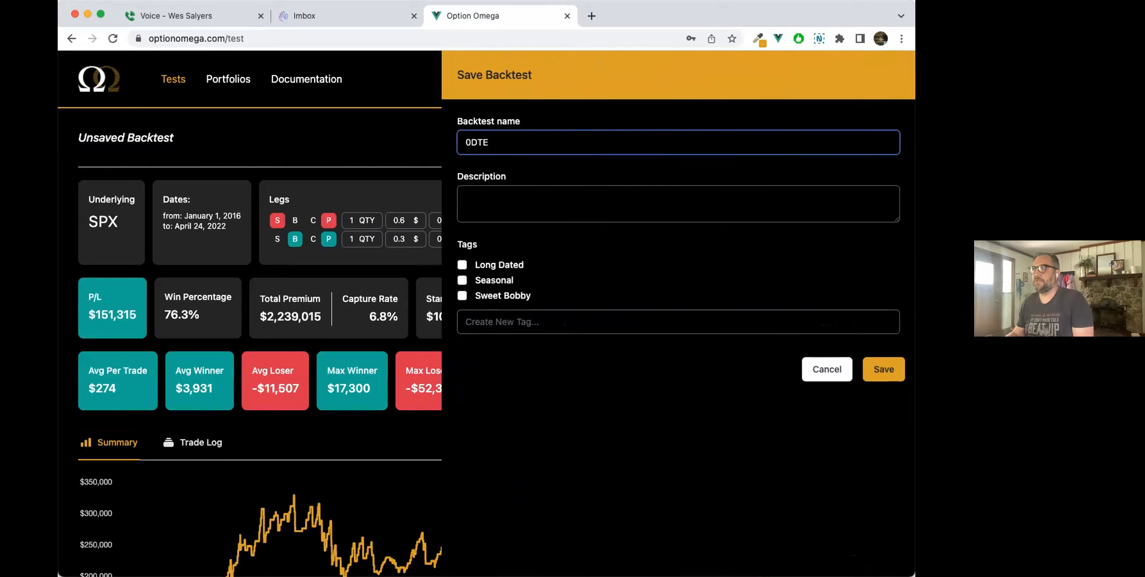
click(884, 369)
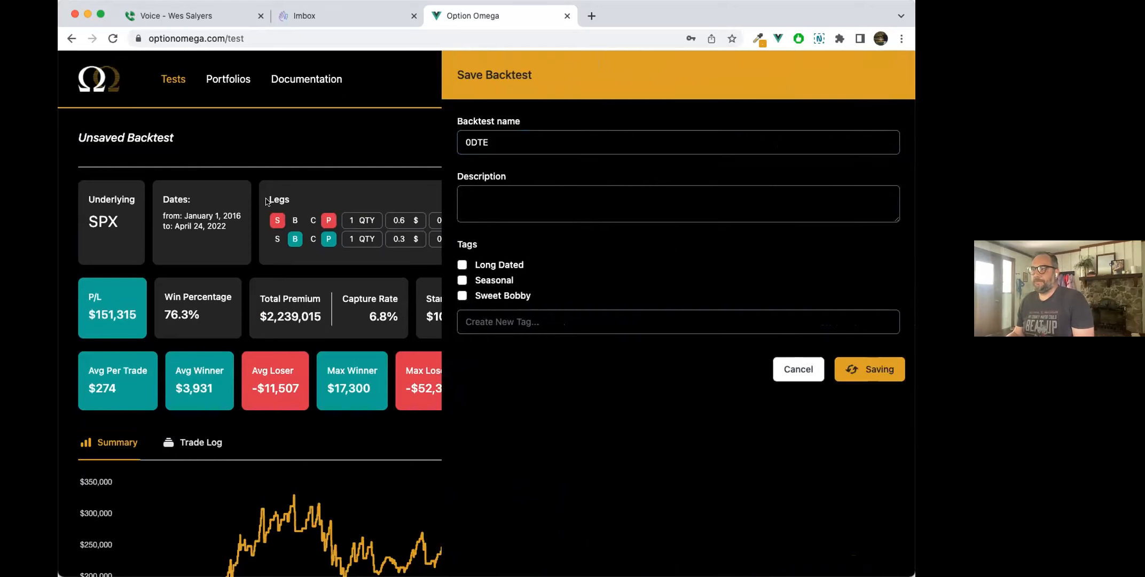
Start a new portfolio, deselecting the 1-1-1 and Sweet Bobby Hedge tests and including the 0DTE test
click(223, 79)
click(831, 138)
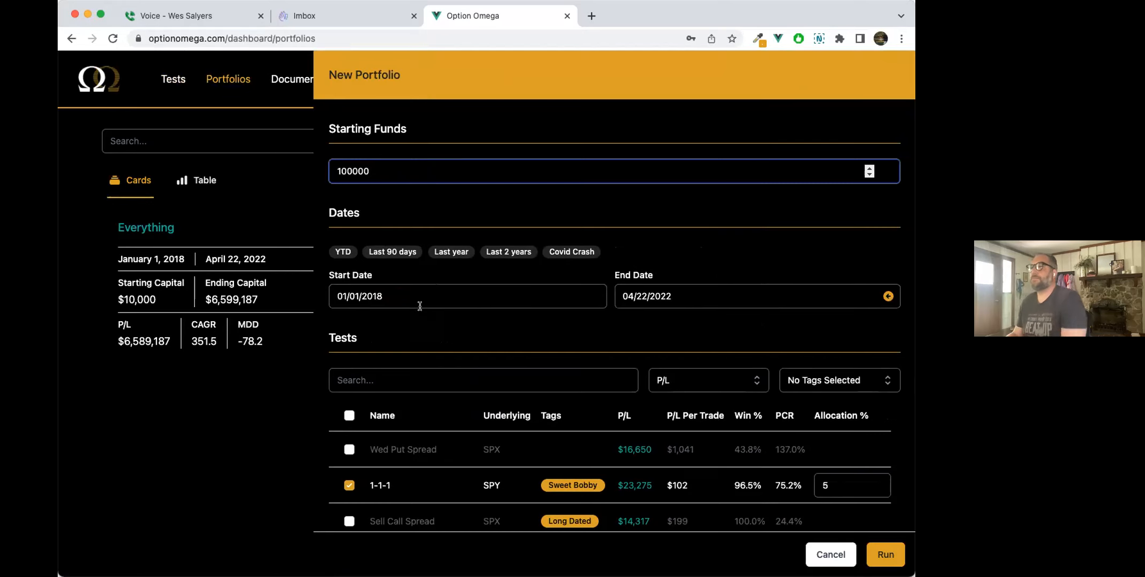
scroll(420, 306, down, 3)
click(349, 362)
scroll(346, 364, down, 1)
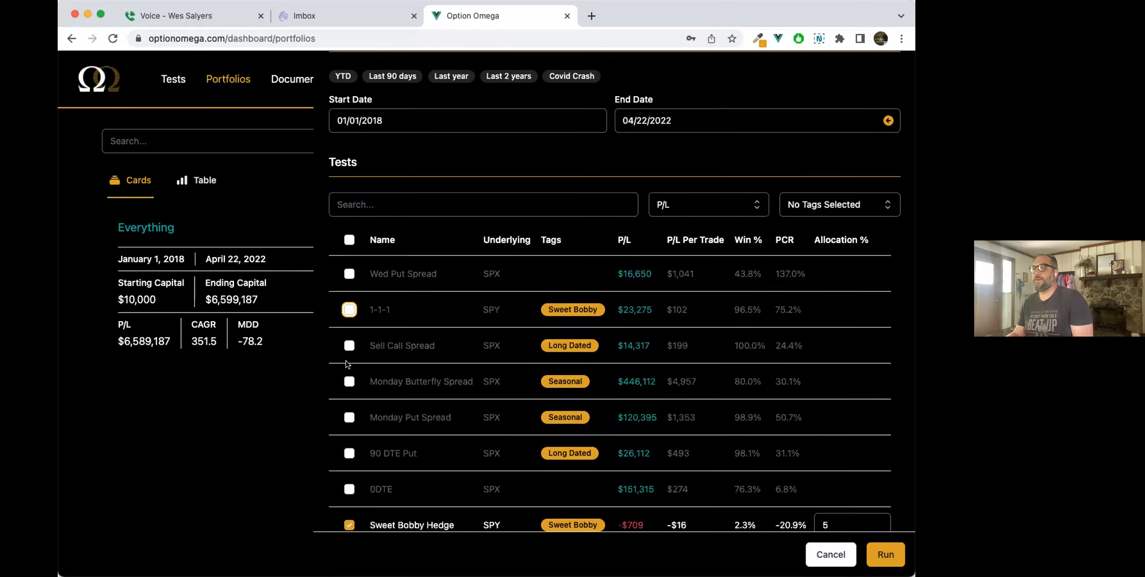
scroll(346, 364, down, 1)
click(349, 503)
click(349, 468)
Set the new portfolio's start date to 06/01/2016 and run the portfolio
scroll(416, 427, up, 3)
click(373, 251)
click(432, 288)
click(368, 316)
click(368, 316)
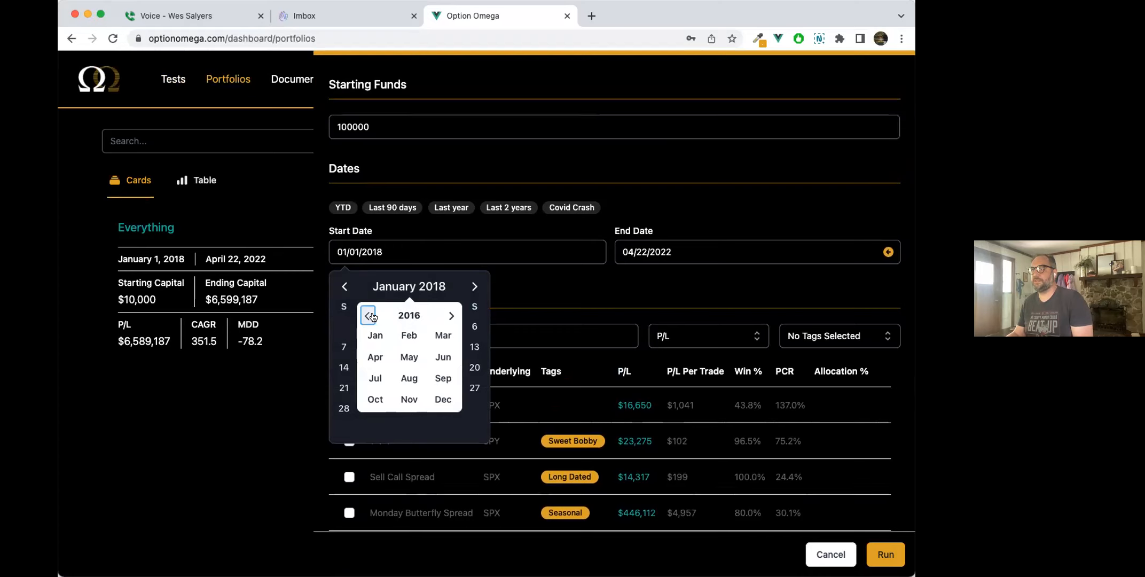
click(450, 316)
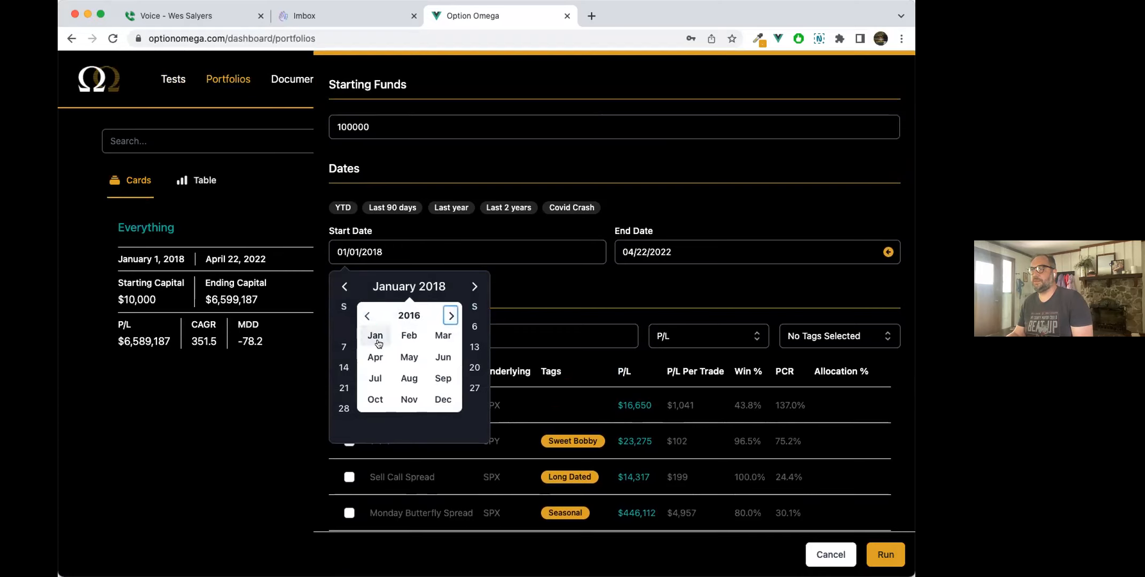
click(443, 357)
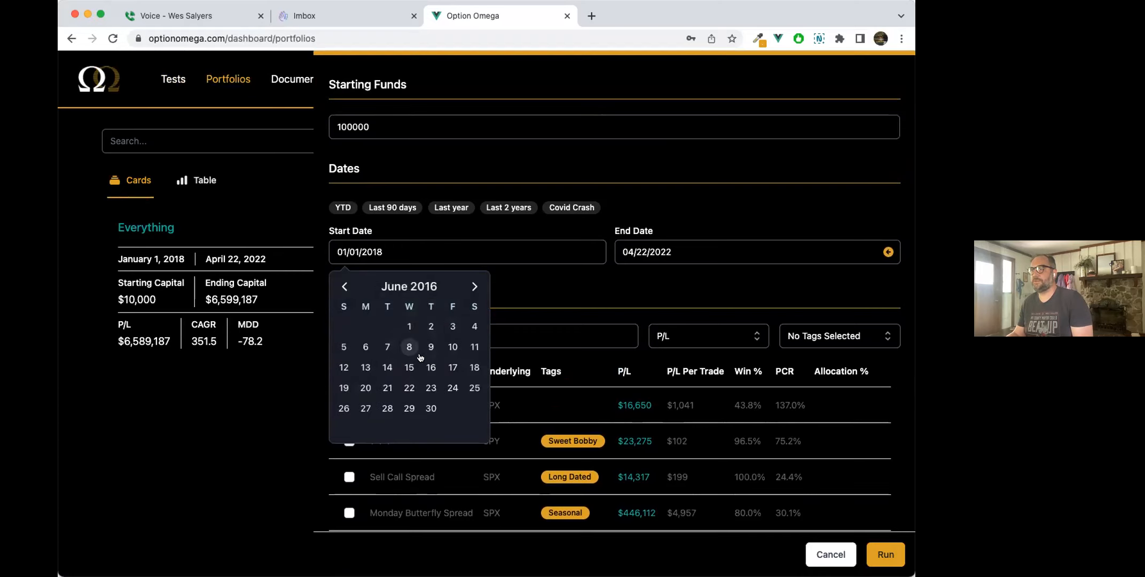
click(409, 326)
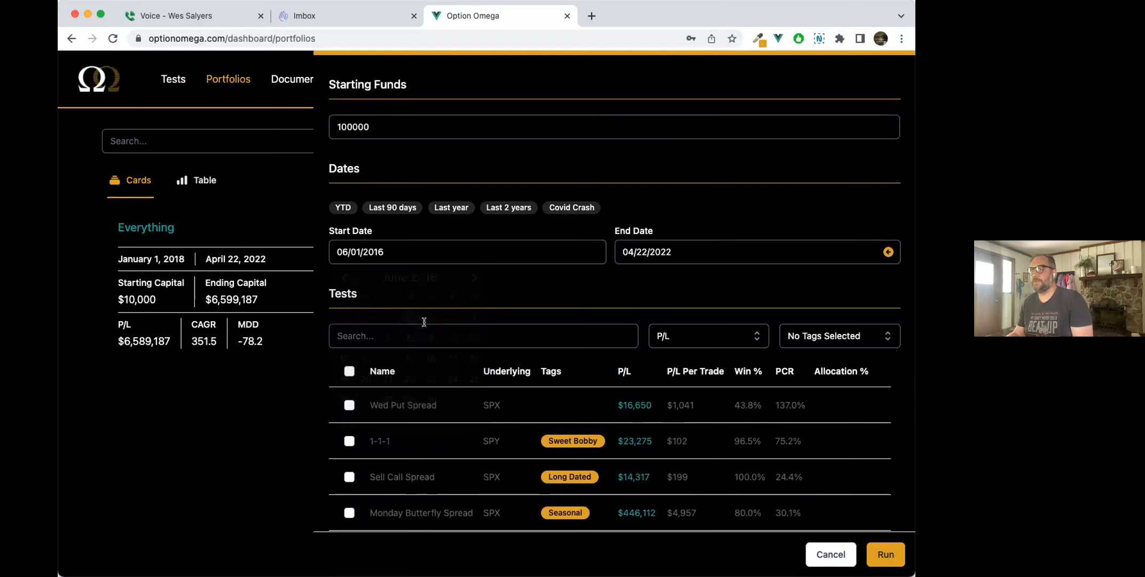
click(886, 554)
Examine the portfolio's P/L, CAGR and max drawdown together with the Daily Net Liquidity and Annual Metrics charts
scroll(577, 342, down, 3)
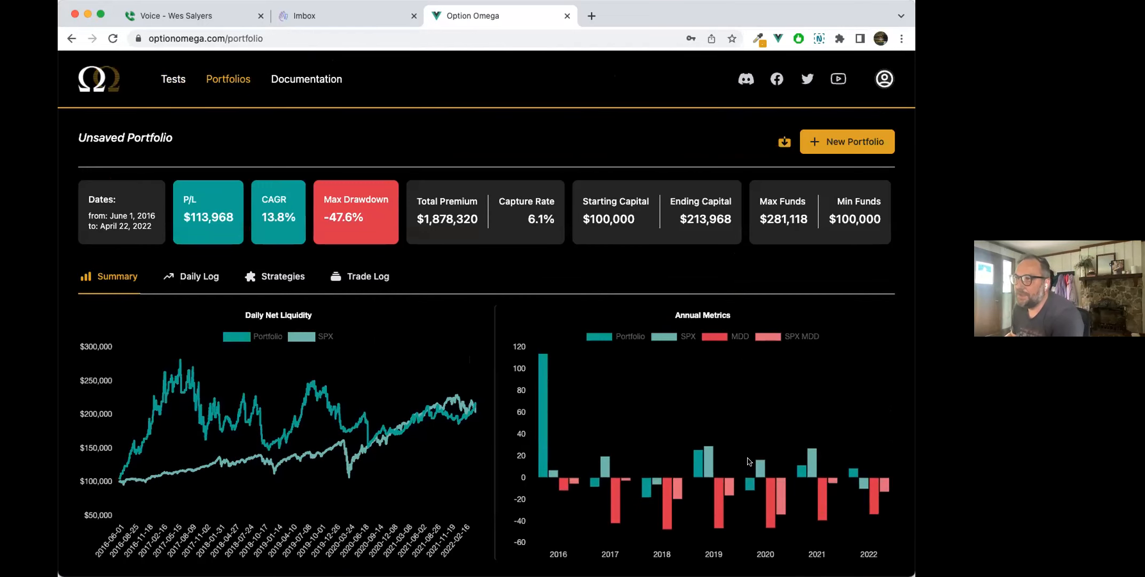
scroll(464, 358, down, 1)
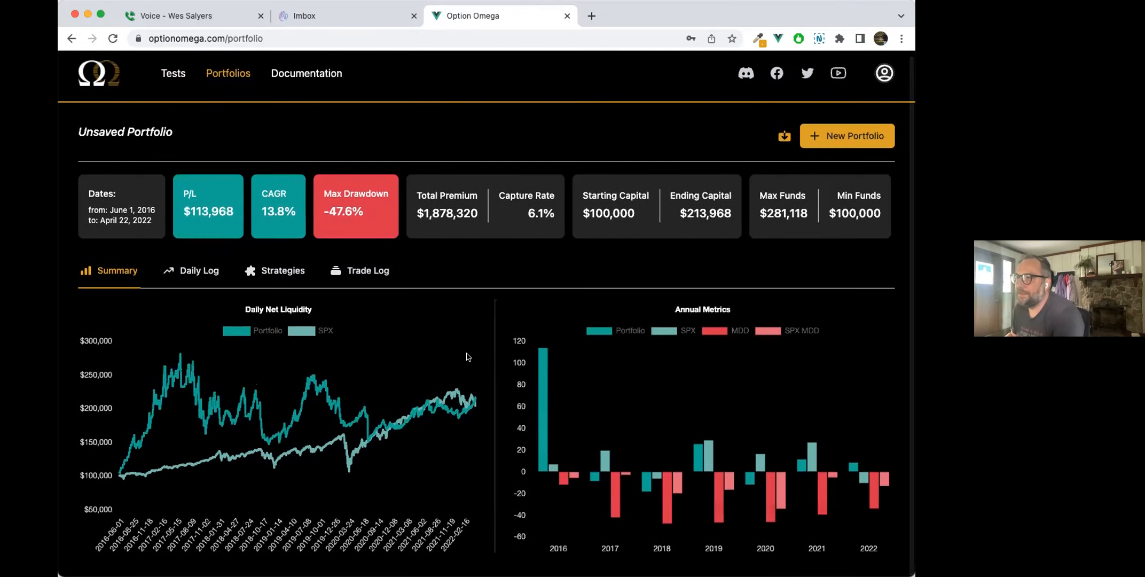
scroll(469, 357, up, 1)
scroll(468, 356, down, 1)
scroll(468, 356, up, 1)
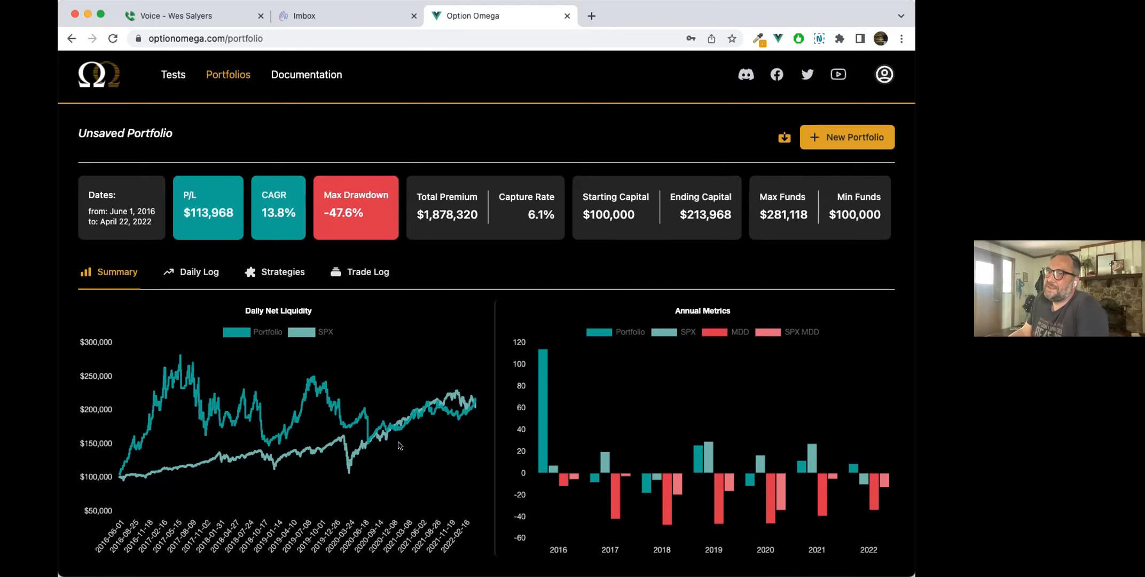
scroll(400, 442, down, 1)
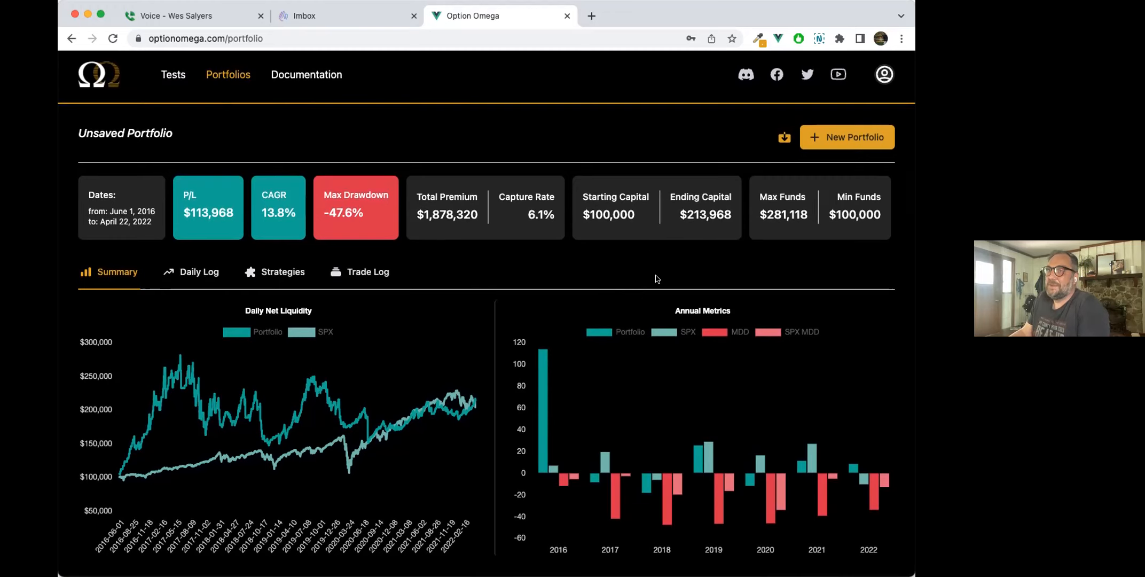
Review the new-portfolio settings for starting funds, dates, selected tests and the 0DTE allocation, and close them without running
click(837, 138)
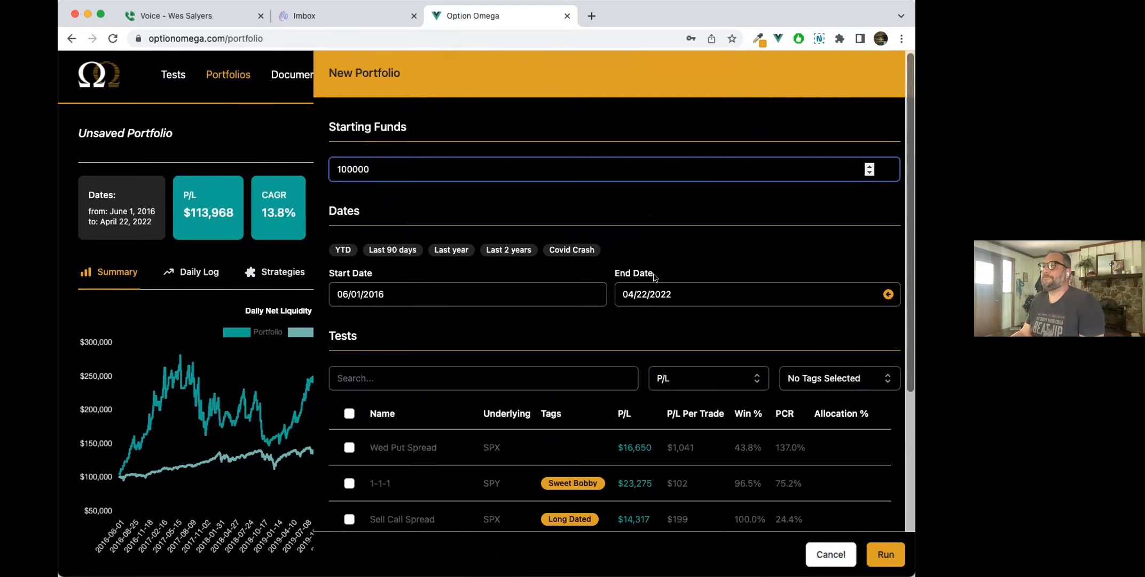
scroll(654, 276, down, 4)
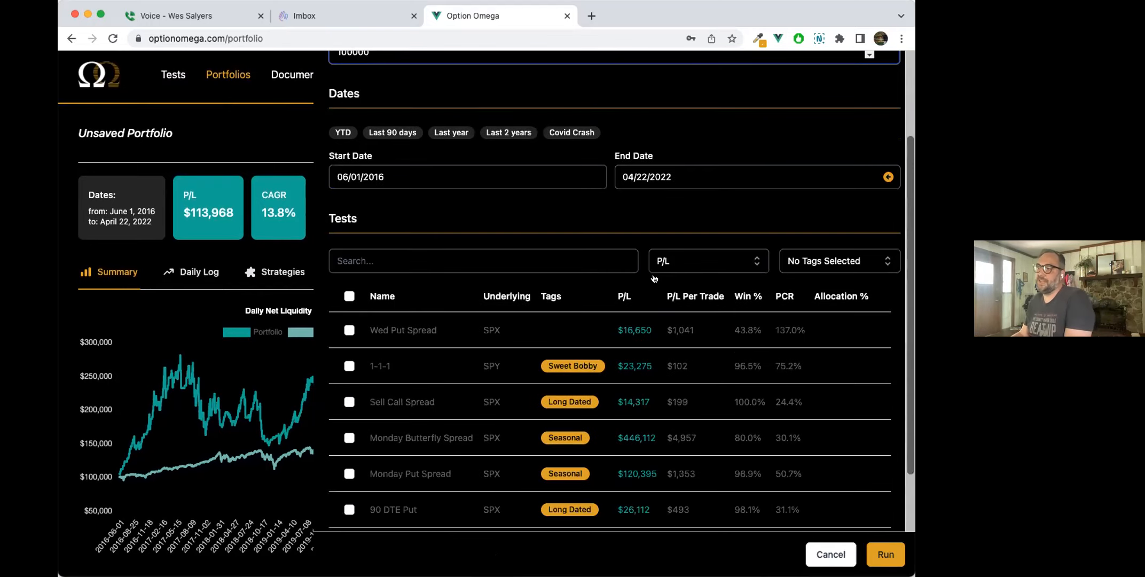
scroll(653, 278, down, 3)
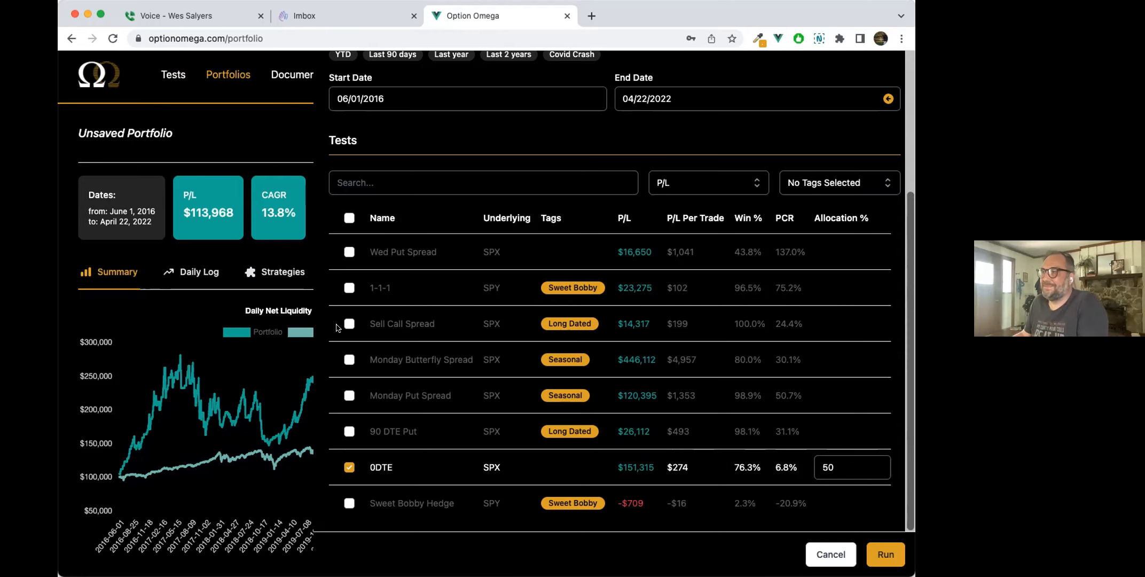
scroll(384, 335, up, 4)
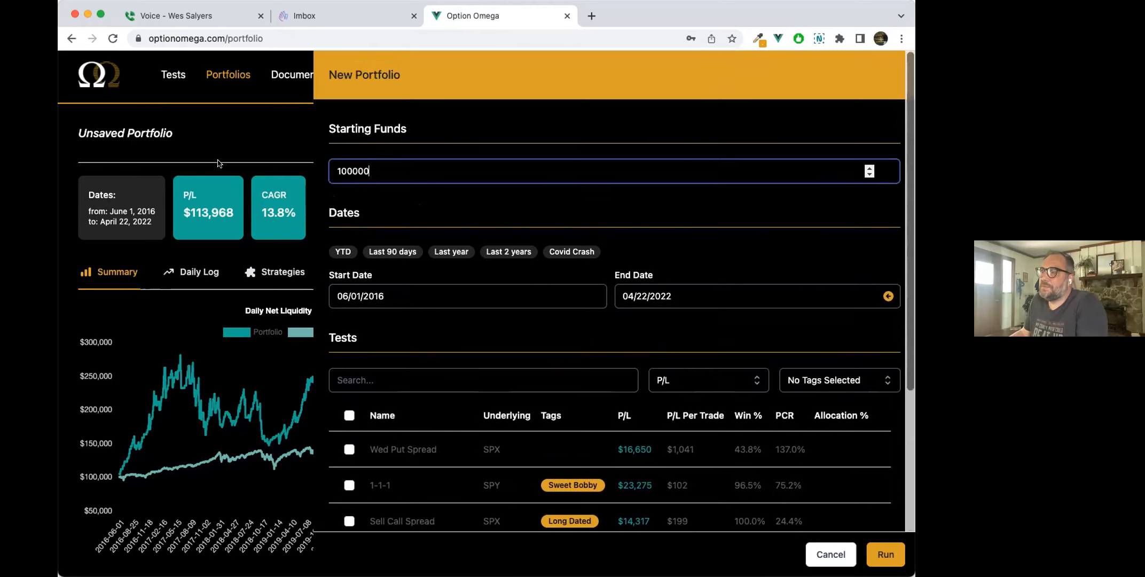
click(247, 154)
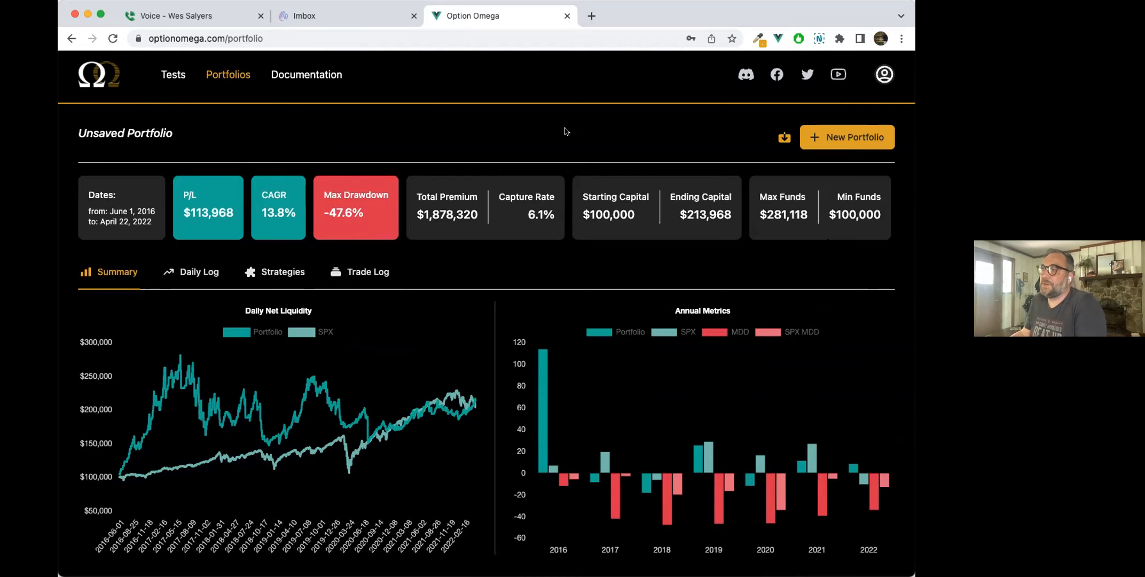
click(831, 134)
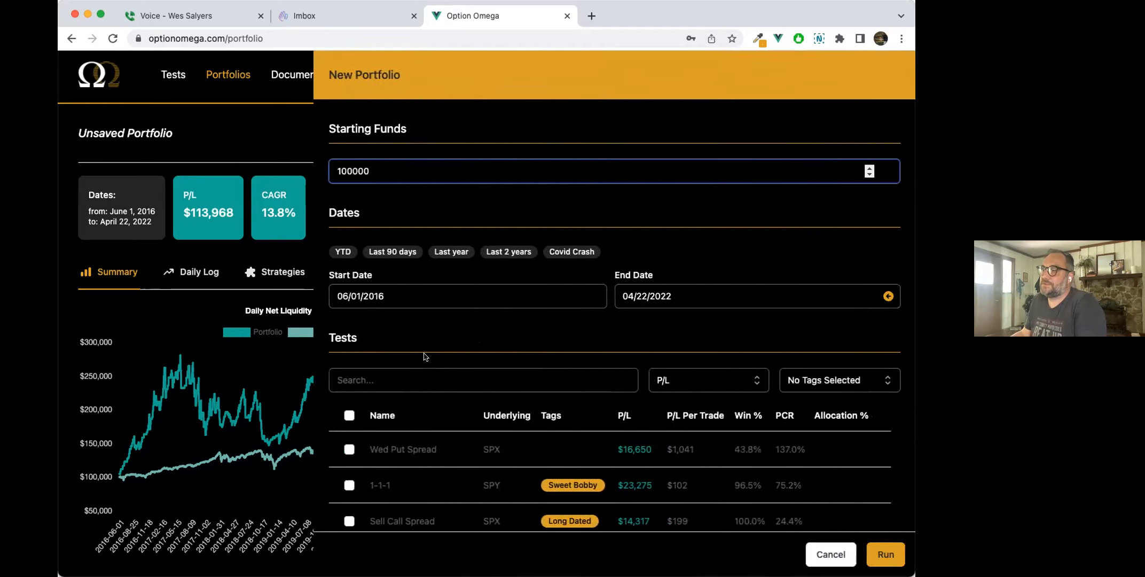
scroll(425, 355, down, 5)
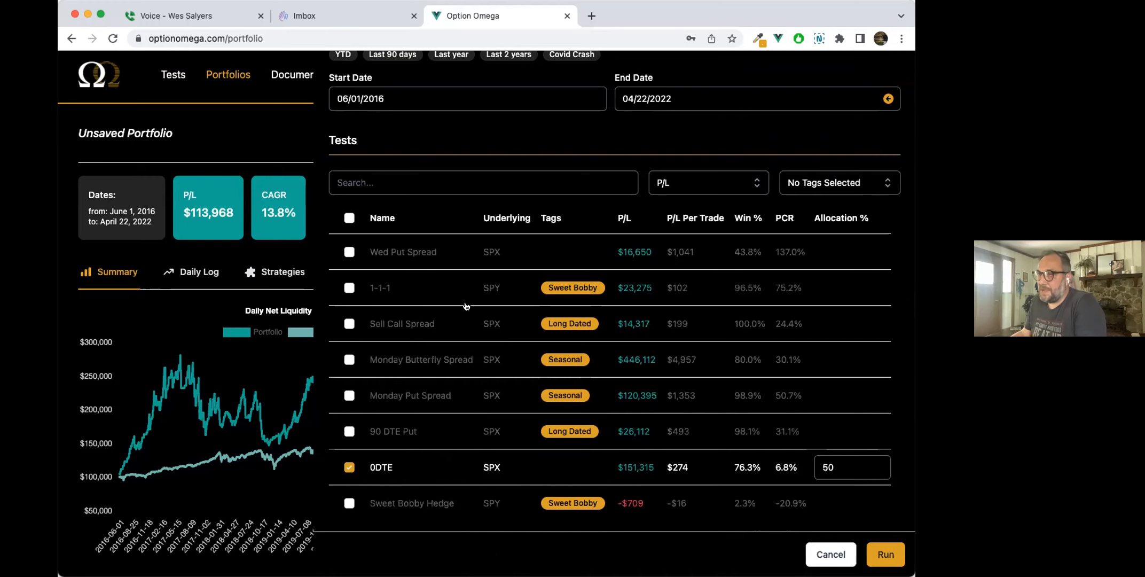
scroll(463, 309, up, 3)
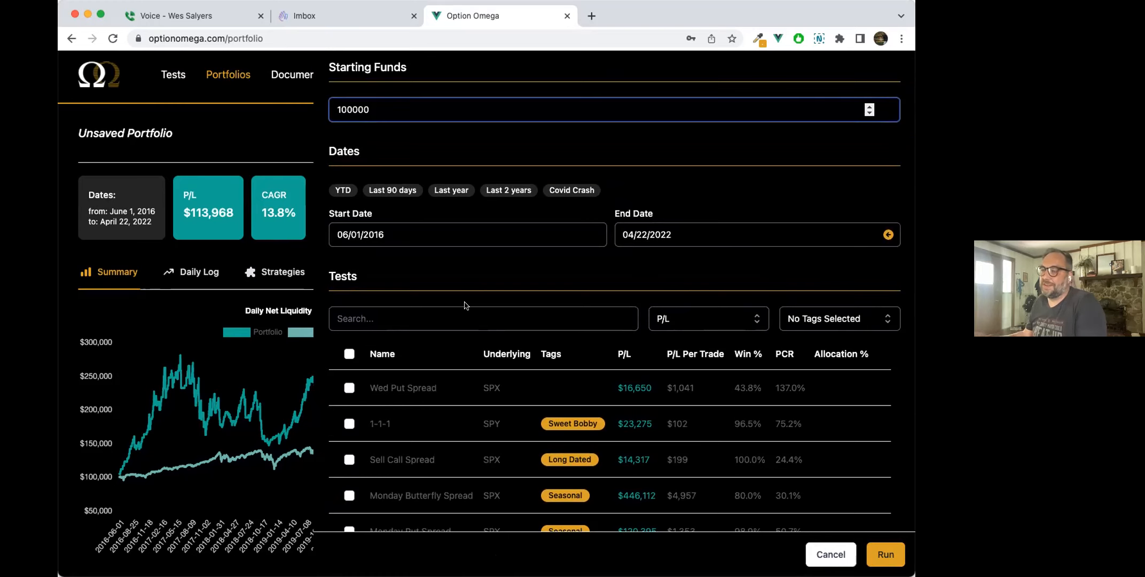
click(825, 557)
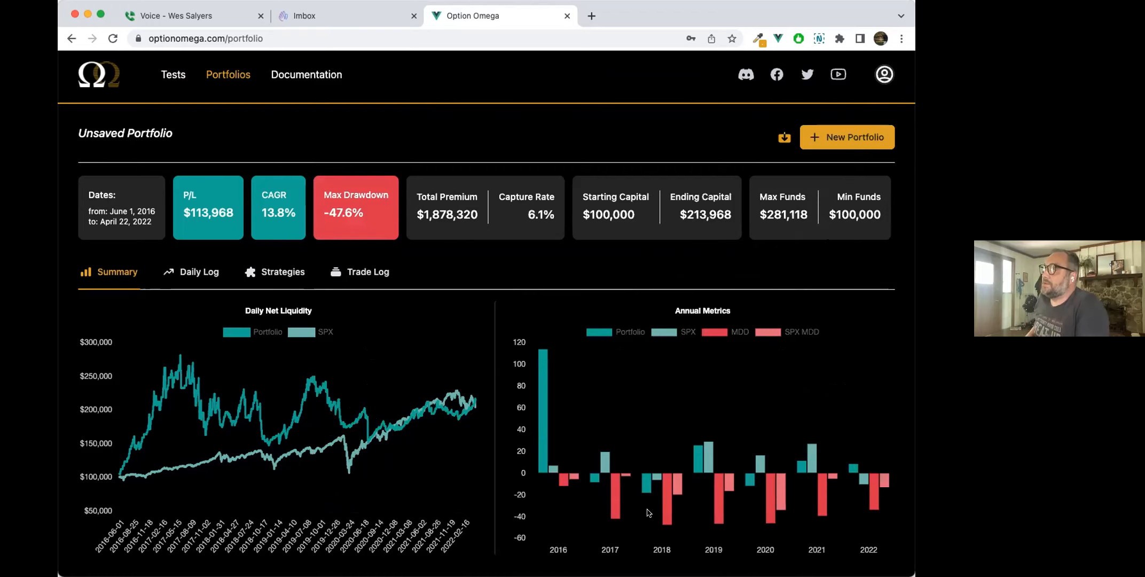